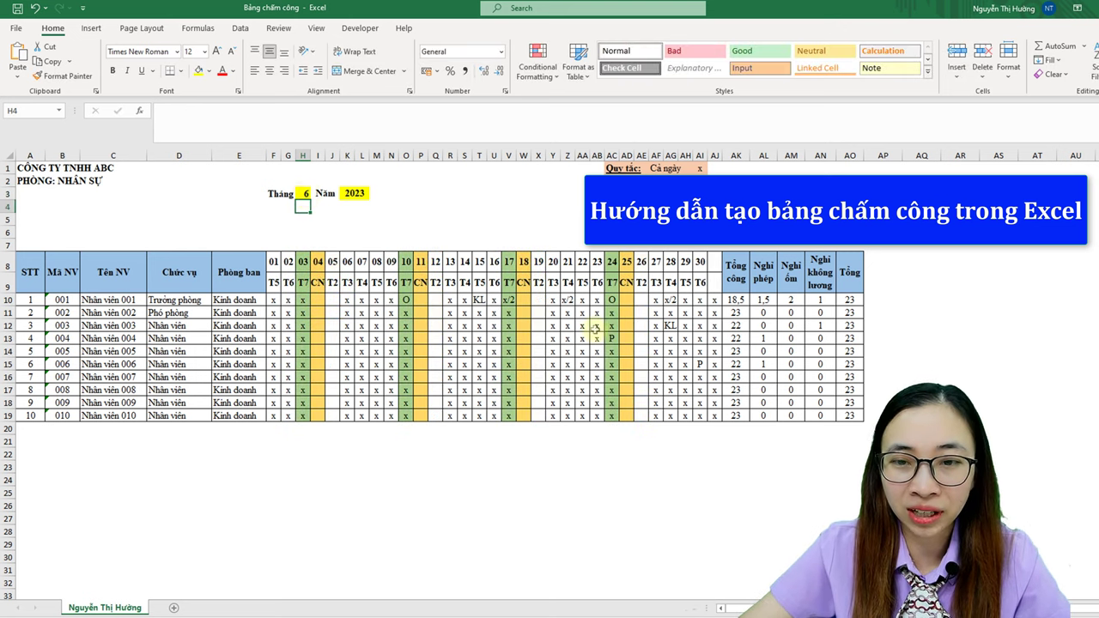
Step: Set the month in H3 to 7 so the headers show 31 days, then go to the blank second sheet
{"action": "left_click", "coordinate": [306, 194]}
{"action": "type", "text": "7"}
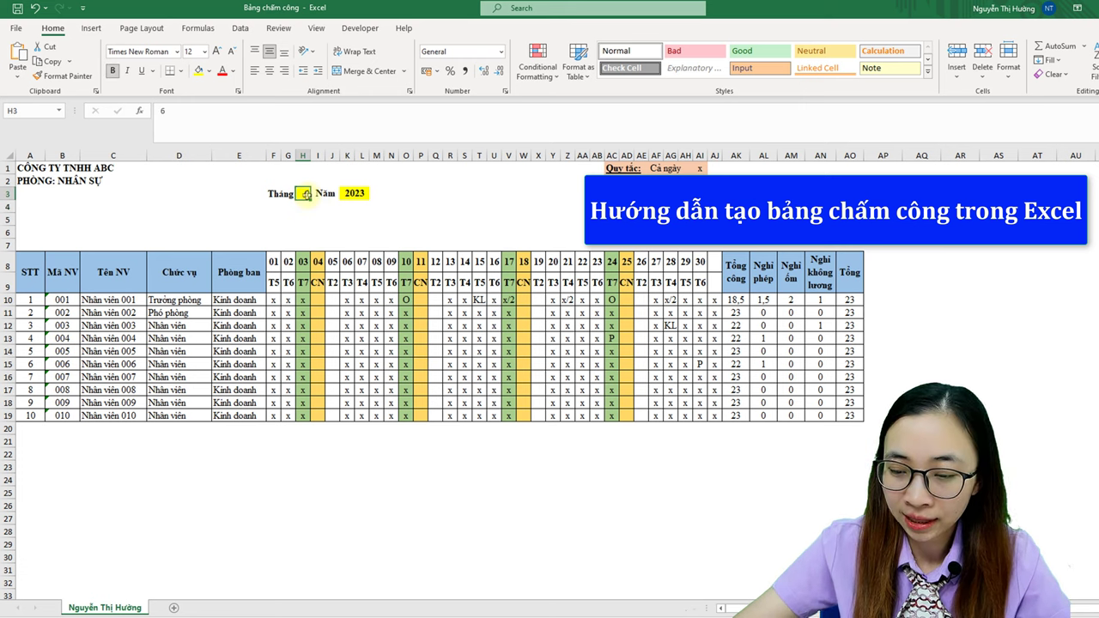
{"action": "key", "text": "Return"}
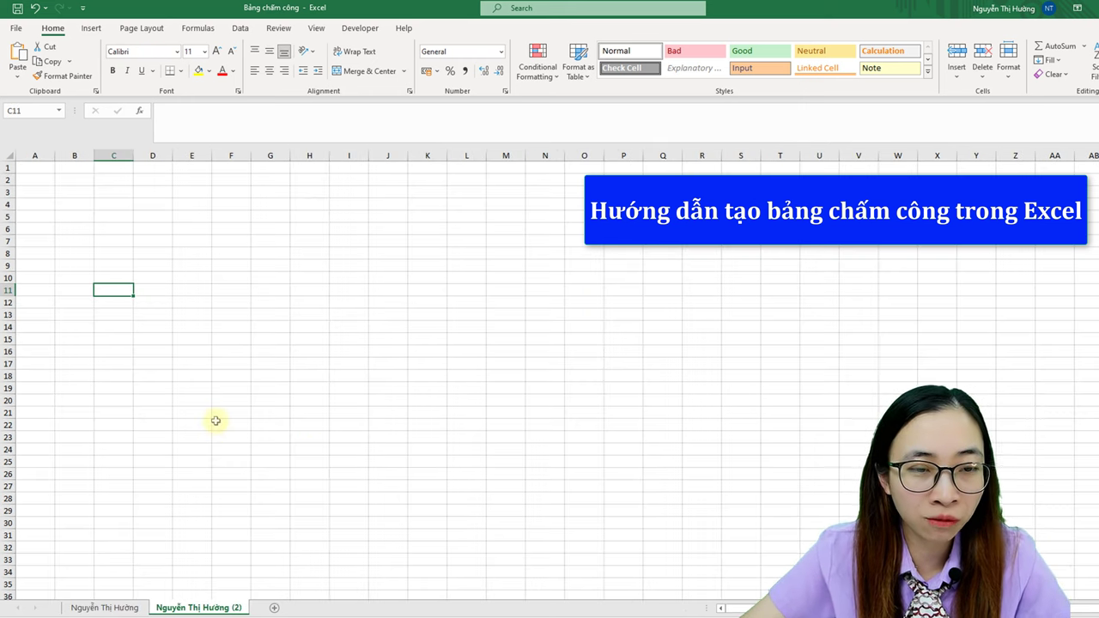
{"action": "left_click", "coordinate": [105, 607]}
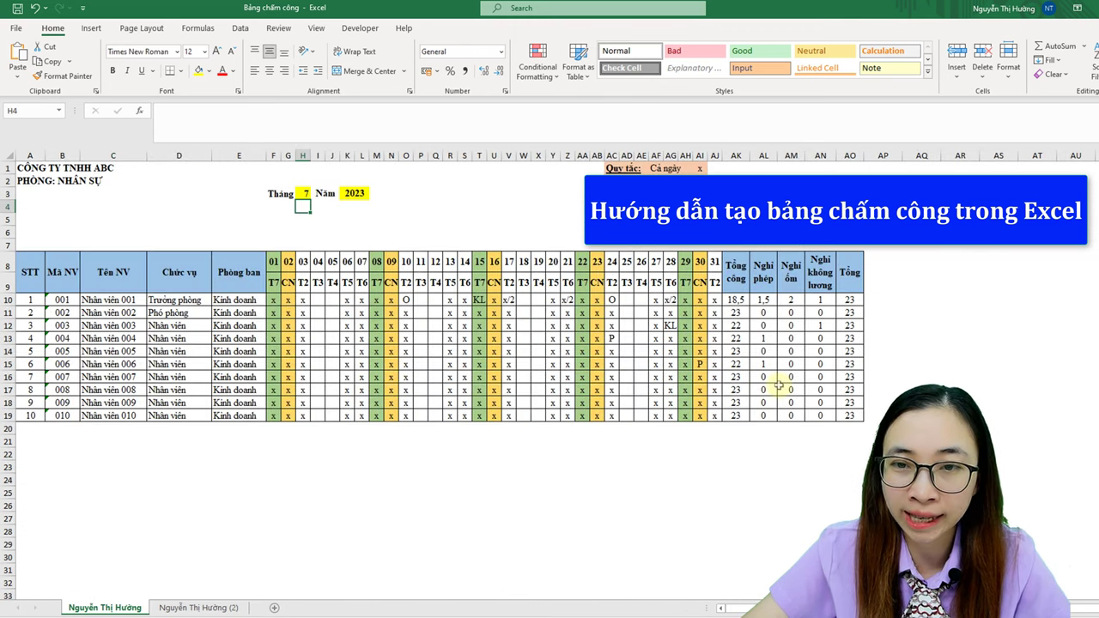
{"action": "key", "text": "ctrl+Page_Down"}
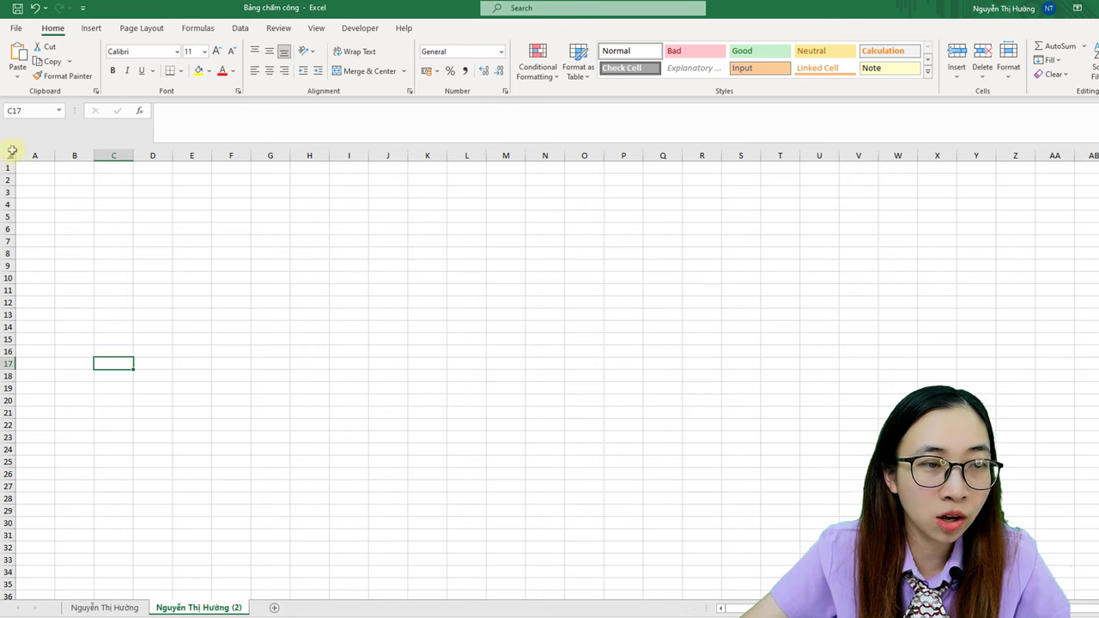
Step: Format every cell on the sheet as Times New Roman, size 12
{"action": "left_click", "coordinate": [12, 150]}
{"action": "left_click", "coordinate": [138, 51]}
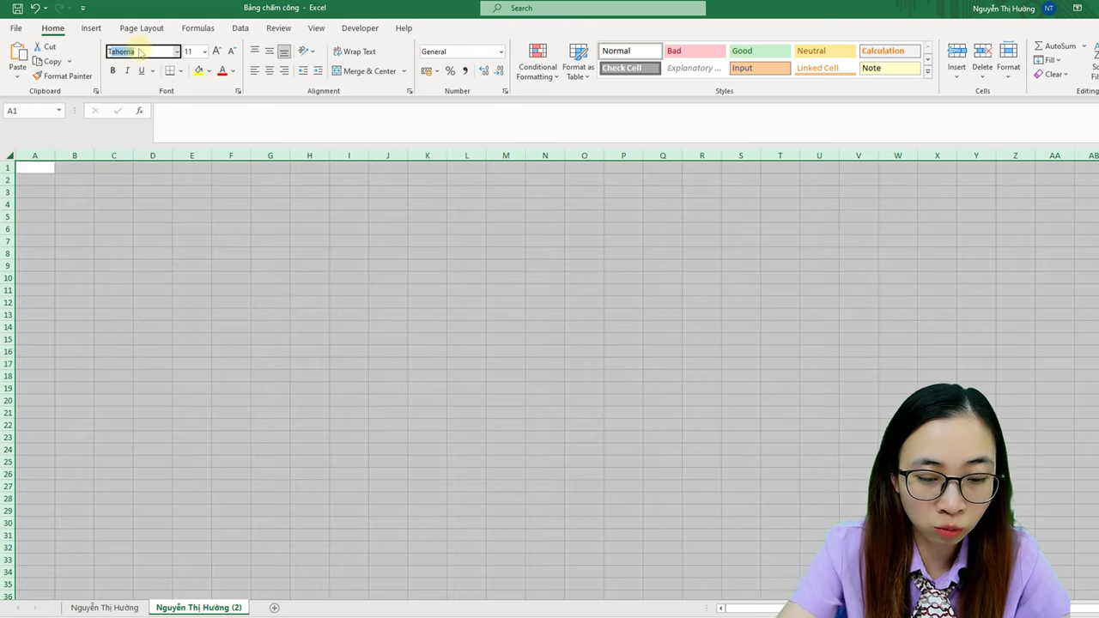
{"action": "type", "text": "ti"}
{"action": "key", "text": "Return"}
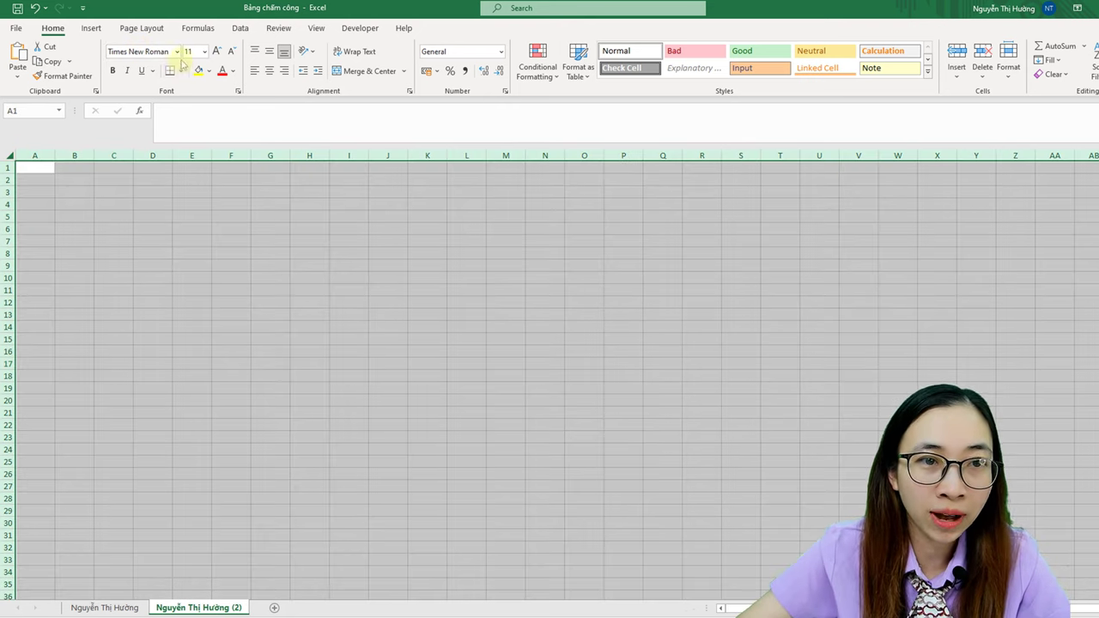
{"action": "type", "text": "1"}
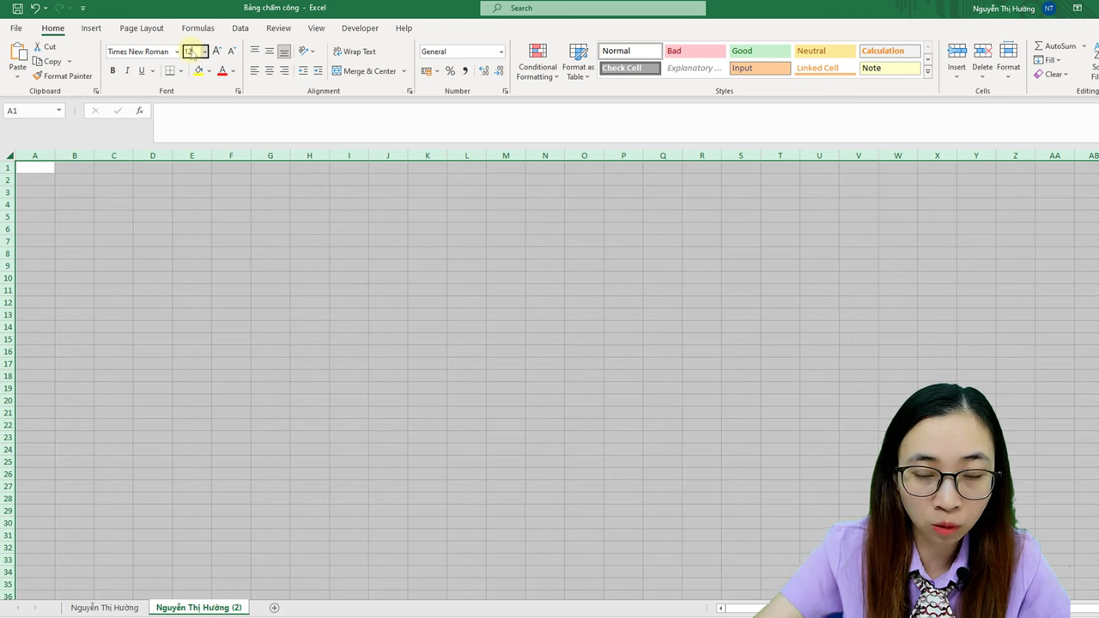
{"action": "key", "text": "Return"}
{"action": "left_click", "coordinate": [220, 198]}
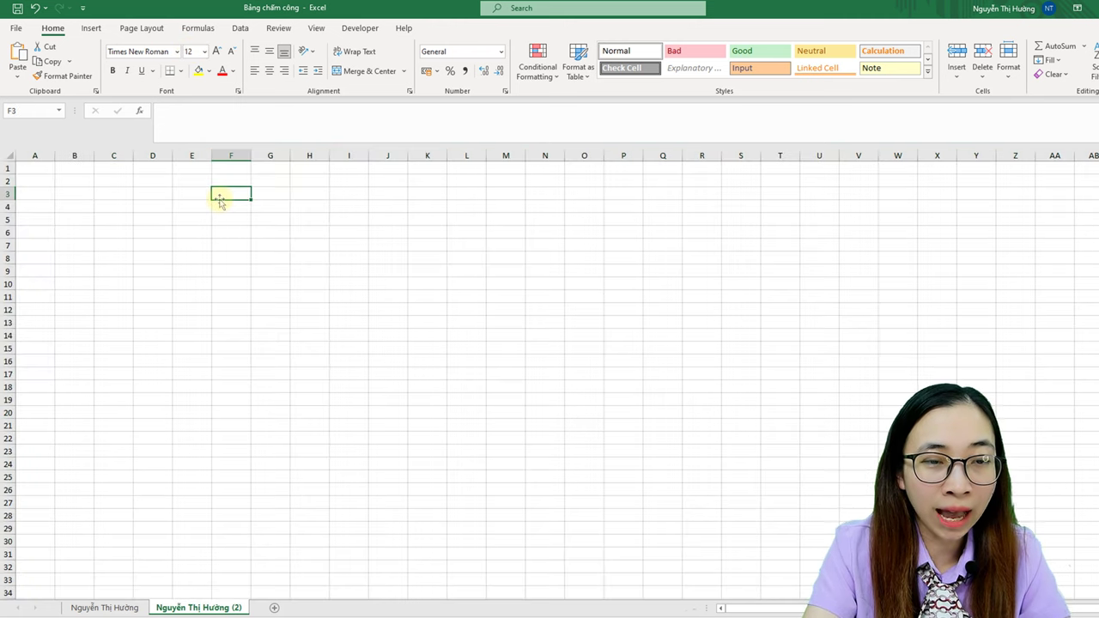
Step: Enter Tháng, 3, Năm and 2023 across cells F3 to I3
{"action": "type", "text": "Tha"}
{"action": "key", "text": "Tab"}
{"action": "type", "text": "3"}
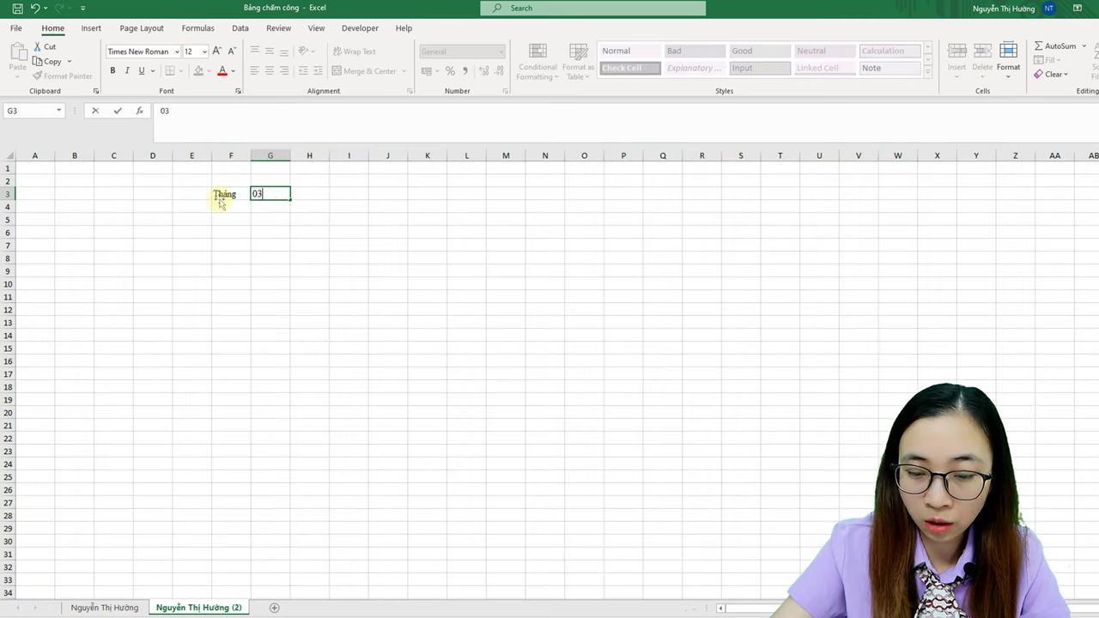
{"action": "key", "text": "Tab"}
{"action": "type", "text": "Năm"}
{"action": "key", "text": "Tab"}
{"action": "type", "text": "20"}
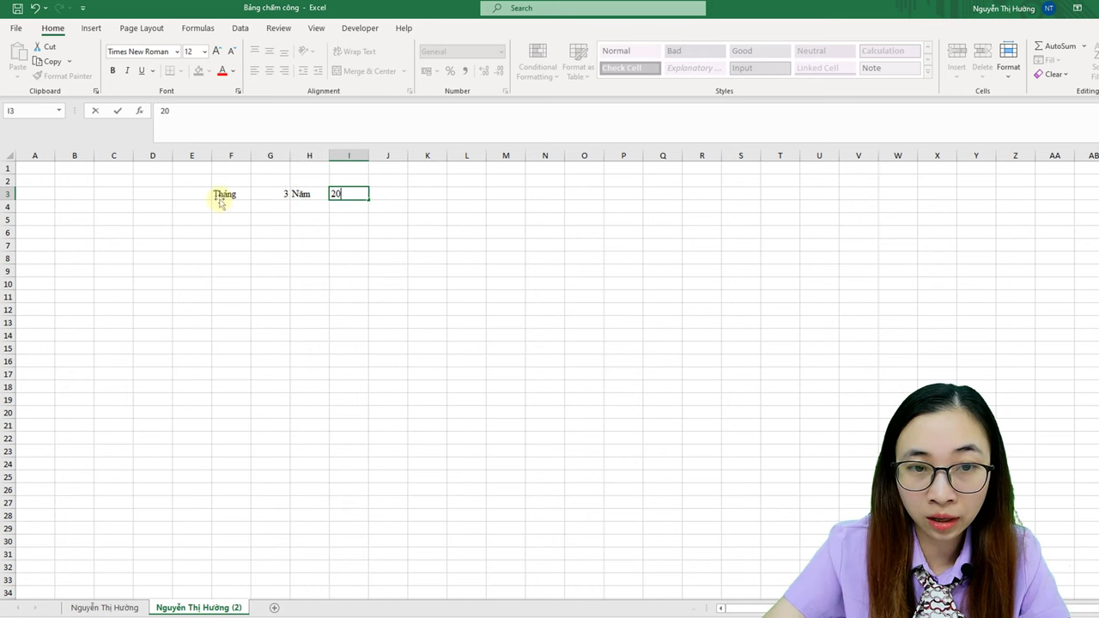
{"action": "key", "text": "Return"}
{"action": "left_click", "coordinate": [41, 259]}
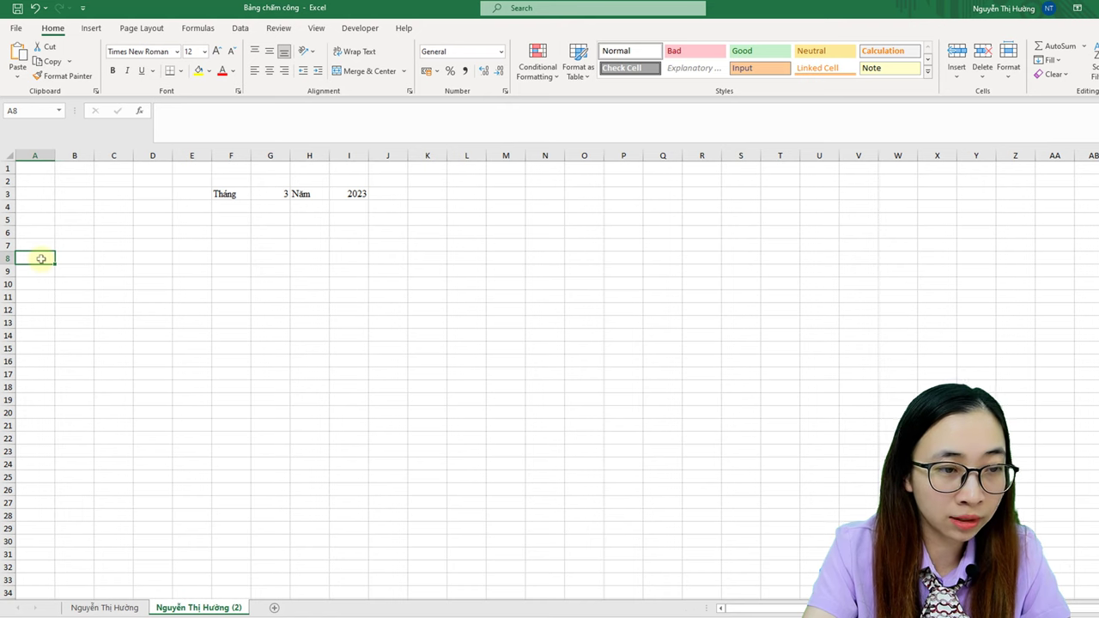
Step: Enter headers STT, Mã NV, Tên NV, Chức vụ and Phòng Ban in A8:E8, widening column E
{"action": "type", "text": "STT"}
{"action": "key", "text": "Tab"}
{"action": "type", "text": "Mã"}
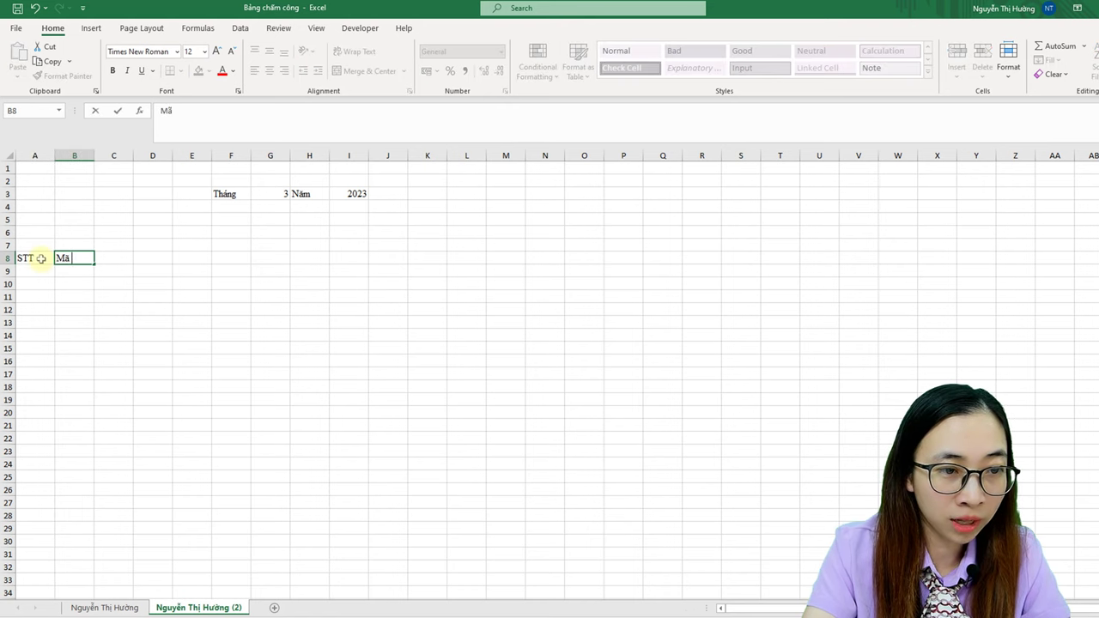
{"action": "type", "text": " NV"}
{"action": "key", "text": "Tab"}
{"action": "type", "text": "T"}
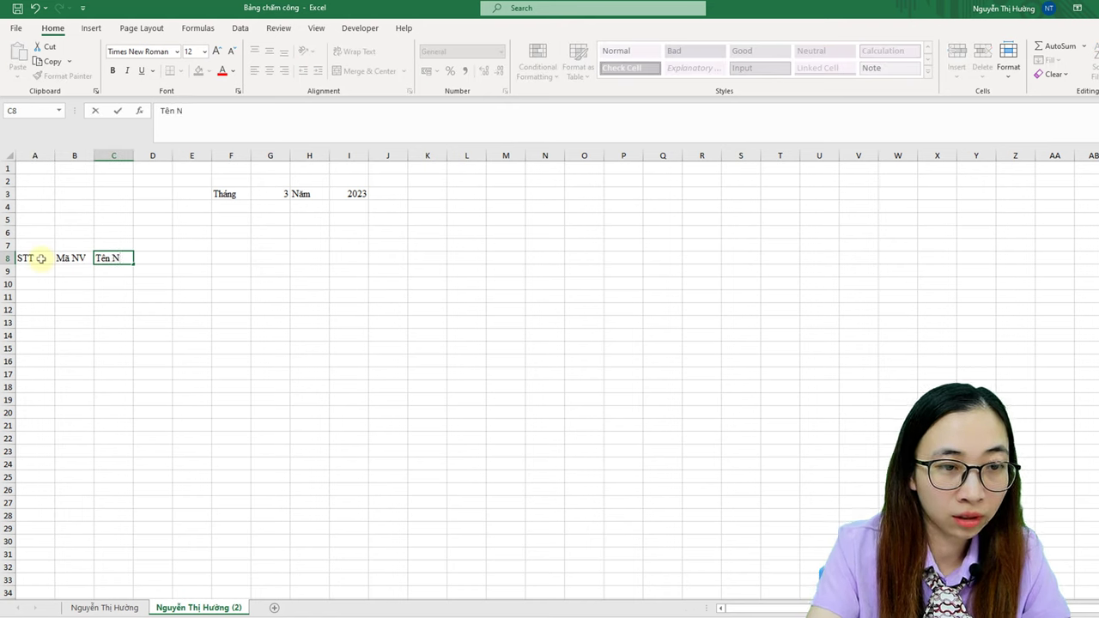
{"action": "left_click", "coordinate": [164, 259]}
{"action": "type", "text": "Chức vu"}
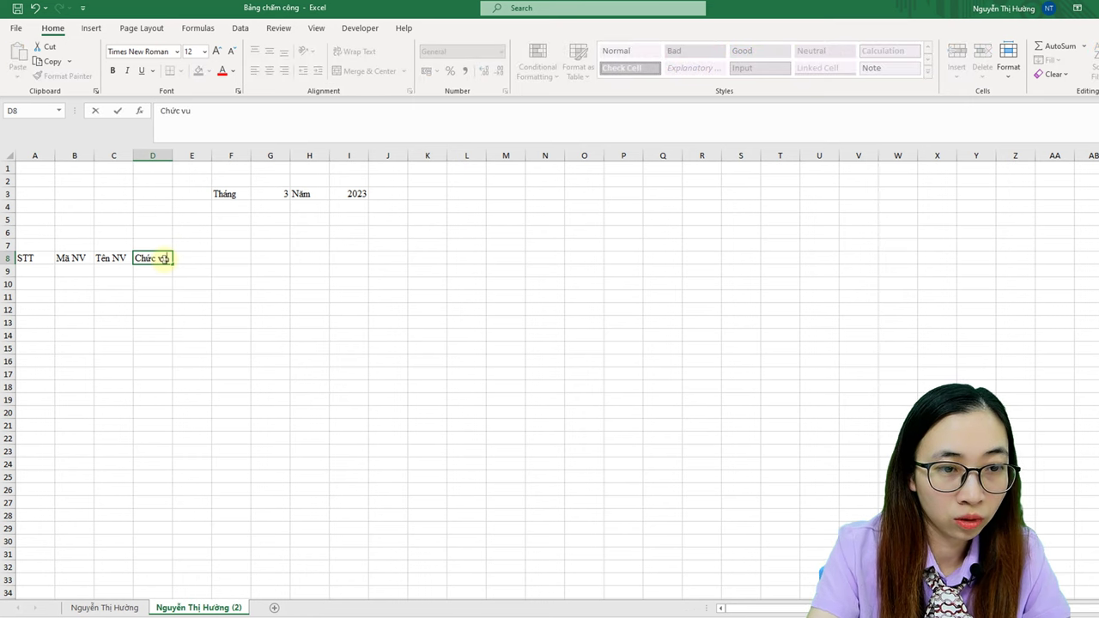
{"action": "key", "text": "Tab"}
{"action": "type", "text": "Pho"}
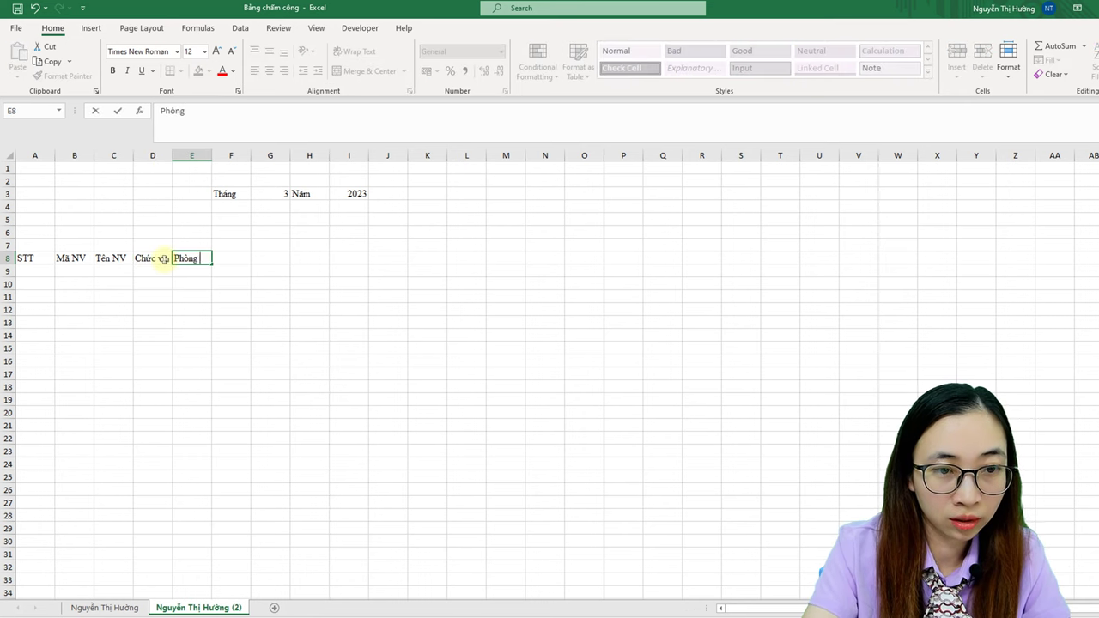
{"action": "left_click", "coordinate": [232, 296]}
{"action": "left_click_drag", "start_coordinate": [211, 156], "coordinate": [218, 156]}
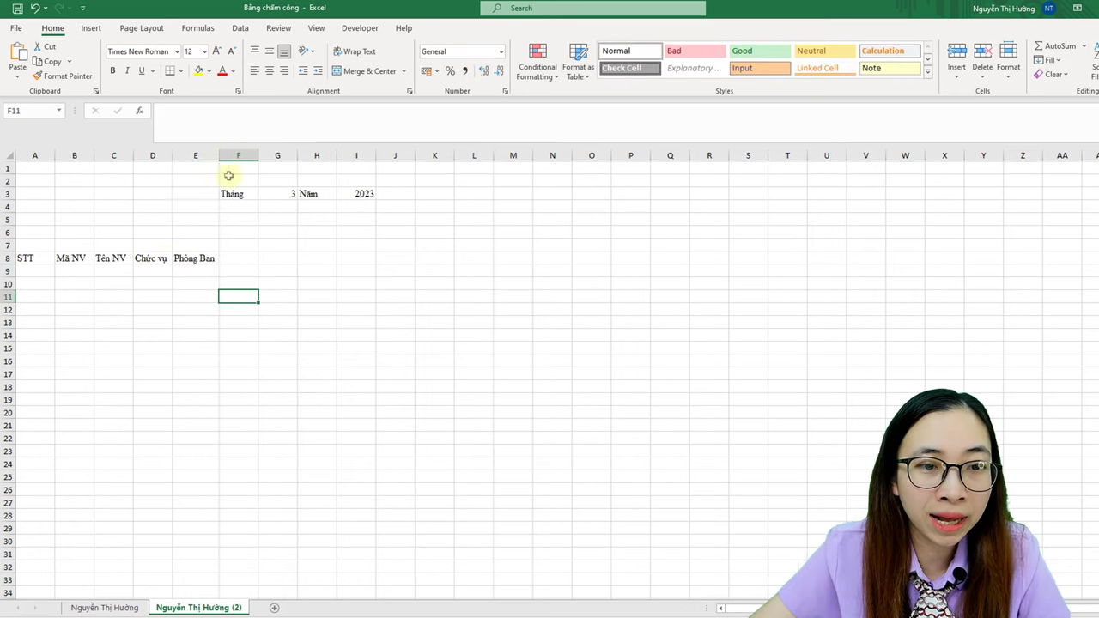
{"action": "left_click", "coordinate": [243, 258]}
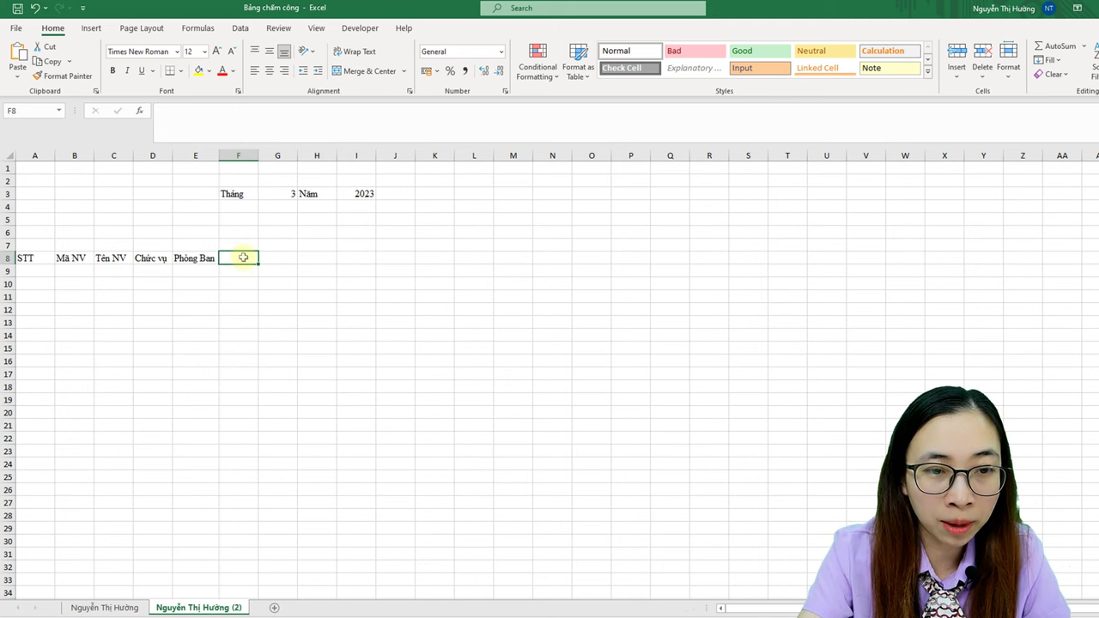
Step: Enter =DATE($I$3;$G$3;1) in F8 so it shows 01/03/2023
{"action": "type", "text": "=Date"}
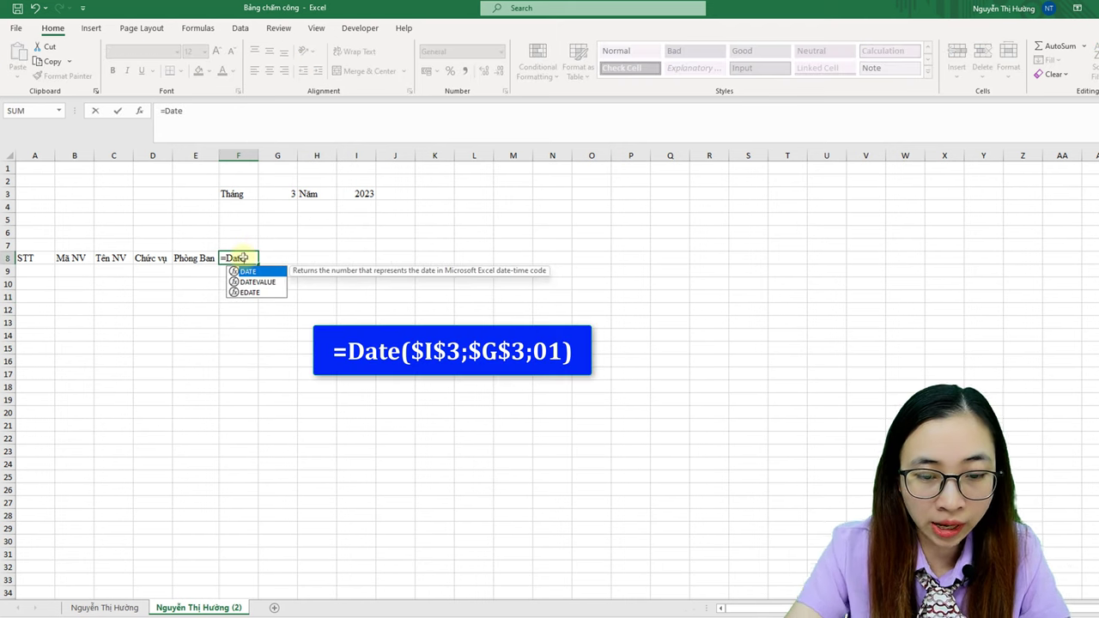
{"action": "type", "text": "("}
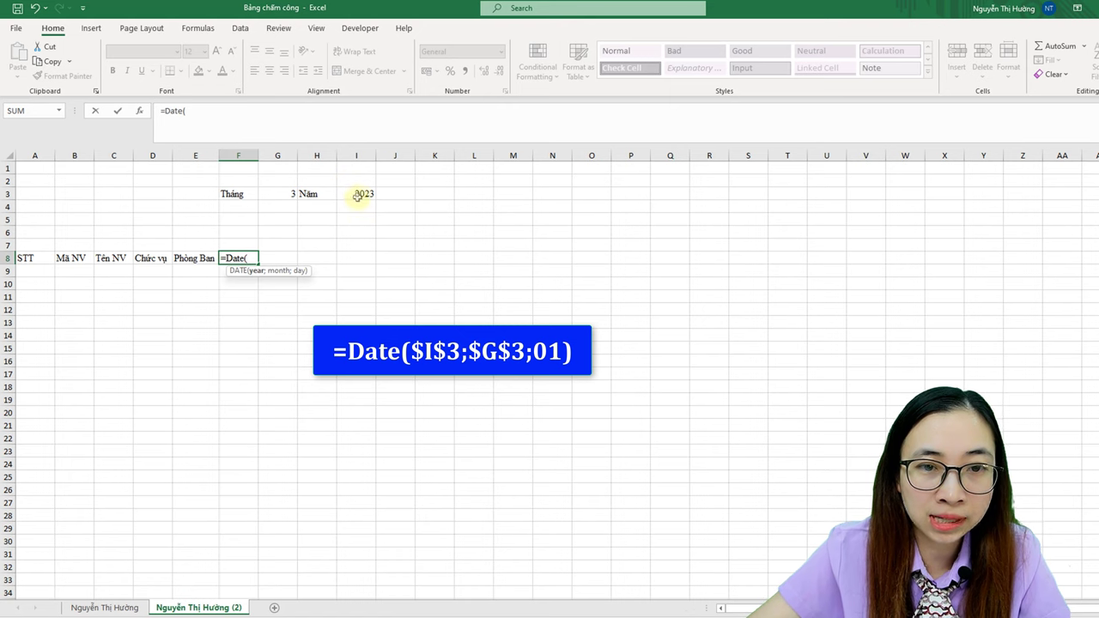
{"action": "left_click", "coordinate": [363, 194]}
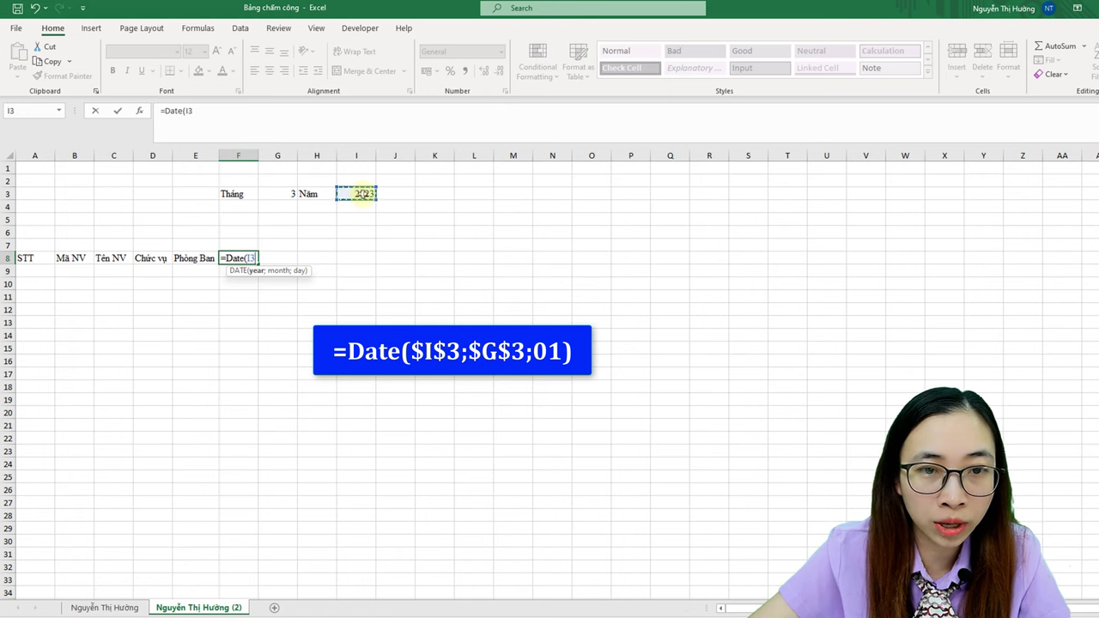
{"action": "key", "text": "F4"}
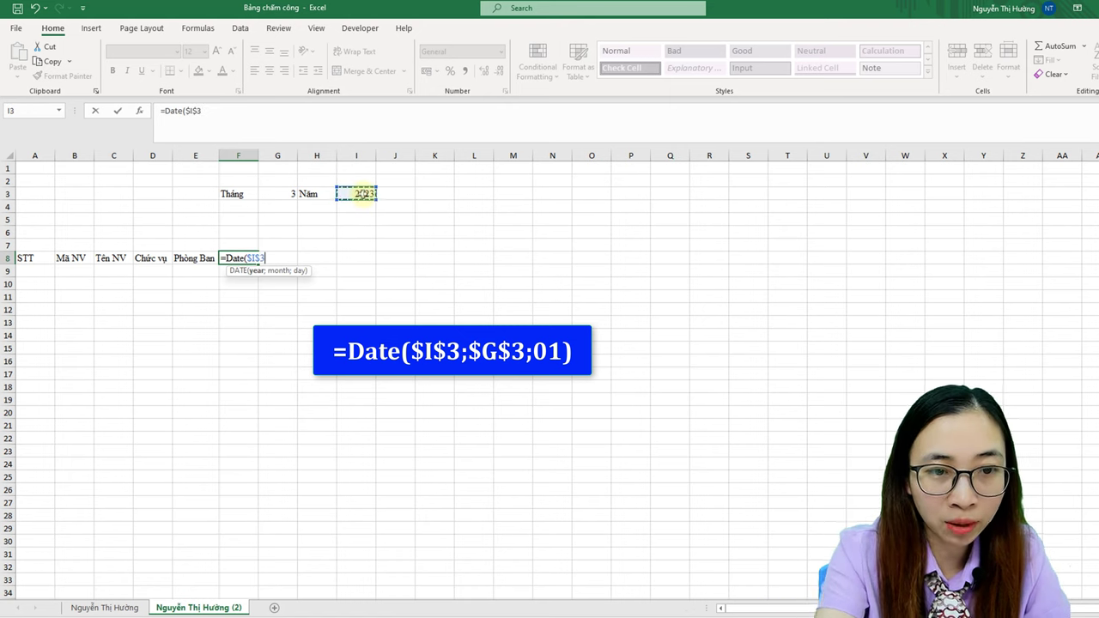
{"action": "type", "text": ";"}
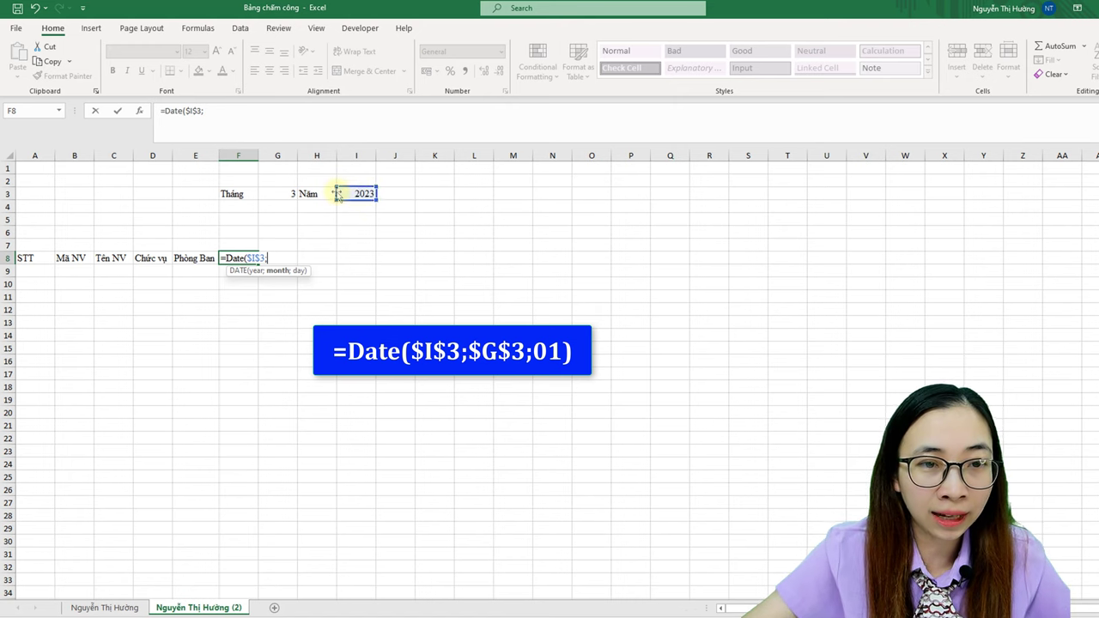
{"action": "left_click", "coordinate": [278, 194]}
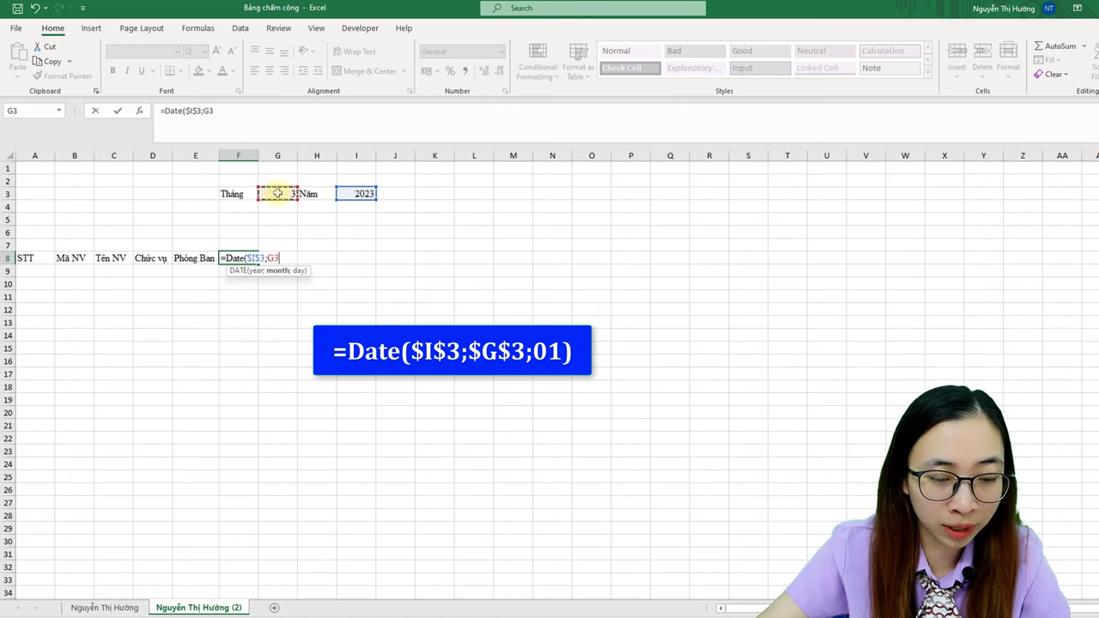
{"action": "key", "text": "F4"}
{"action": "type", "text": ";1"}
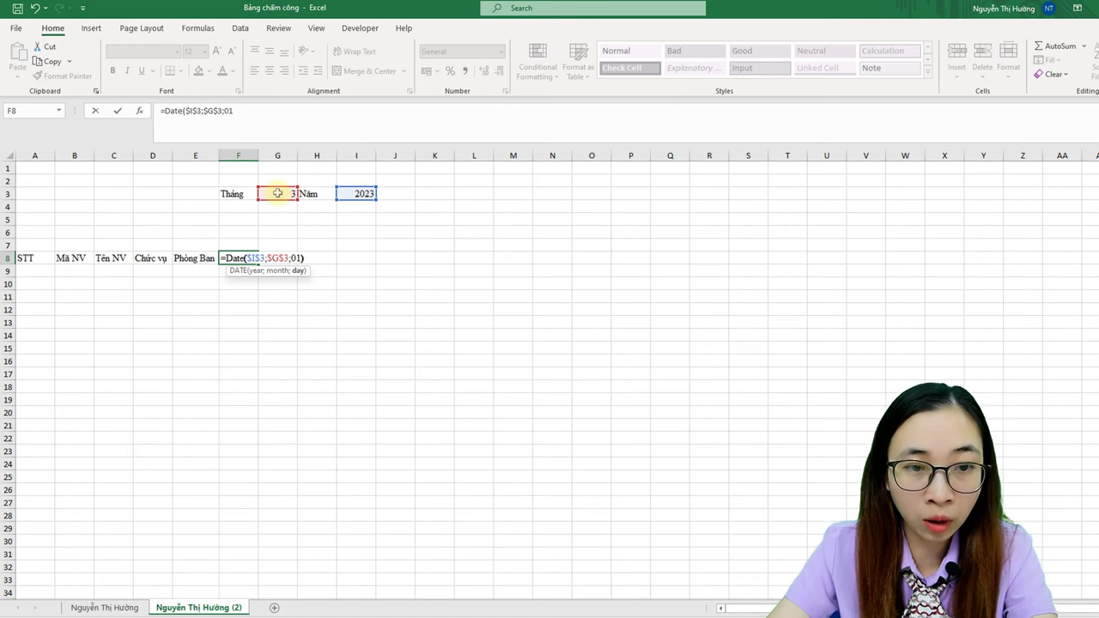
{"action": "type", "text": ")"}
{"action": "key", "text": "Return"}
{"action": "left_click", "coordinate": [247, 257]}
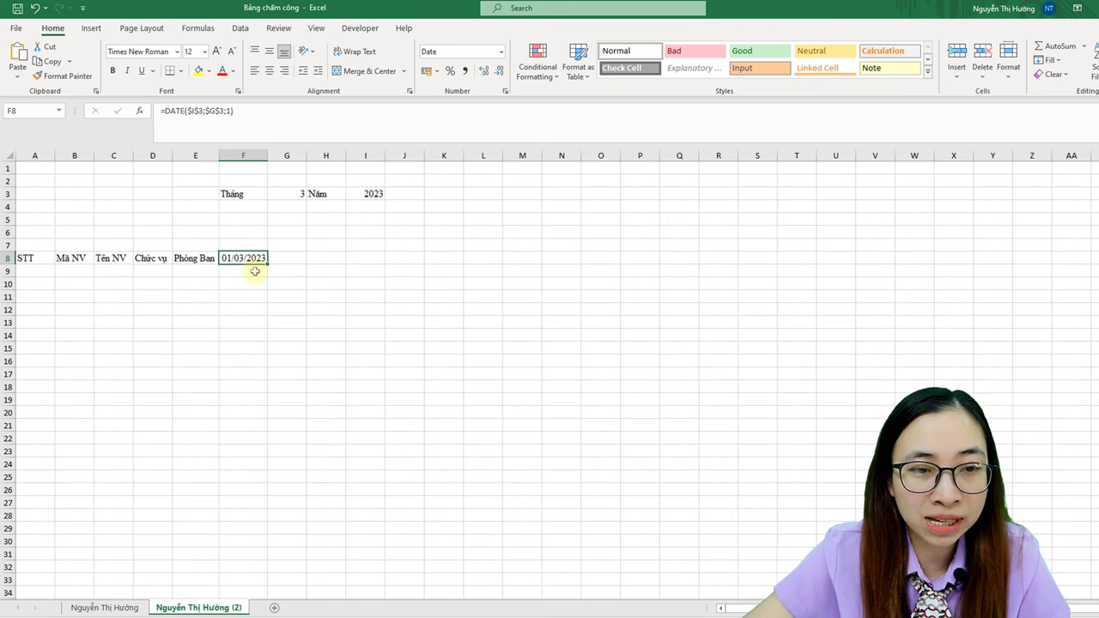
{"action": "key", "text": "ctrl+1"}
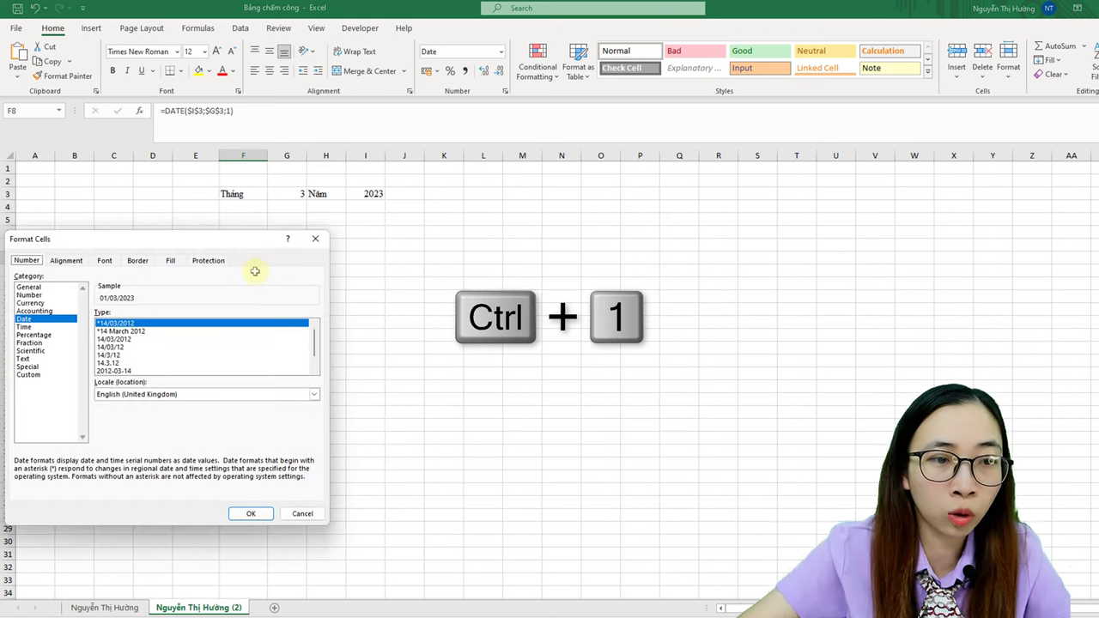
Step: Apply the custom number format dd to F8 so it shows just 01
{"action": "left_click", "coordinate": [29, 375]}
{"action": "double_click", "coordinate": [139, 324]}
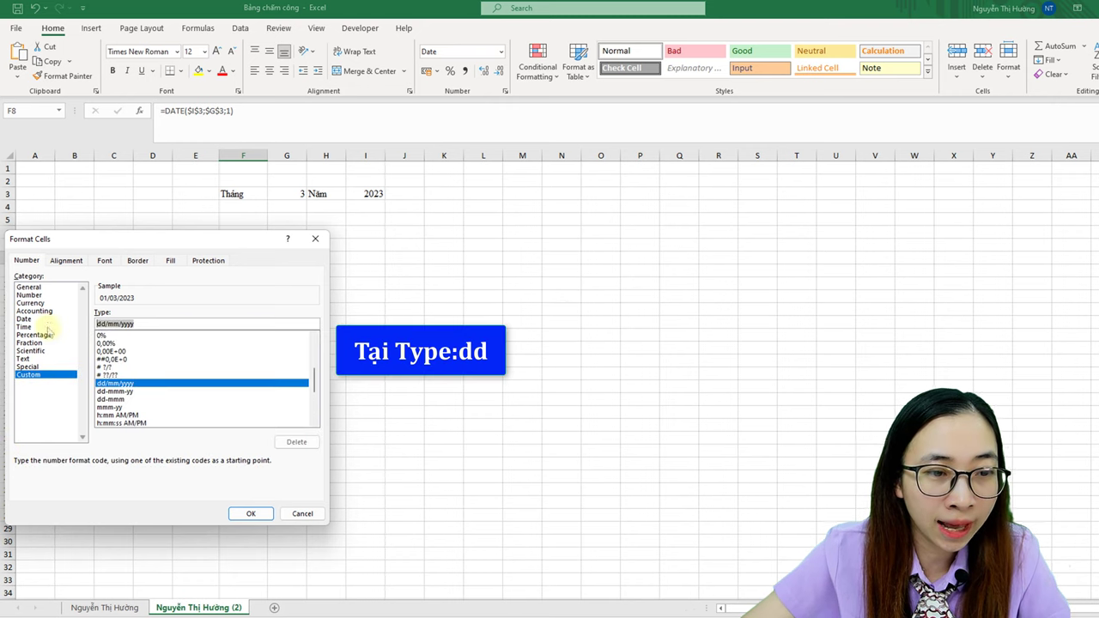
{"action": "type", "text": "dd"}
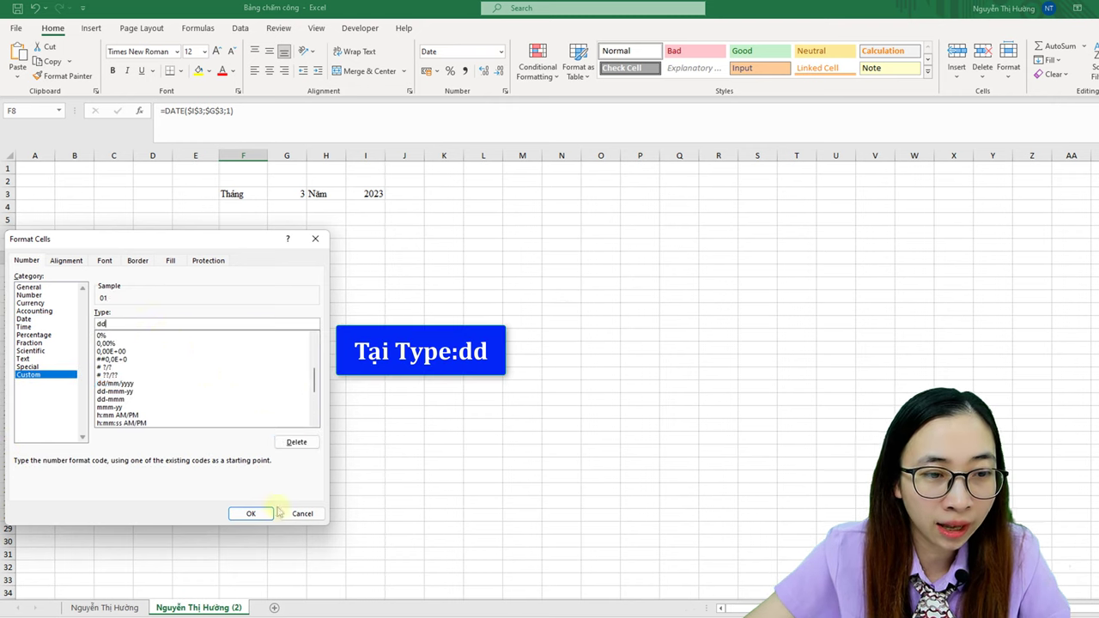
{"action": "left_click", "coordinate": [245, 514]}
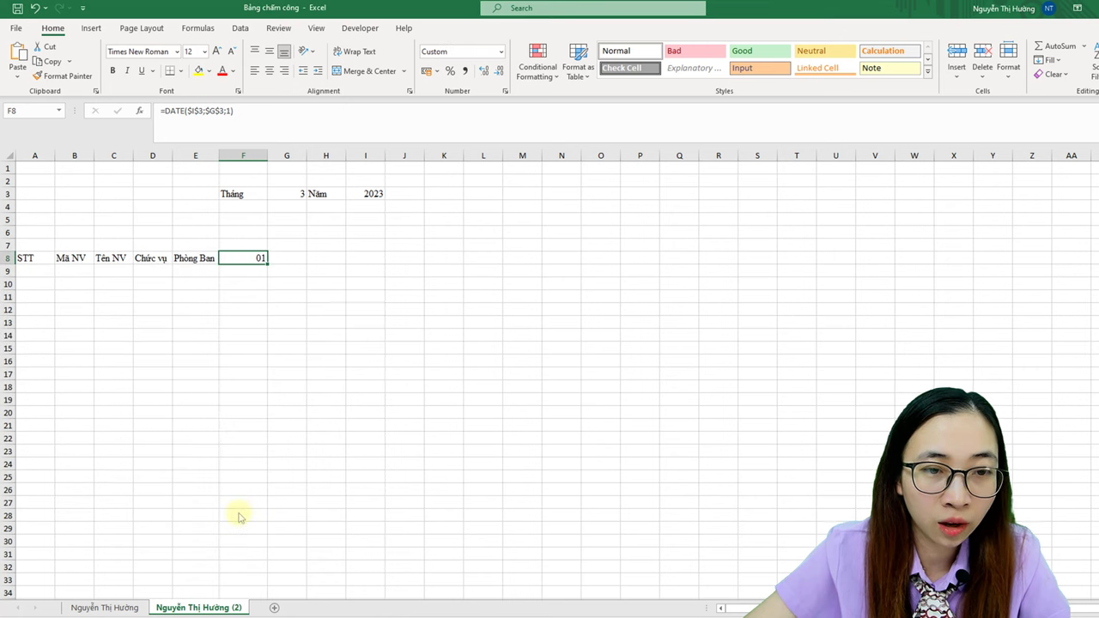
Step: Enter =F8+1 in G8 so it shows day 02
{"action": "left_click", "coordinate": [288, 258]}
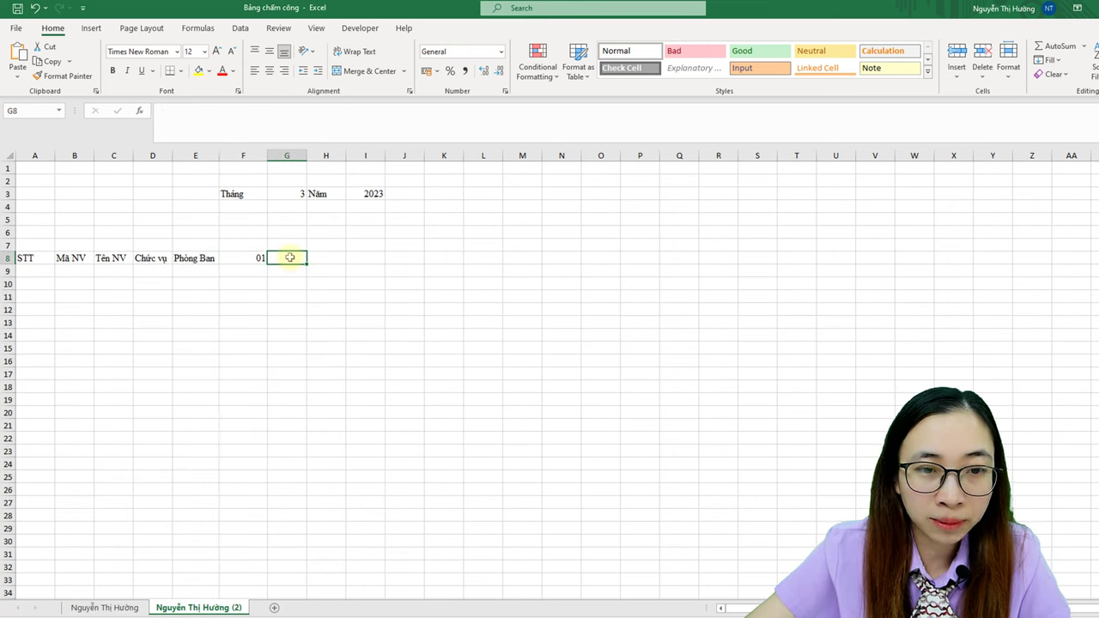
{"action": "type", "text": "="}
{"action": "key", "text": "Left"}
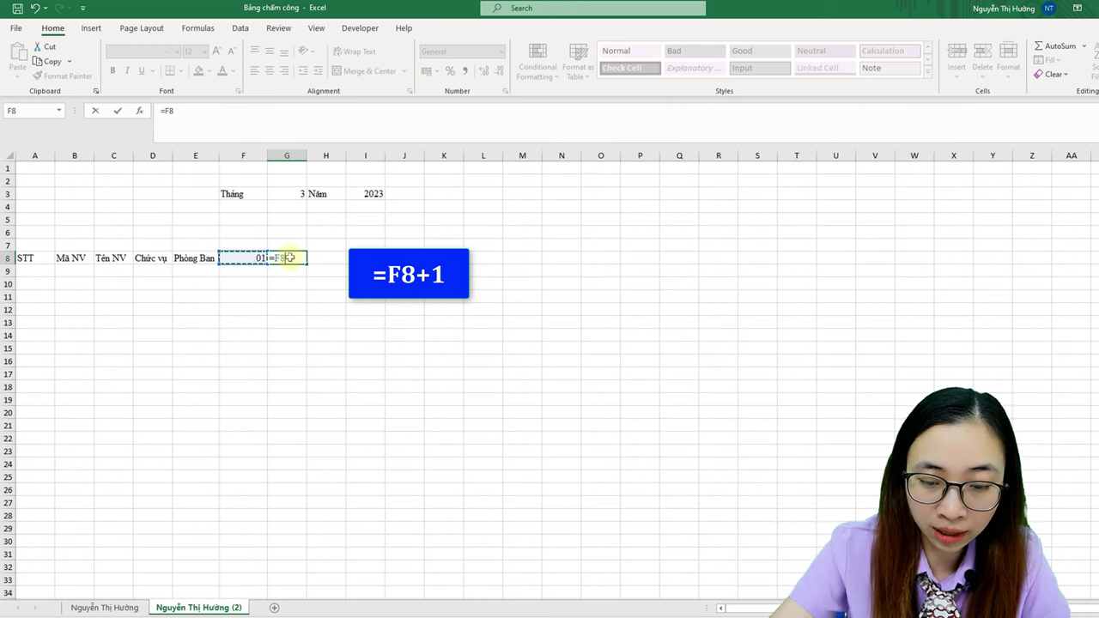
{"action": "type", "text": "+1"}
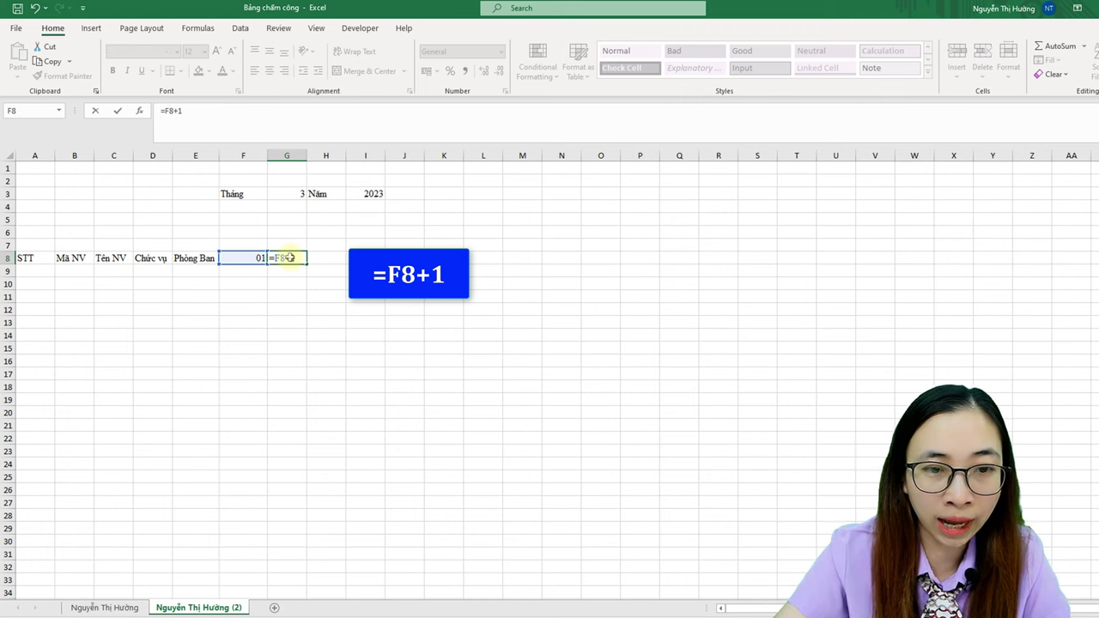
{"action": "key", "text": "Return"}
Step: Fill the day formula along row 8 out to AJ8
{"action": "left_click", "coordinate": [291, 258]}
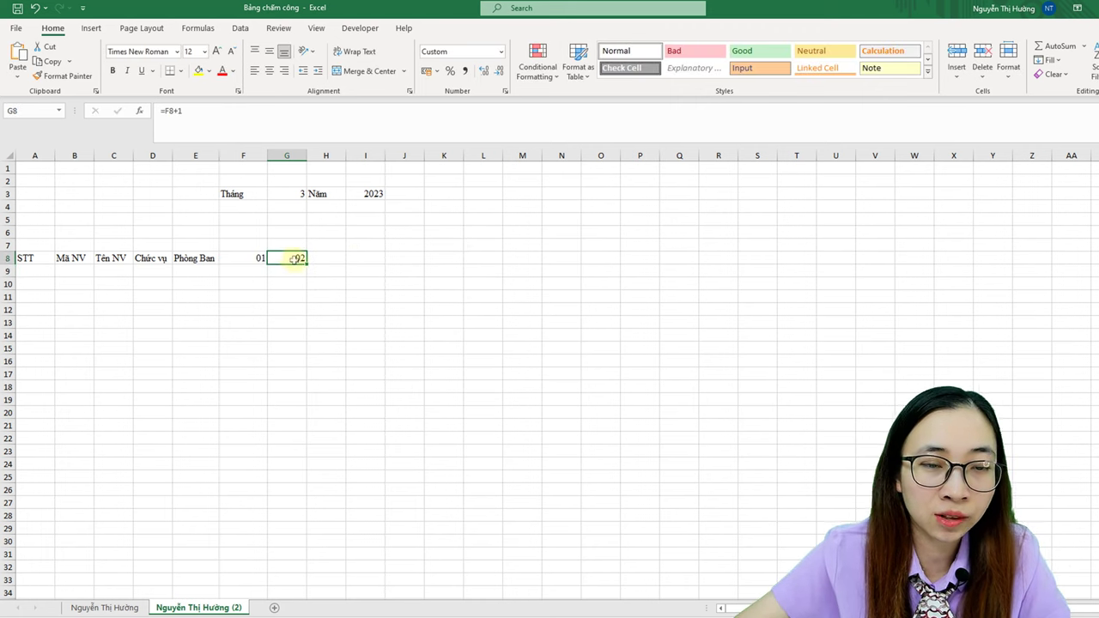
{"action": "mouse_move", "coordinate": [306, 261]}
{"action": "left_mouse_down"}
{"action": "mouse_move", "coordinate": [950, 250]}
{"action": "mouse_move", "coordinate": [1057, 260]}
{"action": "left_mouse_up"}
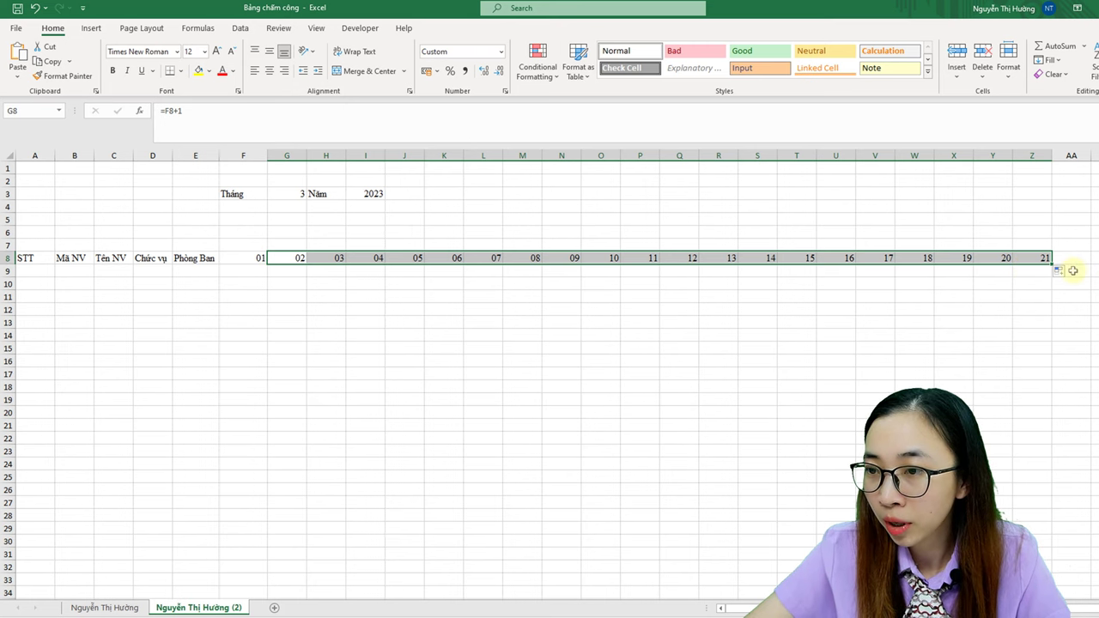
{"action": "left_click", "coordinate": [1031, 259]}
{"action": "left_click_drag", "start_coordinate": [1052, 263], "coordinate": [1095, 264]}
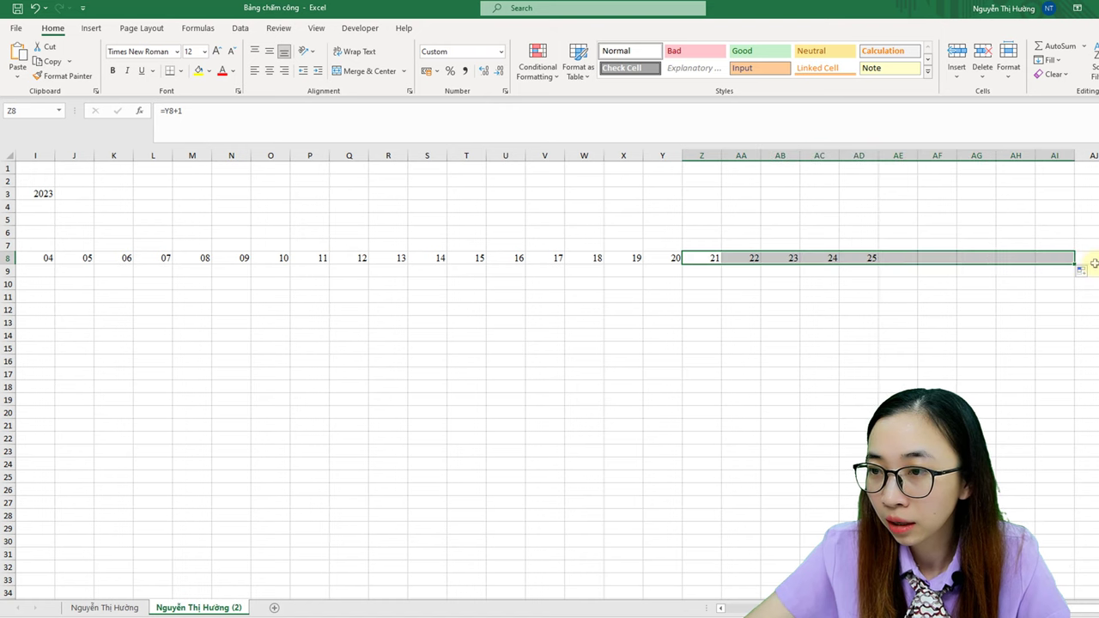
{"action": "left_click", "coordinate": [1052, 257]}
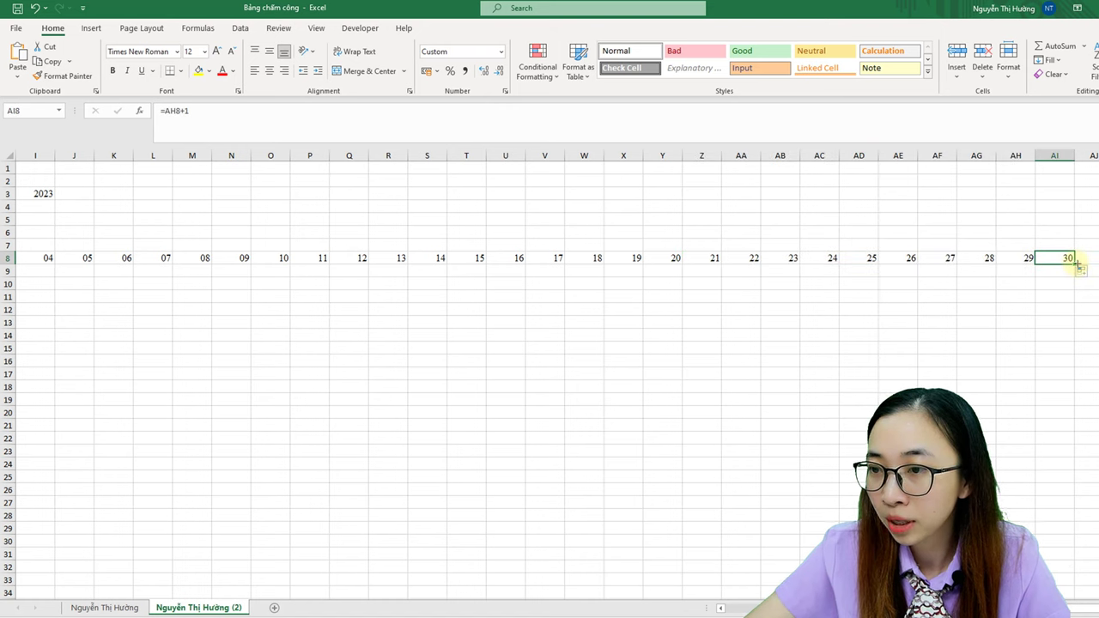
{"action": "left_click_drag", "start_coordinate": [1078, 264], "coordinate": [1092, 260]}
{"action": "left_click", "coordinate": [1089, 257]}
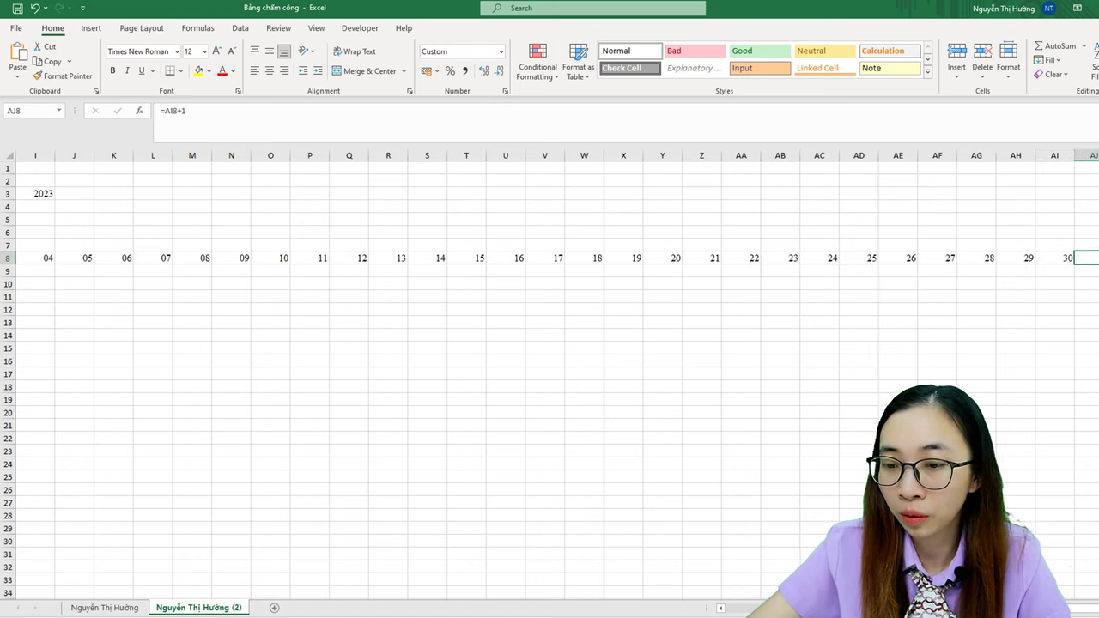
{"action": "scroll", "coordinate": [661, 606], "scroll_direction": "left", "scroll_amount": 5}
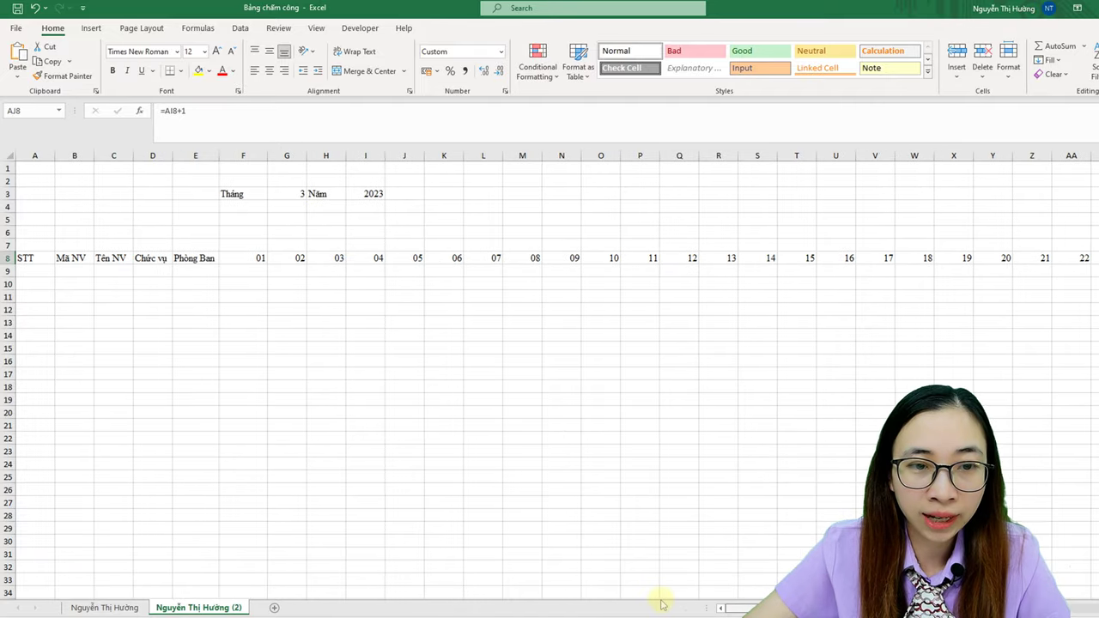
{"action": "scroll", "coordinate": [661, 606], "scroll_direction": "right", "scroll_amount": 5}
{"action": "scroll", "coordinate": [652, 605], "scroll_direction": "left", "scroll_amount": 5}
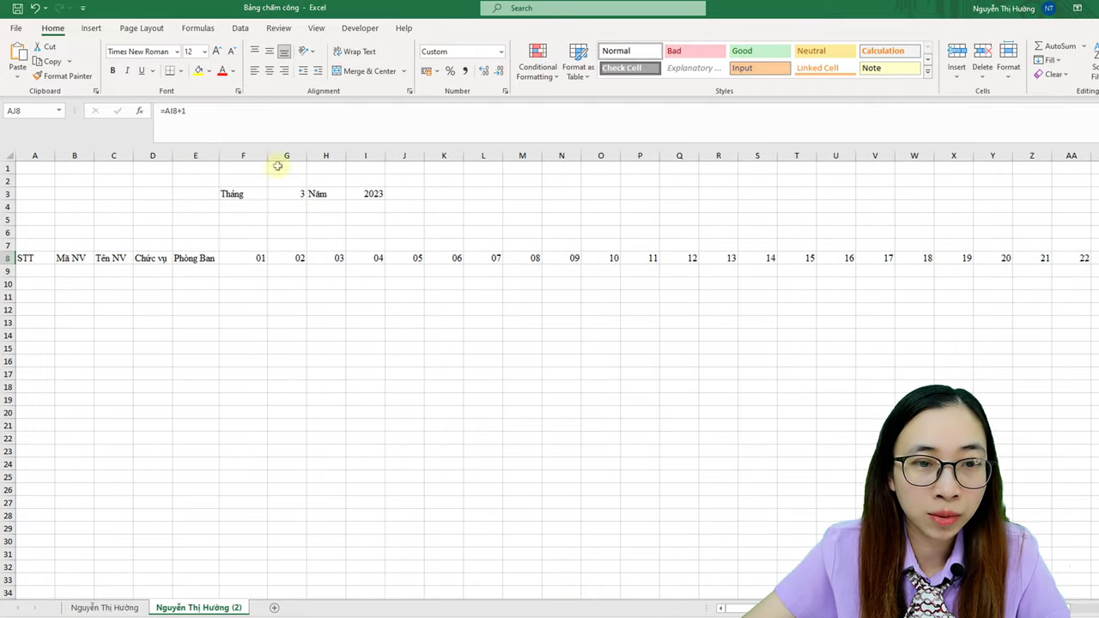
Step: AutoFit the day columns F through AJ to their day numbers
{"action": "left_click", "coordinate": [255, 151]}
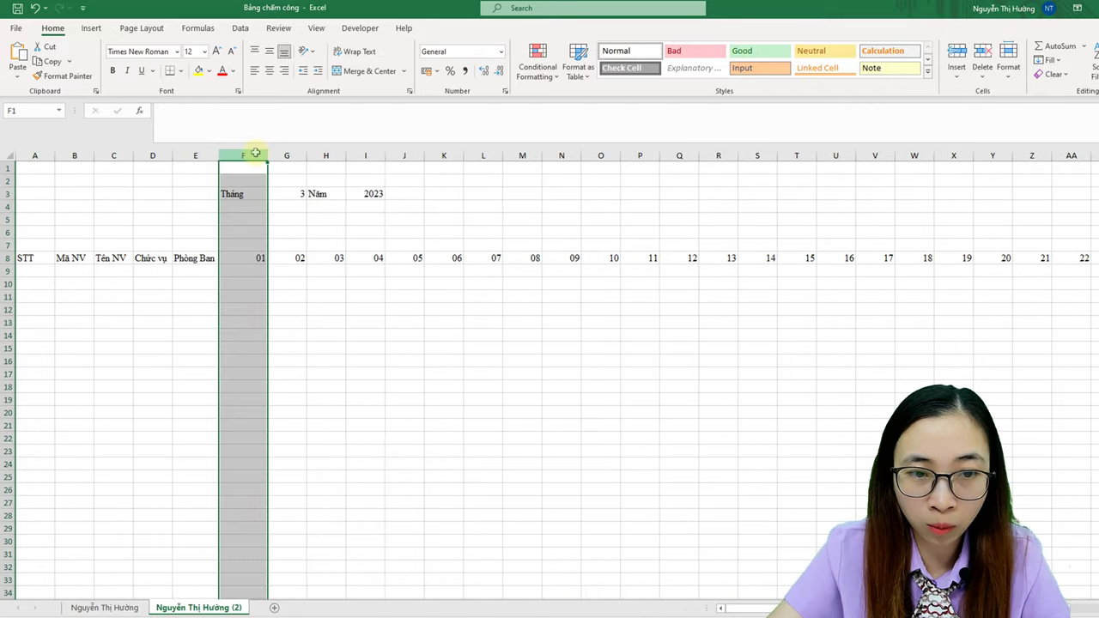
{"action": "left_click_drag", "start_coordinate": [255, 153], "coordinate": [1095, 154]}
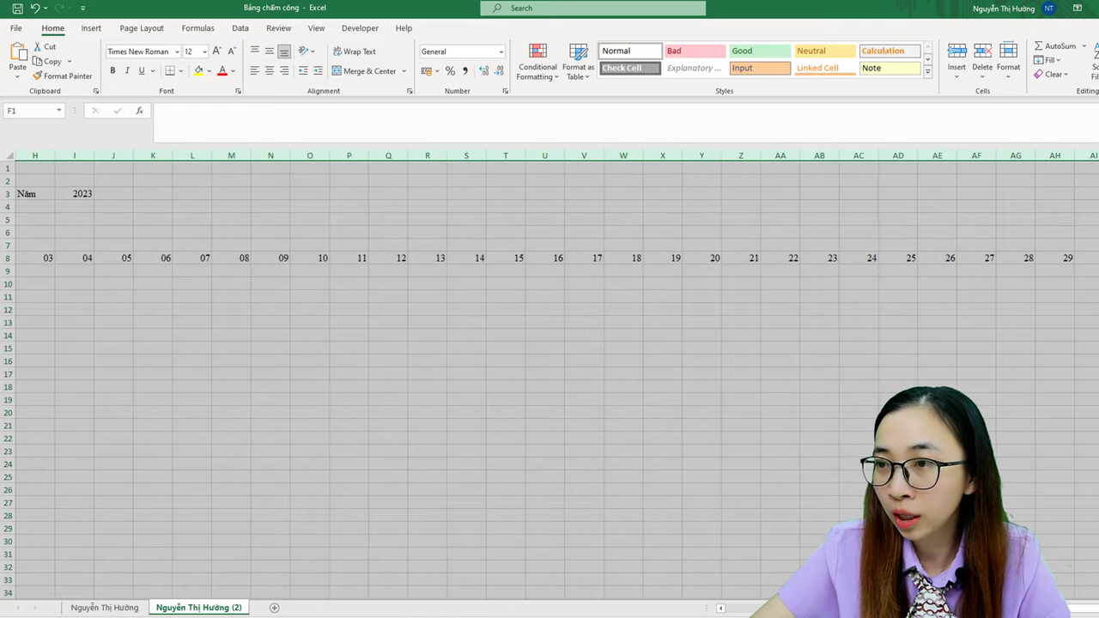
{"action": "double_click", "coordinate": [1075, 155]}
{"action": "scroll", "coordinate": [529, 424], "scroll_direction": "left", "scroll_amount": 3}
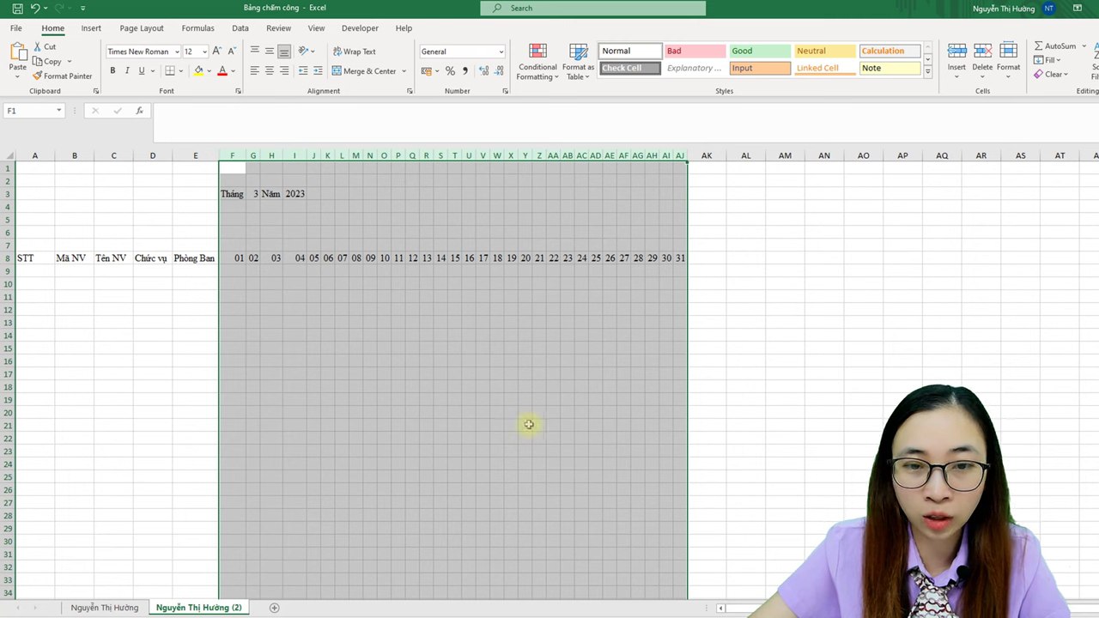
{"action": "left_click", "coordinate": [404, 264]}
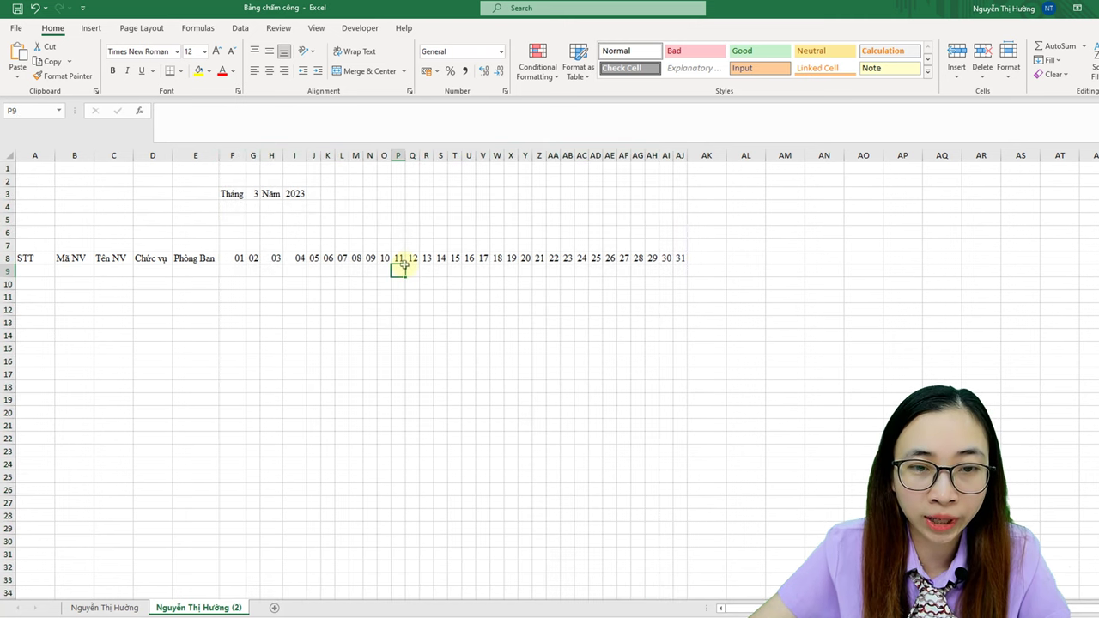
Step: Move the year 2023 from I3 to J3
{"action": "left_click", "coordinate": [301, 195]}
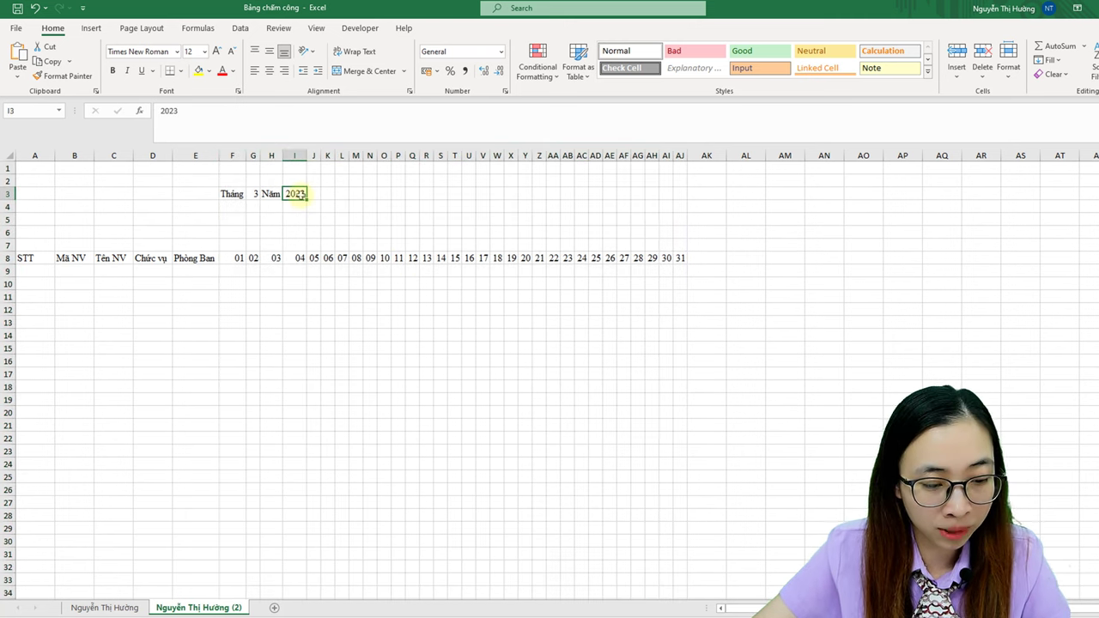
{"action": "left_click", "coordinate": [312, 194]}
{"action": "key", "text": "ctrl+v"}
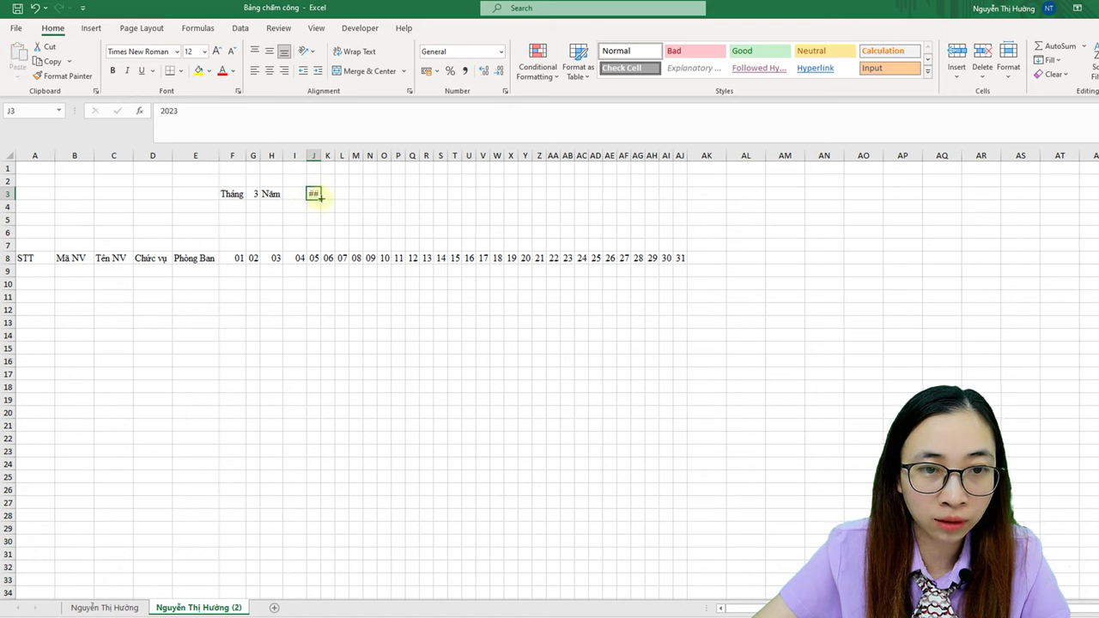
Step: Merge and centre J3:K3 for 2023 and H3:I3 for Năm
{"action": "left_click_drag", "start_coordinate": [313, 194], "coordinate": [327, 194]}
{"action": "left_click", "coordinate": [365, 71]}
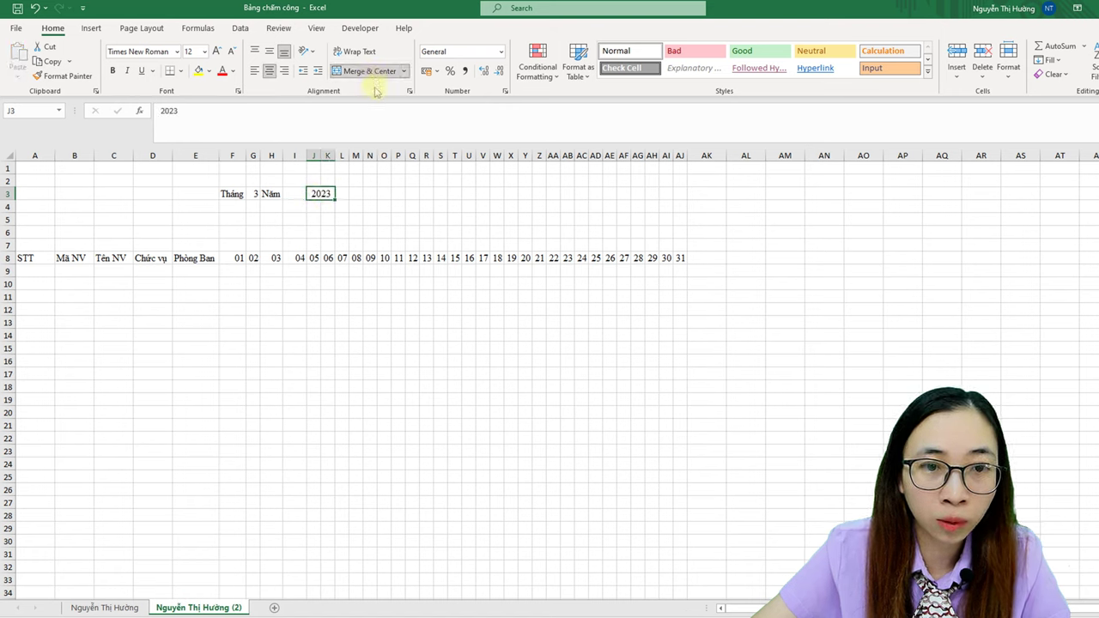
{"action": "left_click", "coordinate": [268, 193]}
{"action": "key", "text": "ctrl+x"}
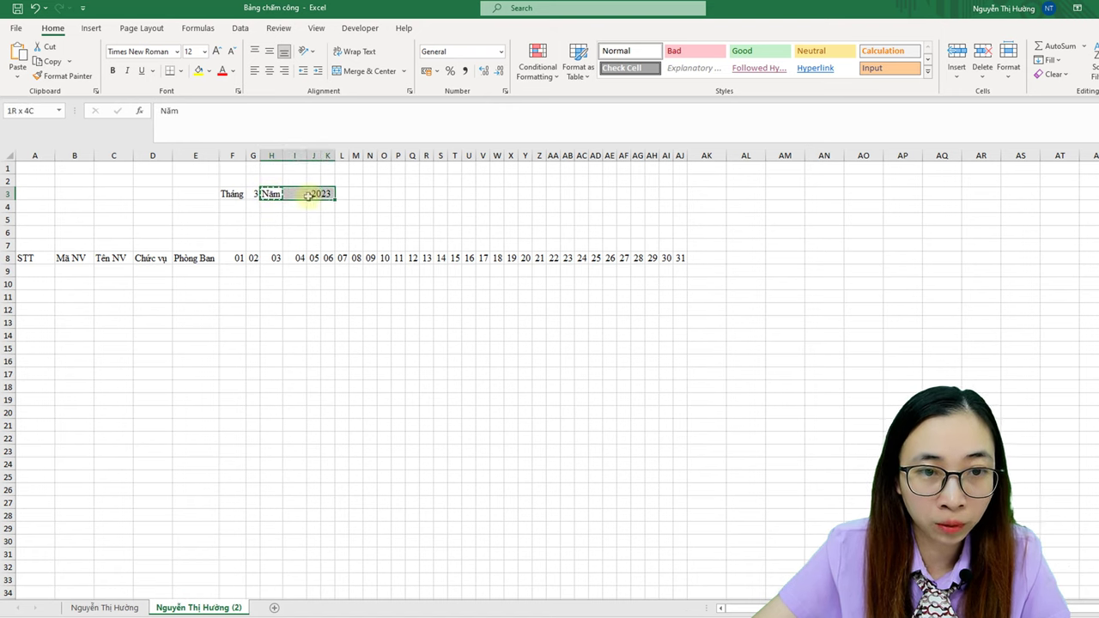
{"action": "left_click_drag", "start_coordinate": [268, 194], "coordinate": [294, 194]}
{"action": "left_click", "coordinate": [365, 70]}
Step: Reposition the Tháng label, ending with it in F3 beside month 3
{"action": "left_click", "coordinate": [241, 195]}
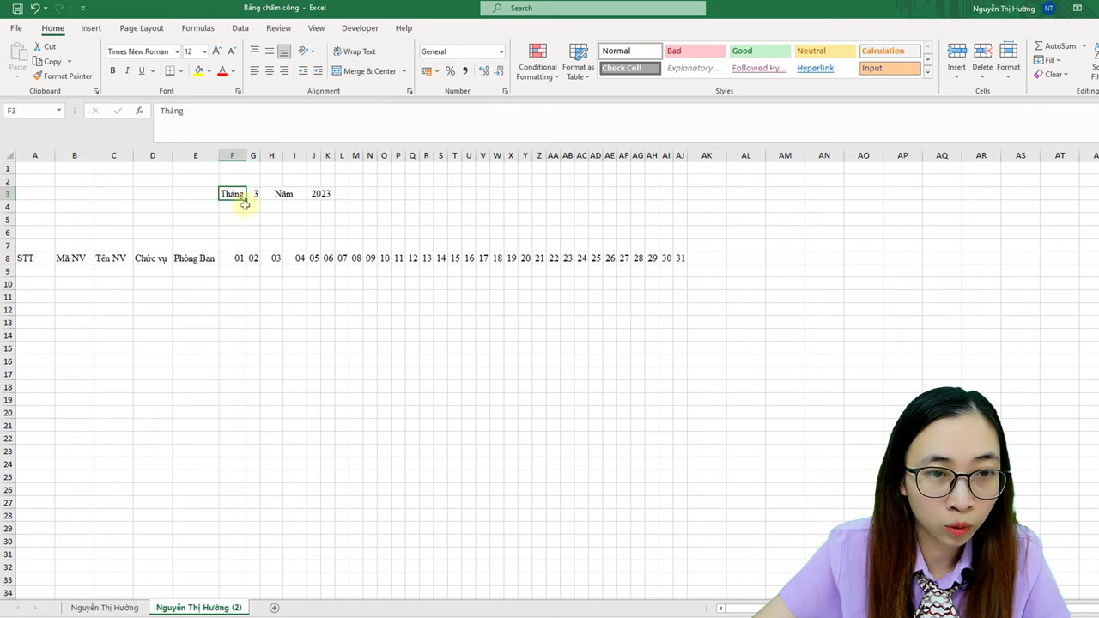
{"action": "key", "text": "ctrl+x"}
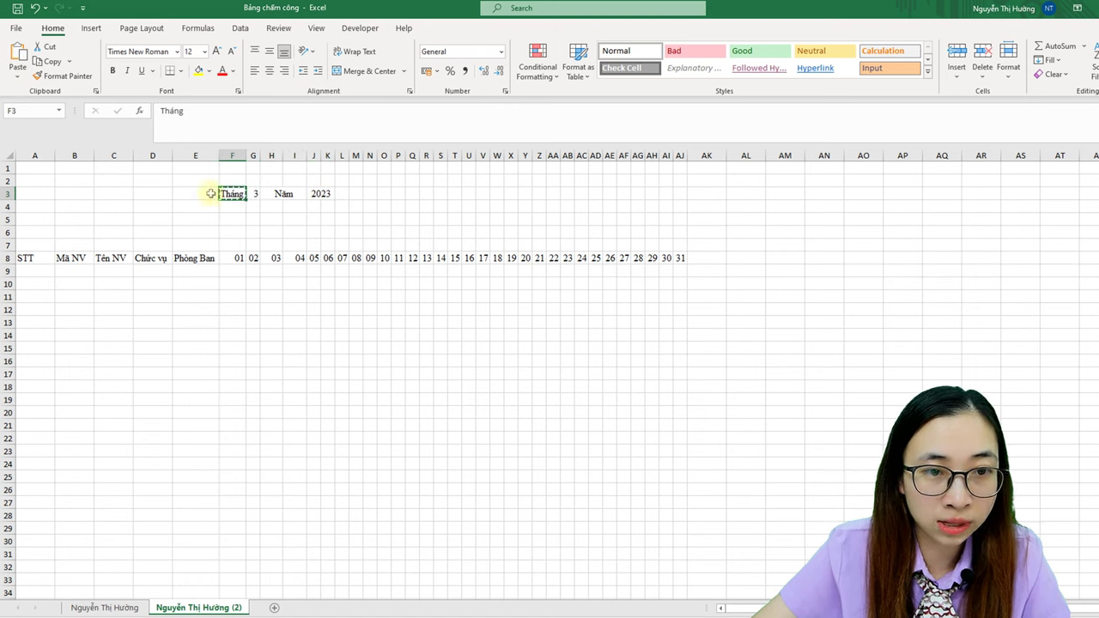
{"action": "left_click", "coordinate": [210, 193]}
{"action": "key", "text": "ctrl+v"}
{"action": "left_click_drag", "start_coordinate": [232, 155], "coordinate": [674, 165]}
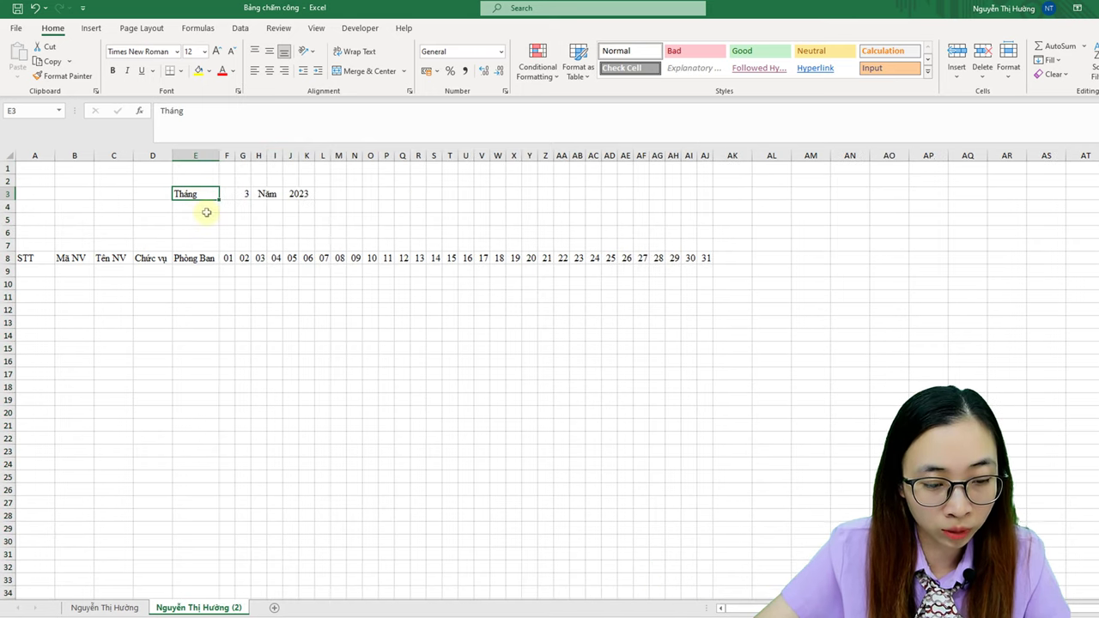
{"action": "key", "text": "ctrl+c"}
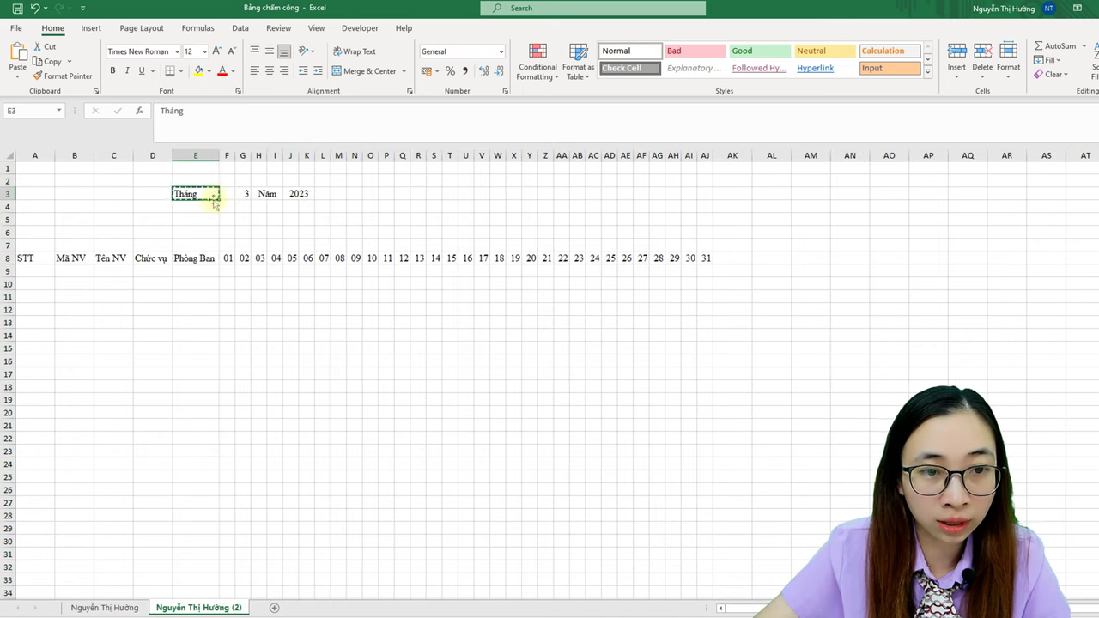
{"action": "left_click", "coordinate": [229, 194]}
{"action": "key", "text": "ctrl+v"}
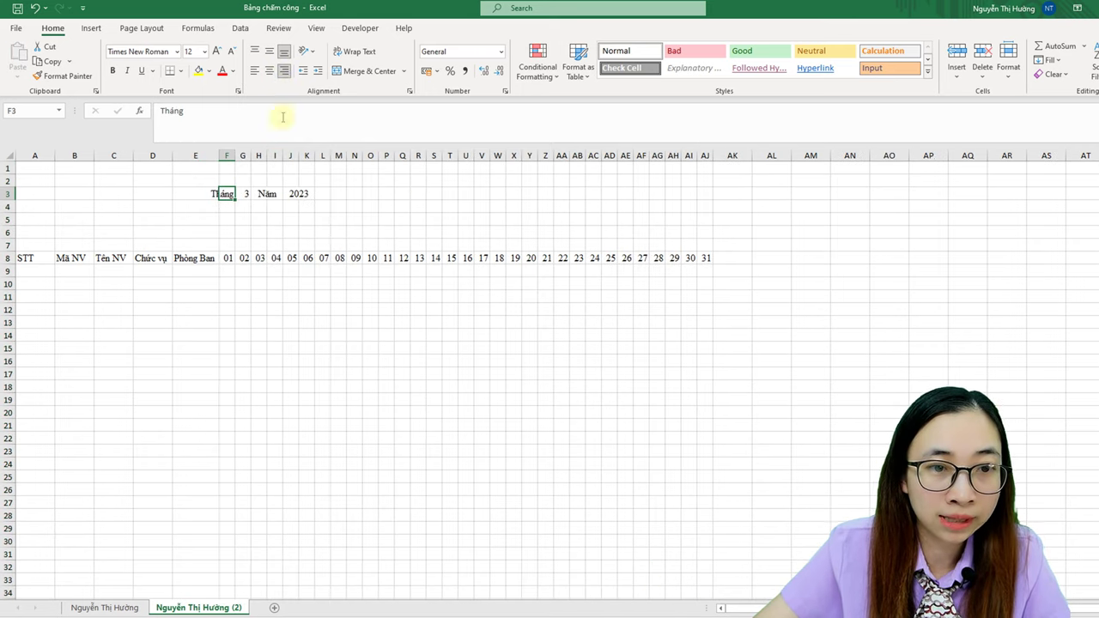
{"action": "left_click", "coordinate": [257, 284]}
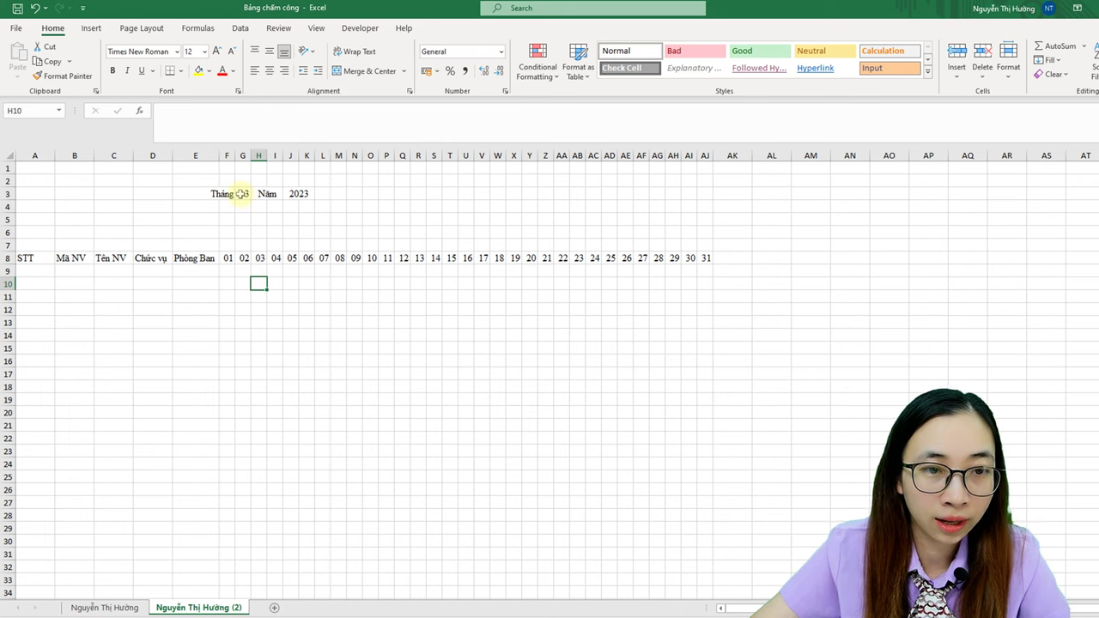
Step: Make the Tháng 3 Năm 2023 line in row 3 bold
{"action": "left_click_drag", "start_coordinate": [229, 193], "coordinate": [302, 189]}
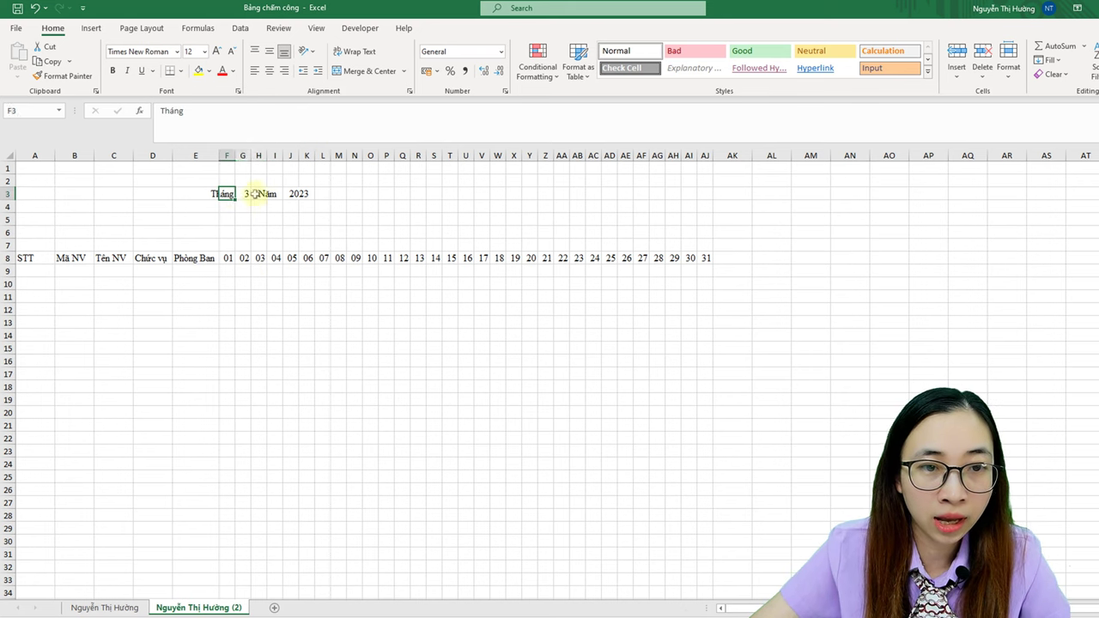
{"action": "left_click", "coordinate": [111, 71]}
{"action": "left_click", "coordinate": [245, 219]}
Step: Fill the month cell G3 and year cell J3 yellow
{"action": "left_click", "coordinate": [244, 194]}
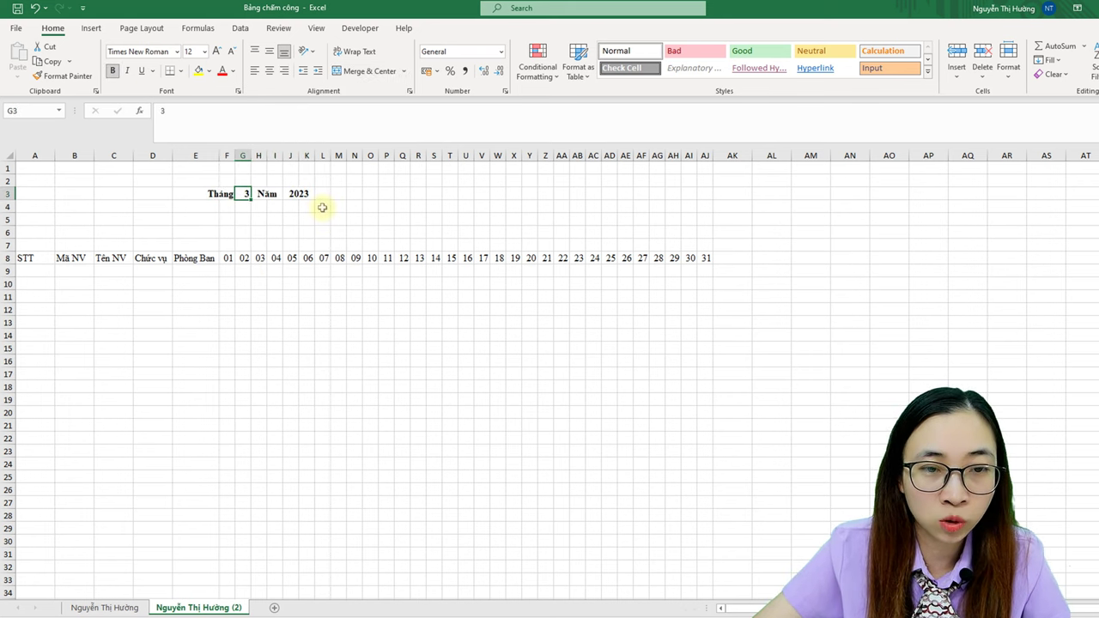
{"action": "left_click", "coordinate": [303, 195]}
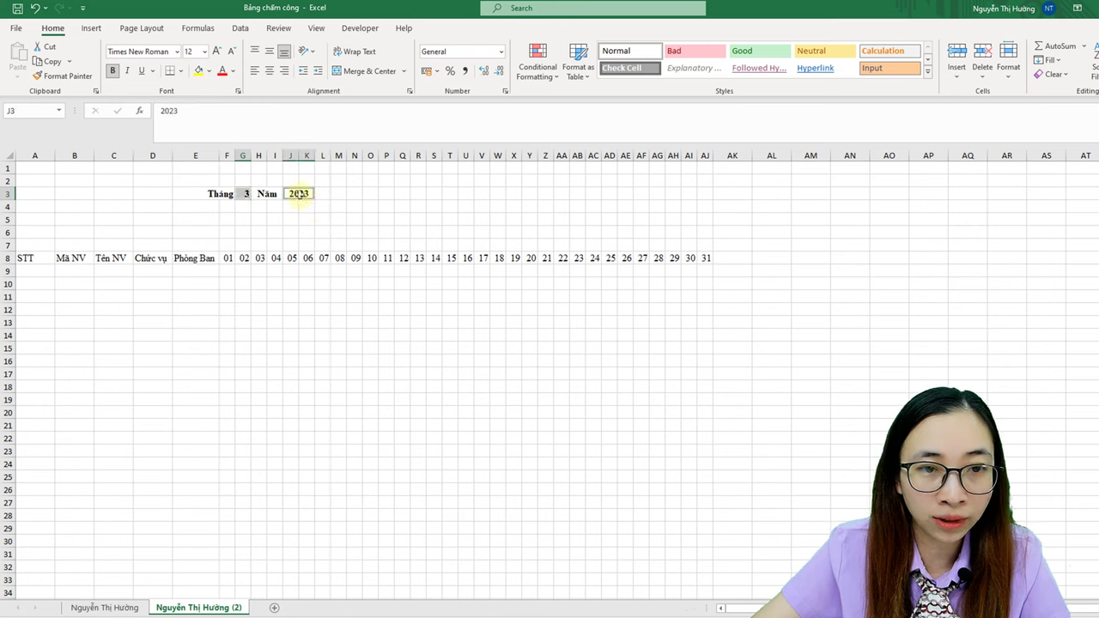
{"action": "left_click", "coordinate": [199, 72]}
{"action": "left_click", "coordinate": [275, 232]}
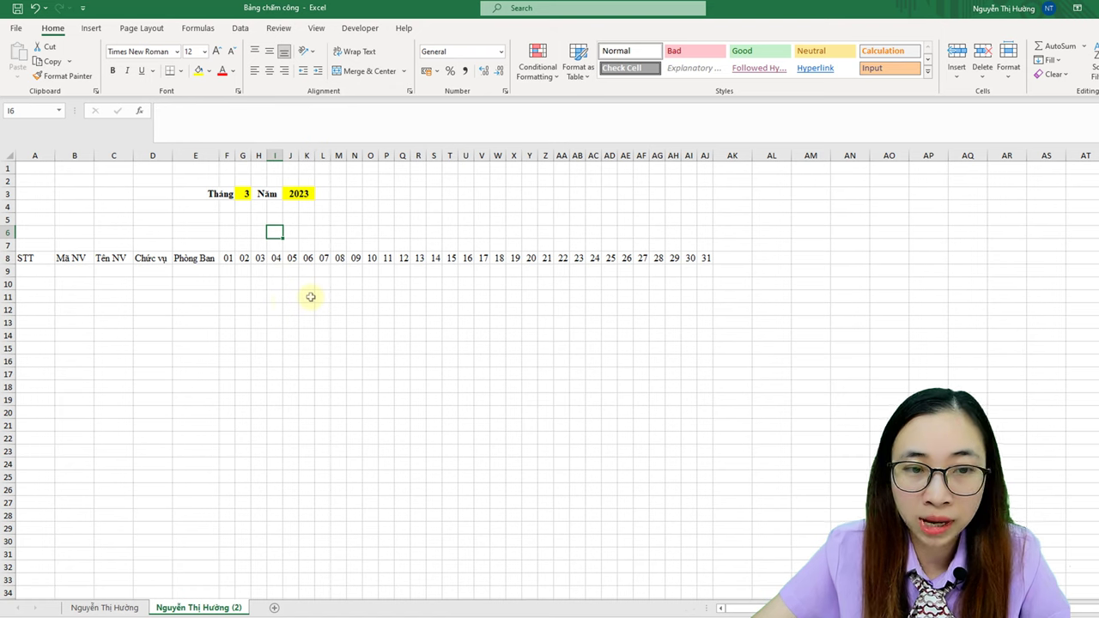
{"action": "left_click", "coordinate": [229, 271]}
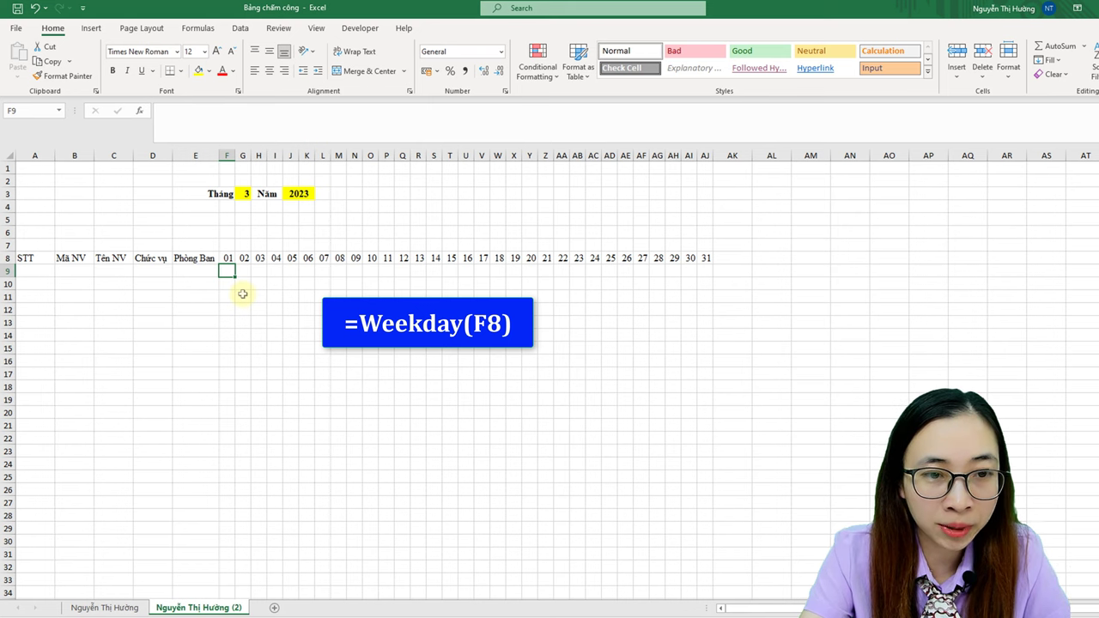
{"action": "type", "text": "="}
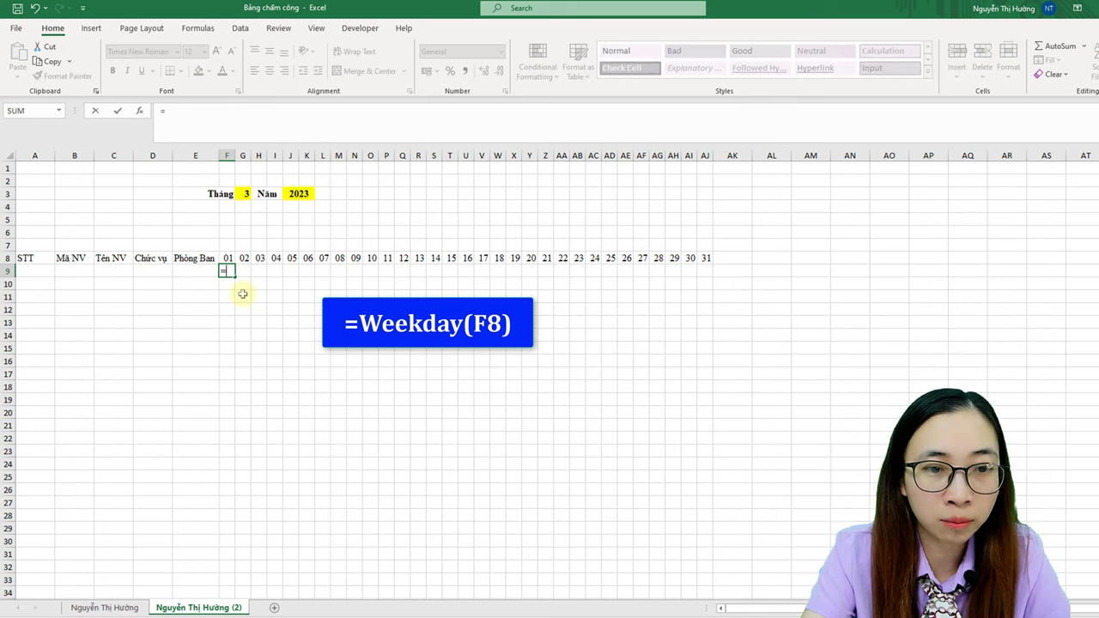
{"action": "type", "text": "week"}
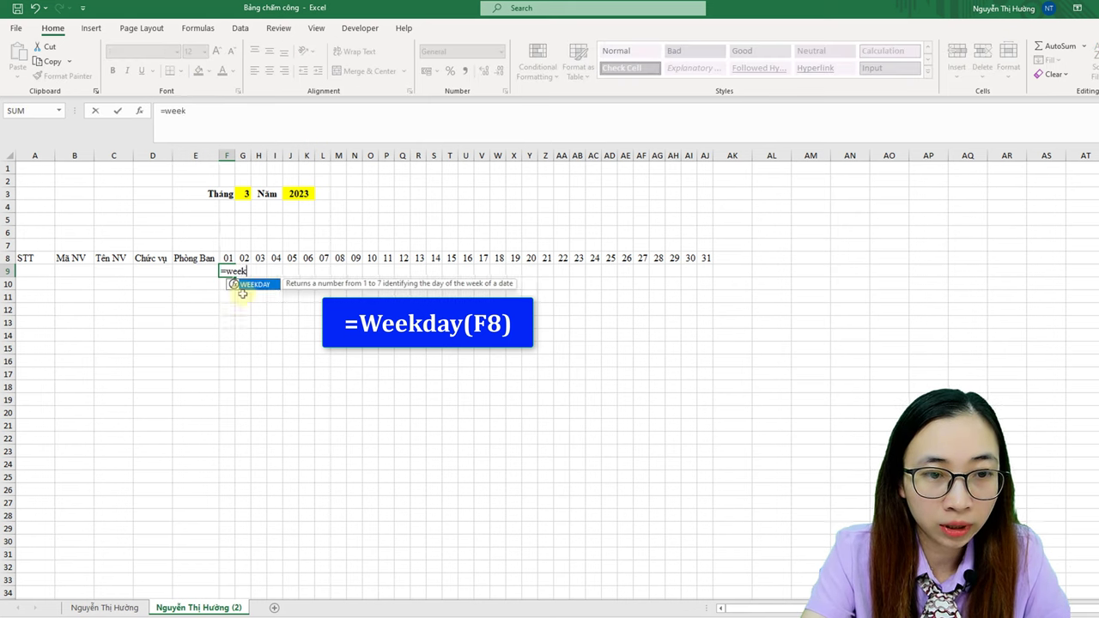
{"action": "type", "text": "("}
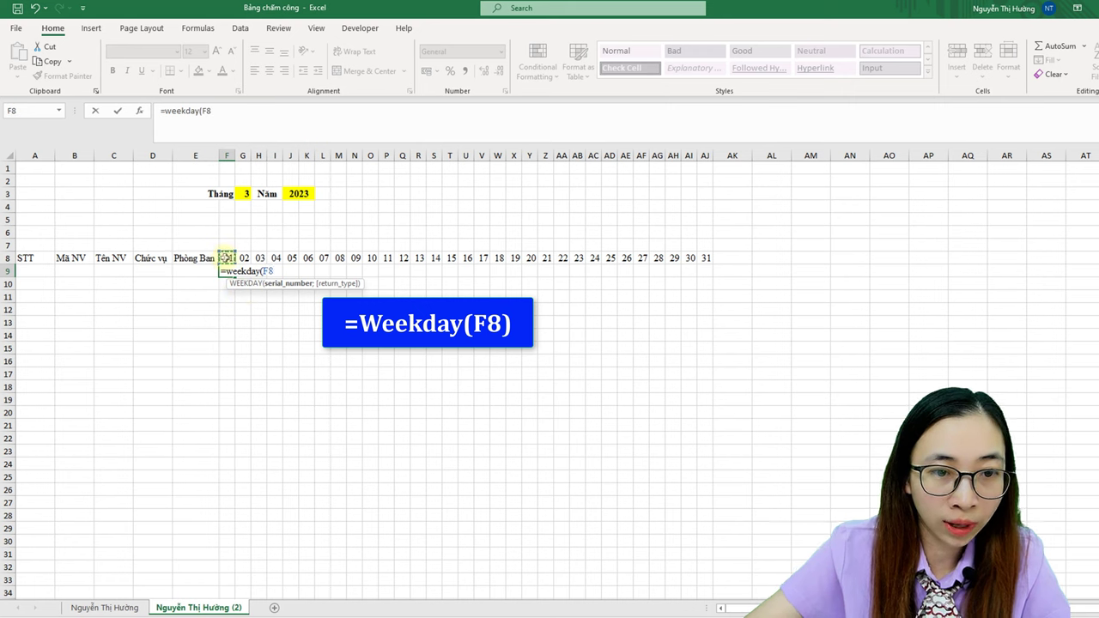
{"action": "type", "text": ")"}
{"action": "key", "text": "Return"}
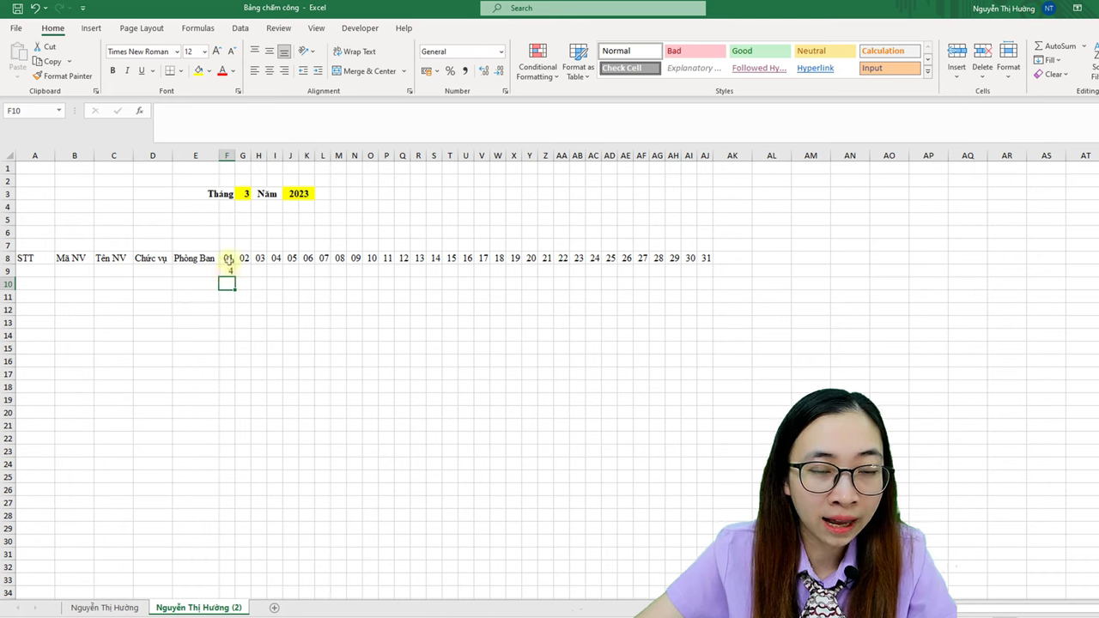
{"action": "left_click", "coordinate": [230, 271]}
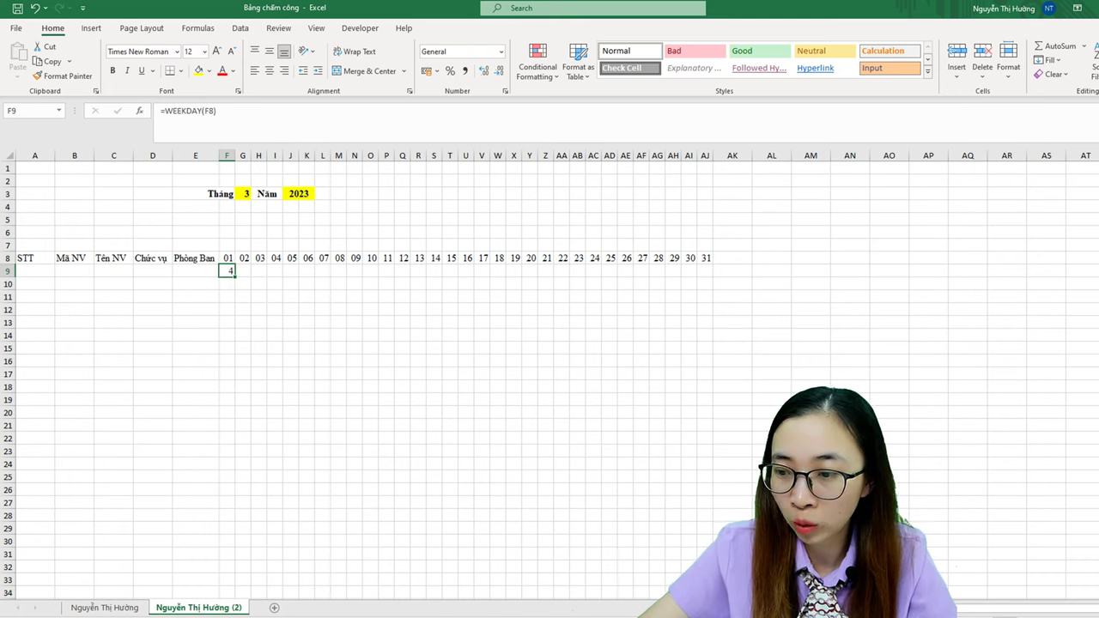
{"action": "key", "text": "super+alt+d"}
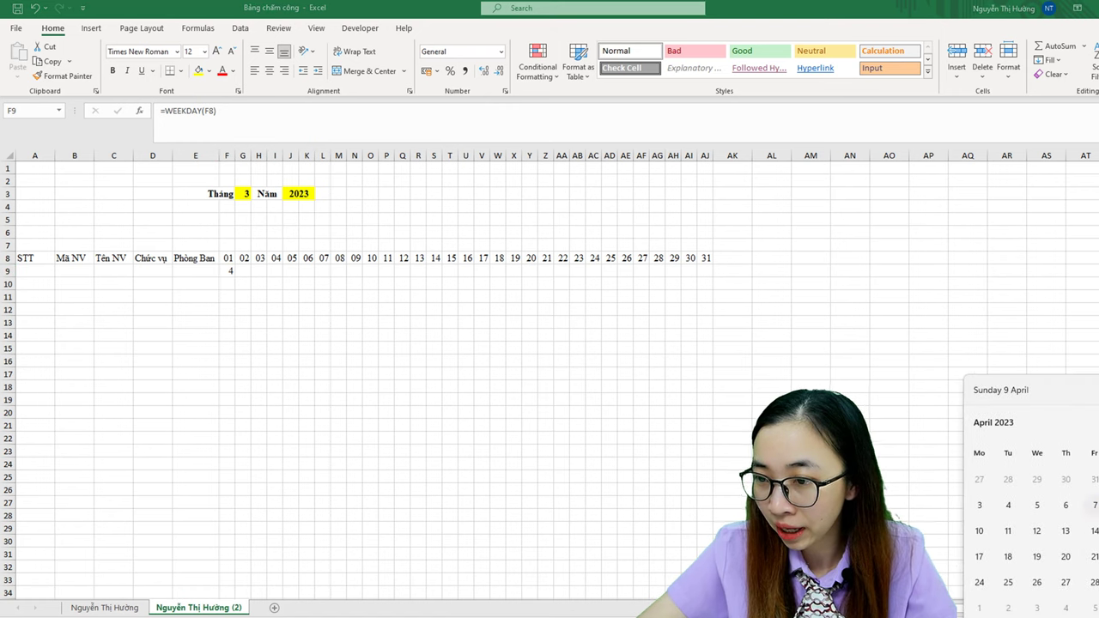
{"action": "scroll", "coordinate": [1036, 482], "scroll_direction": "up", "scroll_amount": 1}
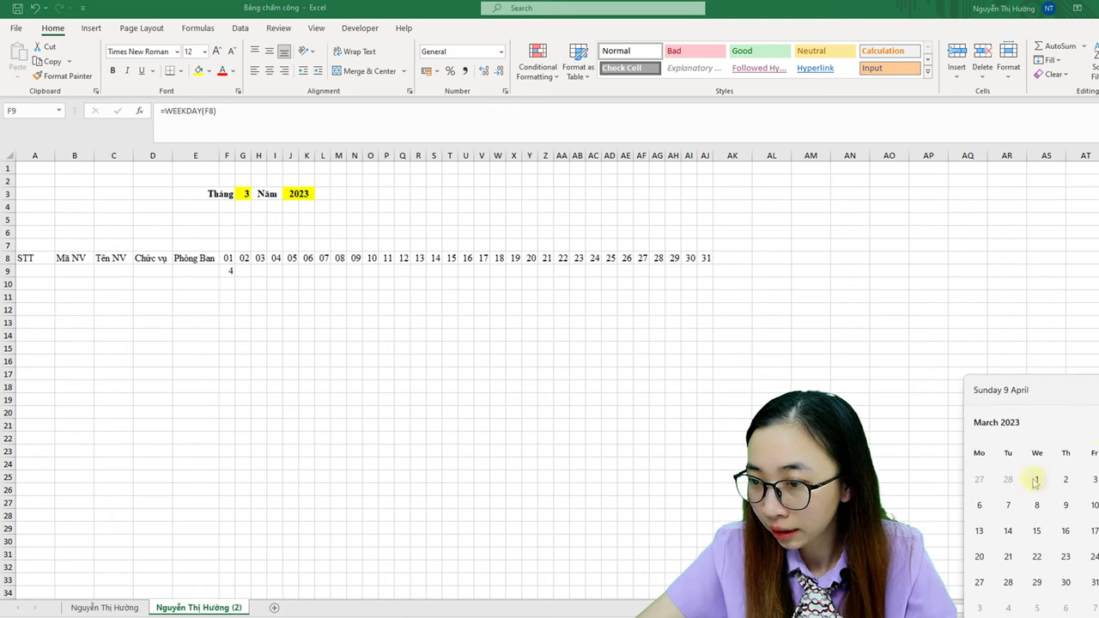
{"action": "left_click", "coordinate": [234, 277]}
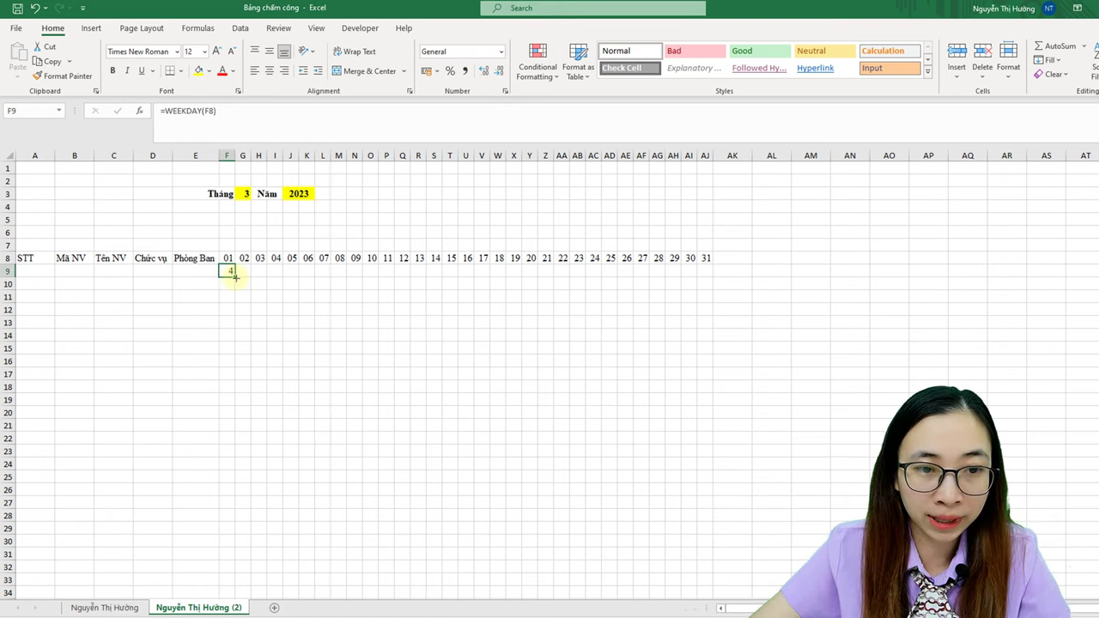
{"action": "left_click_drag", "start_coordinate": [233, 276], "coordinate": [503, 277]}
{"action": "left_click", "coordinate": [293, 272]}
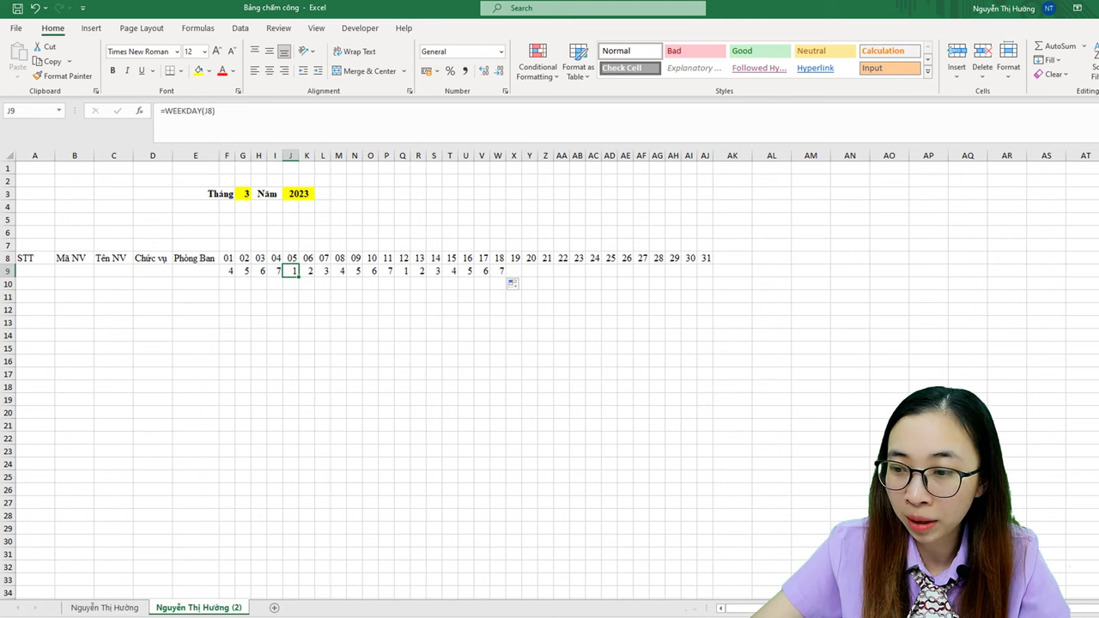
{"action": "scroll", "coordinate": [1035, 498], "scroll_direction": "up", "scroll_amount": 1}
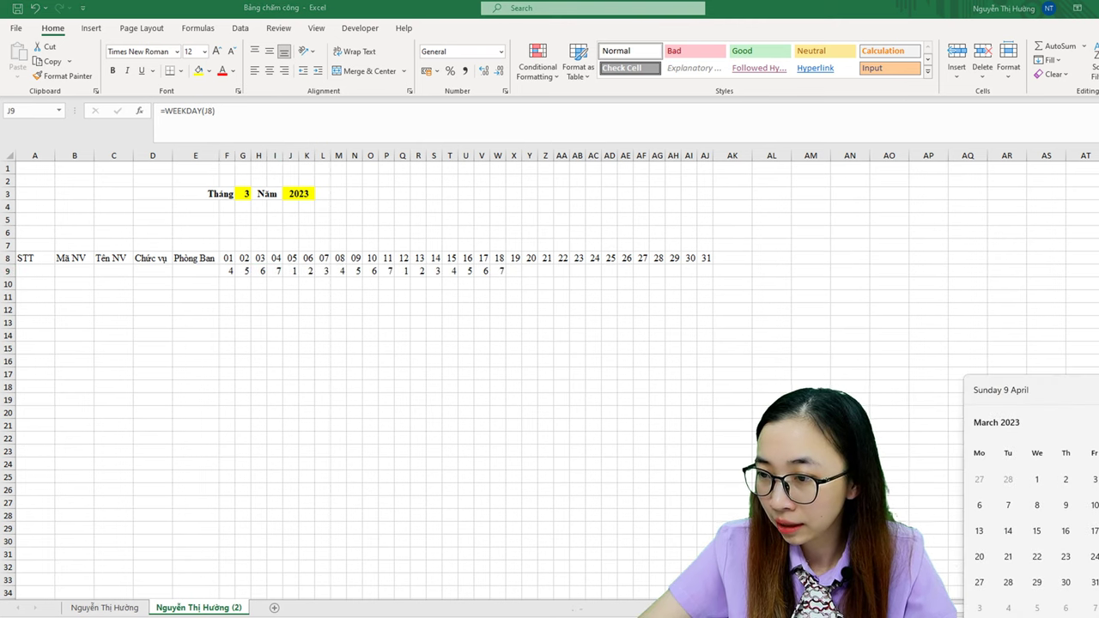
{"action": "left_click", "coordinate": [293, 277]}
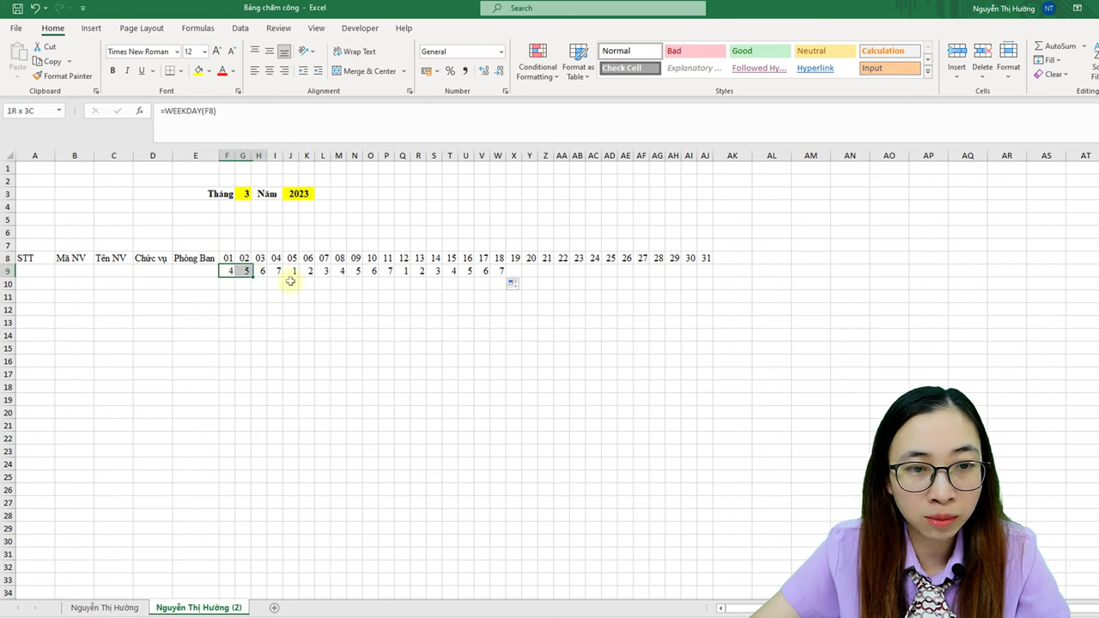
{"action": "left_click_drag", "start_coordinate": [232, 272], "coordinate": [501, 273]}
{"action": "left_click", "coordinate": [501, 272]}
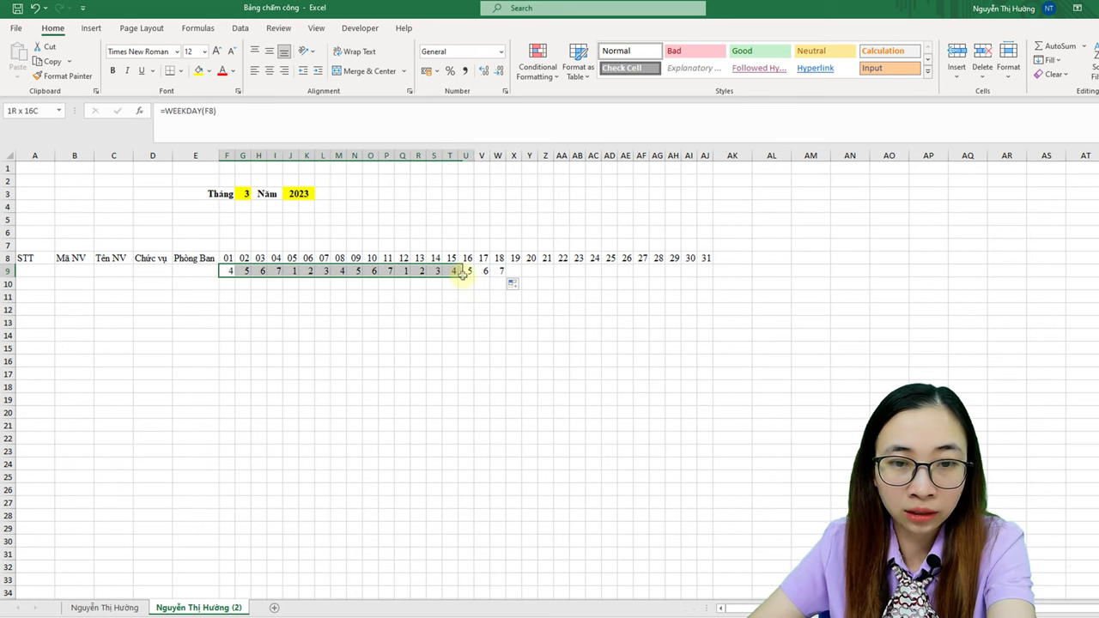
{"action": "left_click_drag", "start_coordinate": [229, 272], "coordinate": [514, 286]}
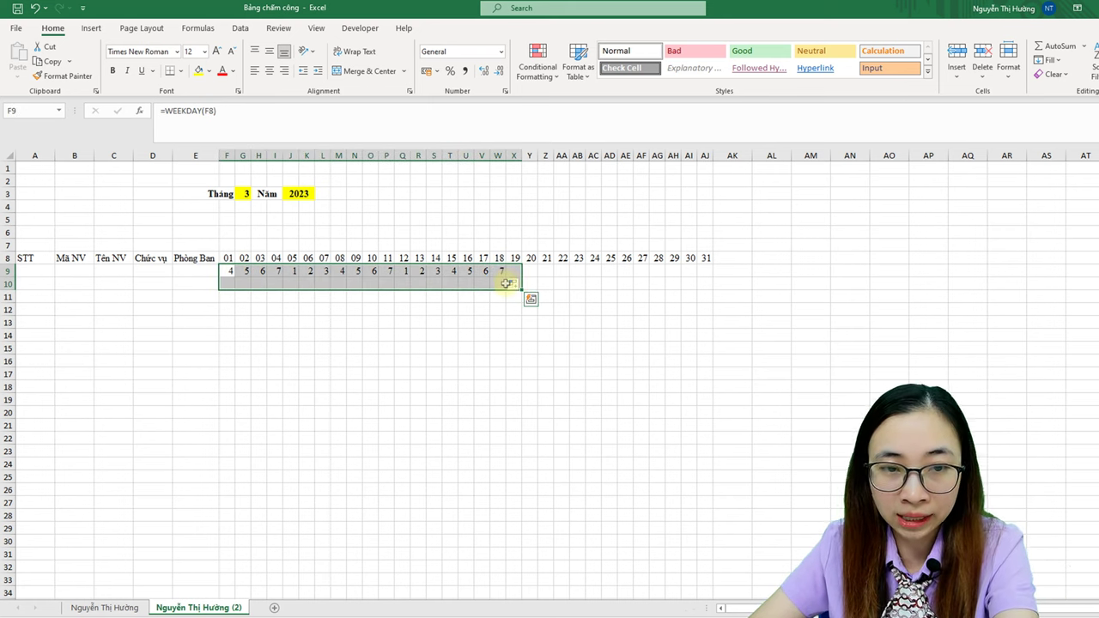
{"action": "key", "text": "Delete"}
{"action": "left_click", "coordinate": [228, 271]}
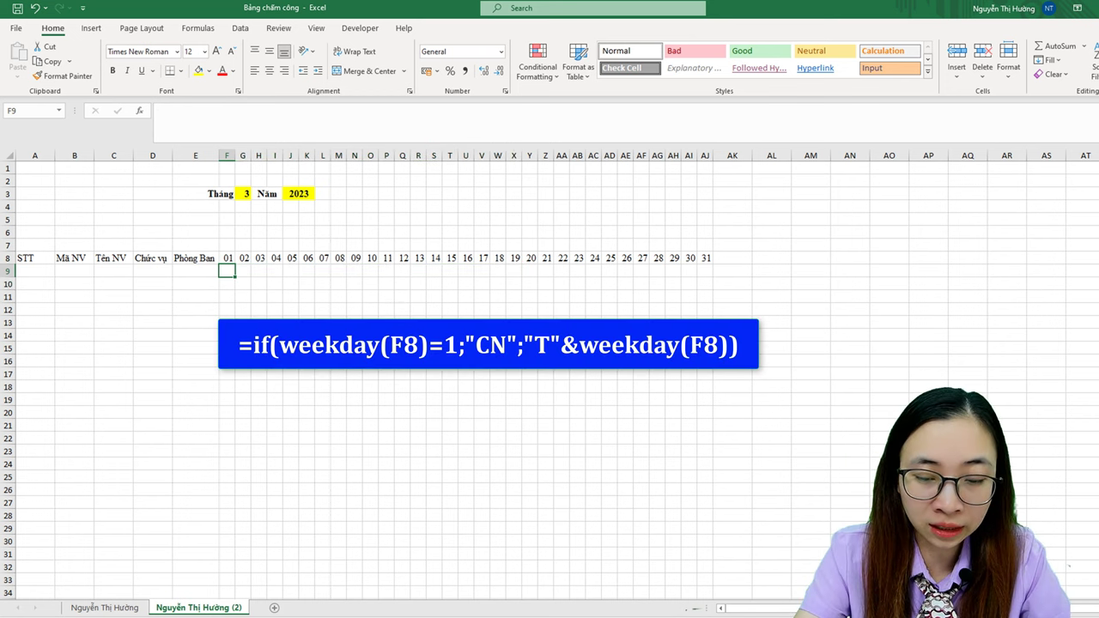
Step: Enter =IF(WEEKDAY(F8)=1;"CN";"T"&WEEKDAY(F8)) in F9 to label the first day's weekday
{"action": "type", "text": "=if"}
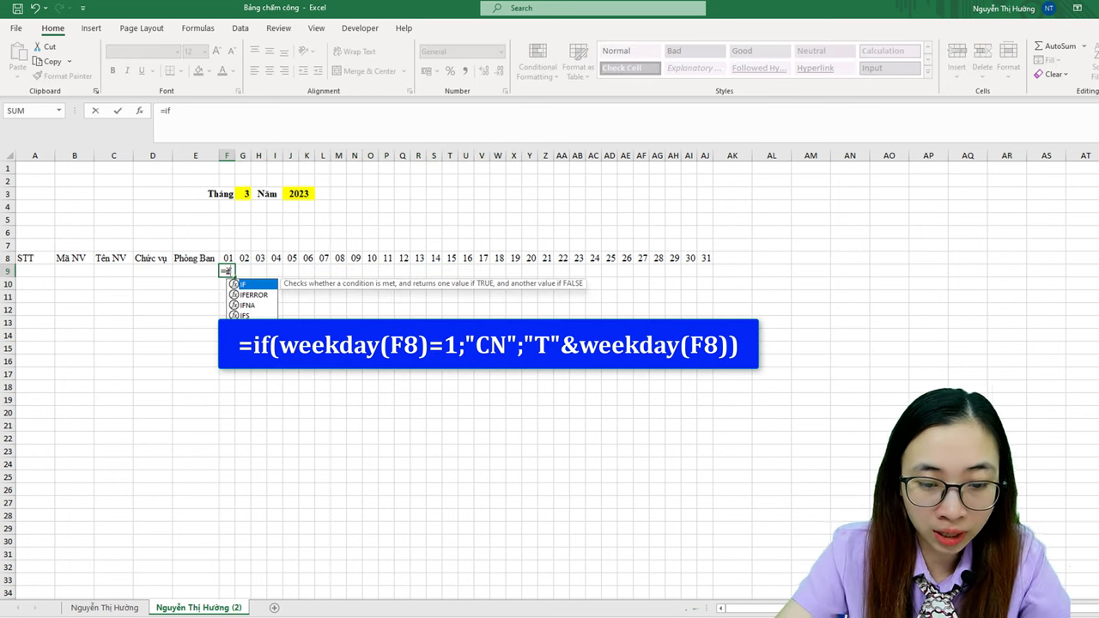
{"action": "type", "text": "("}
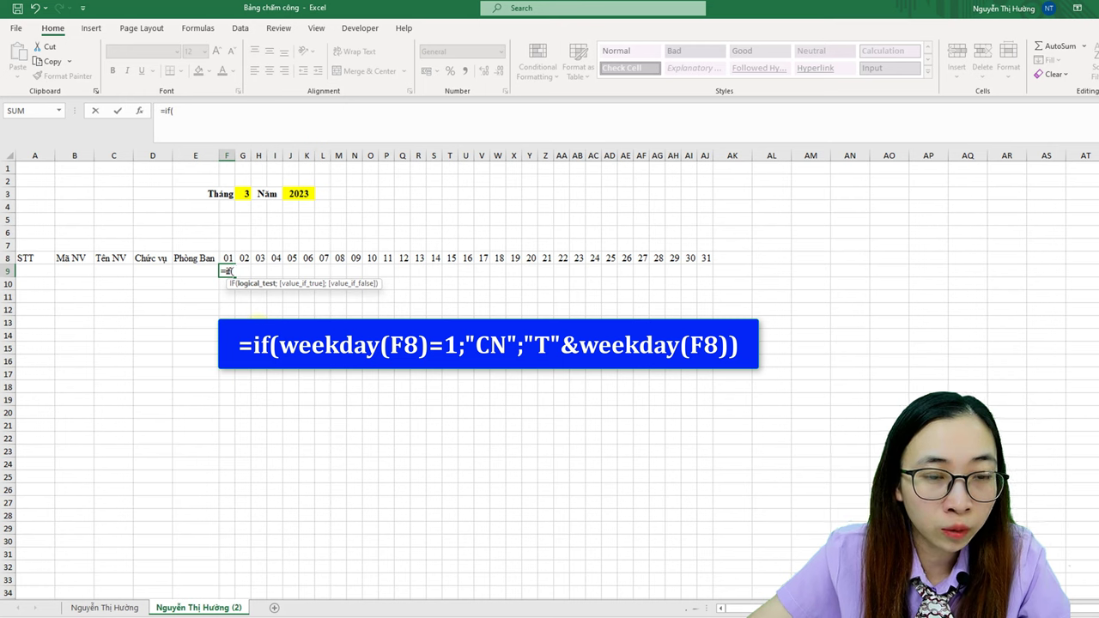
{"action": "type", "text": "weeky"}
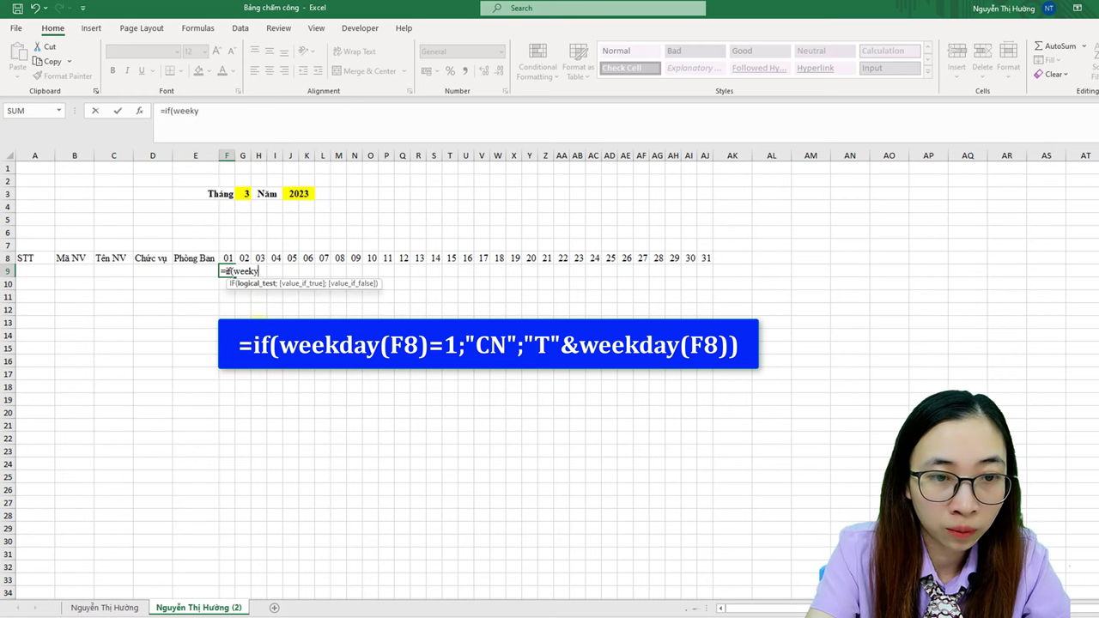
{"action": "key", "text": "BackSpace"}
{"action": "type", "text": "day("}
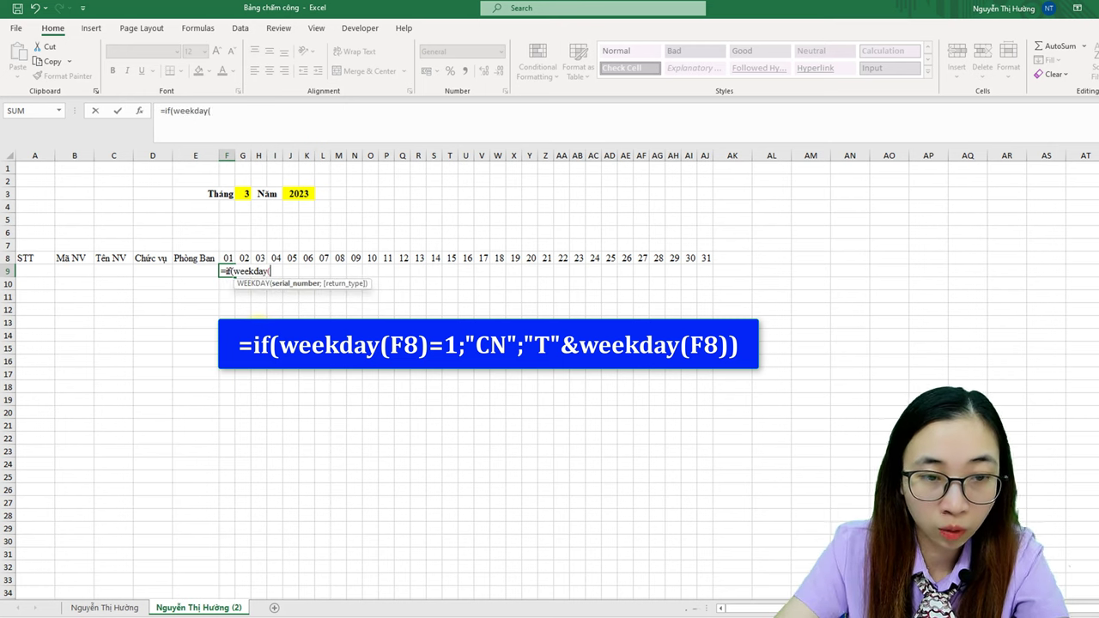
{"action": "left_click", "coordinate": [228, 258]}
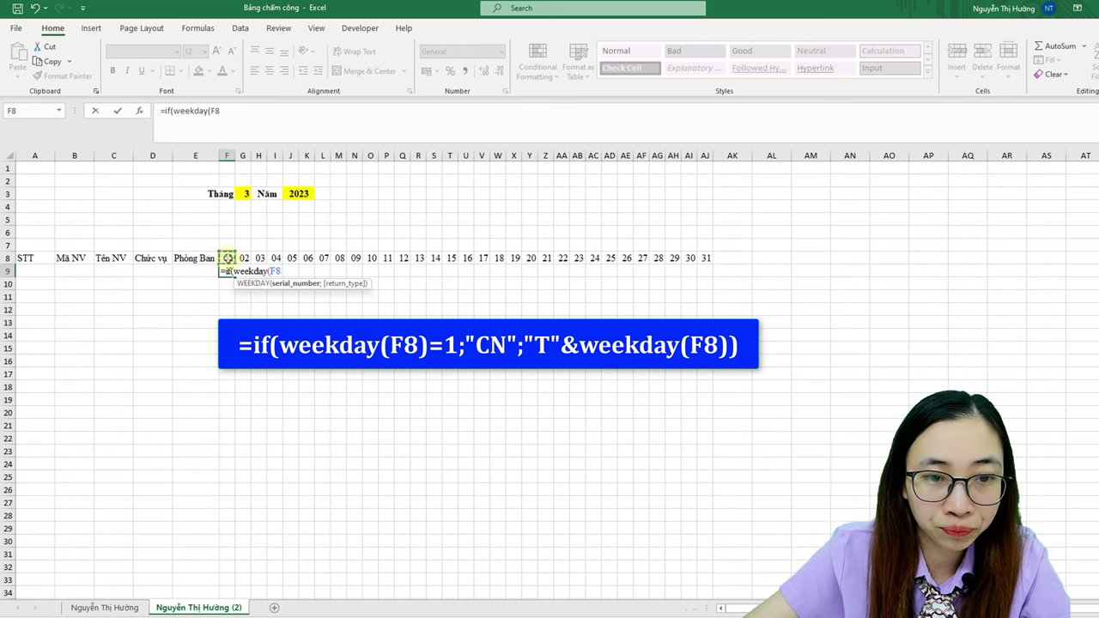
{"action": "type", "text": ")="}
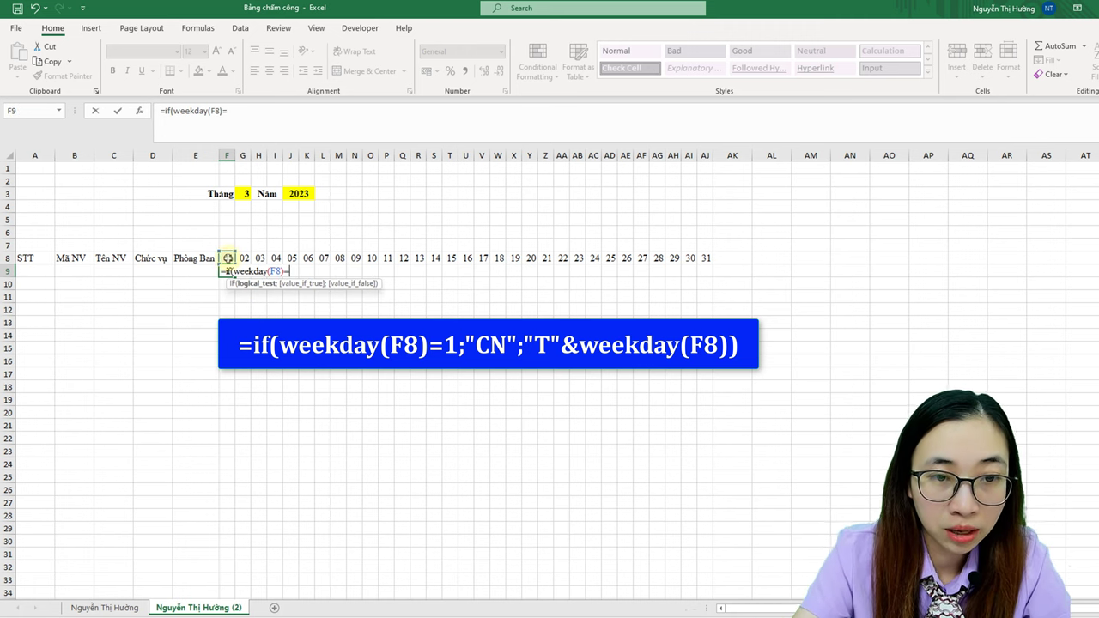
{"action": "type", "text": "1;\"CN"}
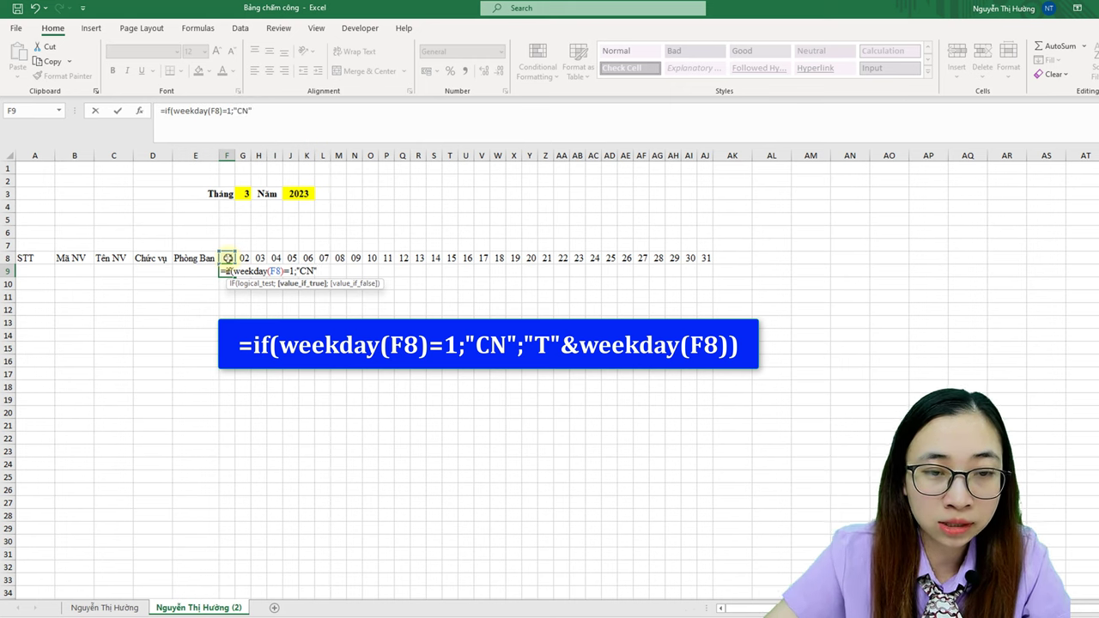
{"action": "type", "text": ";\"T"}
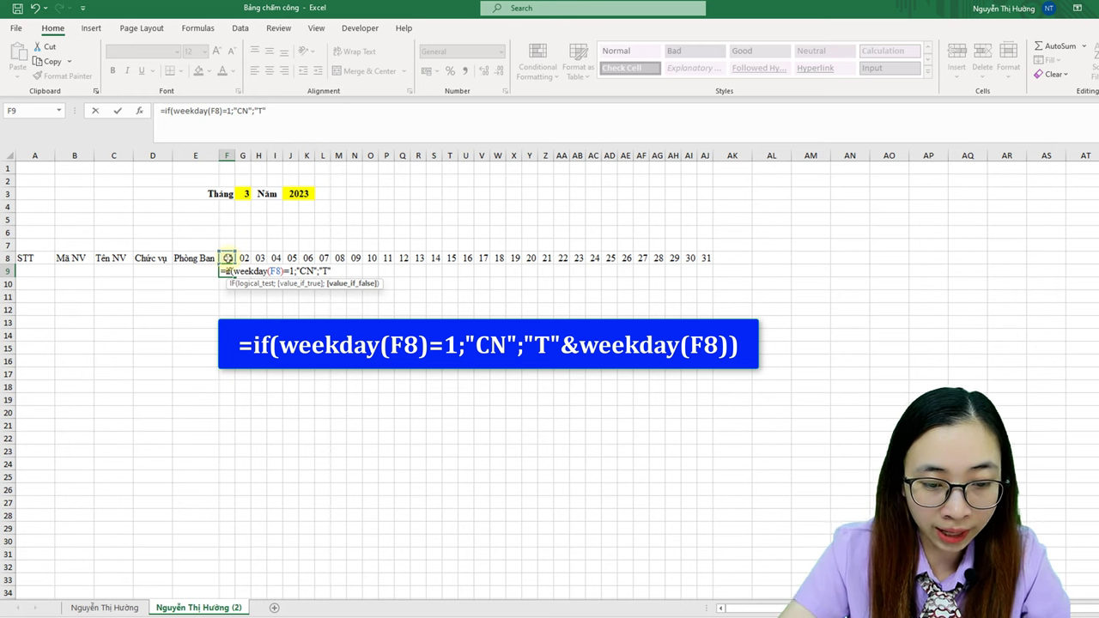
{"action": "type", "text": "&"}
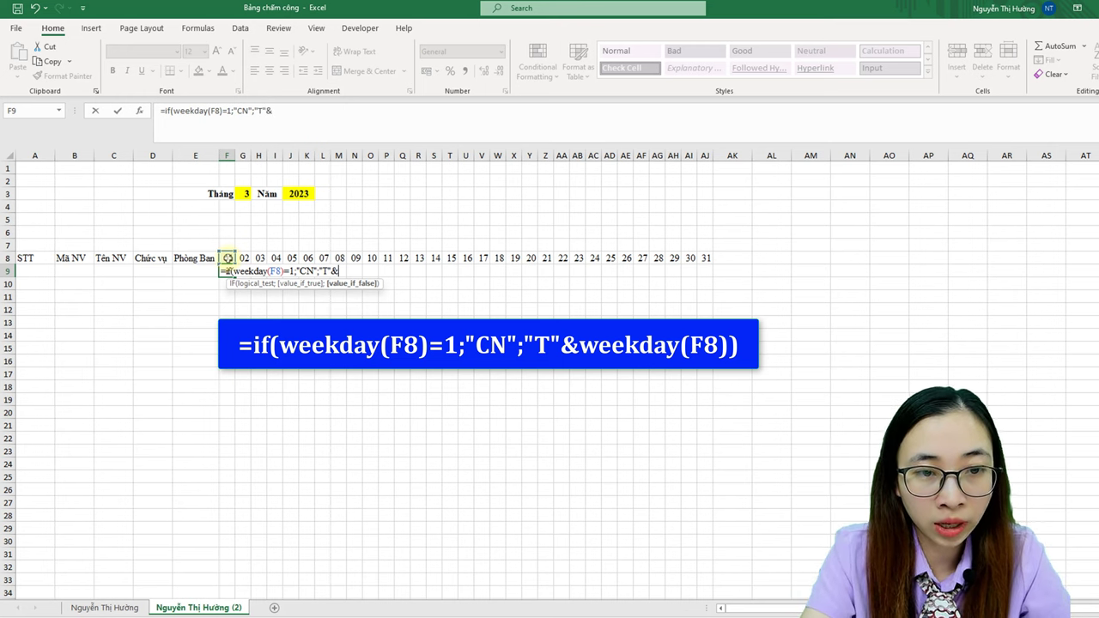
{"action": "type", "text": "weekday"}
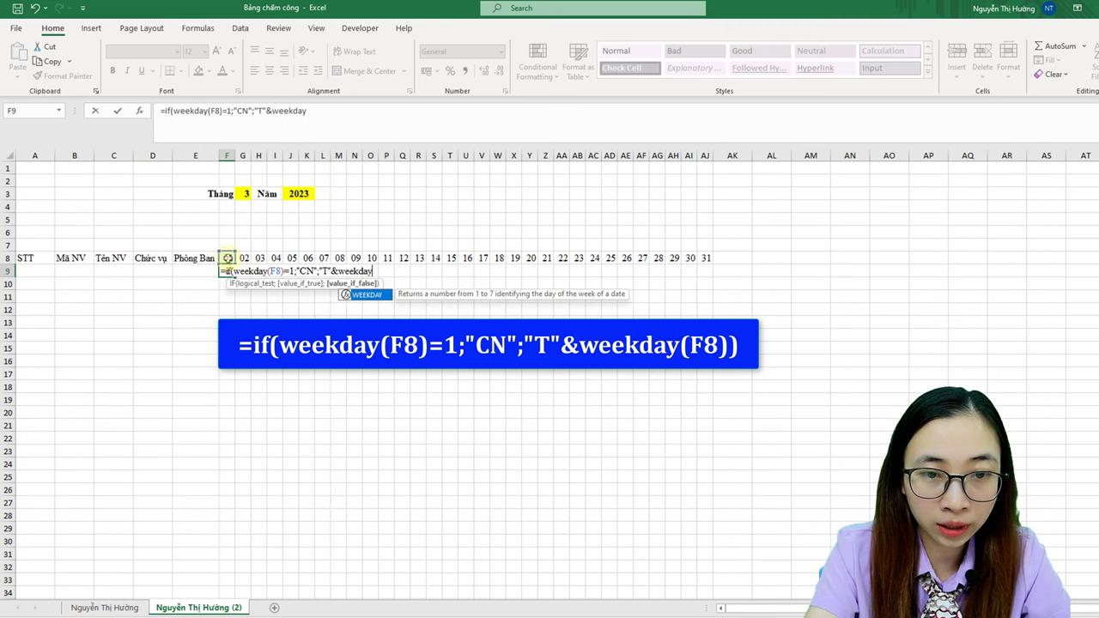
{"action": "type", "text": "("}
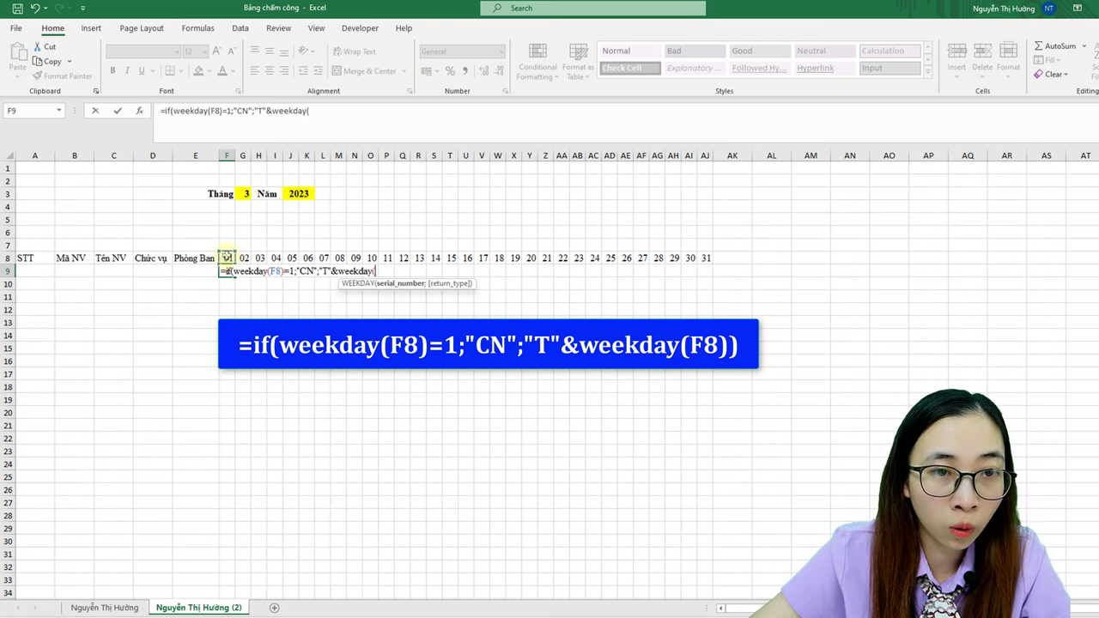
{"action": "left_click", "coordinate": [228, 257]}
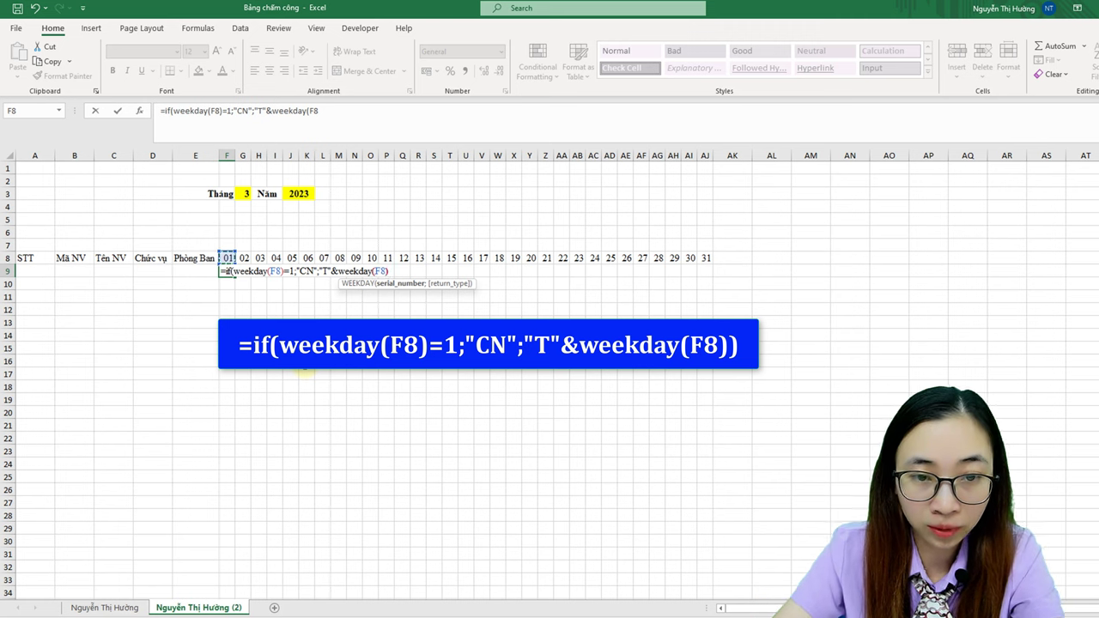
{"action": "type", "text": "))"}
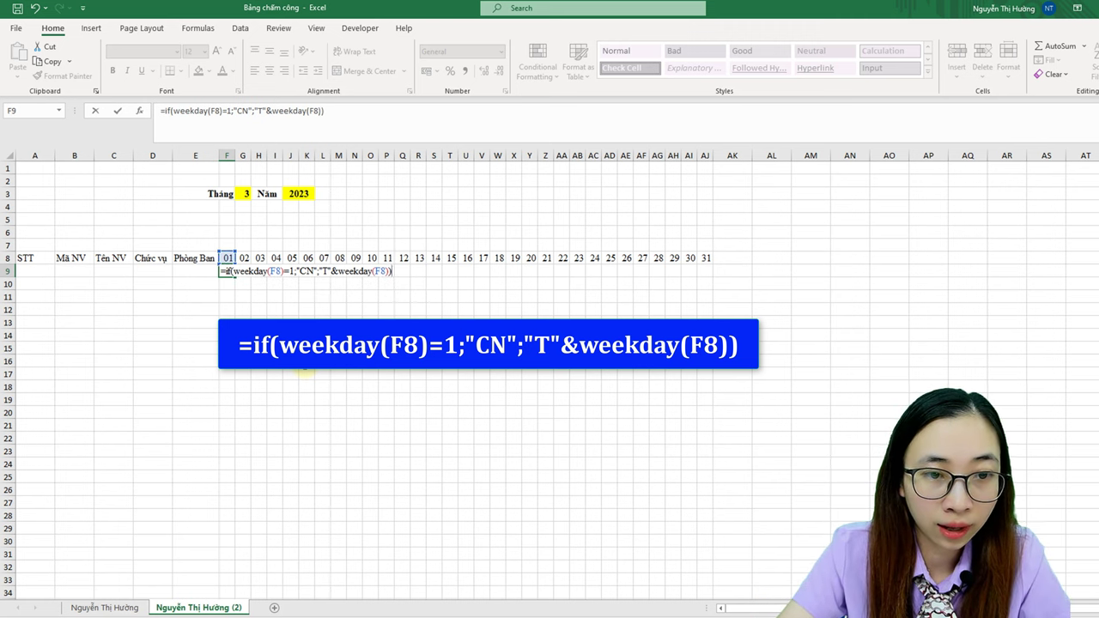
{"action": "key", "text": "Return"}
Step: Copy the weekday label formula across row 9 through AJ9
{"action": "left_click", "coordinate": [230, 273]}
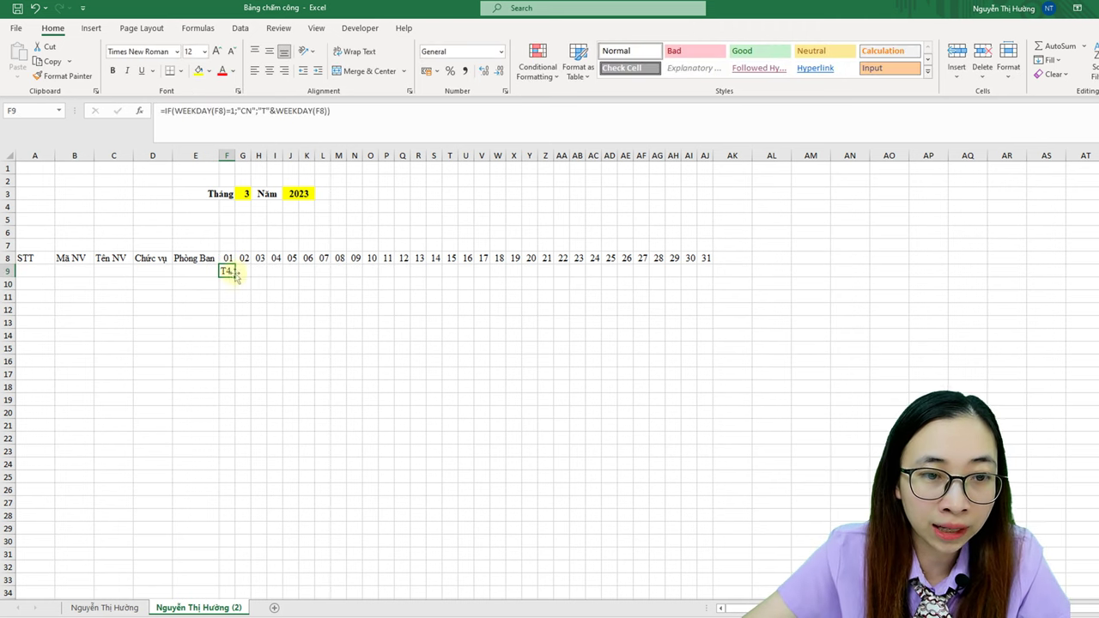
{"action": "left_click_drag", "start_coordinate": [233, 276], "coordinate": [707, 271]}
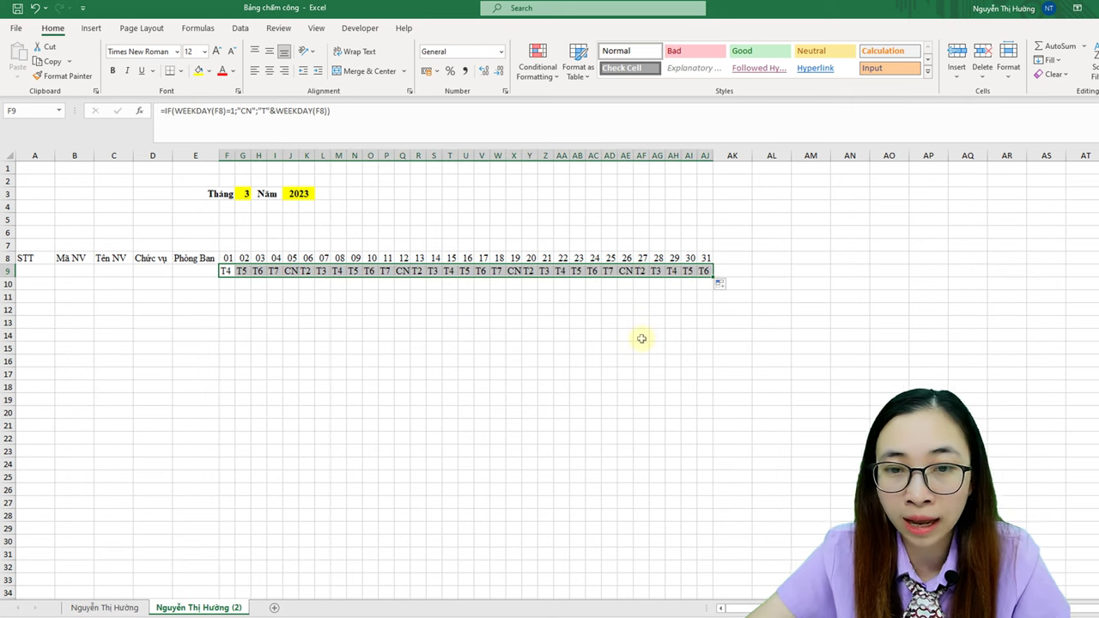
{"action": "left_click_drag", "start_coordinate": [227, 271], "coordinate": [715, 272]}
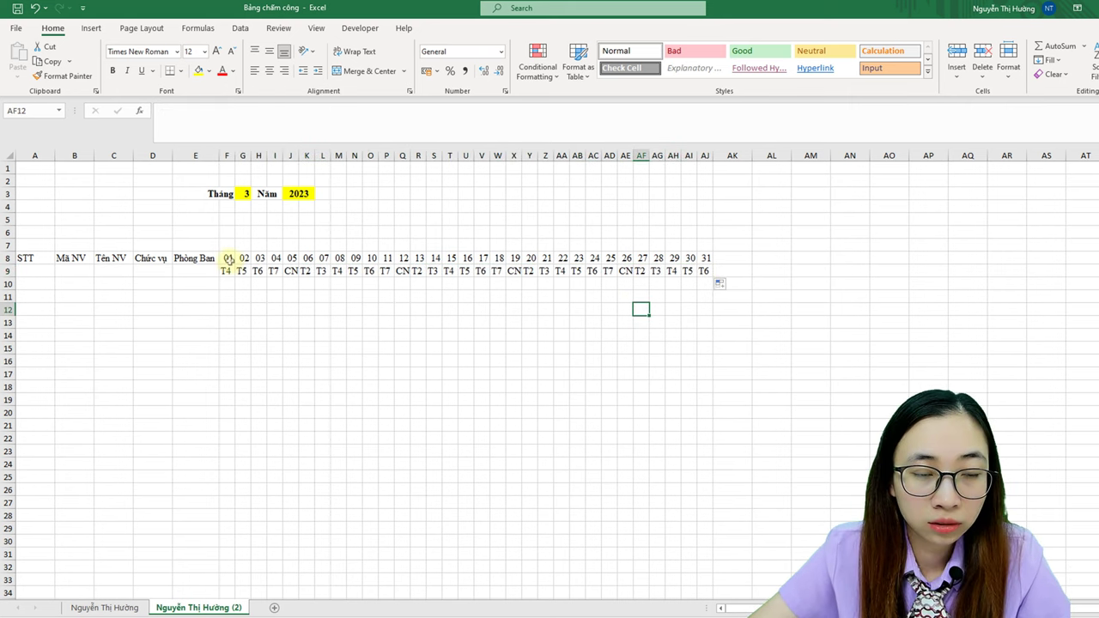
{"action": "left_click", "coordinate": [688, 271]}
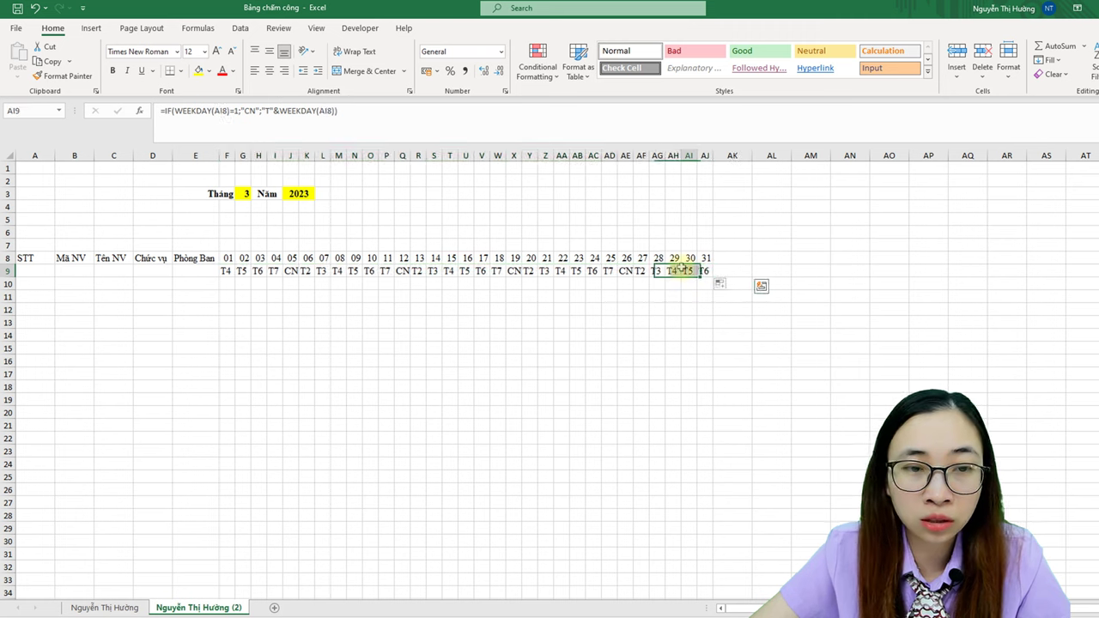
Step: Change the month in G3 to 2
{"action": "left_click", "coordinate": [247, 194]}
{"action": "type", "text": "2"}
{"action": "key", "text": "Return"}
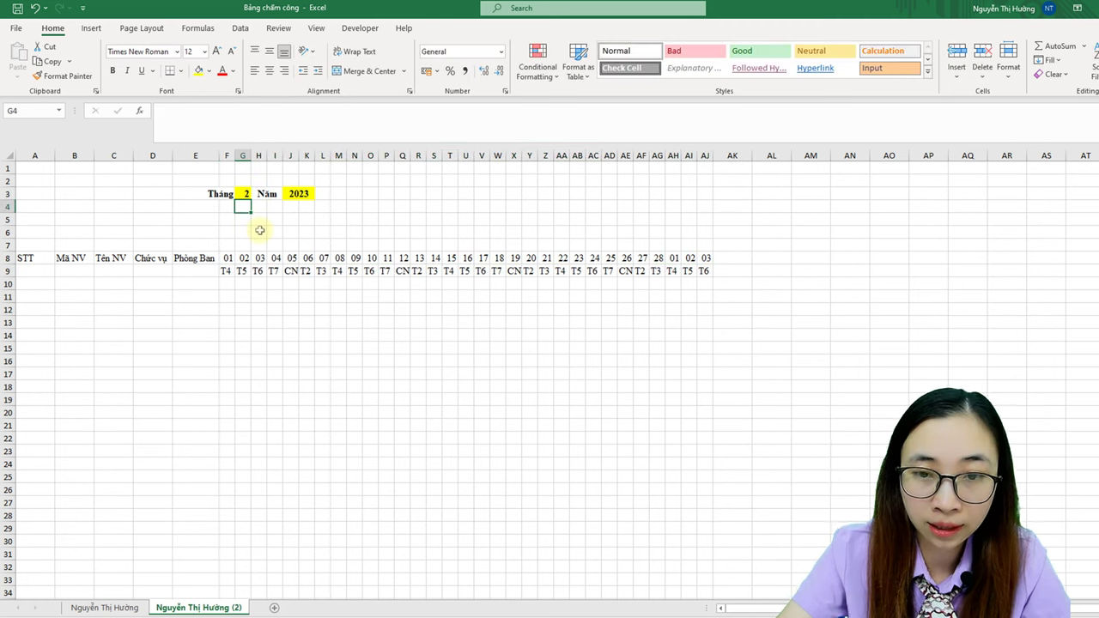
{"action": "left_click", "coordinate": [657, 259]}
{"action": "left_click_drag", "start_coordinate": [676, 257], "coordinate": [704, 271]}
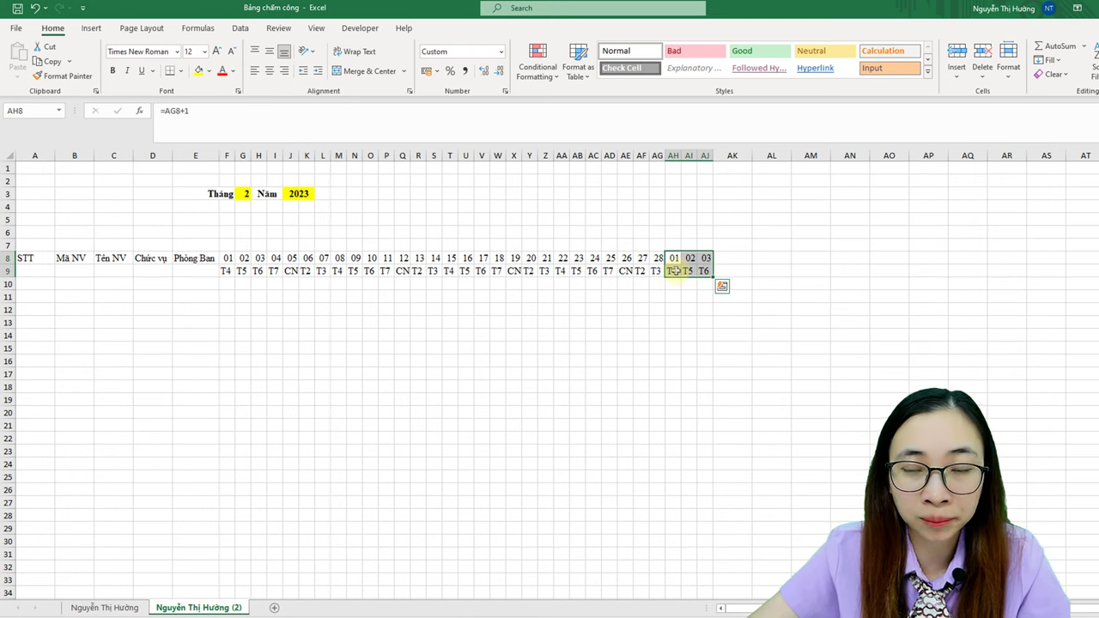
{"action": "left_click", "coordinate": [675, 257]}
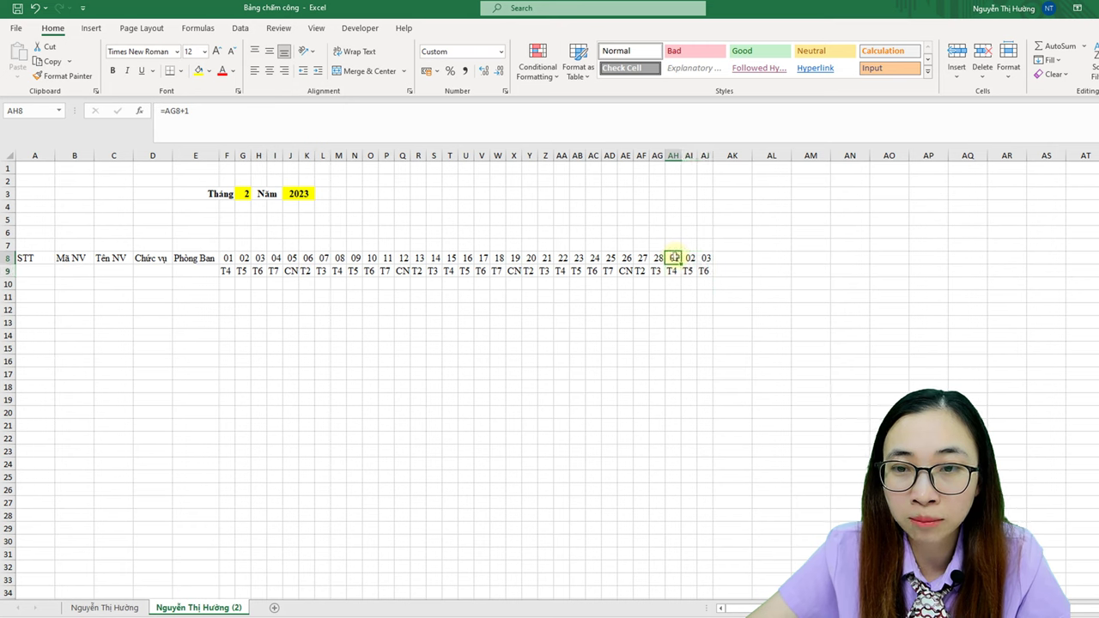
{"action": "left_click_drag", "start_coordinate": [675, 257], "coordinate": [704, 272]}
{"action": "left_click", "coordinate": [675, 257]}
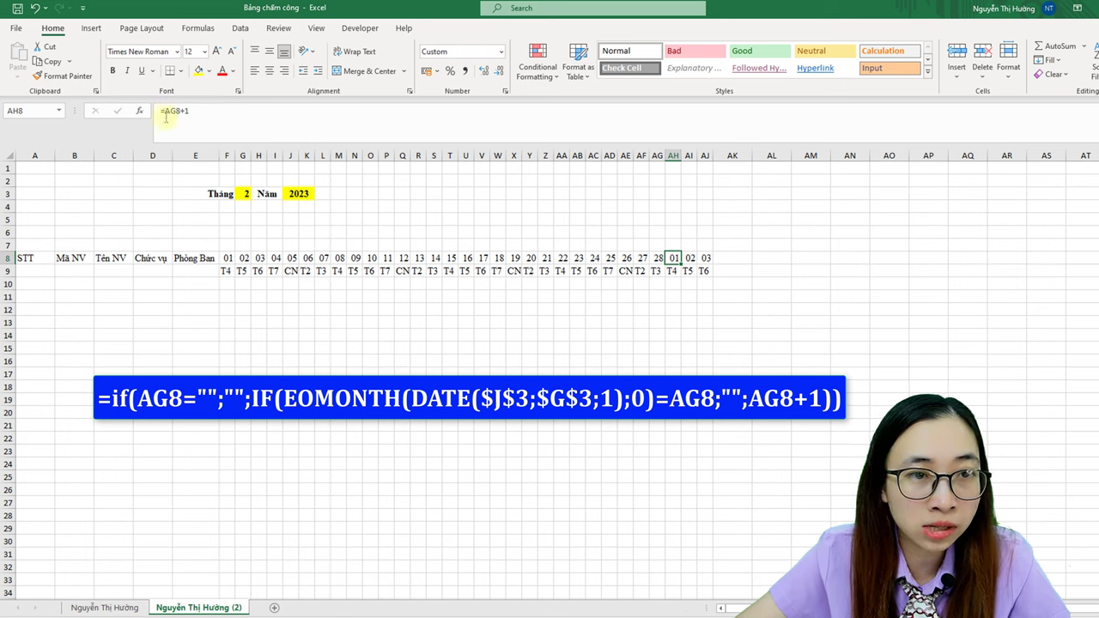
Step: Start AH8's formula as IF(EOMONTH(DATE($J$3;$G$3;01)) with absolute year and month references
{"action": "left_click", "coordinate": [163, 111]}
{"action": "type", "text": "if"}
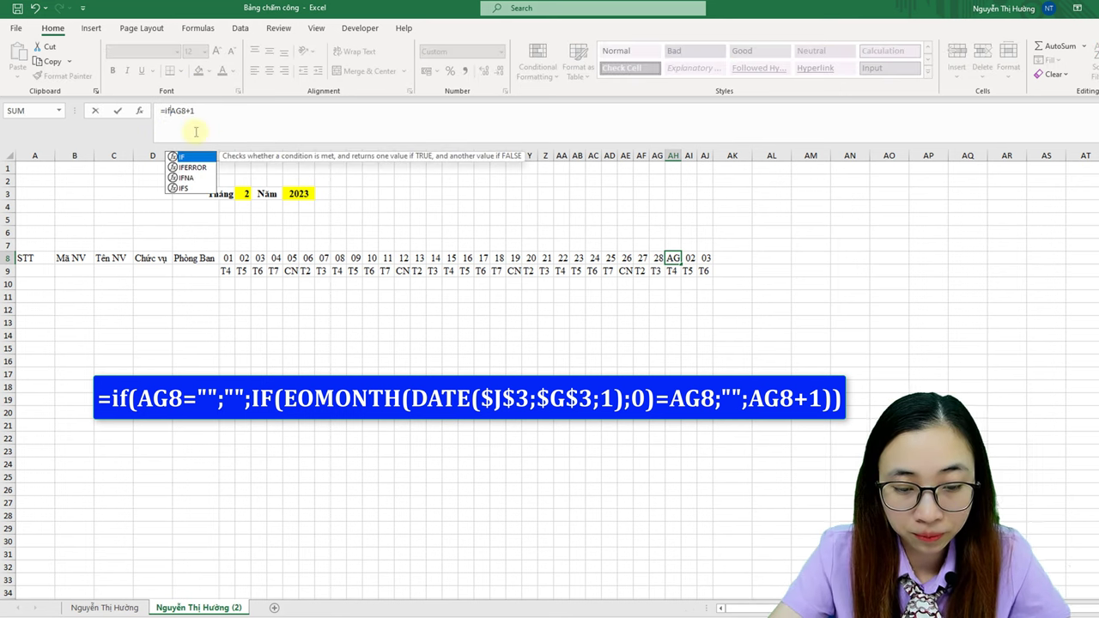
{"action": "type", "text": "(eo"}
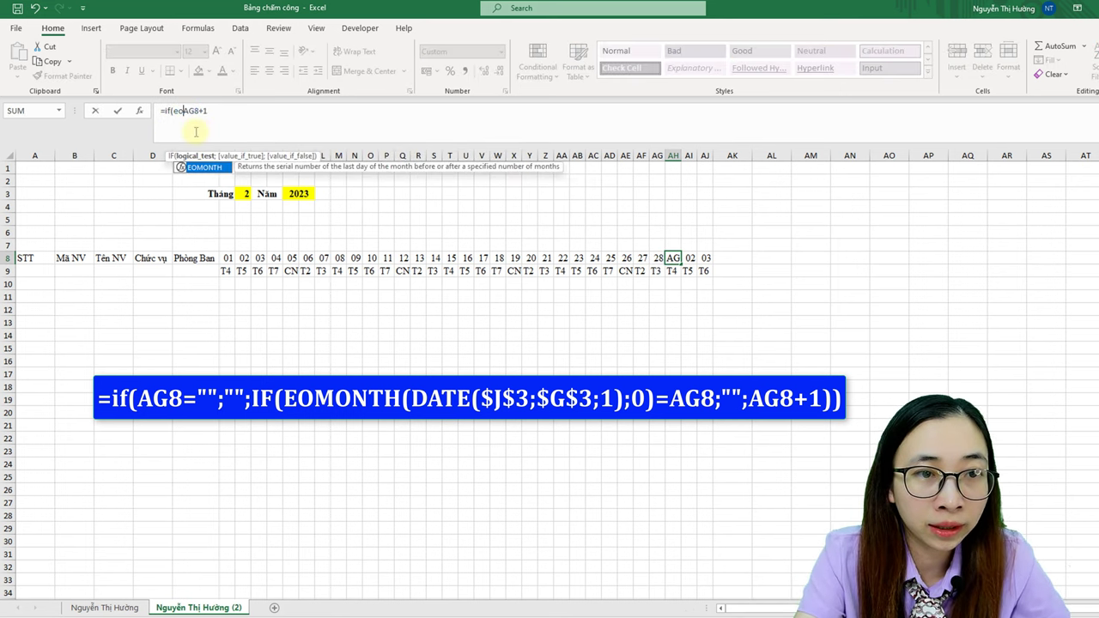
{"action": "key", "text": "Tab"}
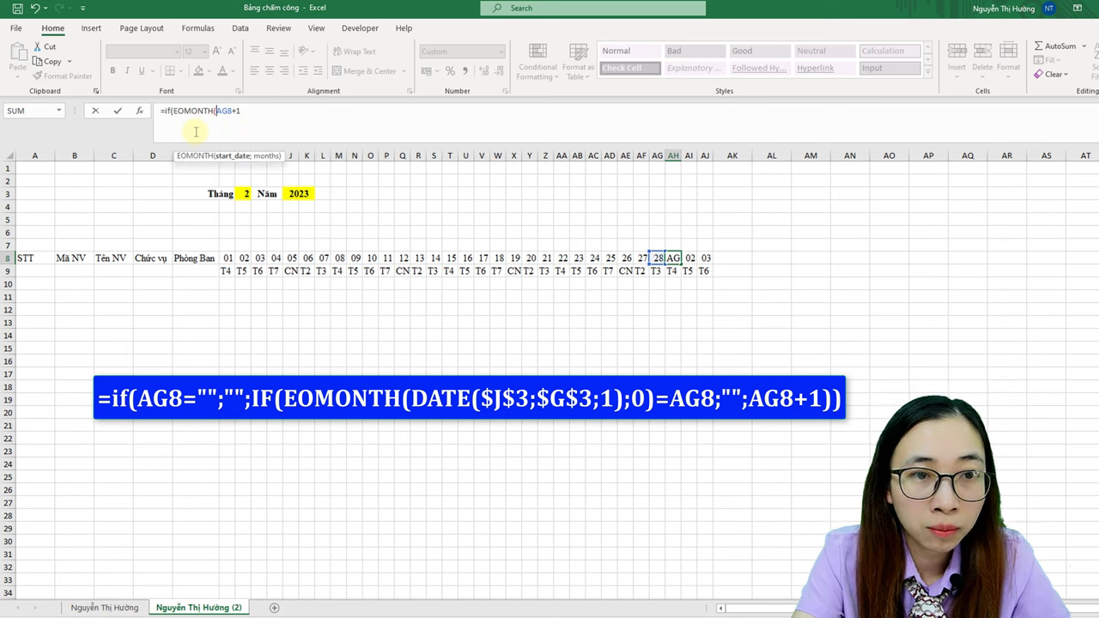
{"action": "type", "text": "date("}
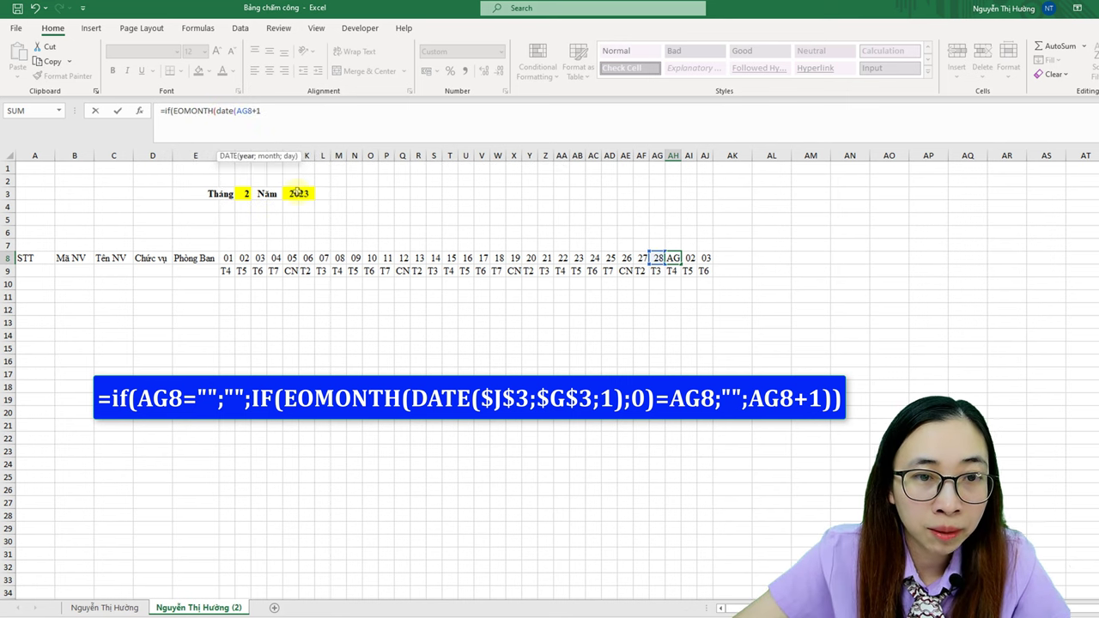
{"action": "left_click", "coordinate": [296, 193]}
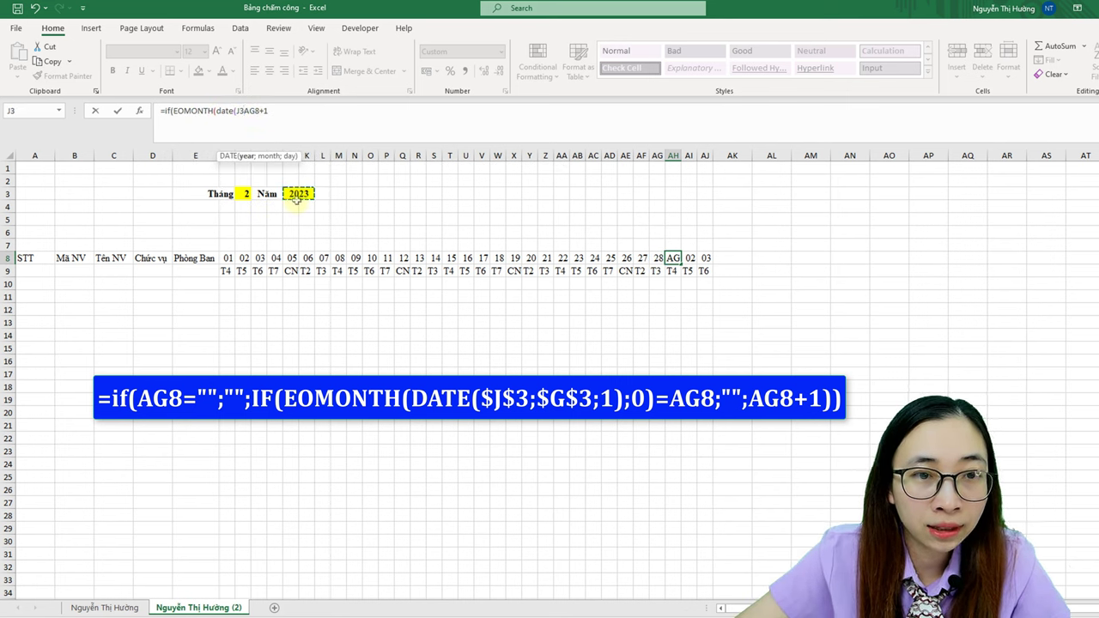
{"action": "key", "text": "F4"}
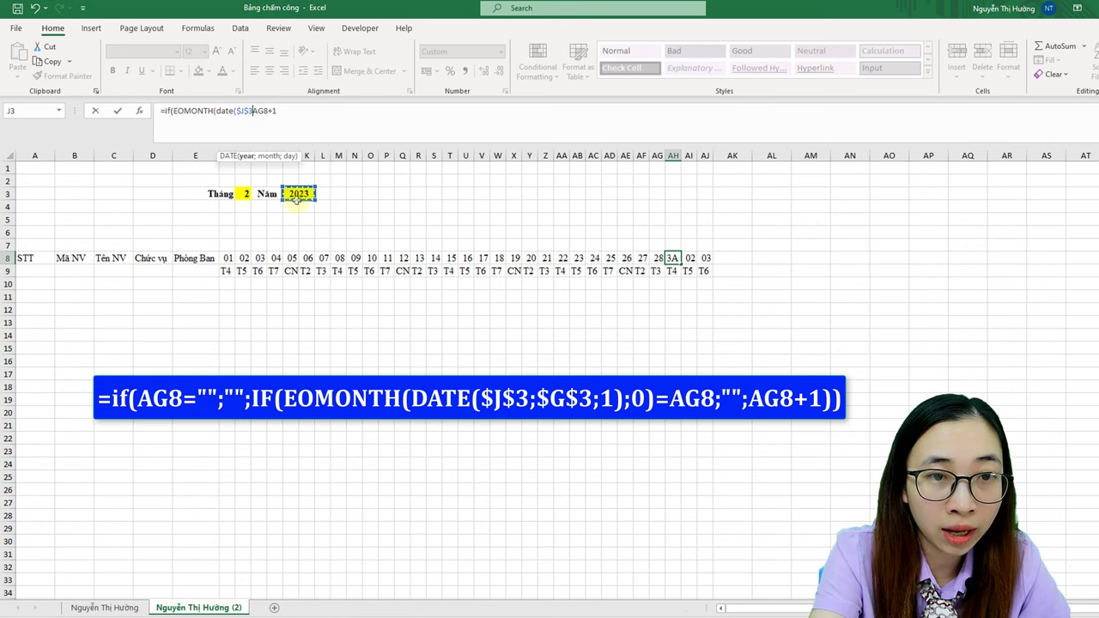
{"action": "type", "text": ";"}
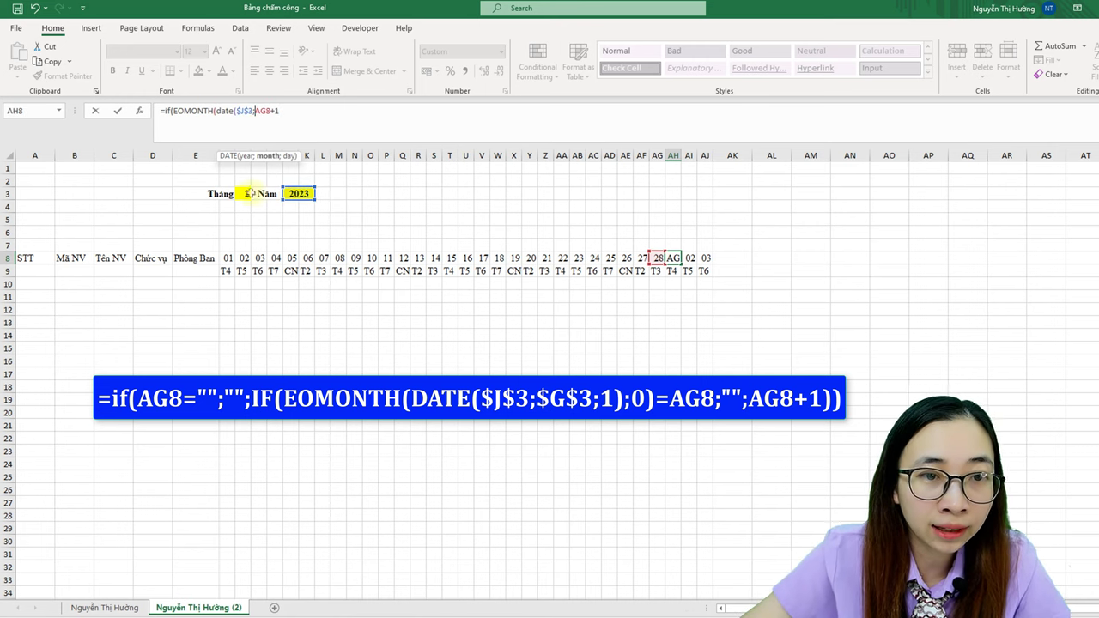
{"action": "left_click", "coordinate": [246, 193]}
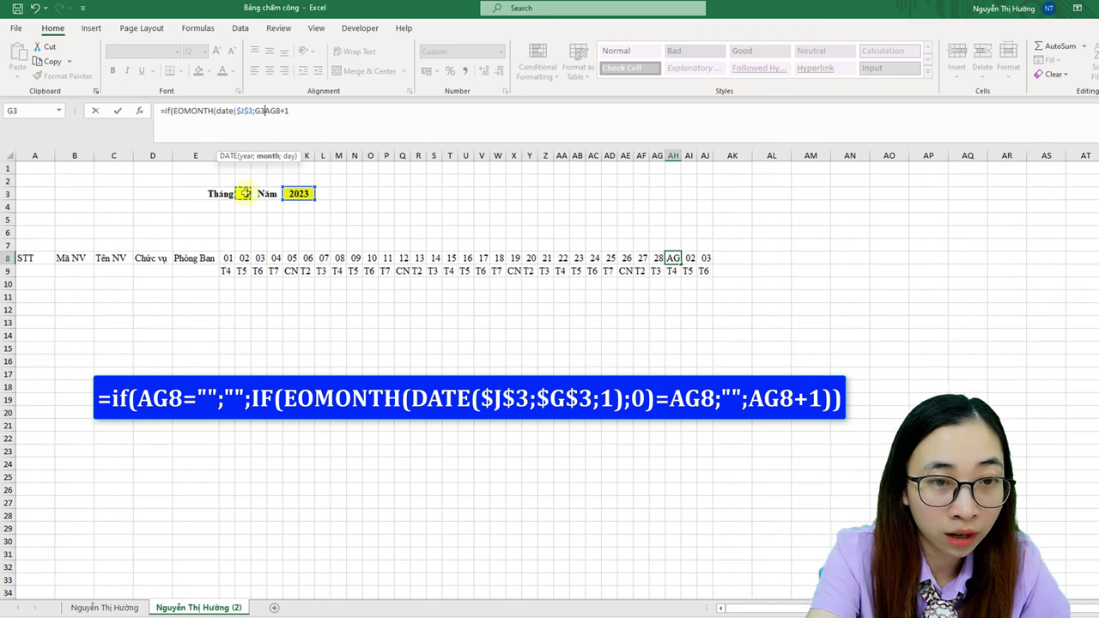
{"action": "key", "text": "F4"}
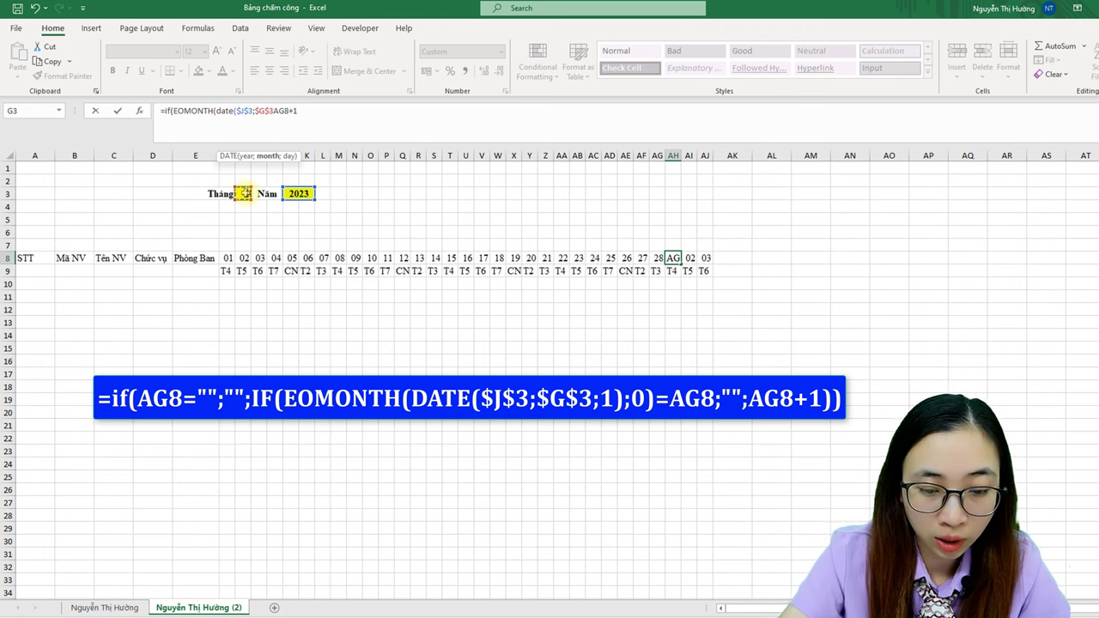
{"action": "type", "text": ";01"}
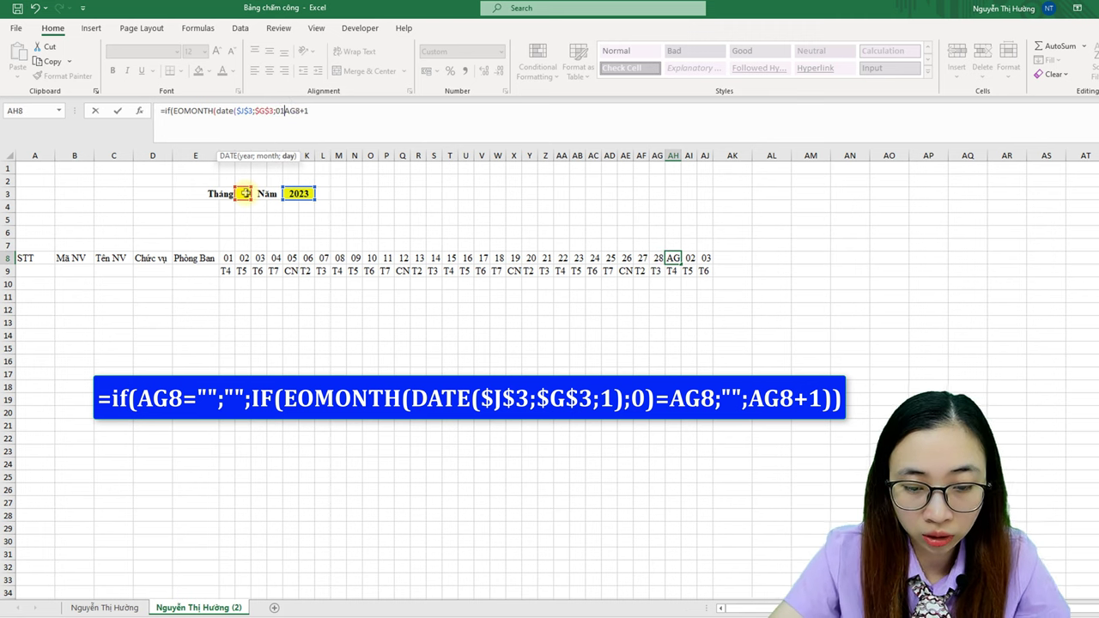
{"action": "type", "text": ")"}
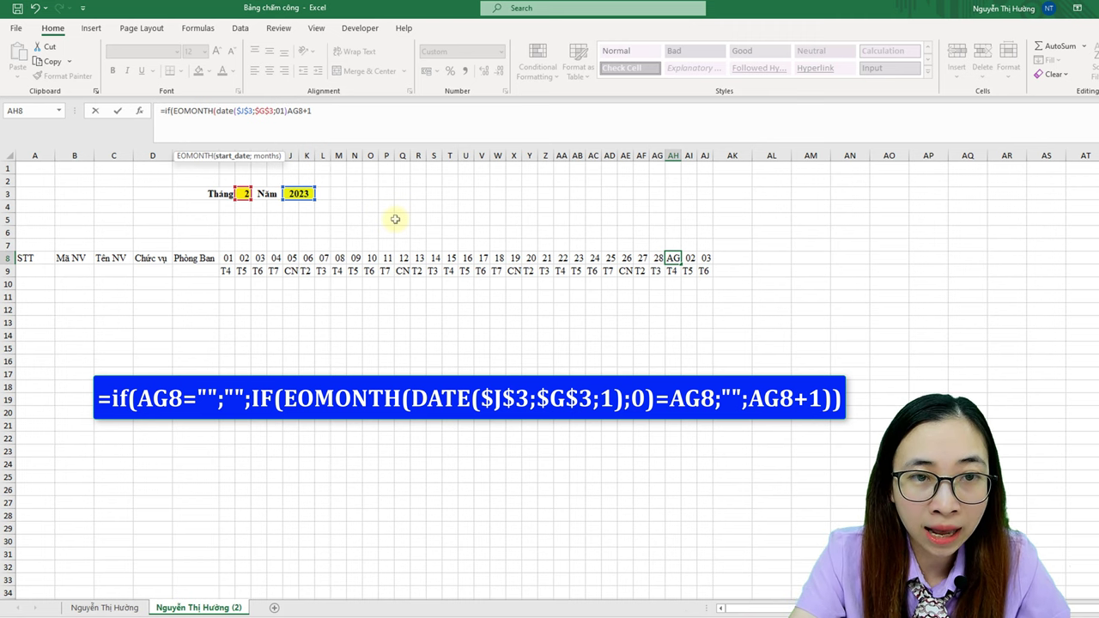
Step: Finish the comparison against AG8 and commit, triggering a too-many-arguments error
{"action": "type", "text": "="}
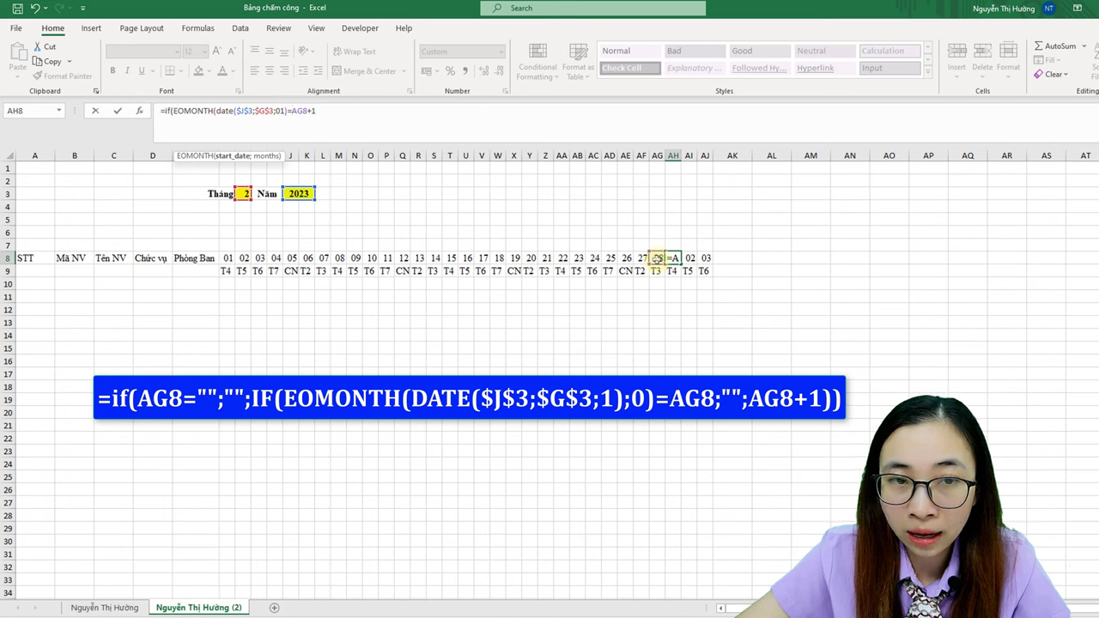
{"action": "left_click", "coordinate": [657, 259]}
{"action": "type", "text": ";\"\"AG8"}
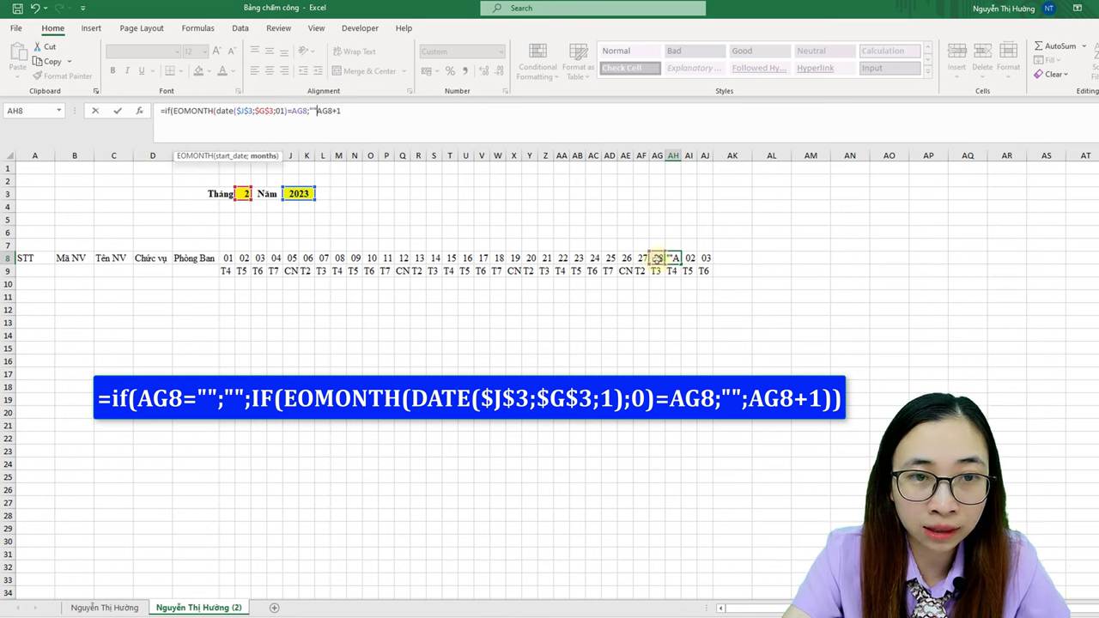
{"action": "type", "text": ";"}
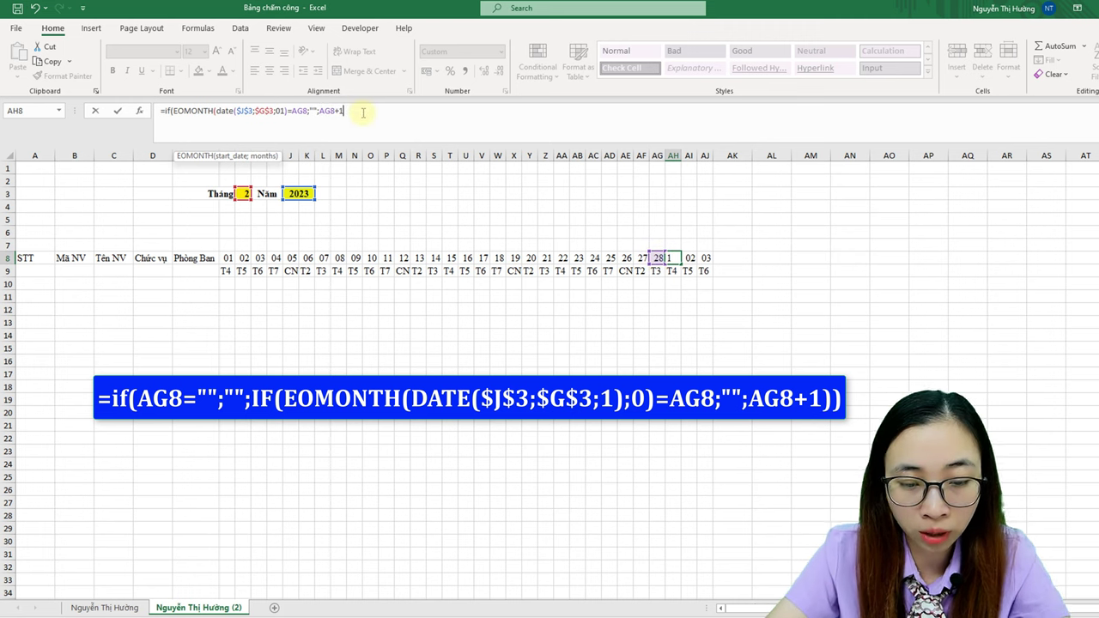
{"action": "type", "text": "))"}
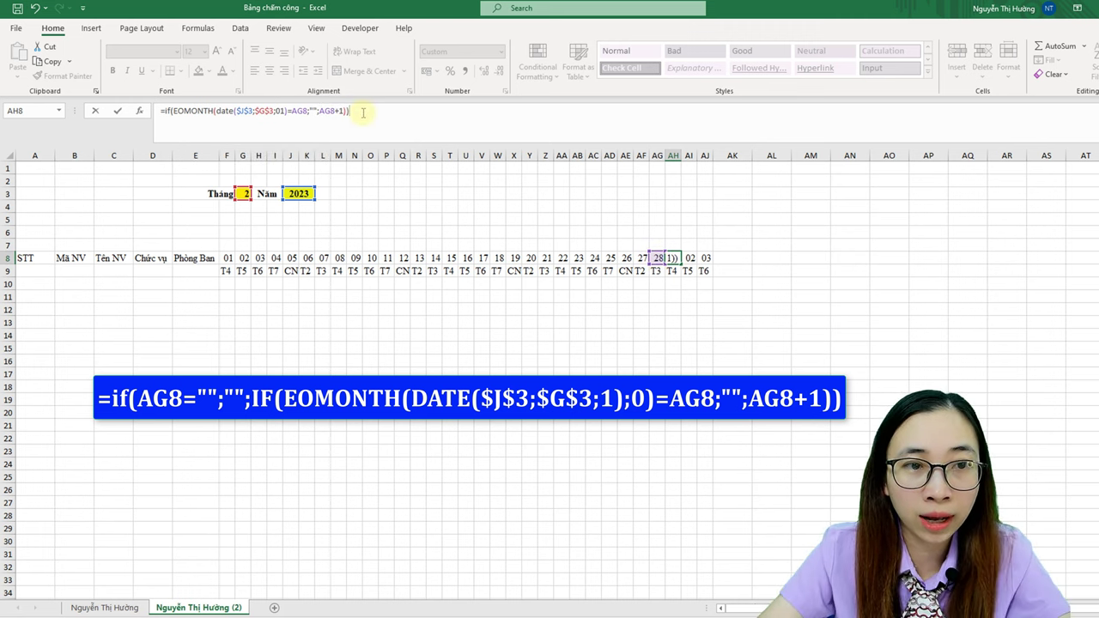
{"action": "key", "text": "Return"}
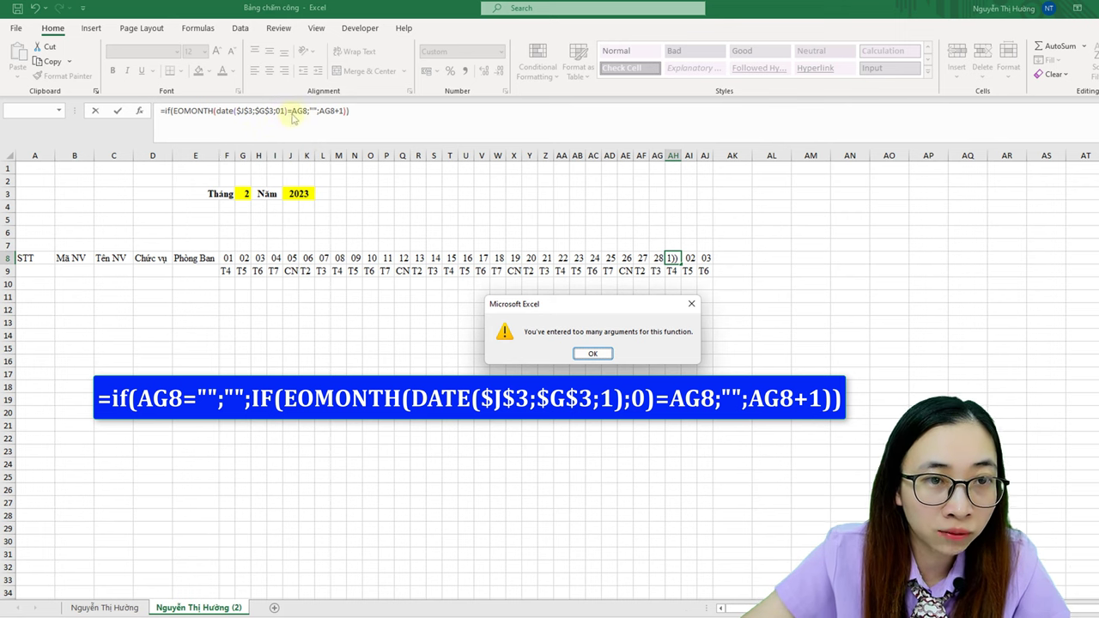
Step: Dismiss the error, add ;0) after the DATE part, and accept Excel's suggested correction
{"action": "left_click", "coordinate": [593, 353]}
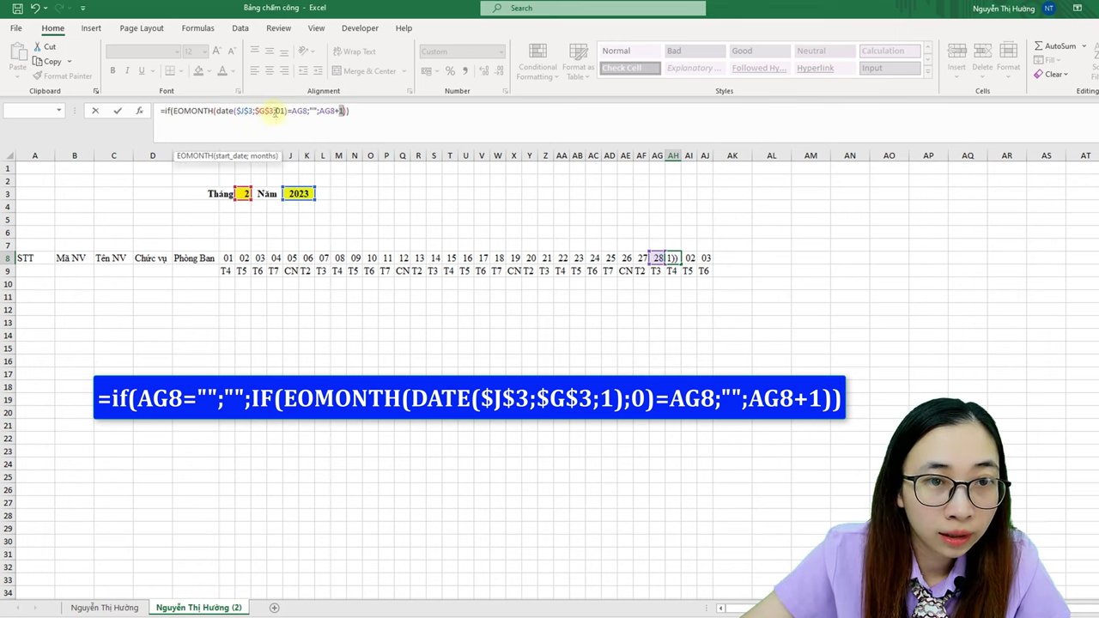
{"action": "left_click", "coordinate": [288, 110]}
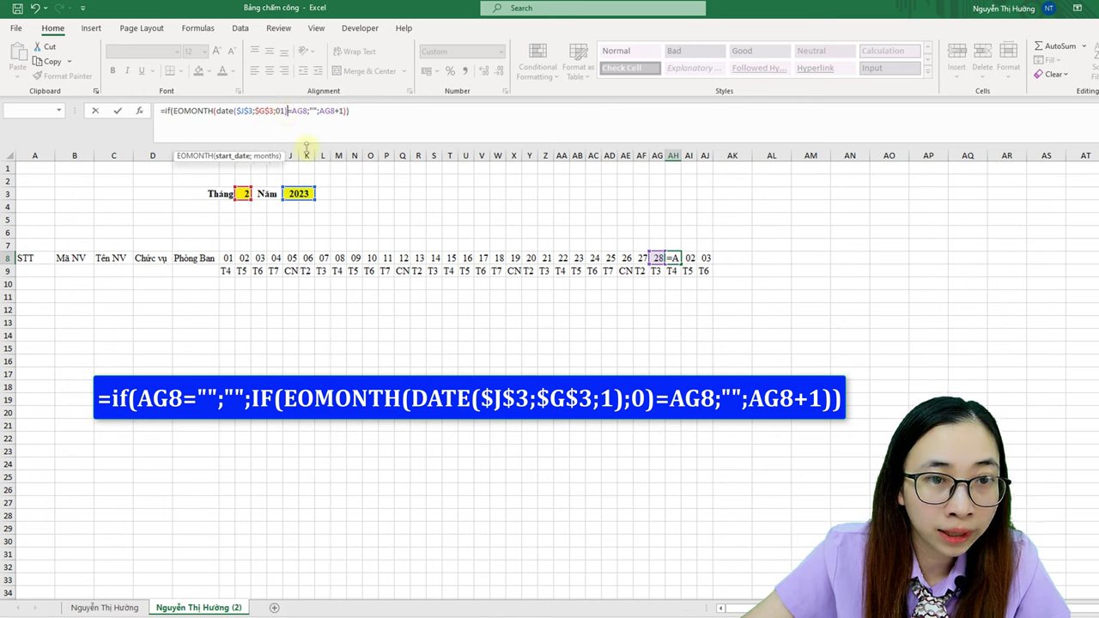
{"action": "type", "text": ";0"}
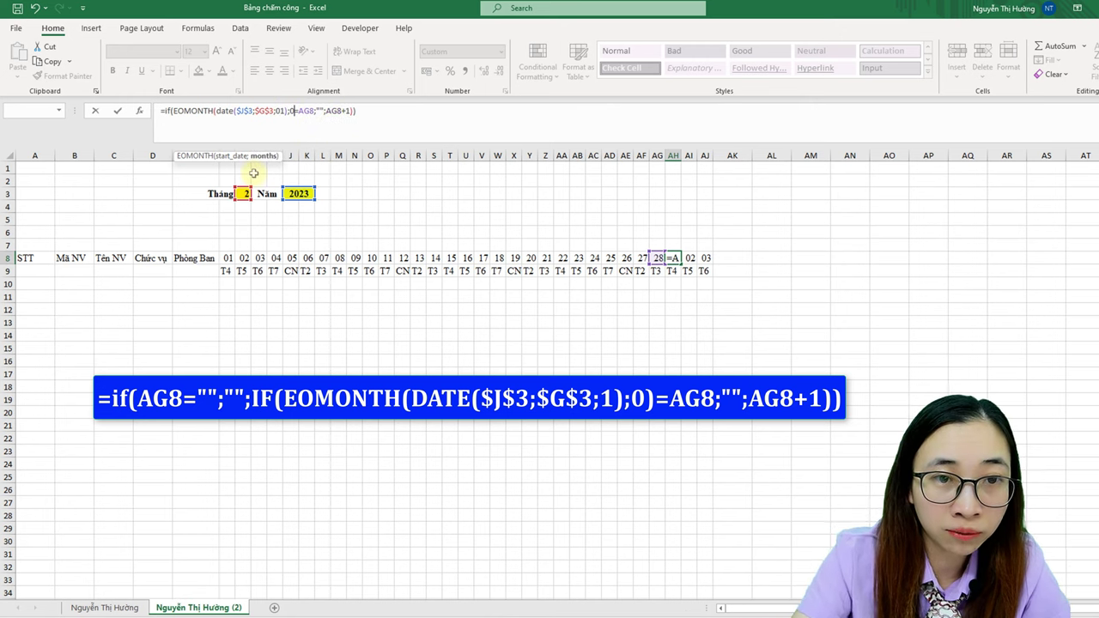
{"action": "type", "text": ")"}
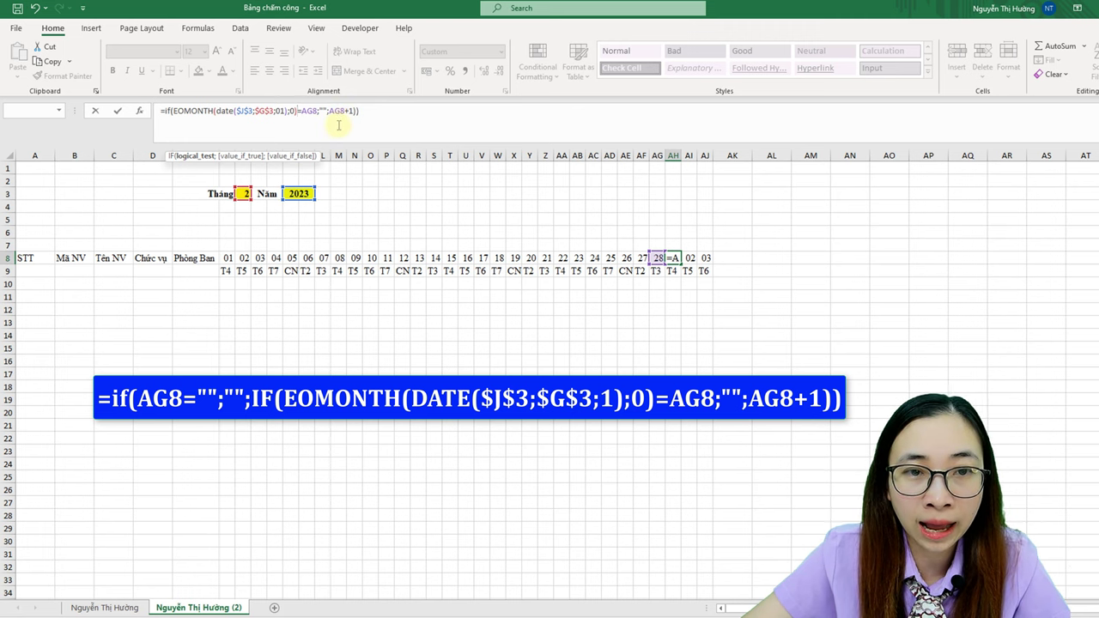
{"action": "key", "text": "Return"}
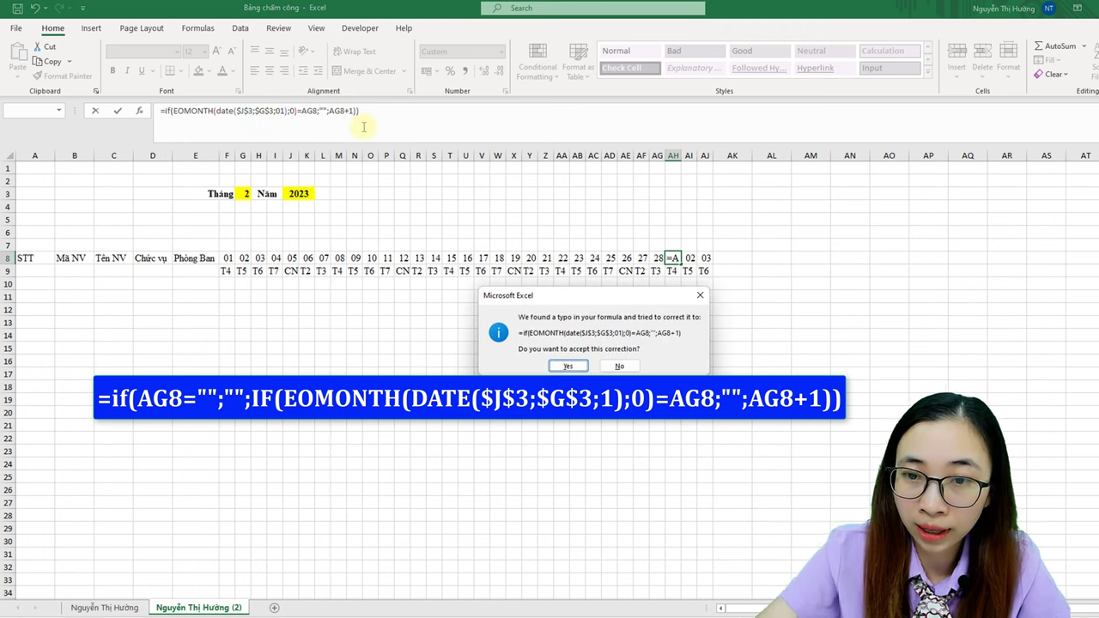
{"action": "key", "text": "Return"}
Step: Review the corrected formulas in AH8 and AI8 without changing them
{"action": "left_click", "coordinate": [672, 259]}
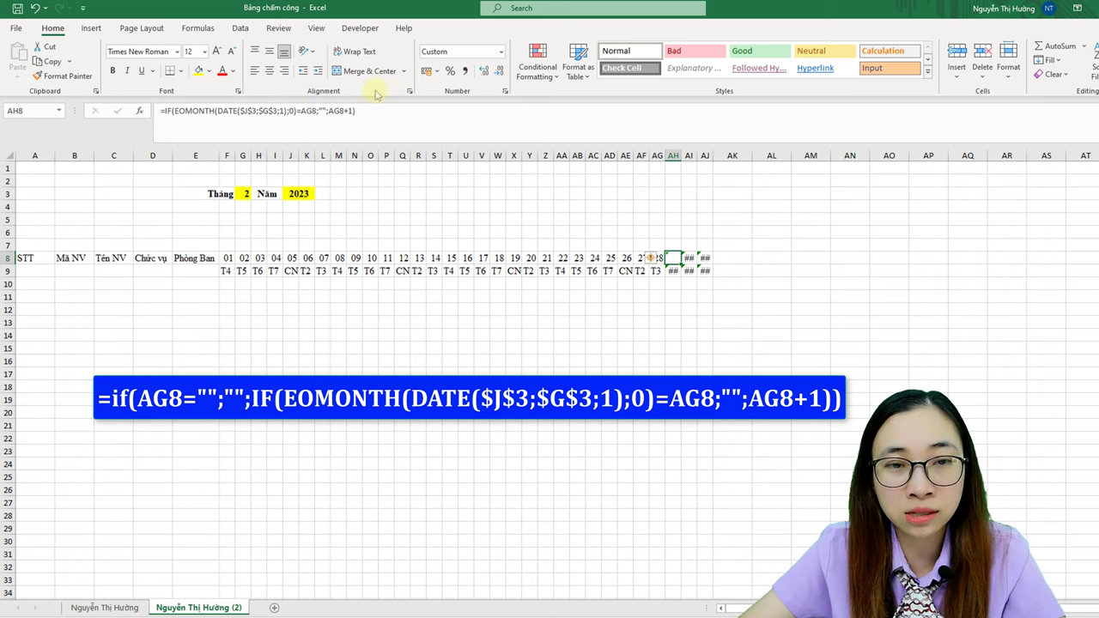
{"action": "left_click_drag", "start_coordinate": [381, 111], "coordinate": [148, 112]}
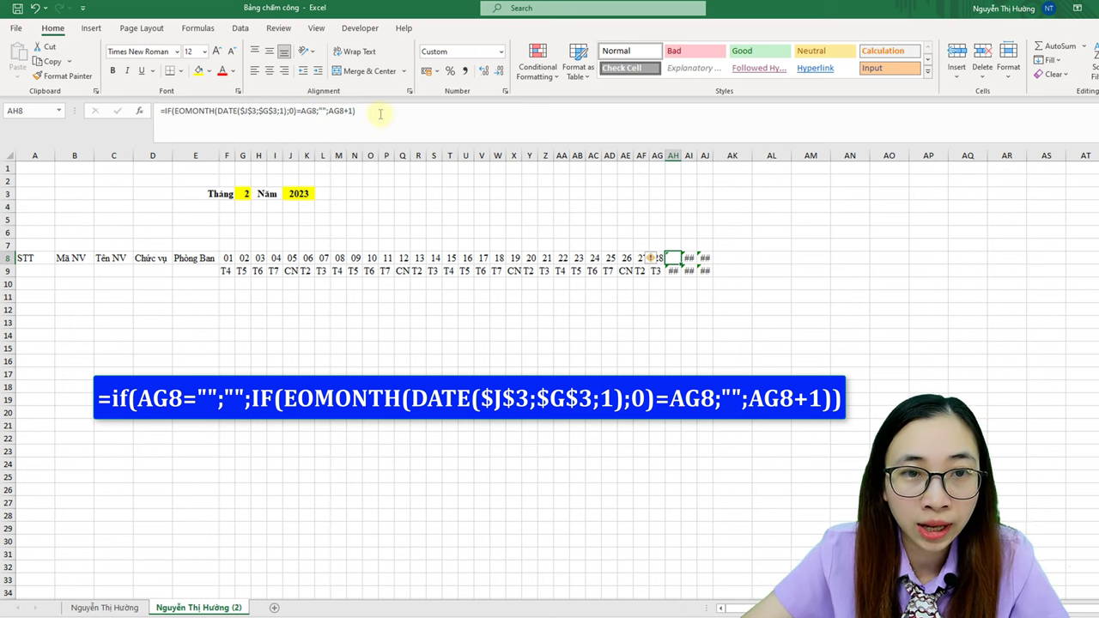
{"action": "key", "text": "Escape"}
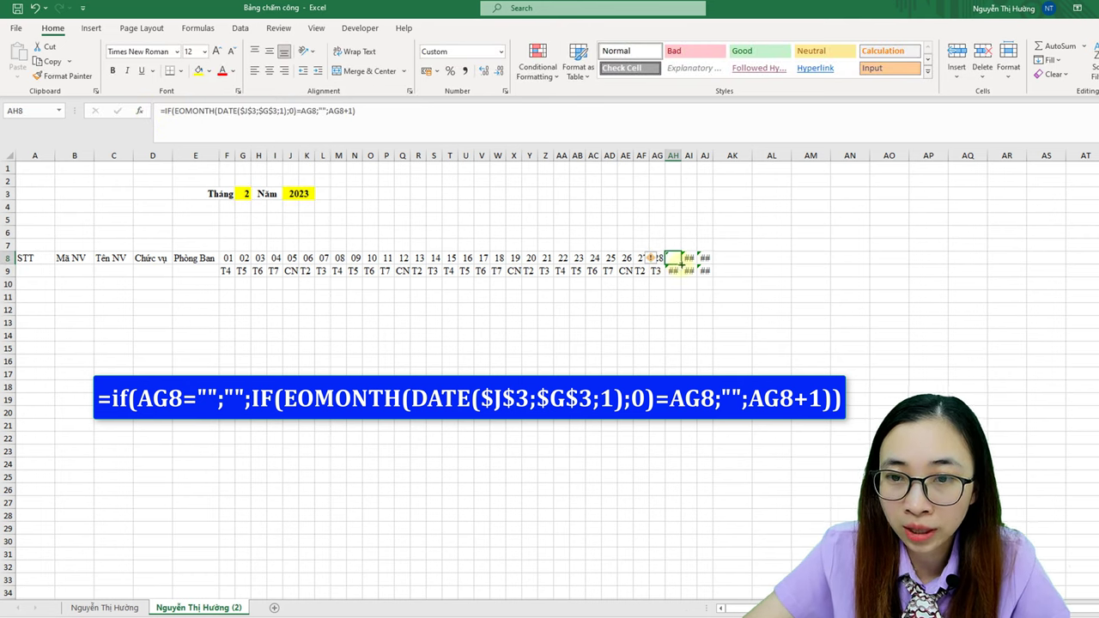
{"action": "left_click", "coordinate": [691, 259]}
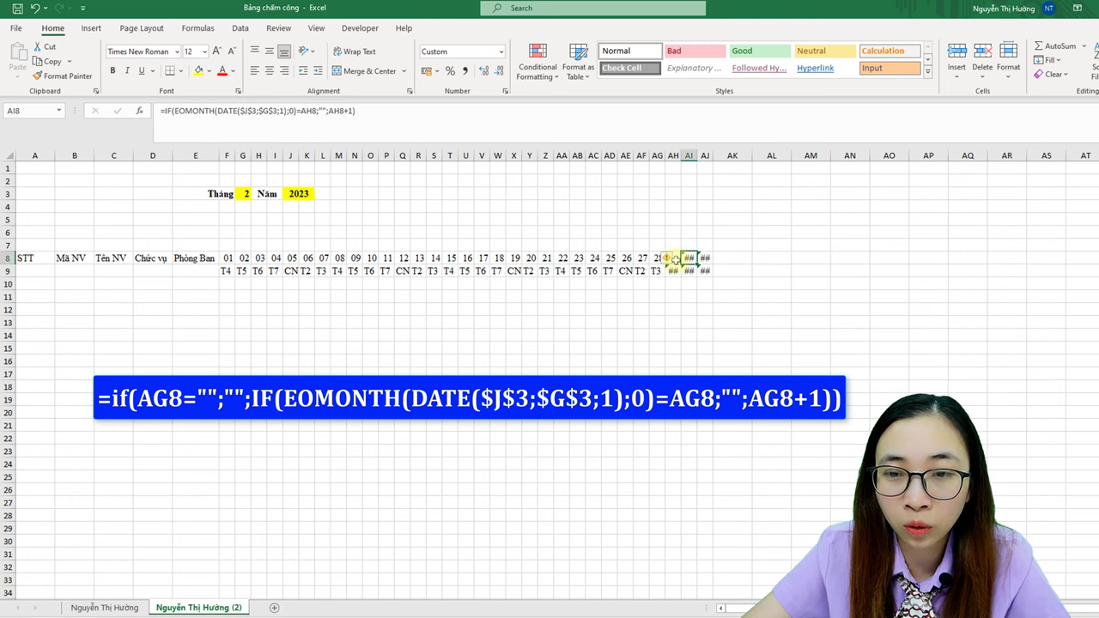
{"action": "left_click", "coordinate": [674, 258]}
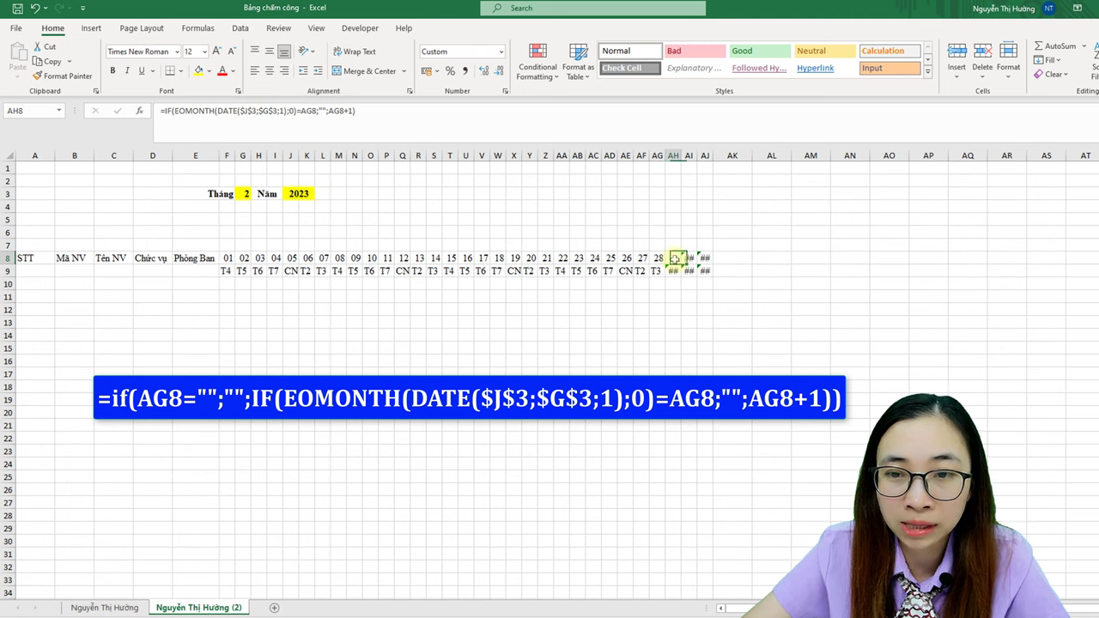
Step: Wrap AH8's formula in IF(AG8="";"";…) so it blanks when the previous day is empty
{"action": "left_click", "coordinate": [163, 111]}
{"action": "type", "text": "if"}
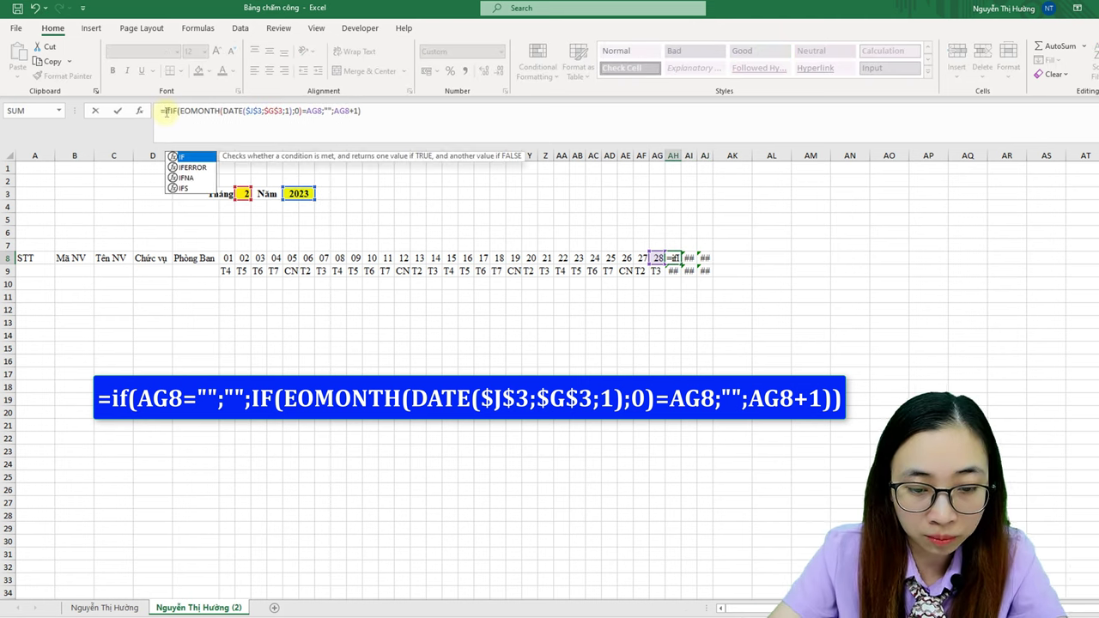
{"action": "type", "text": "("}
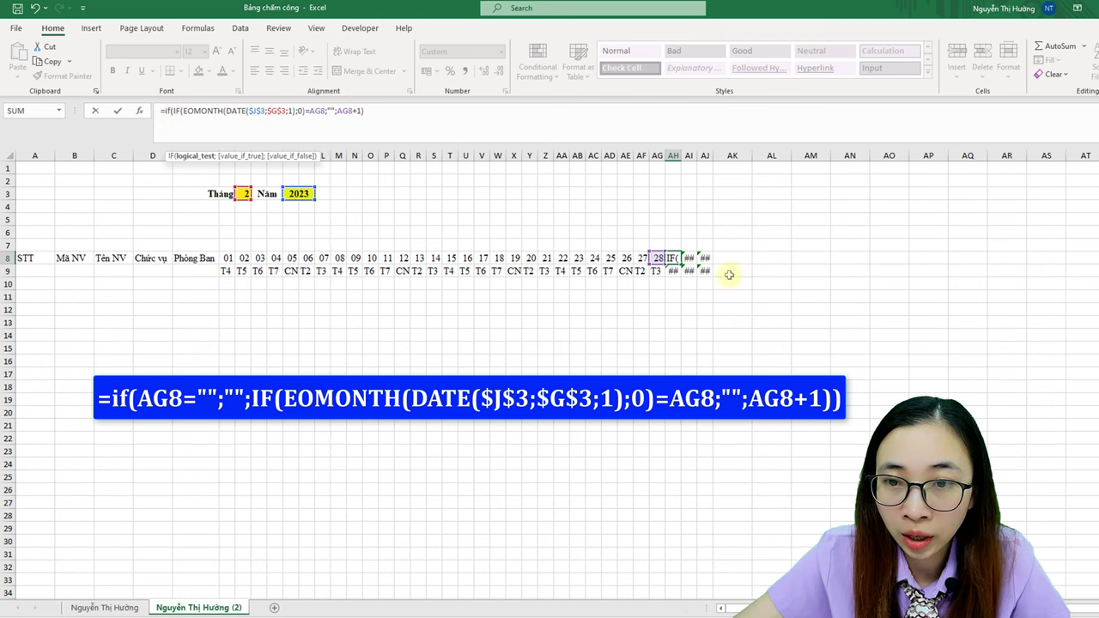
{"action": "left_click", "coordinate": [657, 258]}
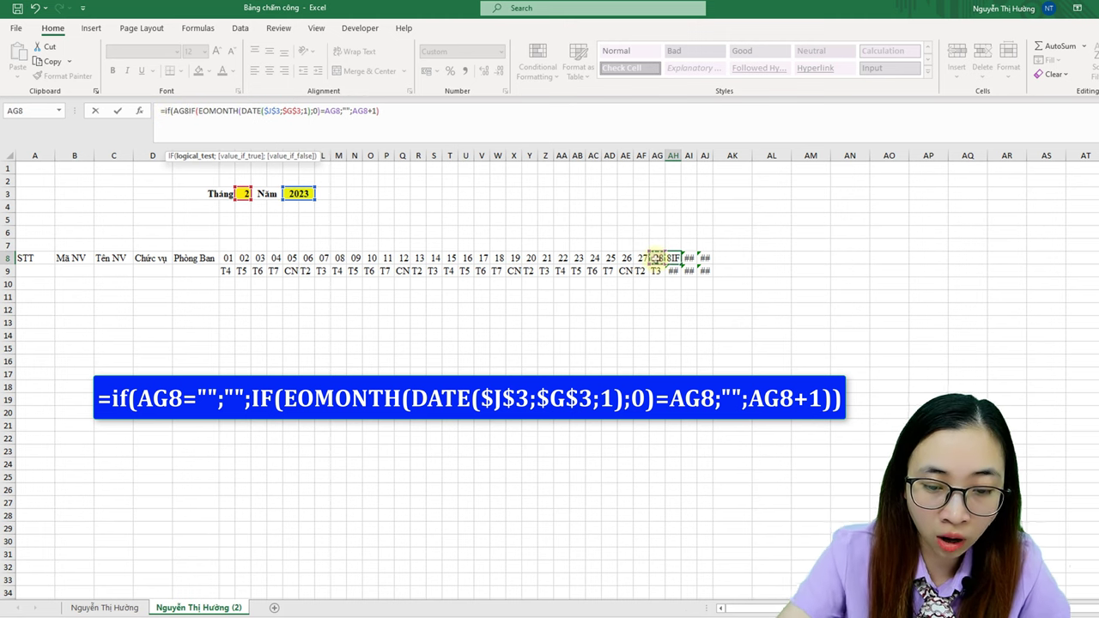
{"action": "type", "text": "=\"\""}
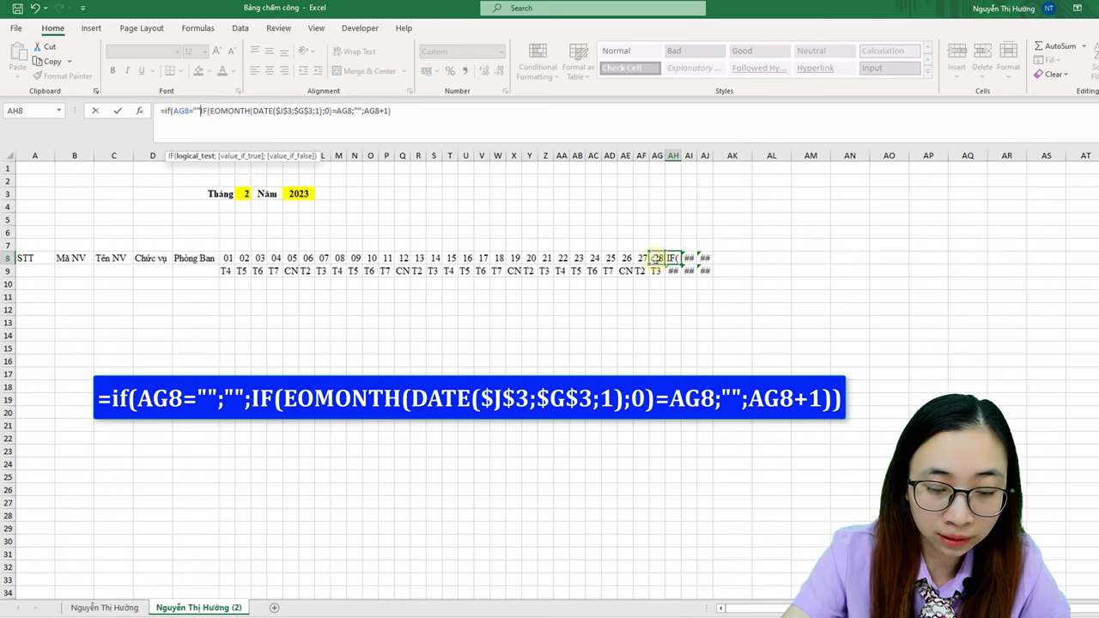
{"action": "type", "text": ";\"\""}
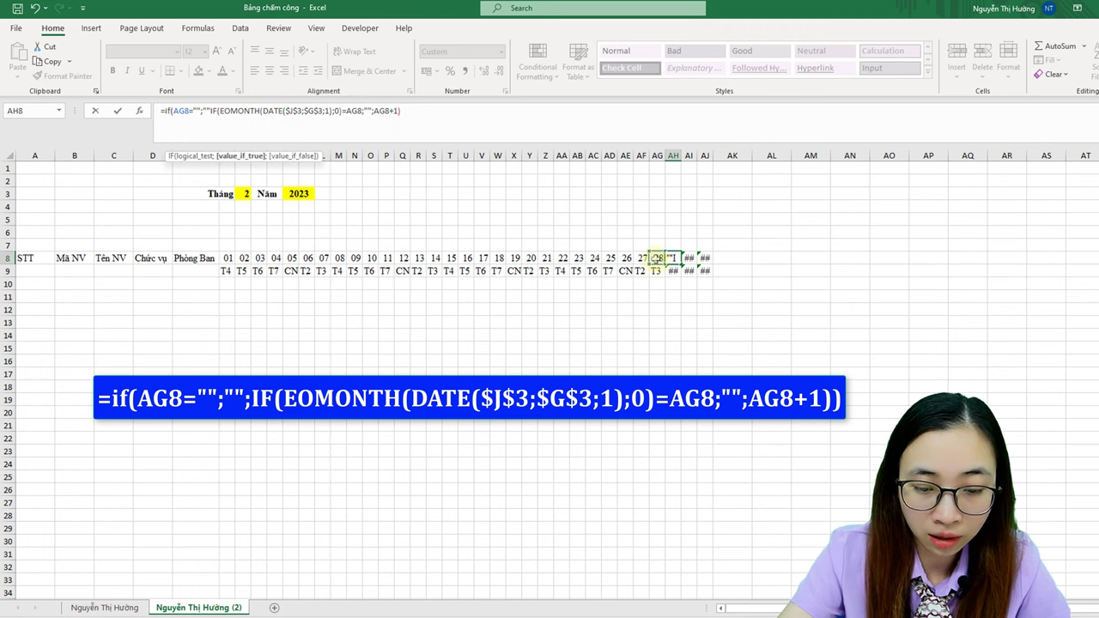
{"action": "type", "text": ";"}
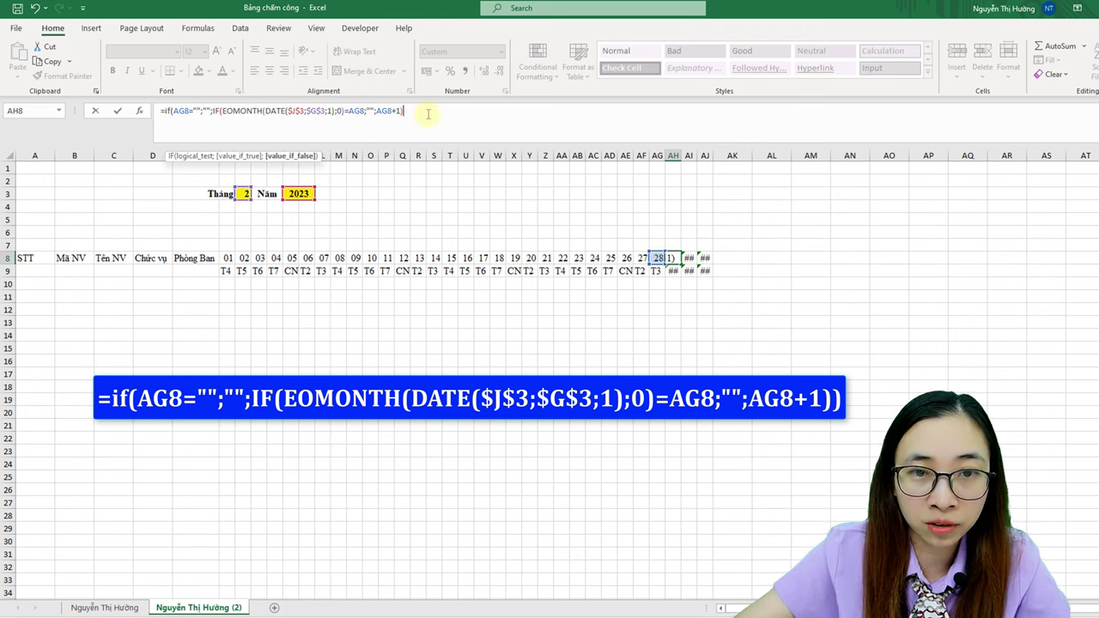
{"action": "type", "text": ")"}
{"action": "key", "text": "Return"}
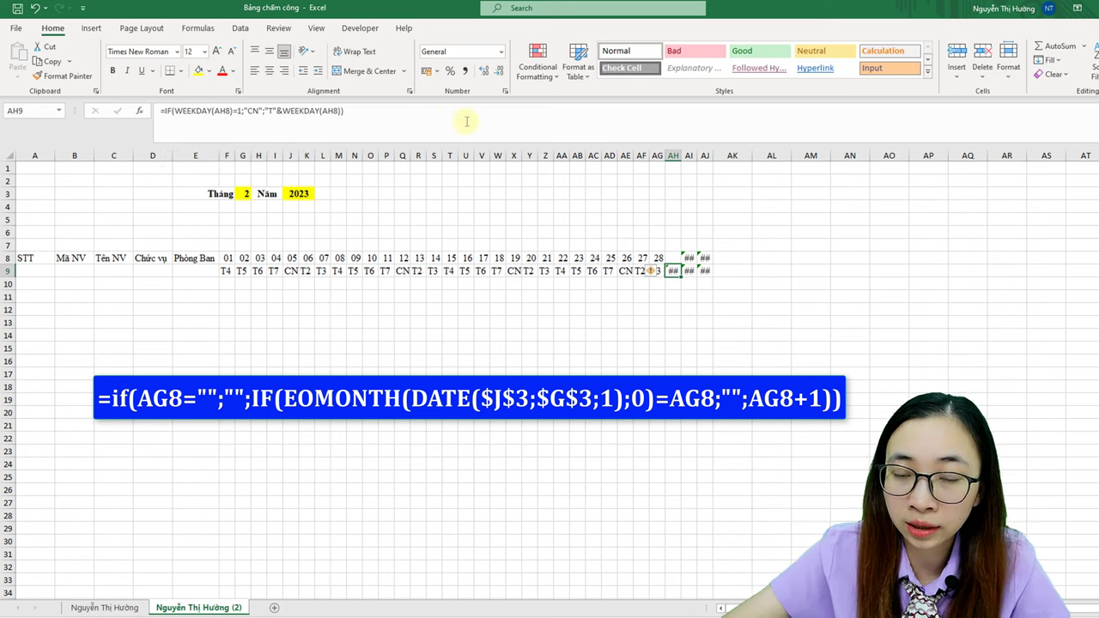
Step: Copy AH8's formula into AI8 and AJ8 and check the result
{"action": "left_click", "coordinate": [679, 259]}
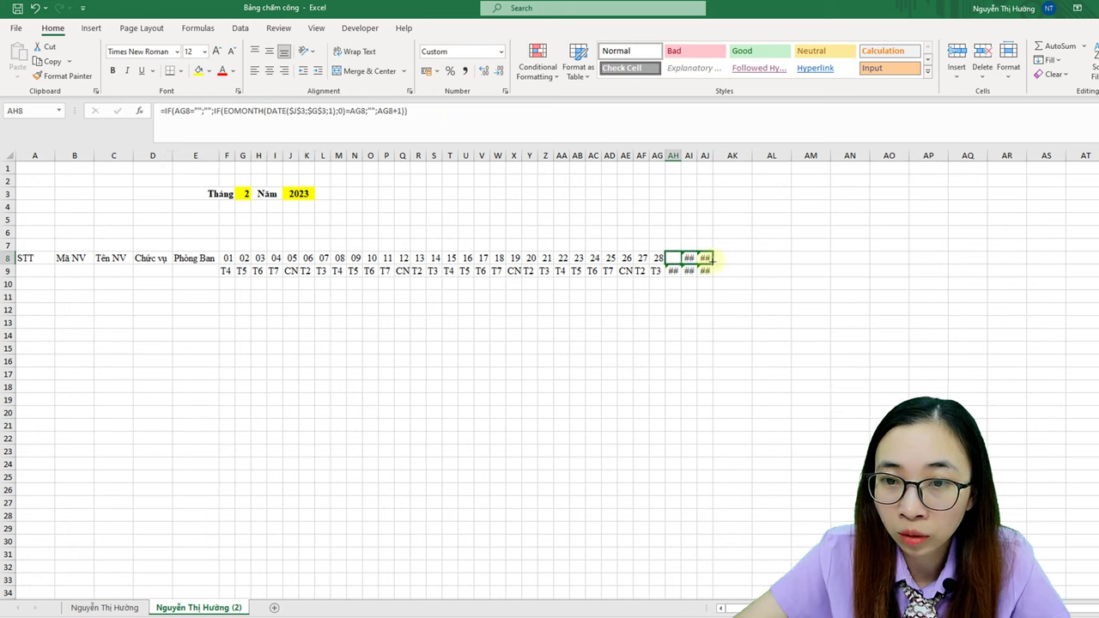
{"action": "left_click_drag", "start_coordinate": [682, 263], "coordinate": [711, 260]}
{"action": "left_click", "coordinate": [689, 257]}
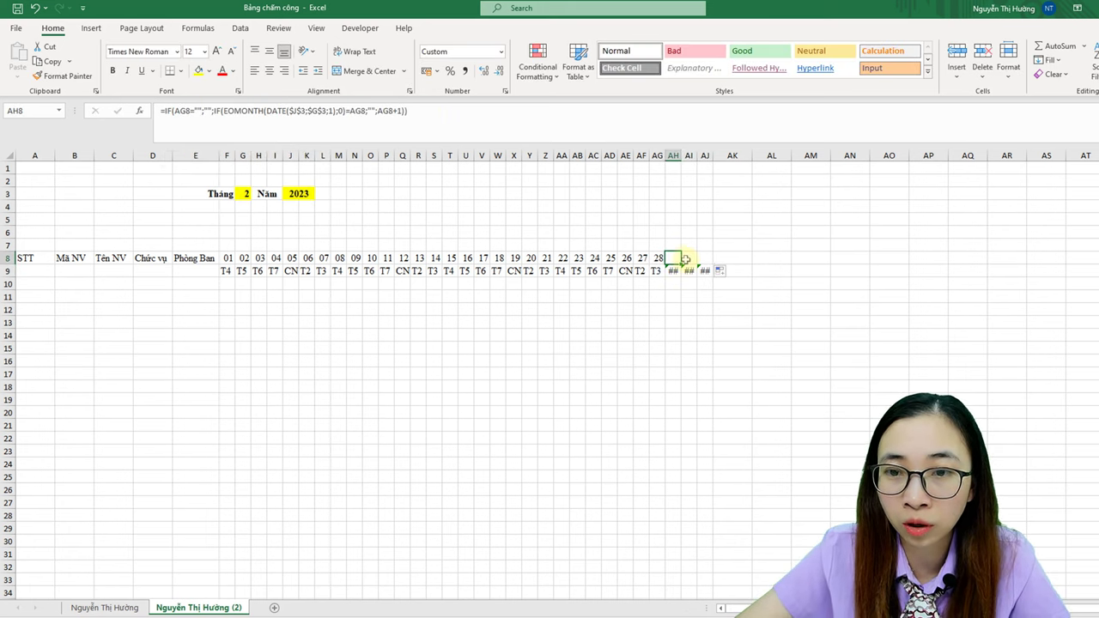
{"action": "left_click", "coordinate": [705, 257]}
Step: Wrap F9's weekday formula in IF(F8="";"";…) and copy it across row 9 to AJ9
{"action": "left_click", "coordinate": [227, 271]}
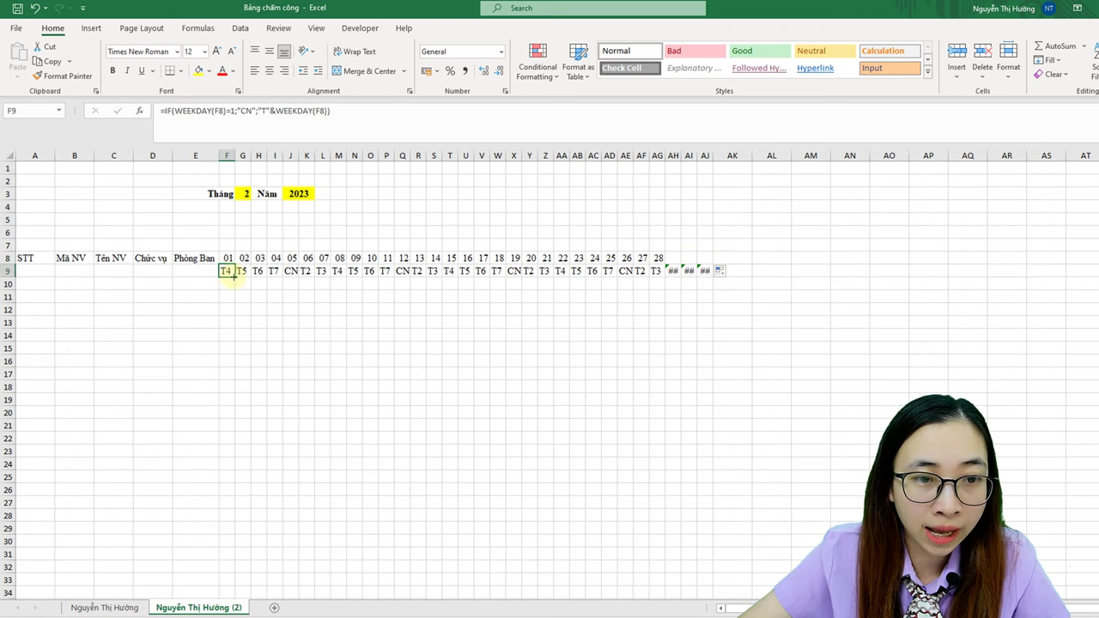
{"action": "left_click", "coordinate": [165, 112]}
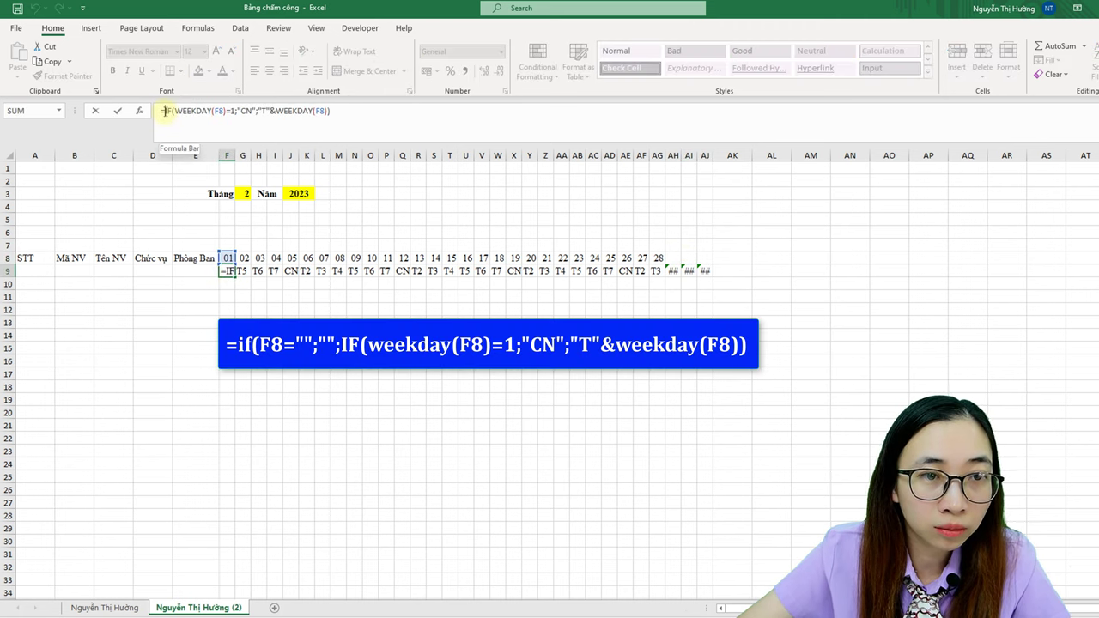
{"action": "type", "text": "iIF("}
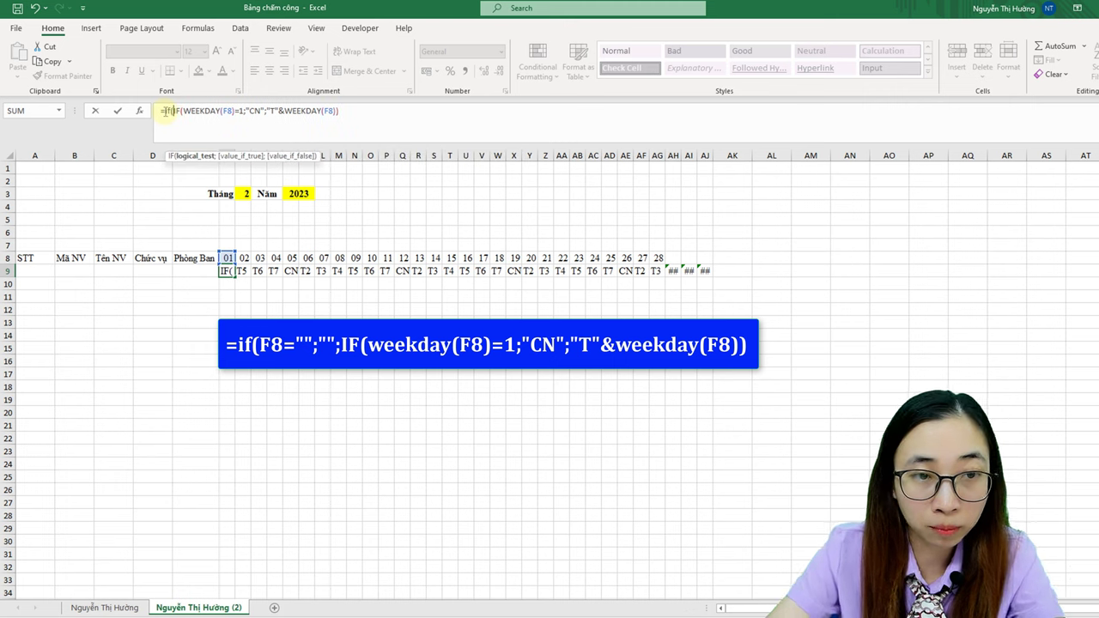
{"action": "left_click", "coordinate": [225, 257]}
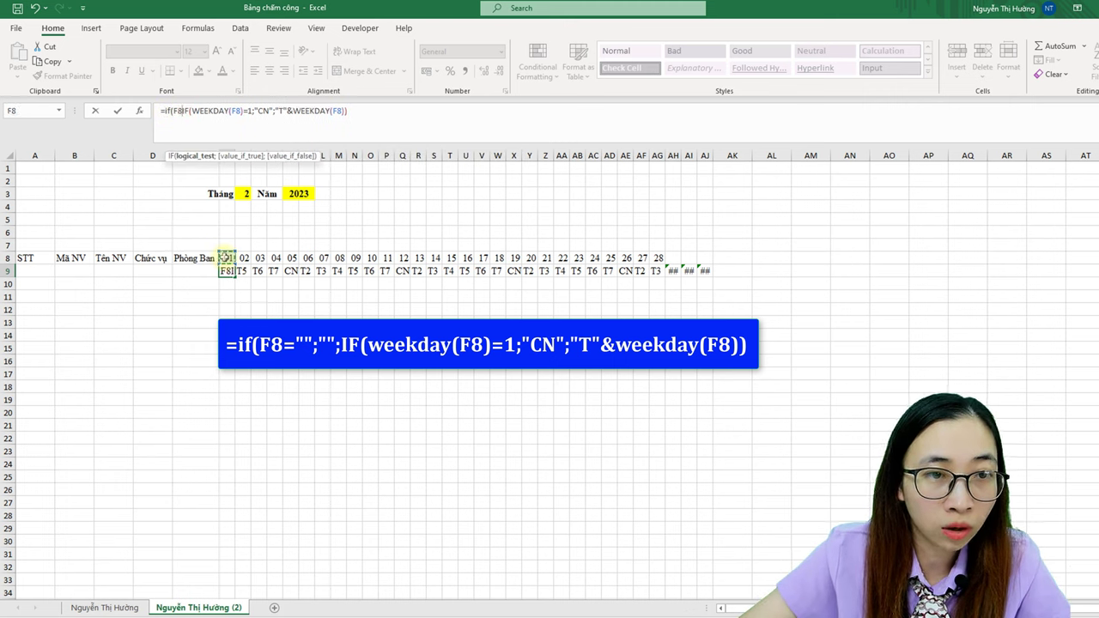
{"action": "type", "text": "=\"\""}
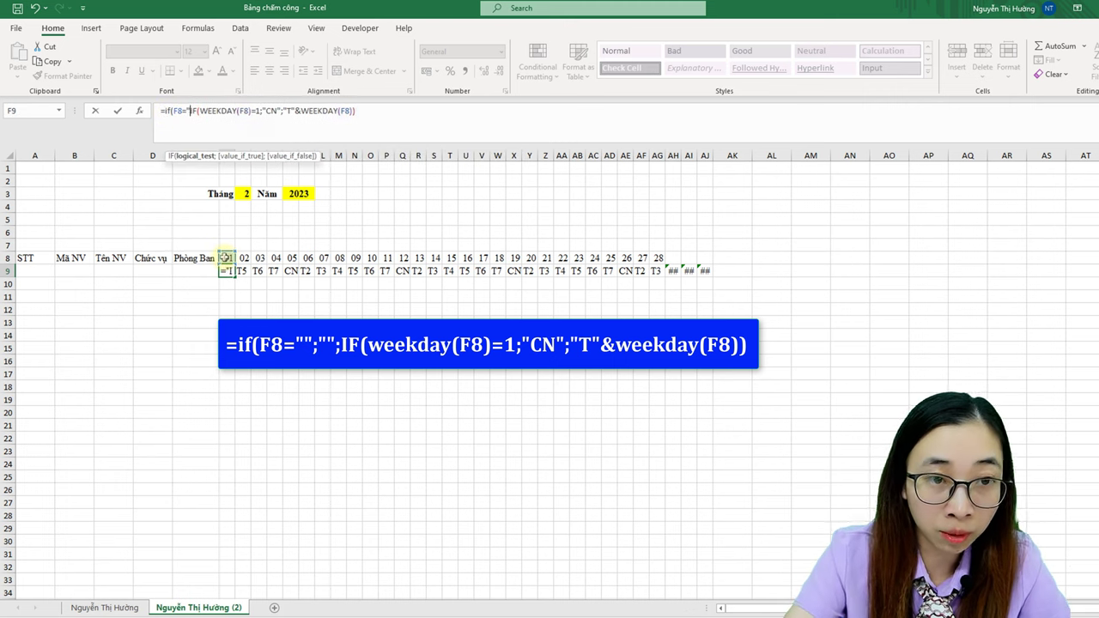
{"action": "type", "text": ";\"\""}
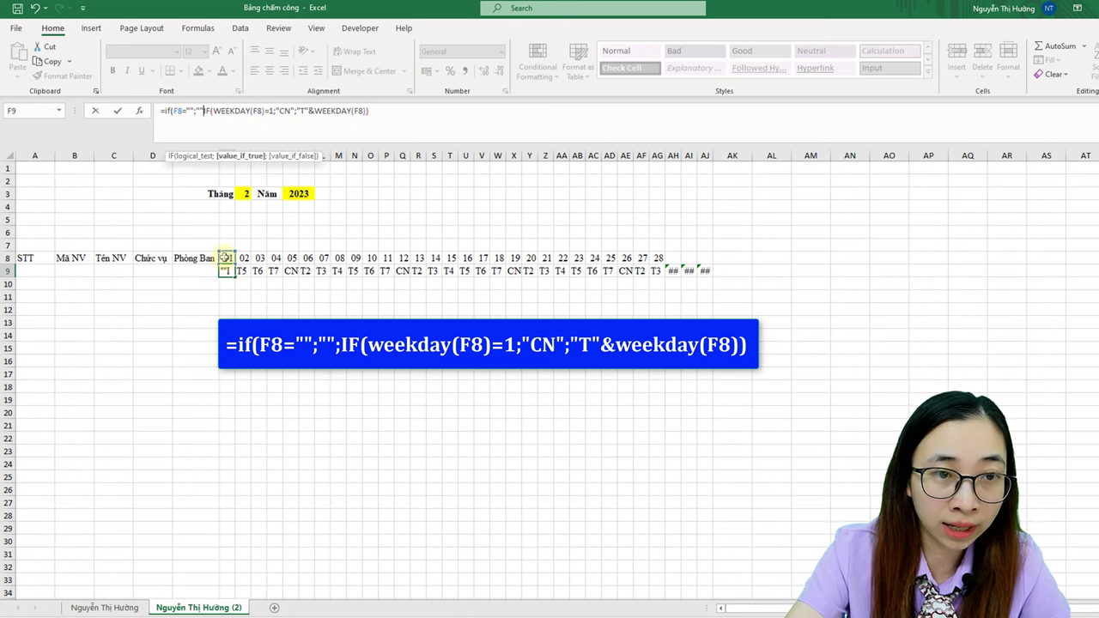
{"action": "type", "text": ";"}
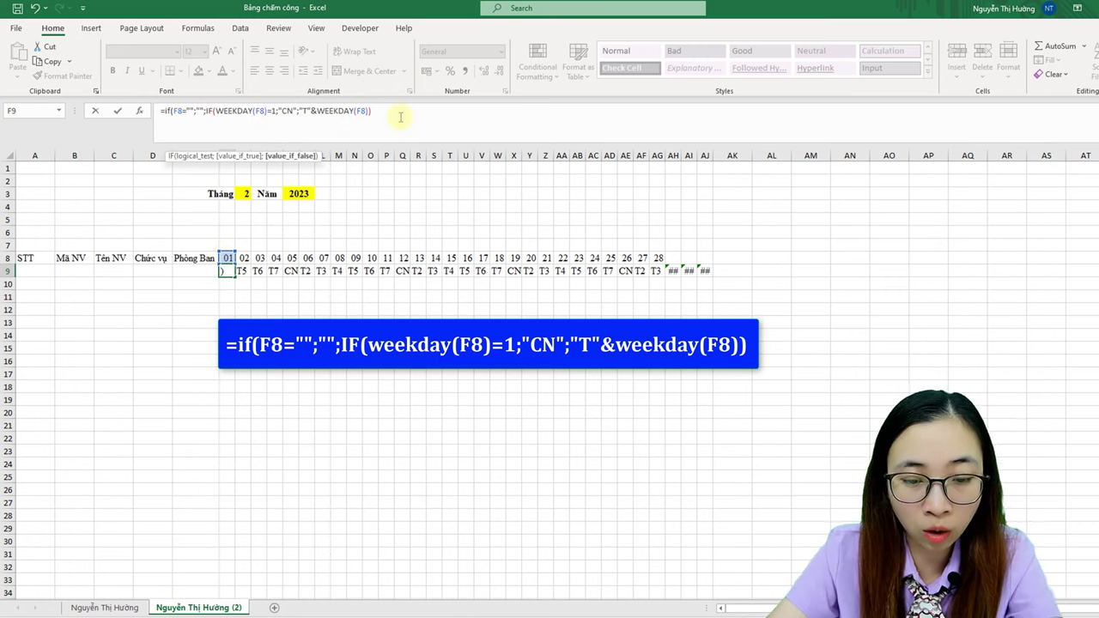
{"action": "type", "text": ")"}
{"action": "key", "text": "Return"}
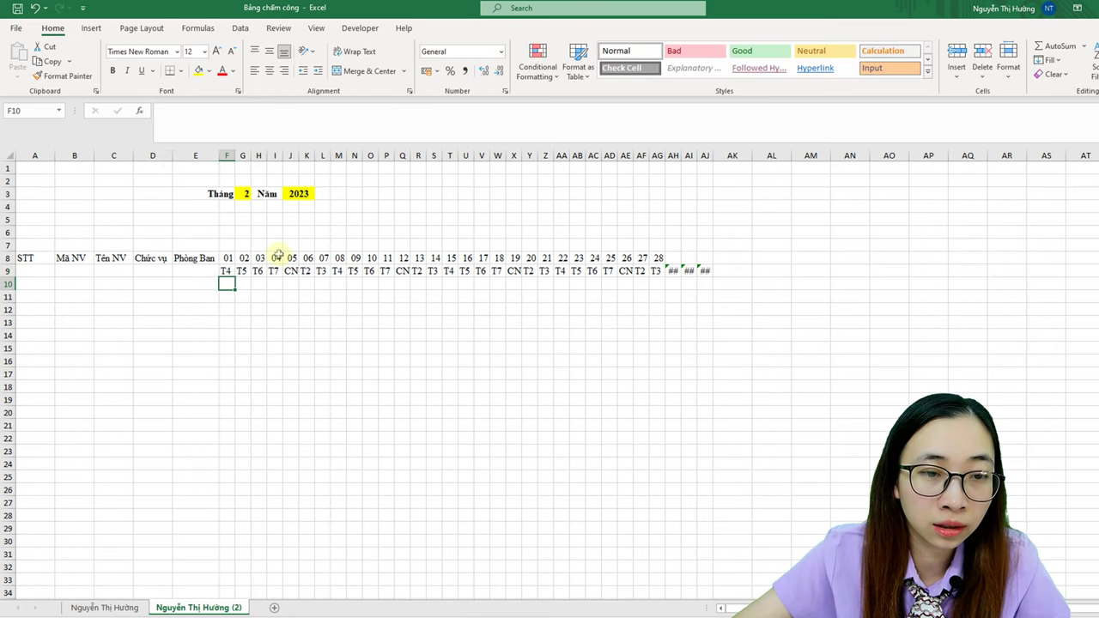
{"action": "left_click", "coordinate": [229, 273]}
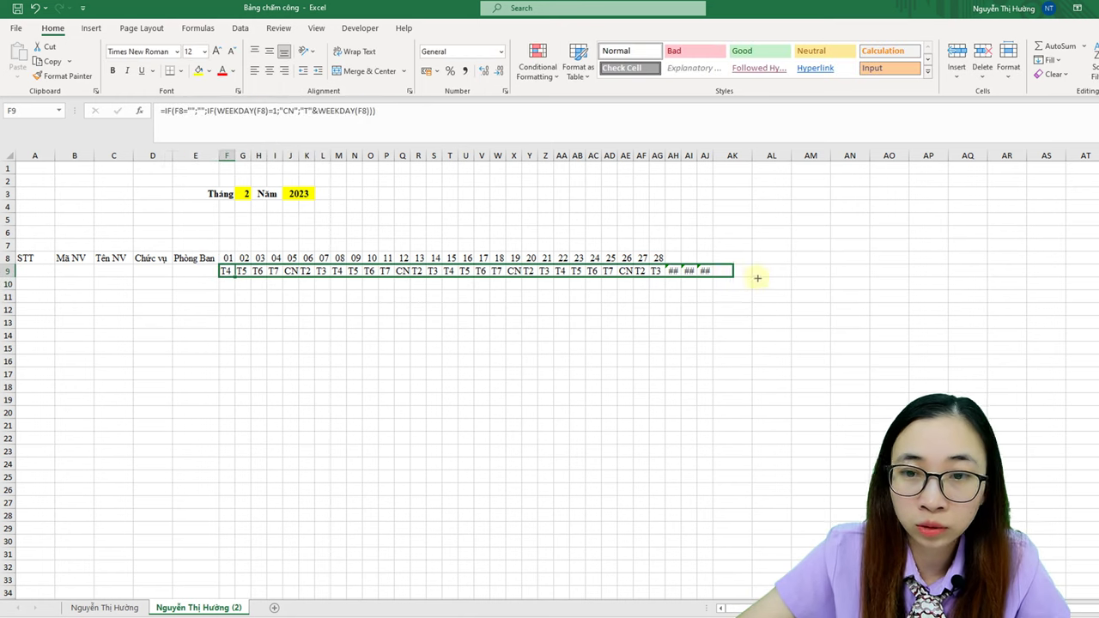
{"action": "left_click_drag", "start_coordinate": [235, 275], "coordinate": [709, 271]}
Step: Merge and centre the STT header over rows 8–9, then copy that format to headers B–E
{"action": "left_click", "coordinate": [690, 294]}
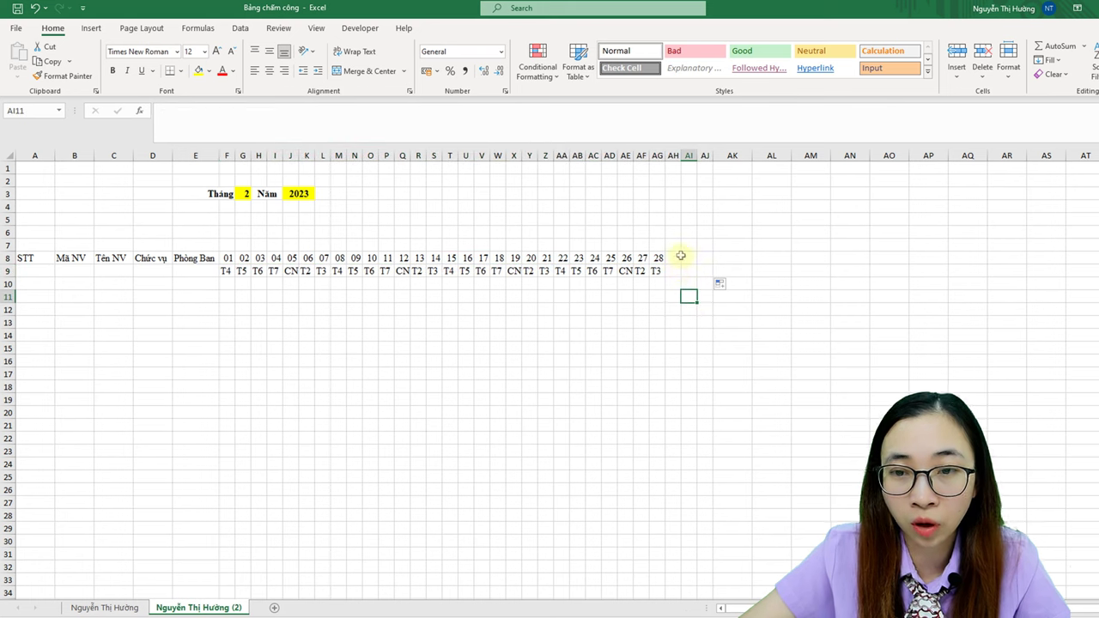
{"action": "left_click", "coordinate": [675, 270]}
{"action": "left_click", "coordinate": [41, 260]}
{"action": "left_click_drag", "start_coordinate": [40, 261], "coordinate": [40, 273]}
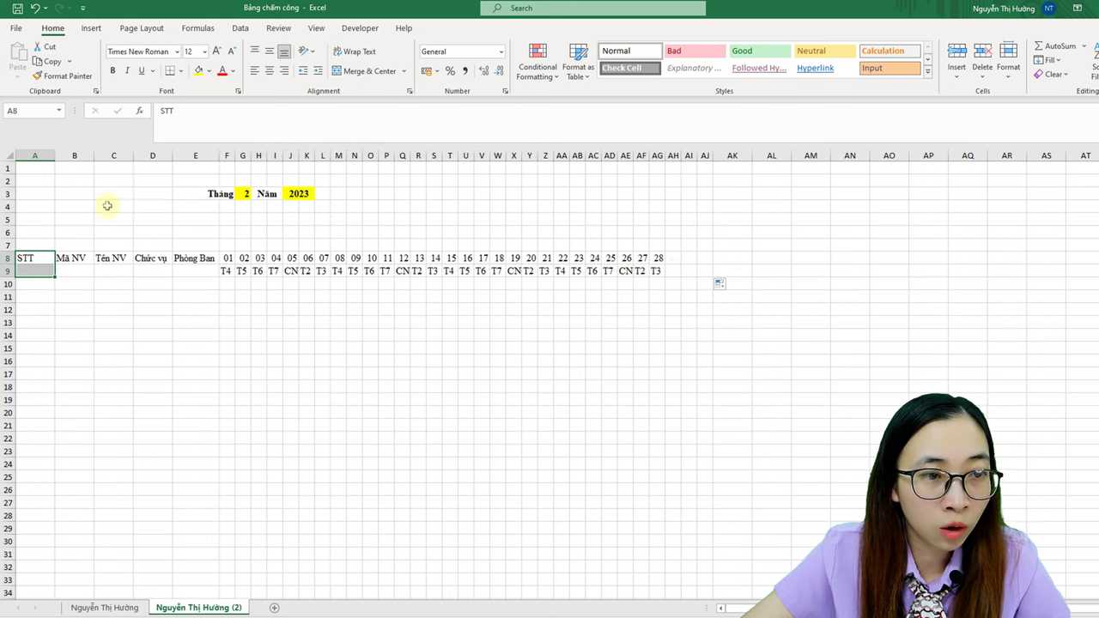
{"action": "left_click", "coordinate": [367, 72]}
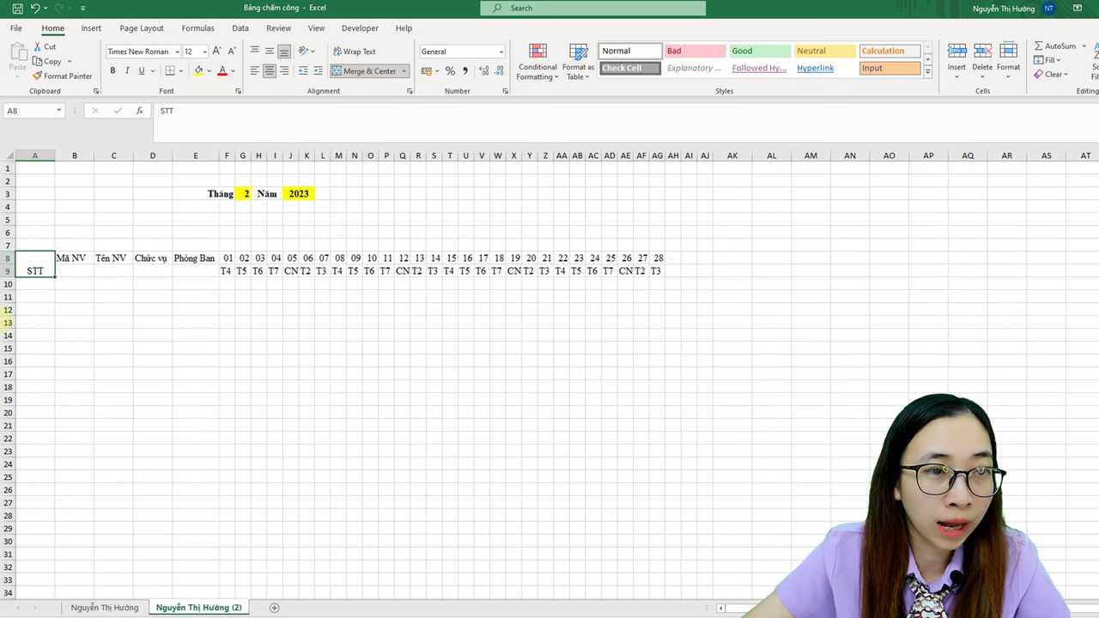
{"action": "left_click", "coordinate": [66, 76]}
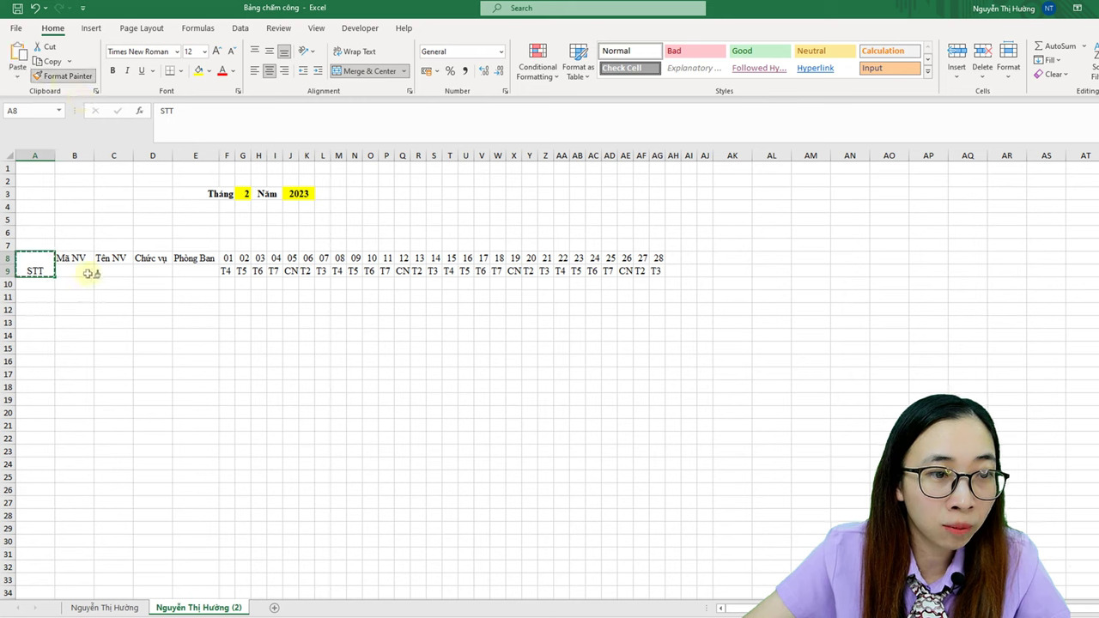
{"action": "left_click_drag", "start_coordinate": [76, 261], "coordinate": [196, 272]}
Step: Apply All Borders to the table range A8:AJ18
{"action": "mouse_move", "coordinate": [35, 262]}
{"action": "left_mouse_down"}
{"action": "mouse_move", "coordinate": [710, 354]}
{"action": "mouse_move", "coordinate": [711, 391]}
{"action": "left_mouse_up"}
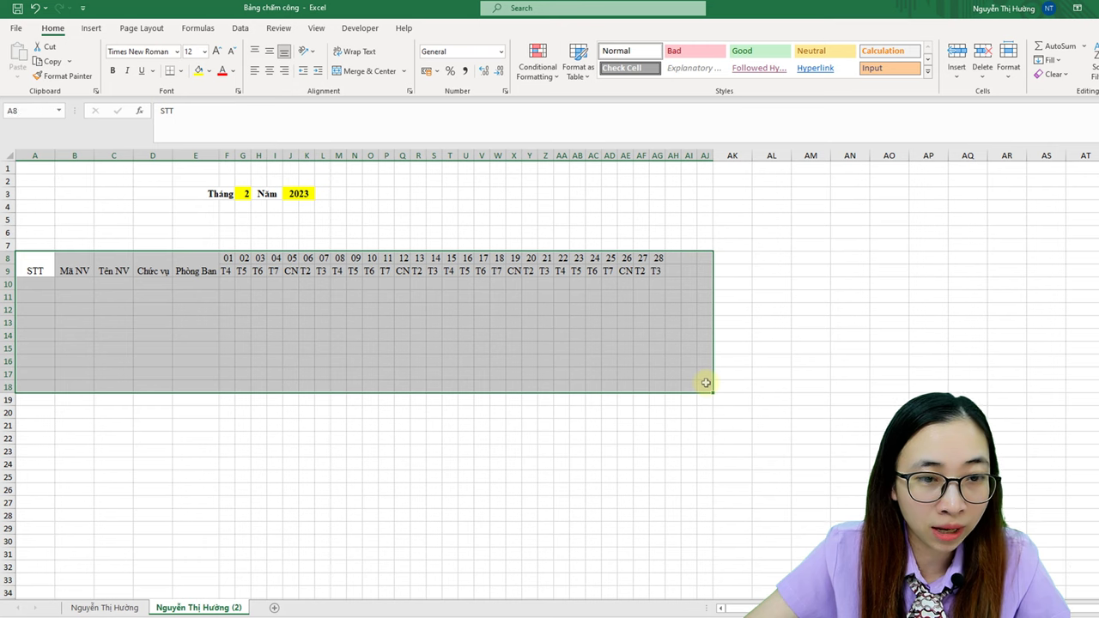
{"action": "left_click", "coordinate": [181, 72]}
{"action": "left_click", "coordinate": [185, 194]}
Step: Number the STT column 1 to 9 down rows 10–18
{"action": "left_click", "coordinate": [43, 283]}
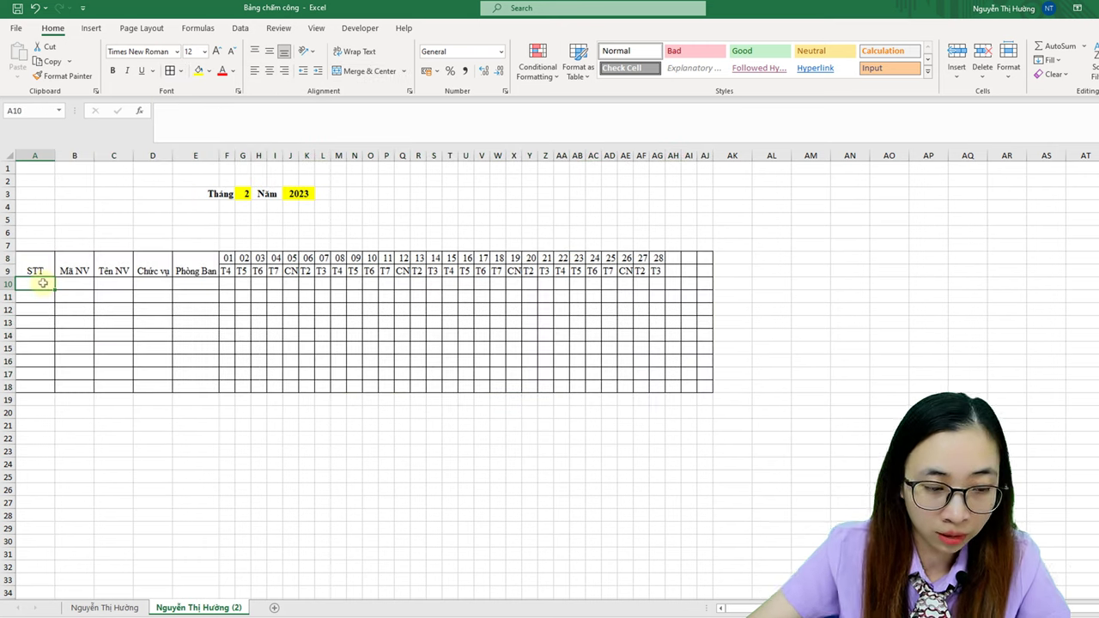
{"action": "type", "text": "1"}
{"action": "key", "text": "Return"}
{"action": "type", "text": "2"}
{"action": "left_click_drag", "start_coordinate": [43, 284], "coordinate": [54, 386]}
Step: Fill employee codes 001 to 009 down column B
{"action": "left_click", "coordinate": [74, 284]}
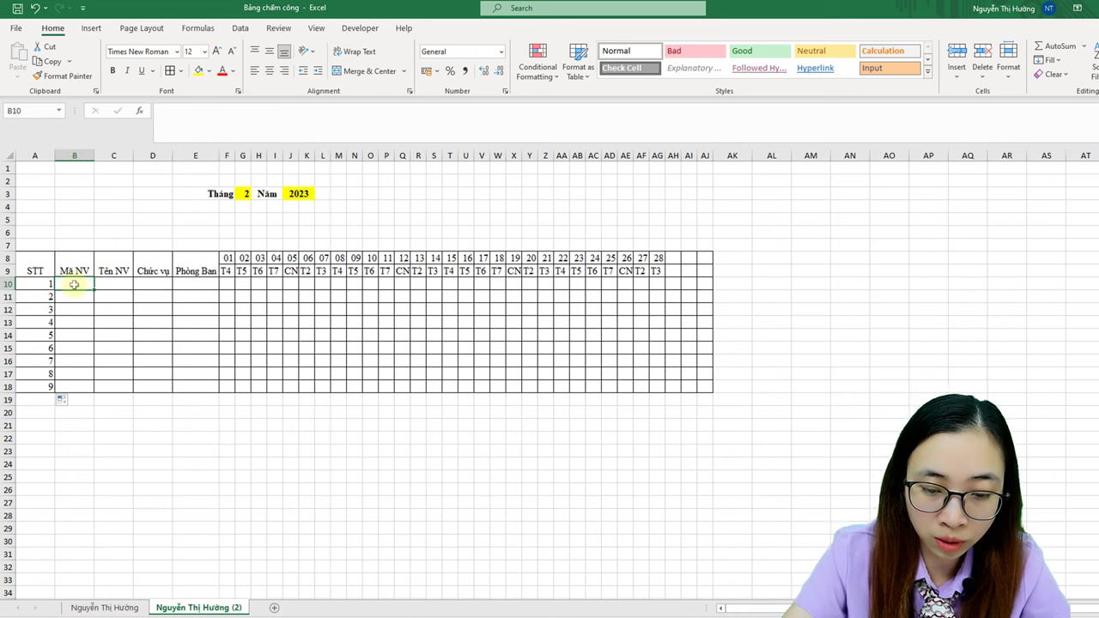
{"action": "type", "text": "'001"}
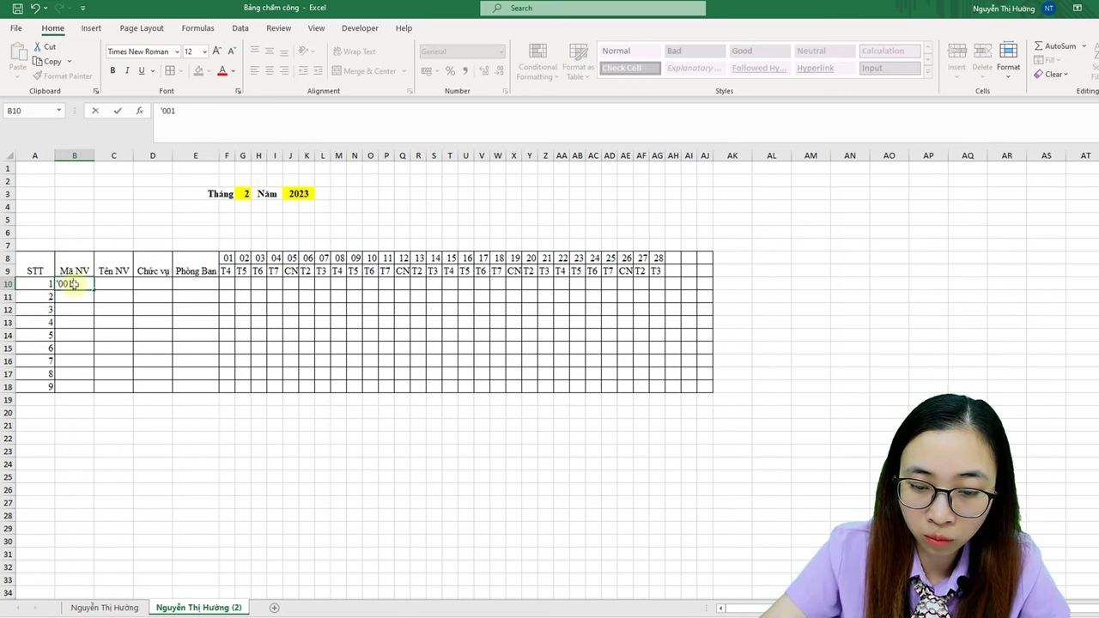
{"action": "key", "text": "Return"}
{"action": "type", "text": "'002"}
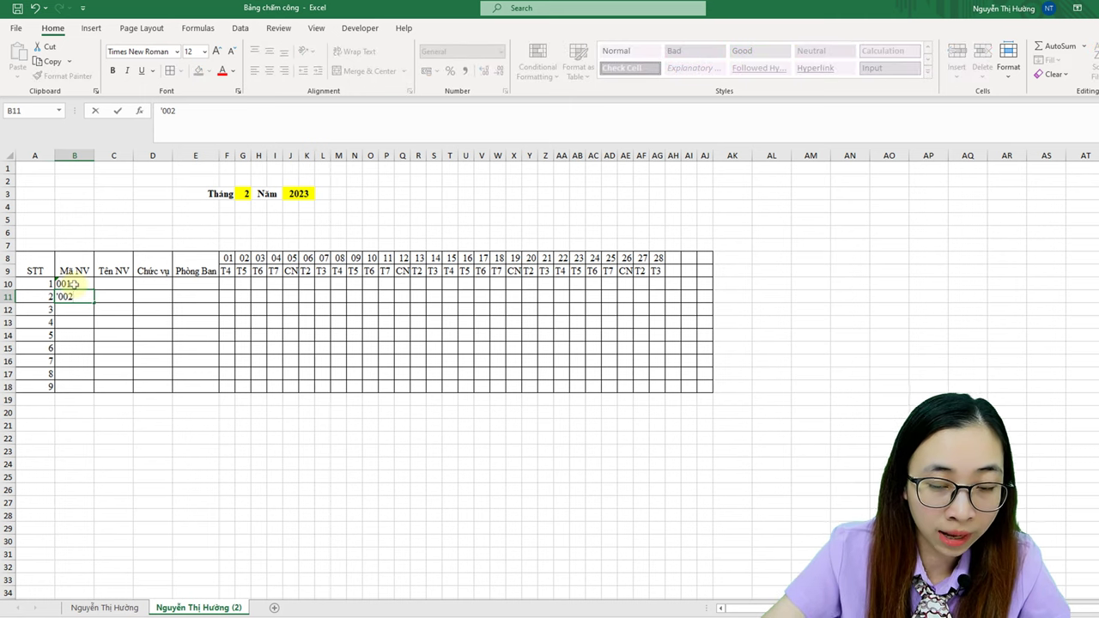
{"action": "left_click_drag", "start_coordinate": [73, 284], "coordinate": [94, 392]}
{"action": "left_click", "coordinate": [114, 281]}
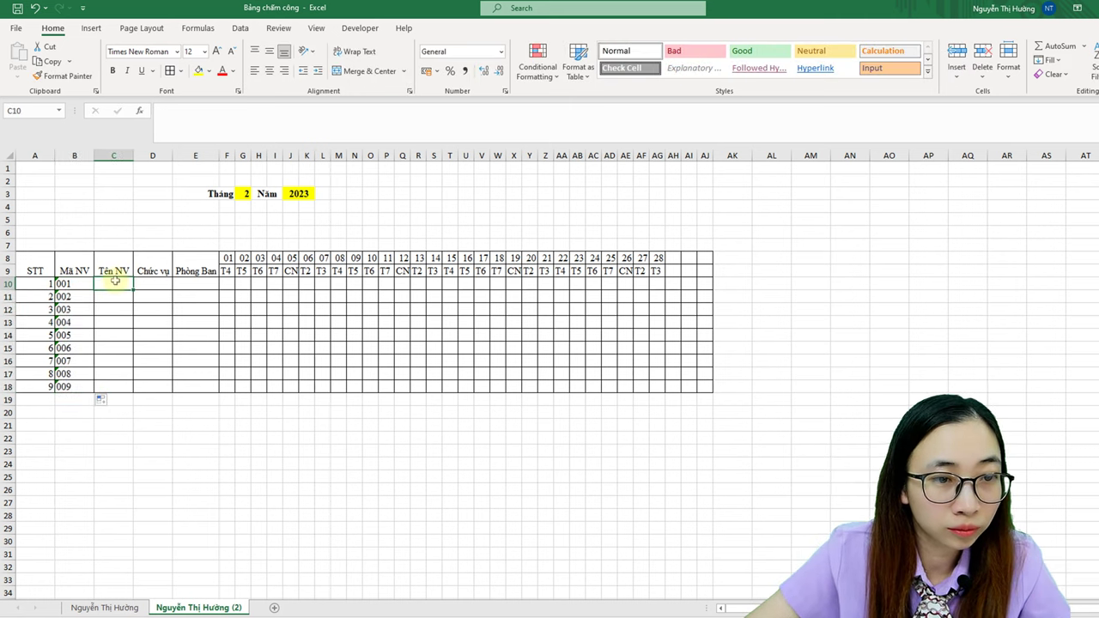
Step: Widen column C and fill employee names Nhân viên 001–009 down to row 18
{"action": "left_click_drag", "start_coordinate": [133, 156], "coordinate": [166, 155]}
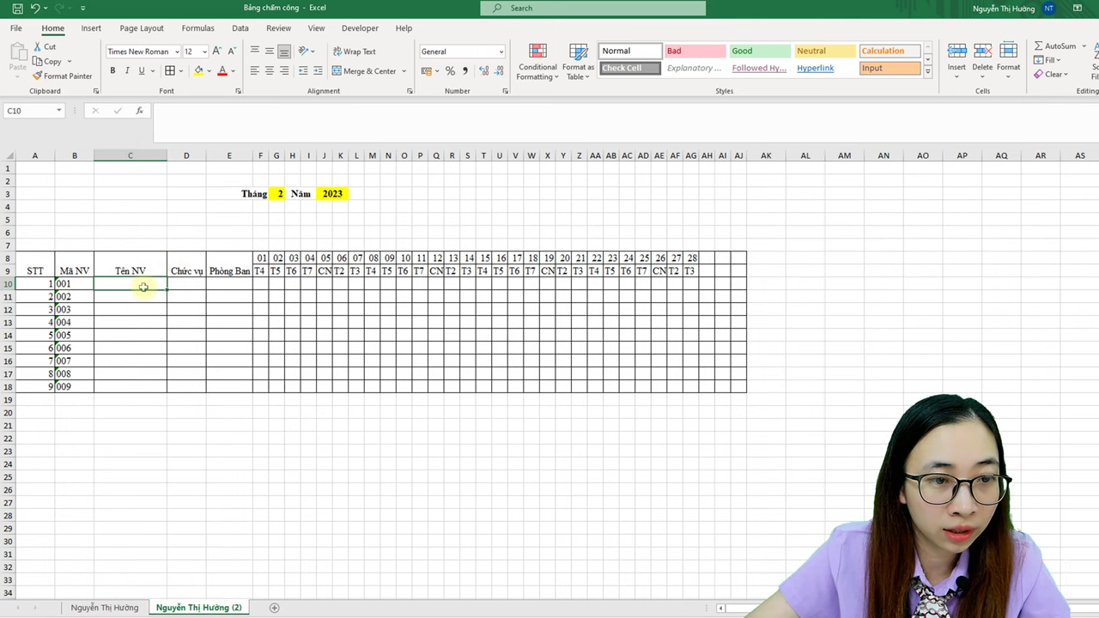
{"action": "type", "text": "Nhân viên 001"}
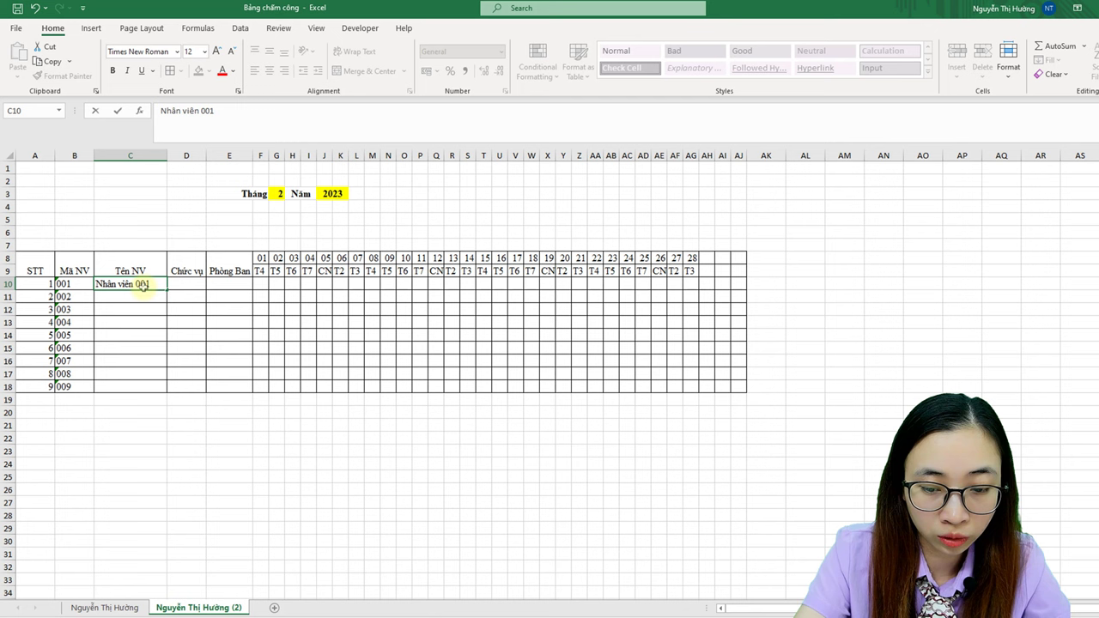
{"action": "key", "text": "Return"}
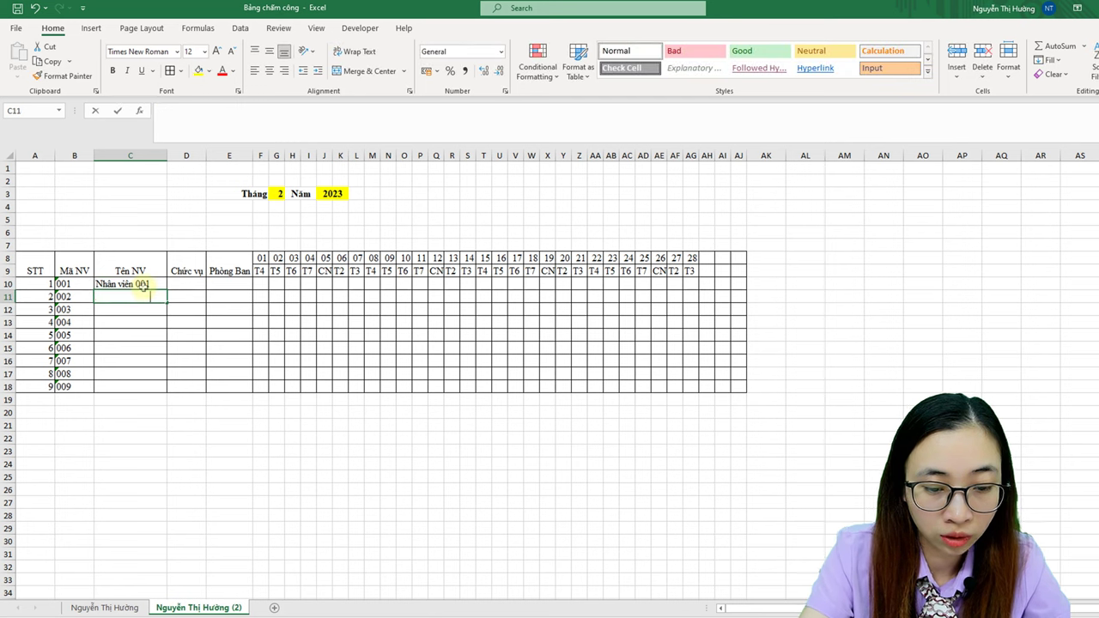
{"action": "type", "text": "Nhân viên 002"}
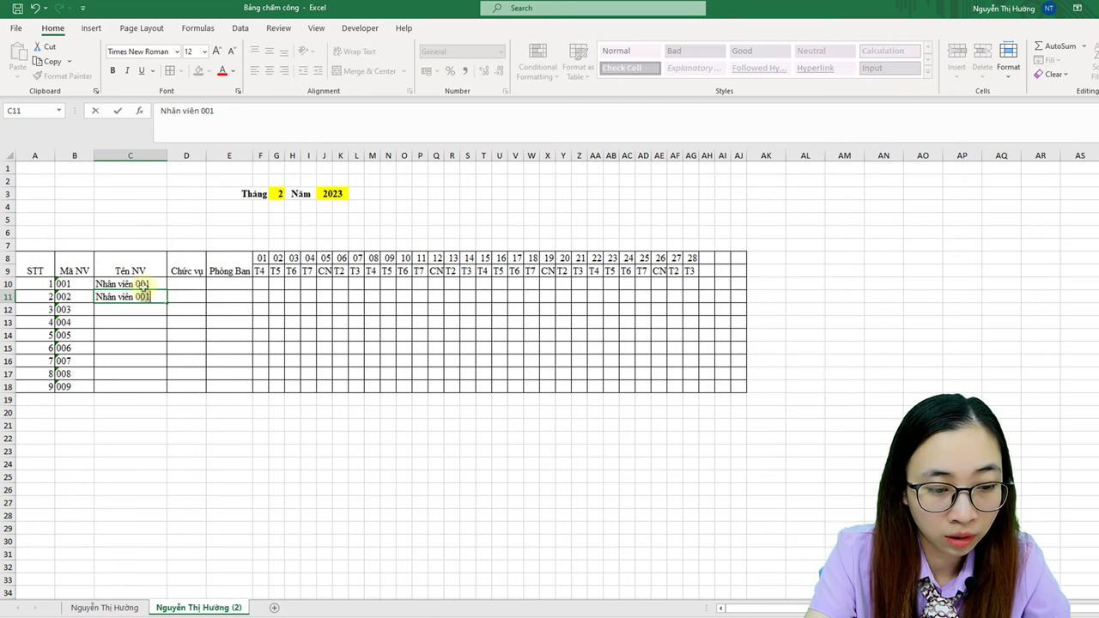
{"action": "key", "text": "Return"}
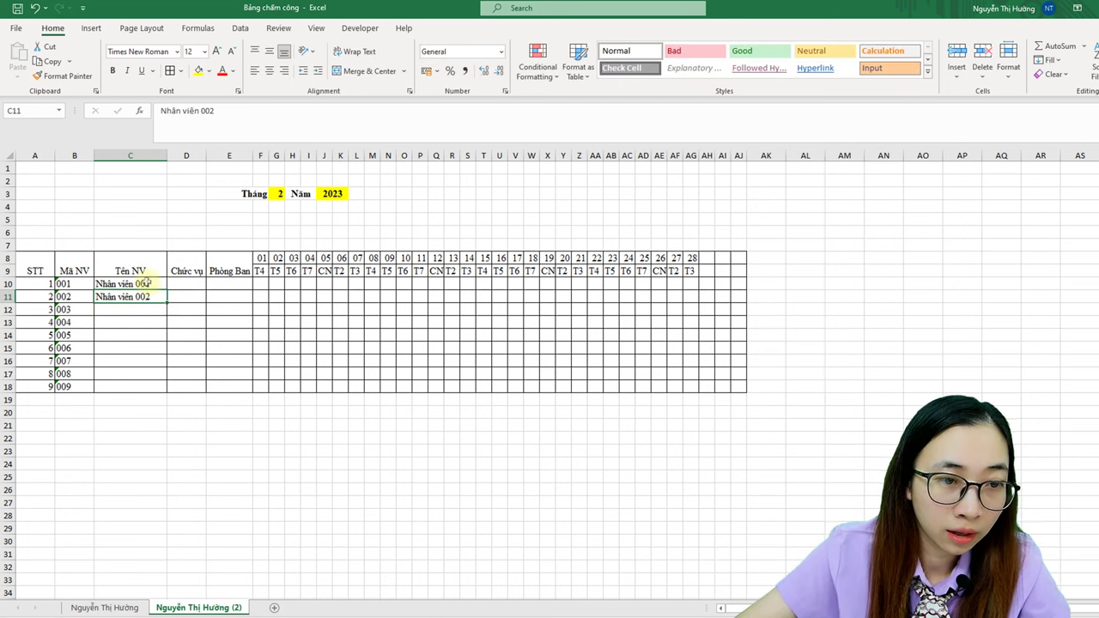
{"action": "left_click", "coordinate": [147, 287]}
{"action": "left_click_drag", "start_coordinate": [167, 290], "coordinate": [163, 300]}
{"action": "double_click", "coordinate": [167, 300]}
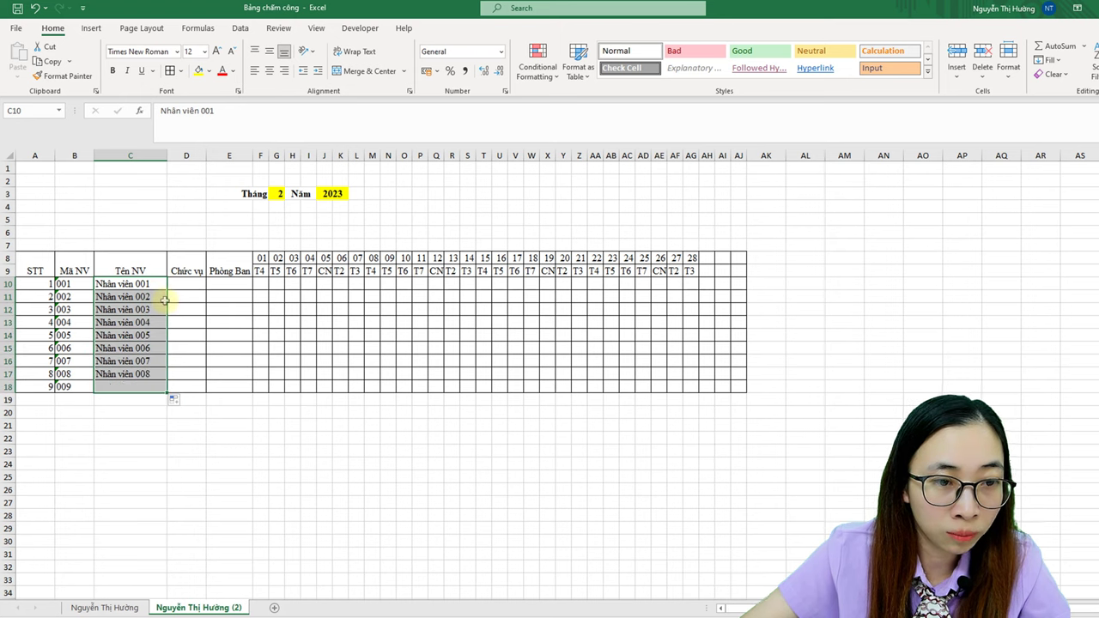
Step: Enter positions Trưởng phòng, Phó phòng, then Nhân viên copied down to row 18
{"action": "left_click", "coordinate": [184, 285]}
{"action": "mouse_move", "coordinate": [209, 153]}
{"action": "left_mouse_down"}
{"action": "mouse_move", "coordinate": [262, 152]}
{"action": "mouse_move", "coordinate": [239, 153]}
{"action": "left_mouse_up"}
{"action": "type", "text": "Trươn"}
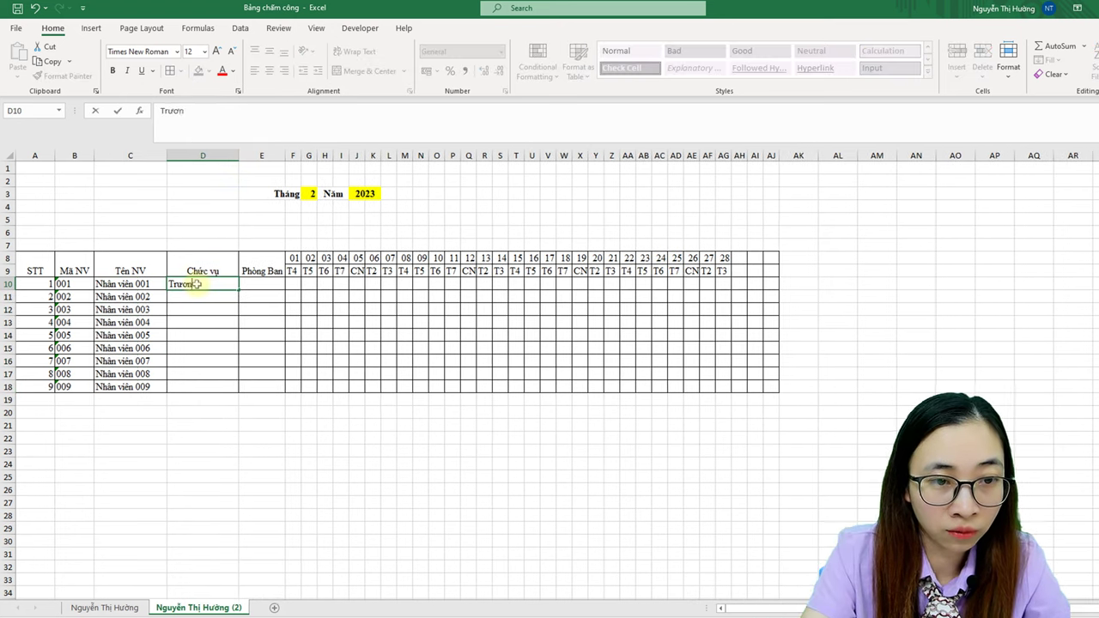
{"action": "type", "text": "gf"}
{"action": "key", "text": "Return"}
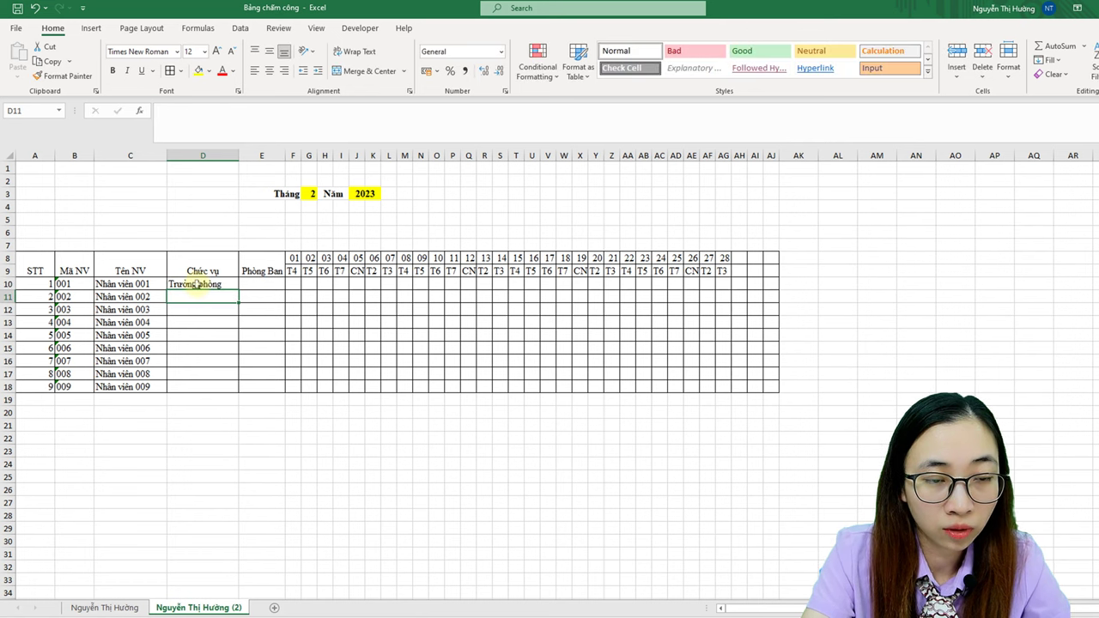
{"action": "type", "text": "Pho"}
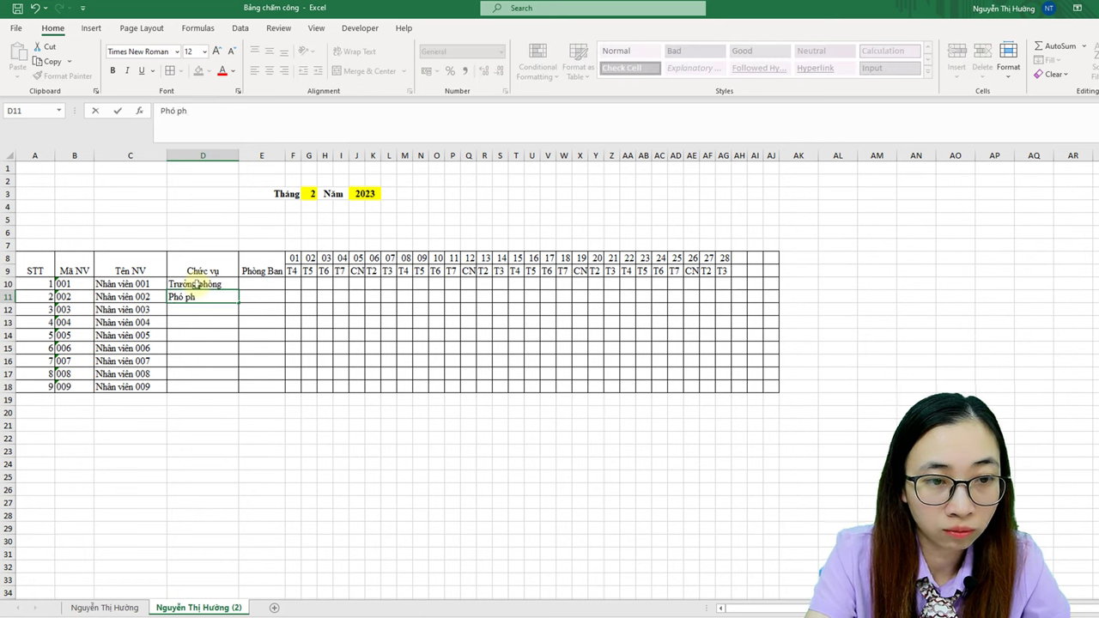
{"action": "type", "text": "gf"}
{"action": "key", "text": "Return"}
{"action": "type", "text": "Nhân"}
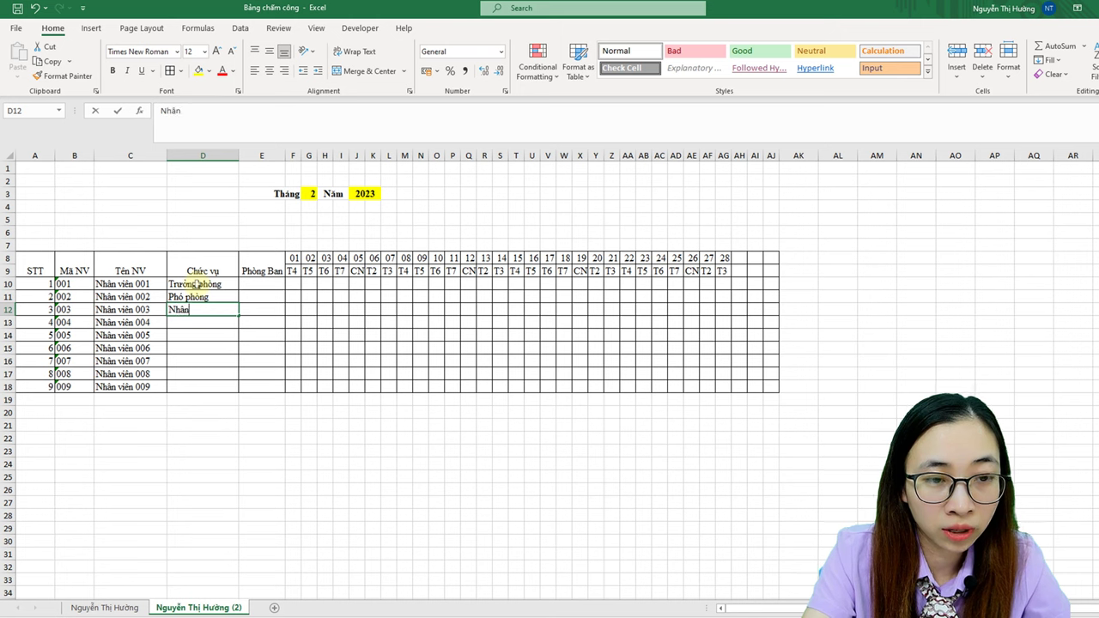
{"action": "type", "text": "en"}
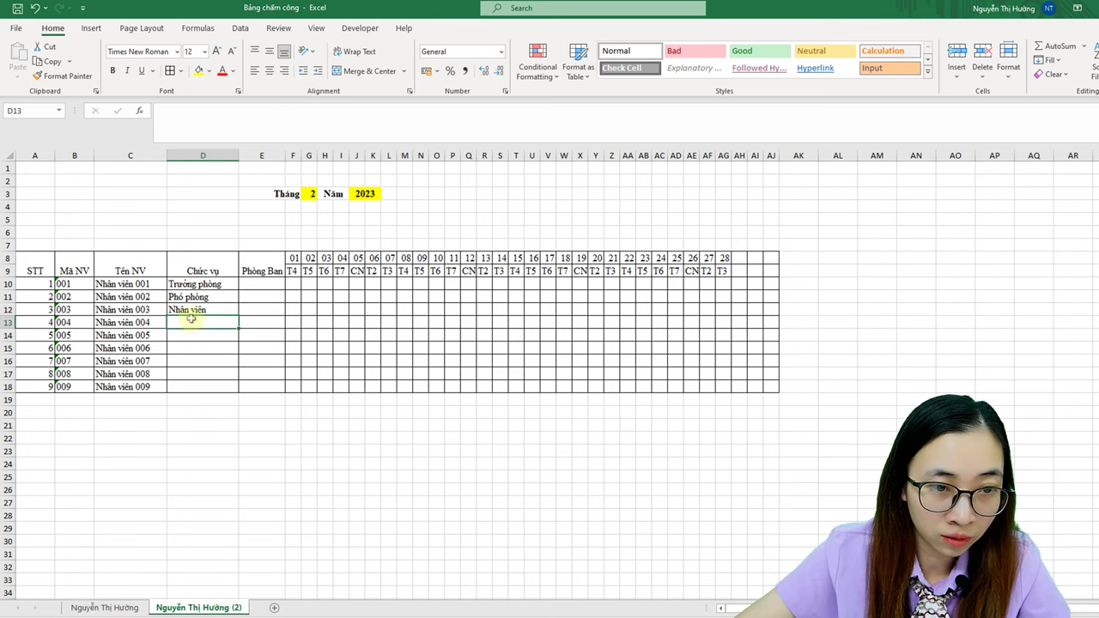
{"action": "key", "text": "Return"}
{"action": "left_click", "coordinate": [225, 314]}
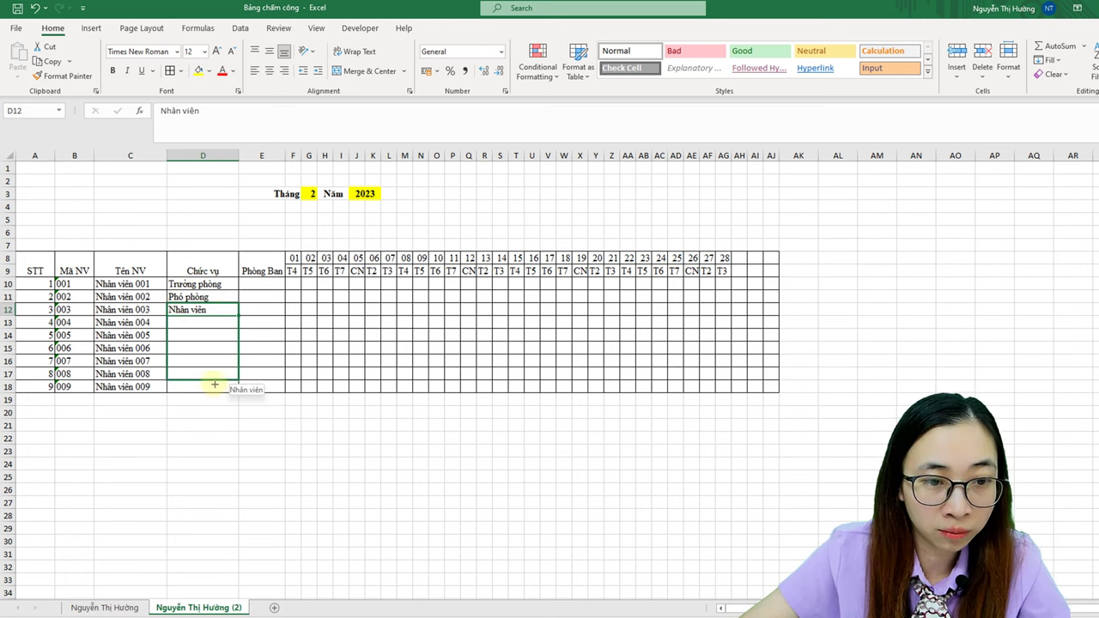
{"action": "left_click_drag", "start_coordinate": [237, 315], "coordinate": [217, 386]}
{"action": "mouse_move", "coordinate": [239, 155]}
{"action": "left_mouse_down"}
{"action": "mouse_move", "coordinate": [226, 155]}
{"action": "mouse_move", "coordinate": [293, 155]}
{"action": "left_mouse_up"}
Step: Enter Kinh doanh as the department in E10 and copy it down to E18
{"action": "left_click", "coordinate": [253, 283]}
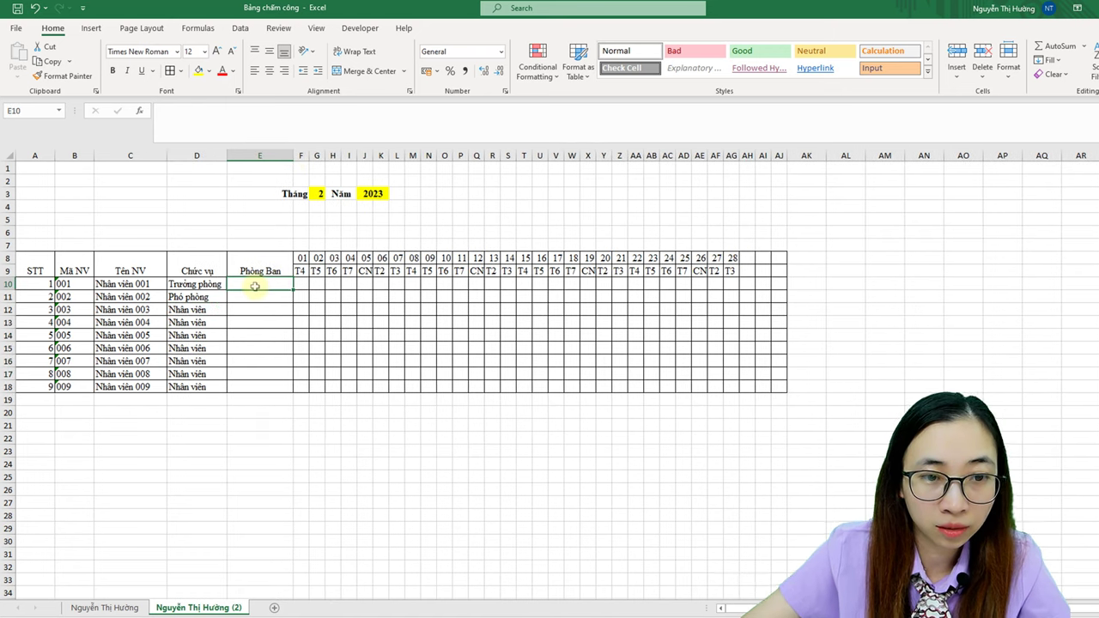
{"action": "type", "text": "Kin hdoan"}
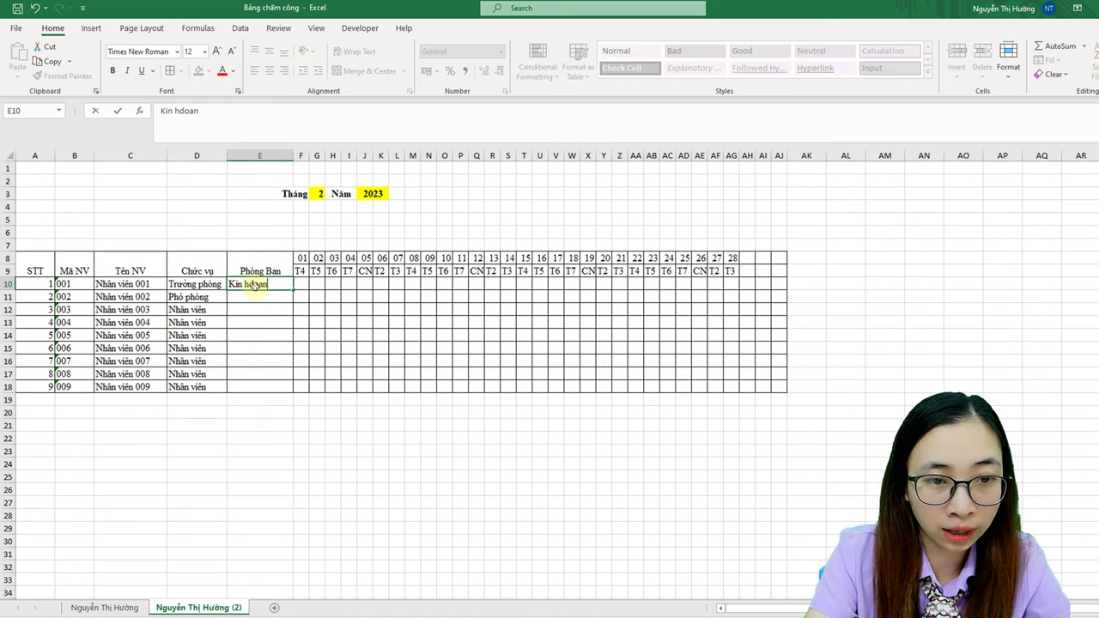
{"action": "key", "text": "BackSpace"}
{"action": "key", "text": "BackSpace"}
{"action": "key", "text": "BackSpace"}
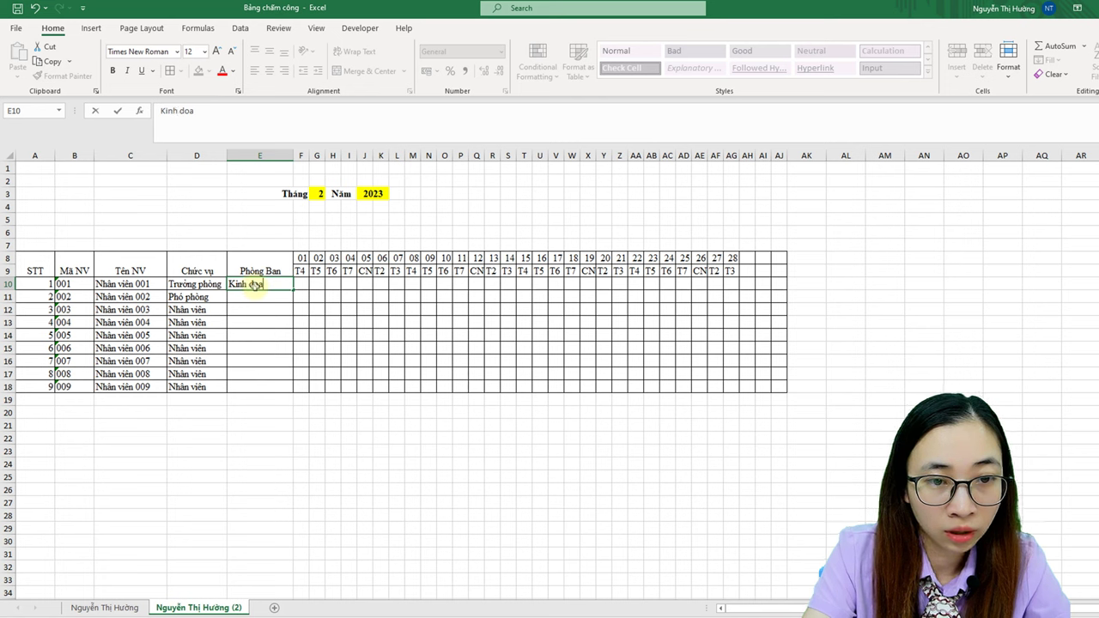
{"action": "type", "text": "nh"}
{"action": "key", "text": "ctrl+Return"}
{"action": "key", "text": "shift+Down"}
{"action": "key", "text": "shift+Down"}
{"action": "key", "text": "shift+Down"}
{"action": "key", "text": "shift+Down"}
{"action": "key", "text": "shift+Down"}
{"action": "key", "text": "shift+Down"}
{"action": "key", "text": "shift+Down"}
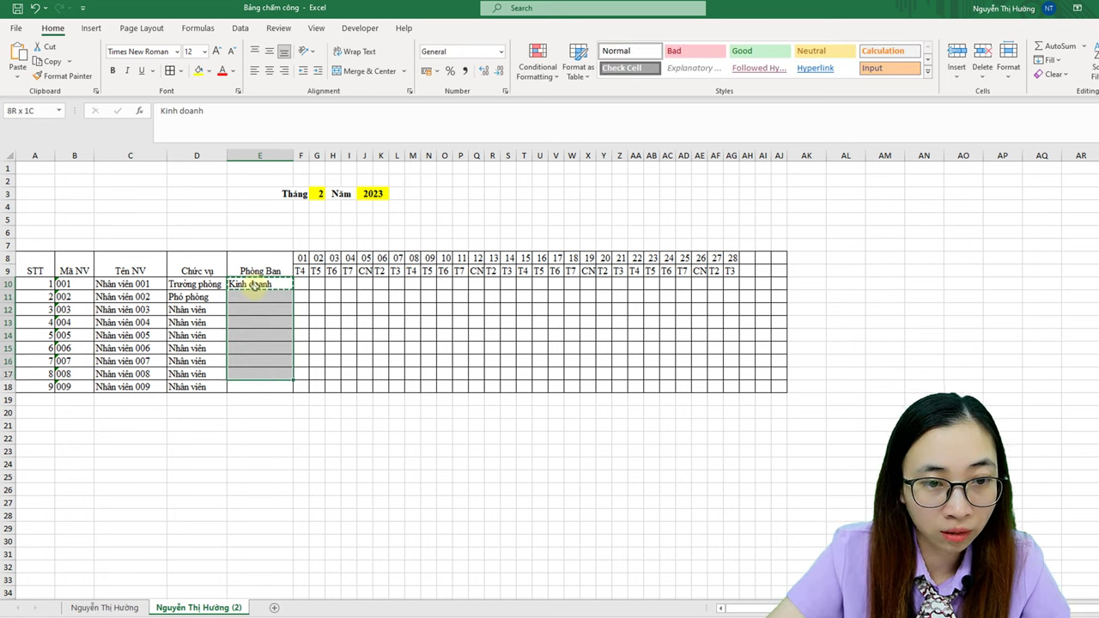
{"action": "left_click_drag", "start_coordinate": [255, 286], "coordinate": [293, 391]}
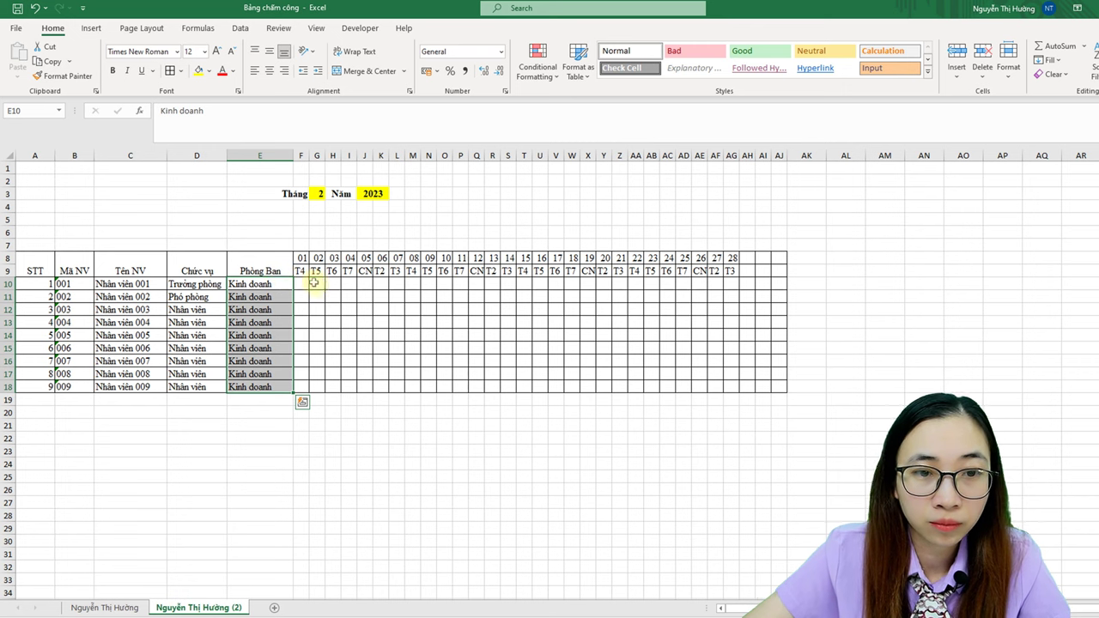
Step: Review the day-number and weekday formulas in rows 8 and 9
{"action": "left_click", "coordinate": [314, 283]}
{"action": "left_click", "coordinate": [762, 284]}
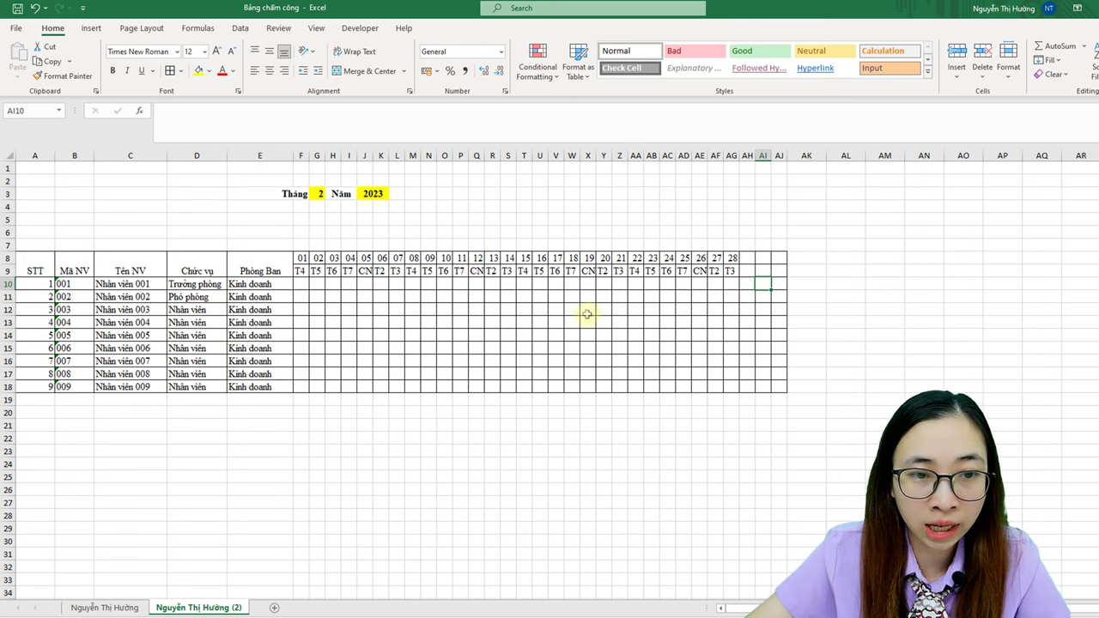
{"action": "left_click", "coordinate": [391, 272]}
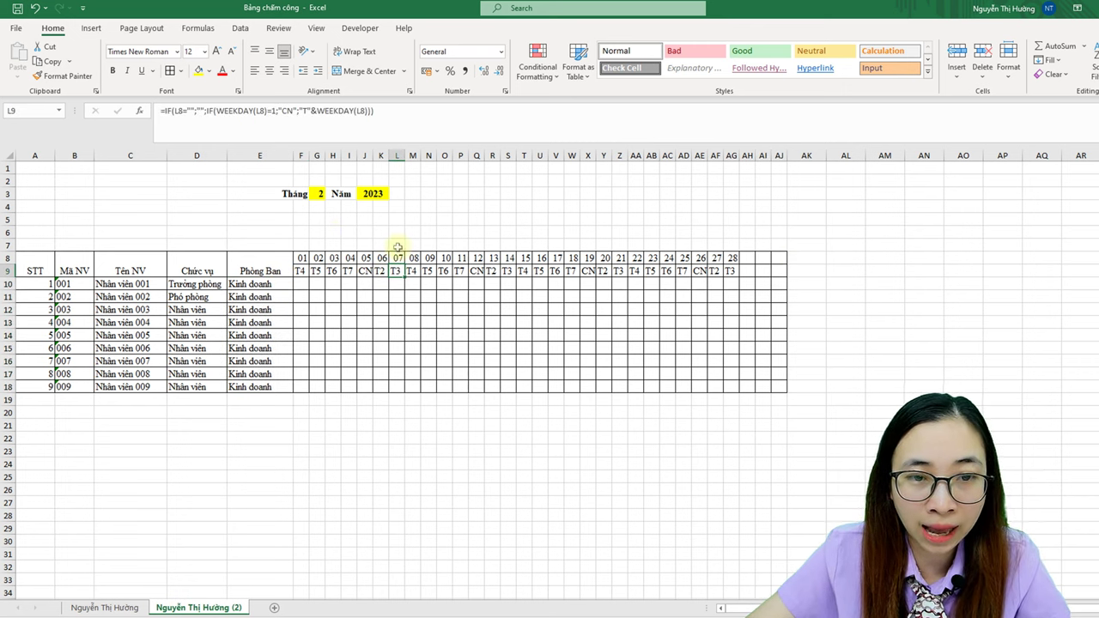
{"action": "left_click", "coordinate": [381, 257]}
{"action": "left_click", "coordinate": [462, 258]}
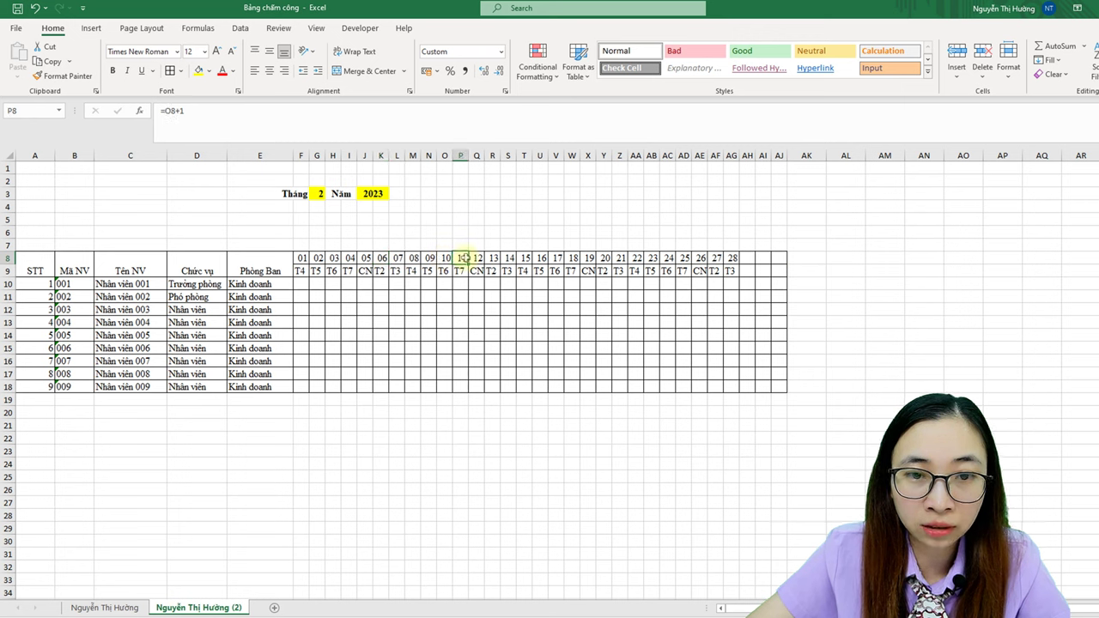
Step: Test the month in G3 with 3, then 6, and settle back on 3
{"action": "left_click", "coordinate": [318, 194]}
{"action": "type", "text": "3"}
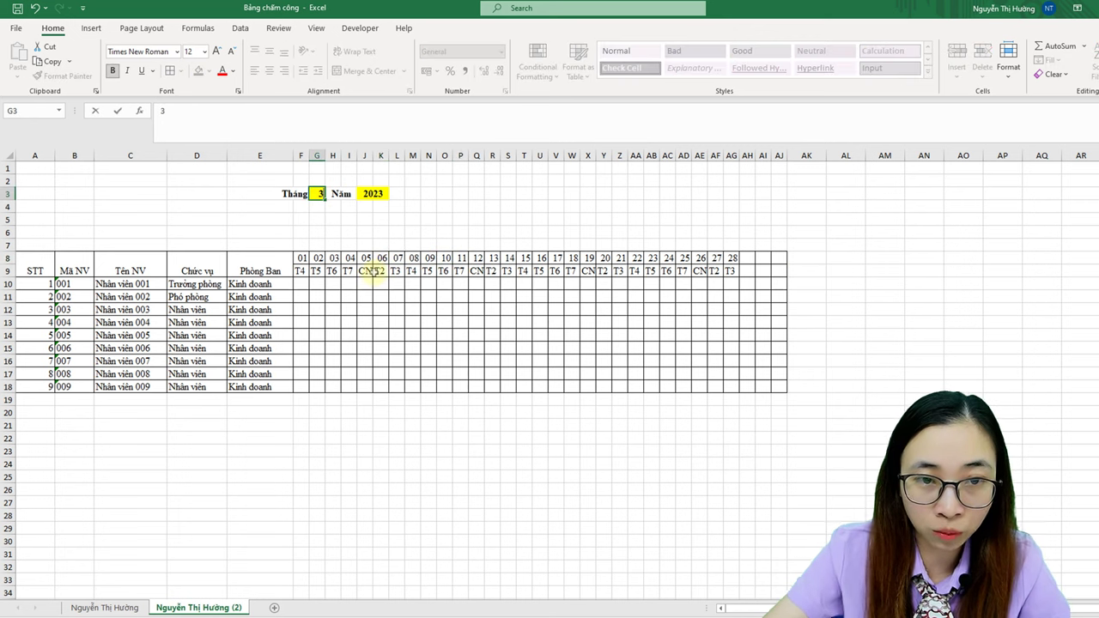
{"action": "key", "text": "Return"}
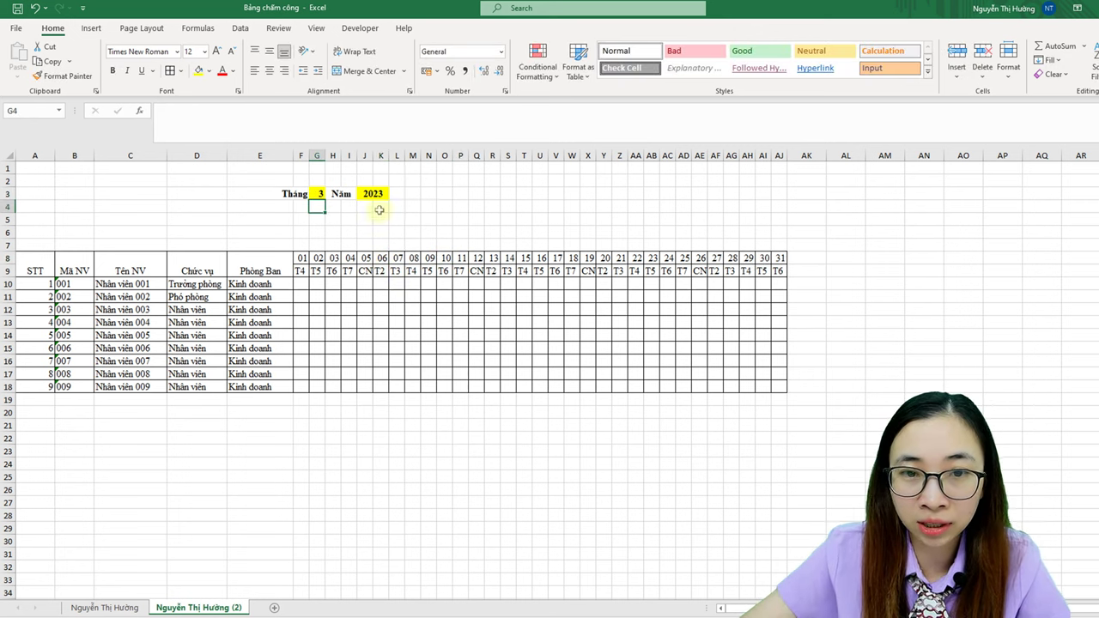
{"action": "left_click", "coordinate": [316, 193]}
{"action": "type", "text": "6"}
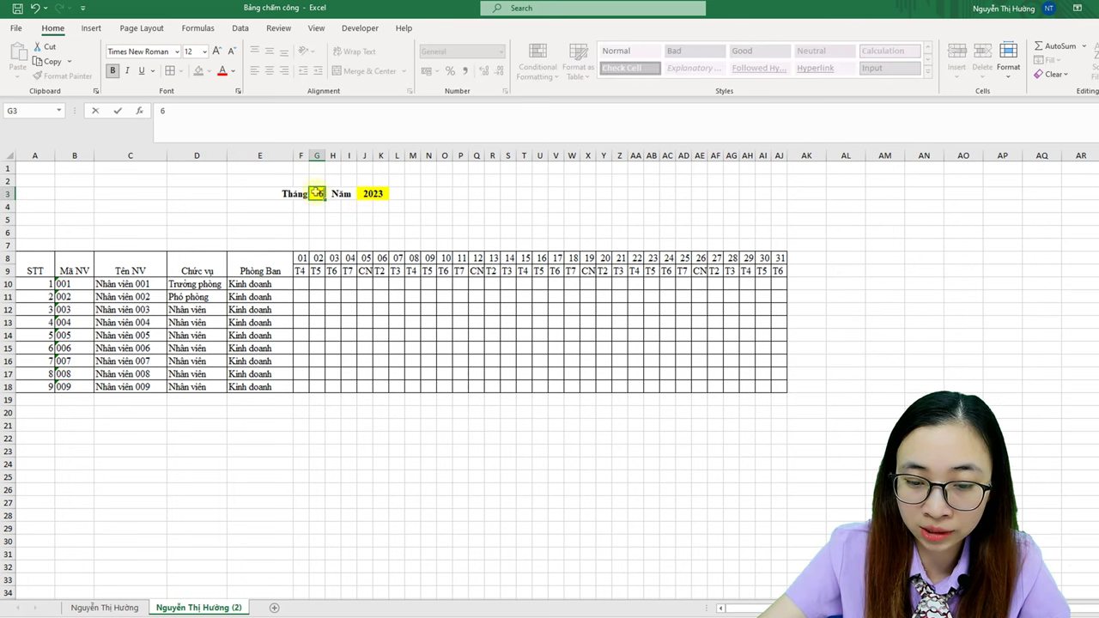
{"action": "key", "text": "Return"}
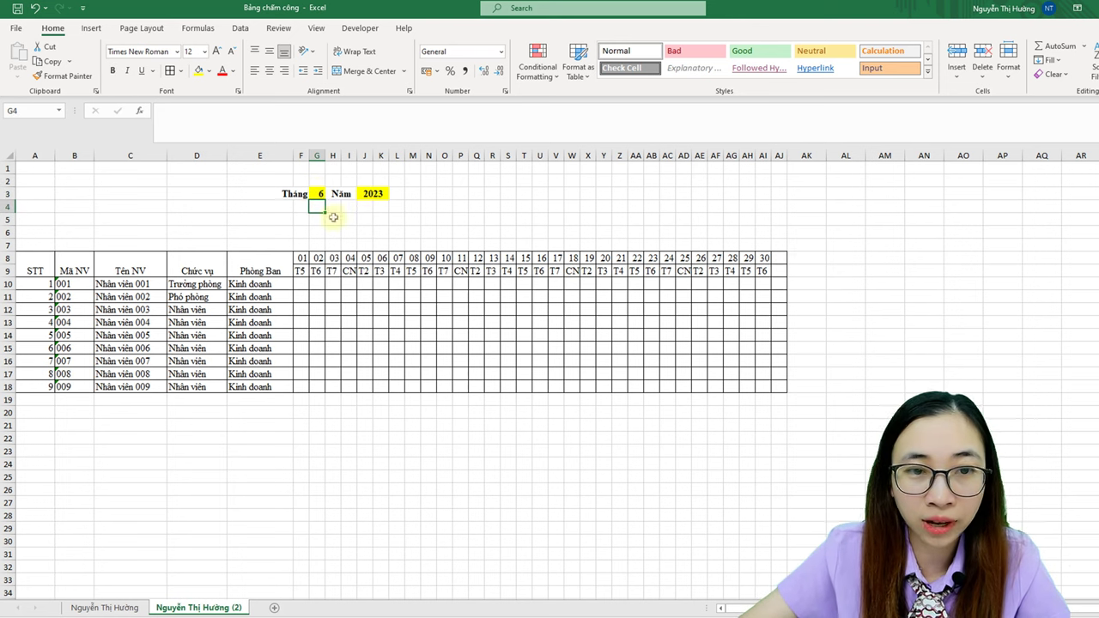
{"action": "left_click", "coordinate": [317, 193]}
{"action": "type", "text": "3"}
{"action": "key", "text": "Return"}
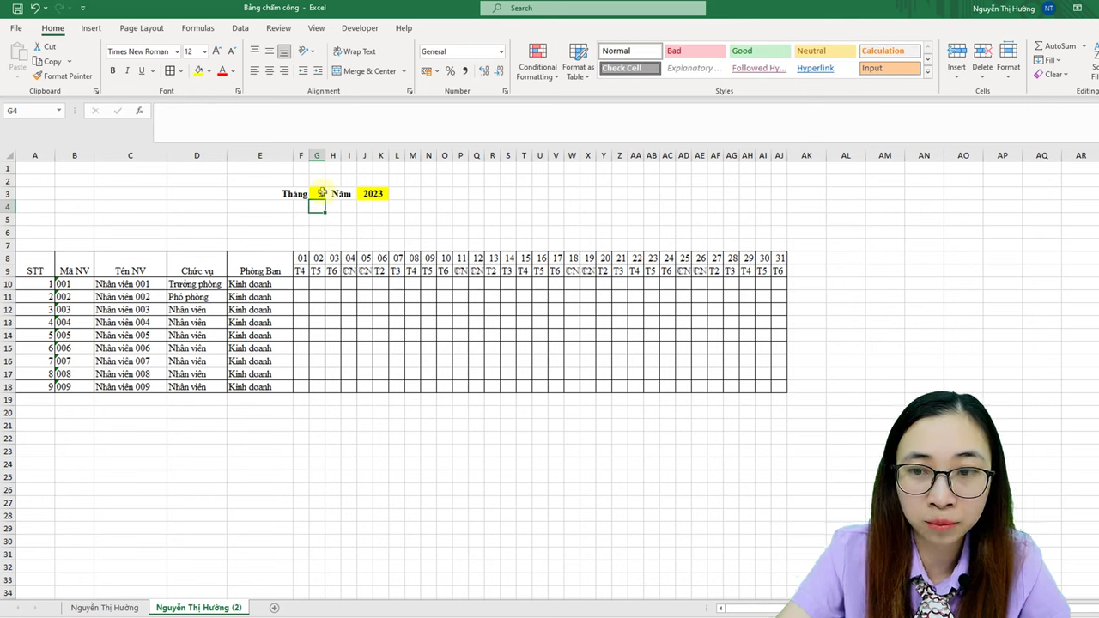
Step: Highlight the Saturday 04 and Sunday 05 columns, then select the day grid F8:AJ18
{"action": "left_click", "coordinate": [413, 297]}
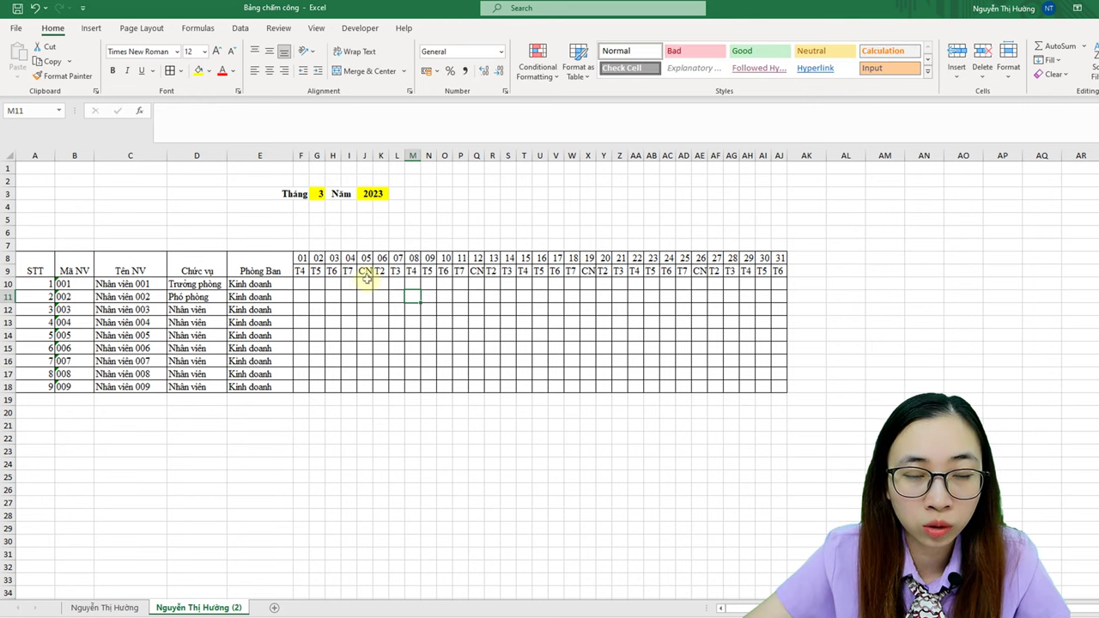
{"action": "left_click_drag", "start_coordinate": [350, 271], "coordinate": [350, 386]}
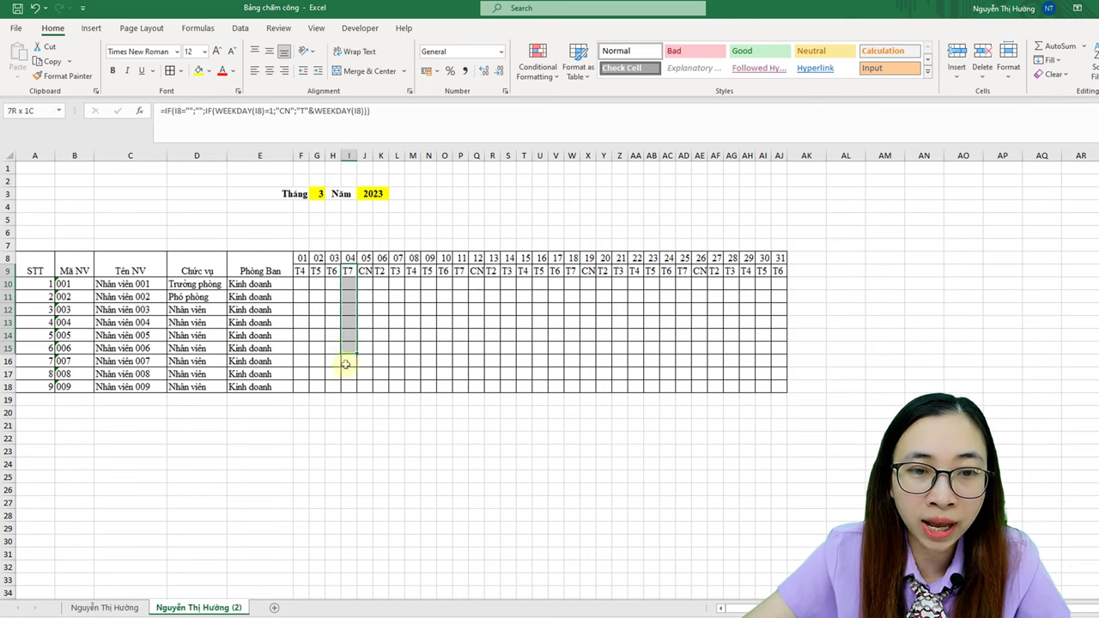
{"action": "left_click", "coordinate": [365, 271]}
{"action": "left_click_drag", "start_coordinate": [365, 271], "coordinate": [364, 387]}
{"action": "left_click", "coordinate": [380, 297]}
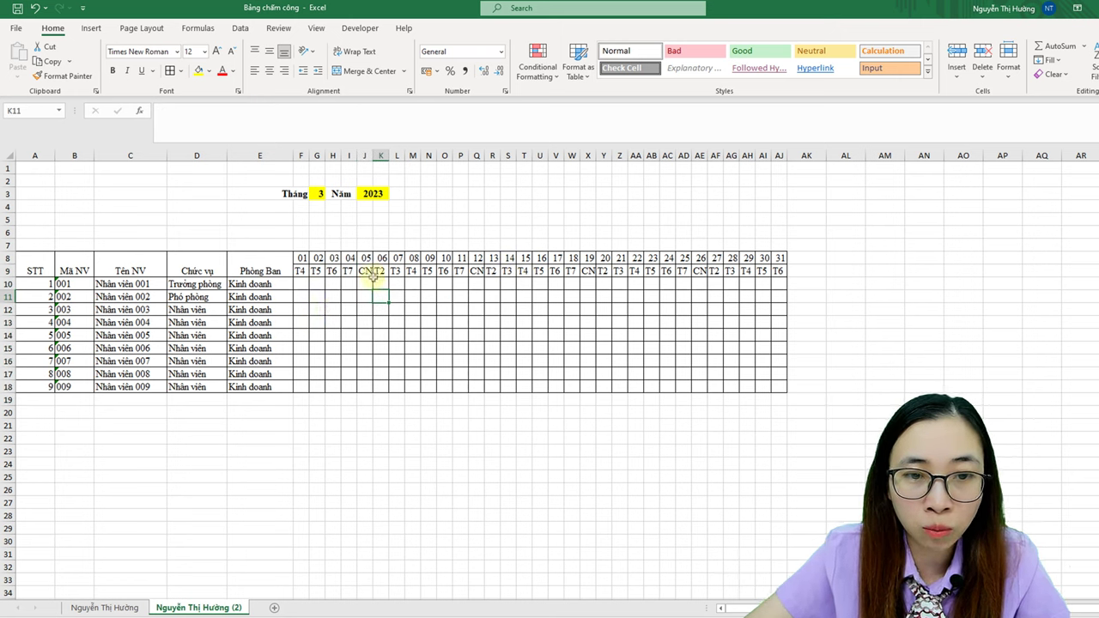
{"action": "left_click", "coordinate": [300, 257]}
{"action": "left_click_drag", "start_coordinate": [300, 258], "coordinate": [776, 387]}
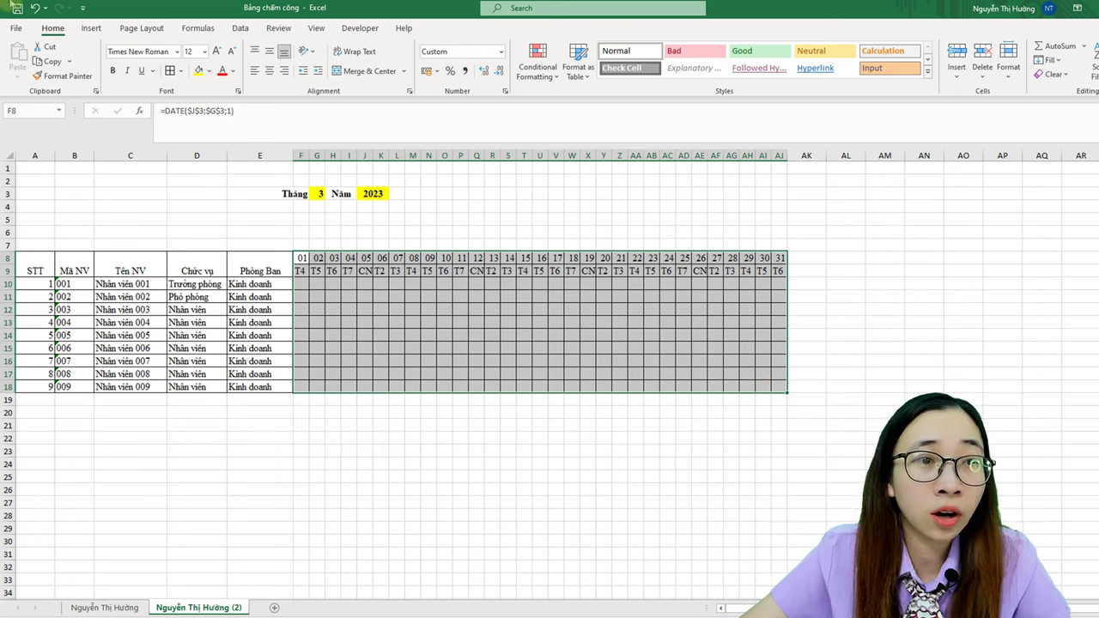
Step: Create a formula-based conditional formatting rule =WEEKDAY(F$8)=1 for the day grid
{"action": "left_click", "coordinate": [550, 79]}
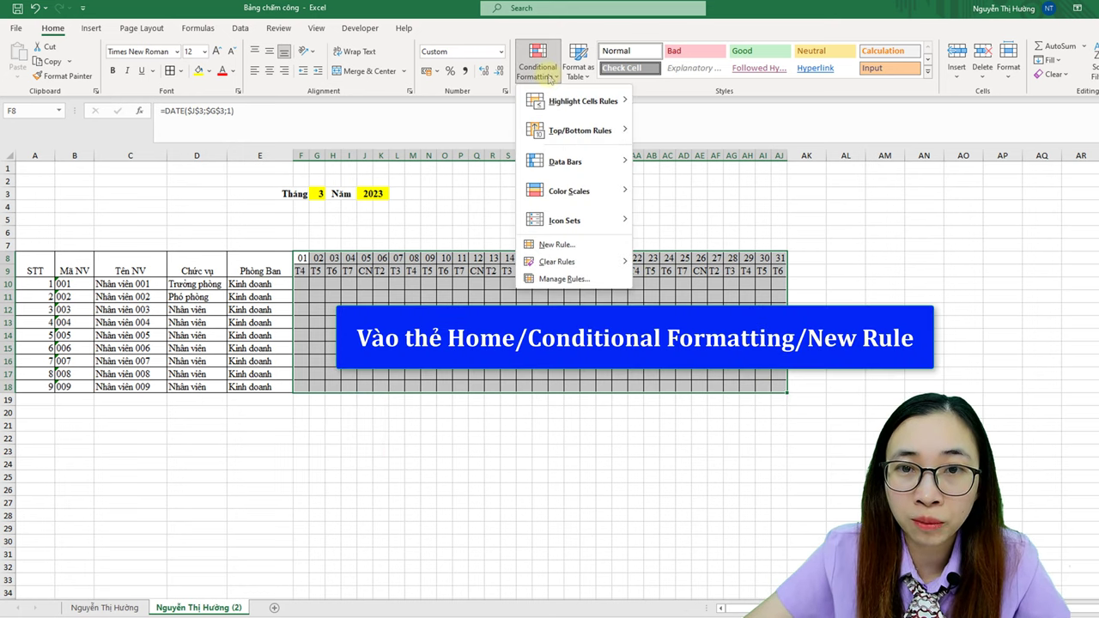
{"action": "left_click", "coordinate": [554, 245]}
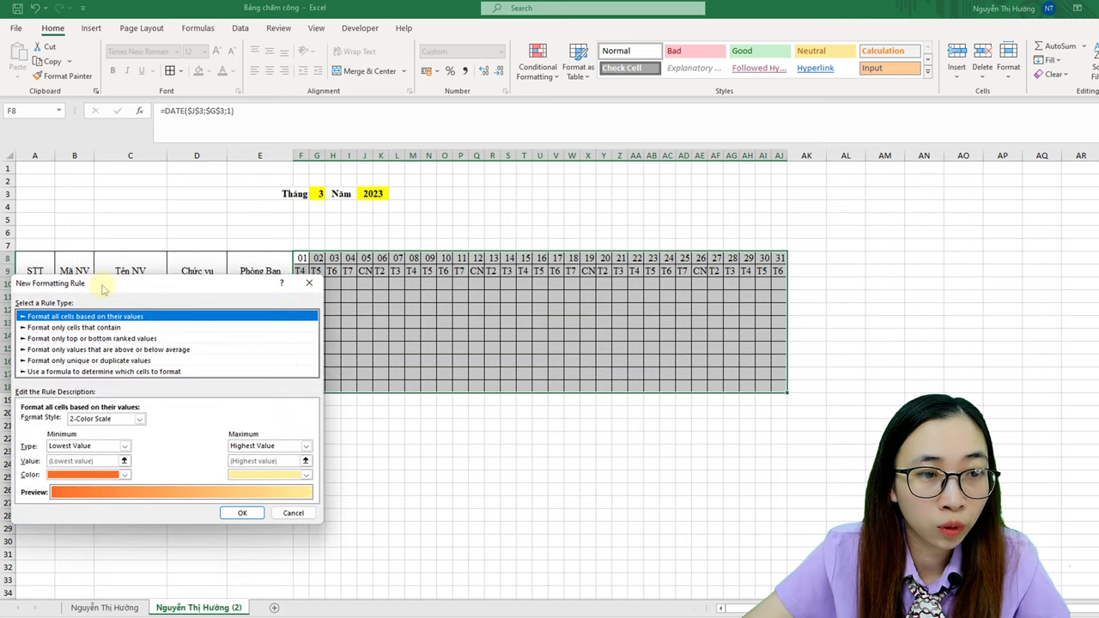
{"action": "left_click_drag", "start_coordinate": [103, 289], "coordinate": [402, 318]}
{"action": "left_click", "coordinate": [366, 391]}
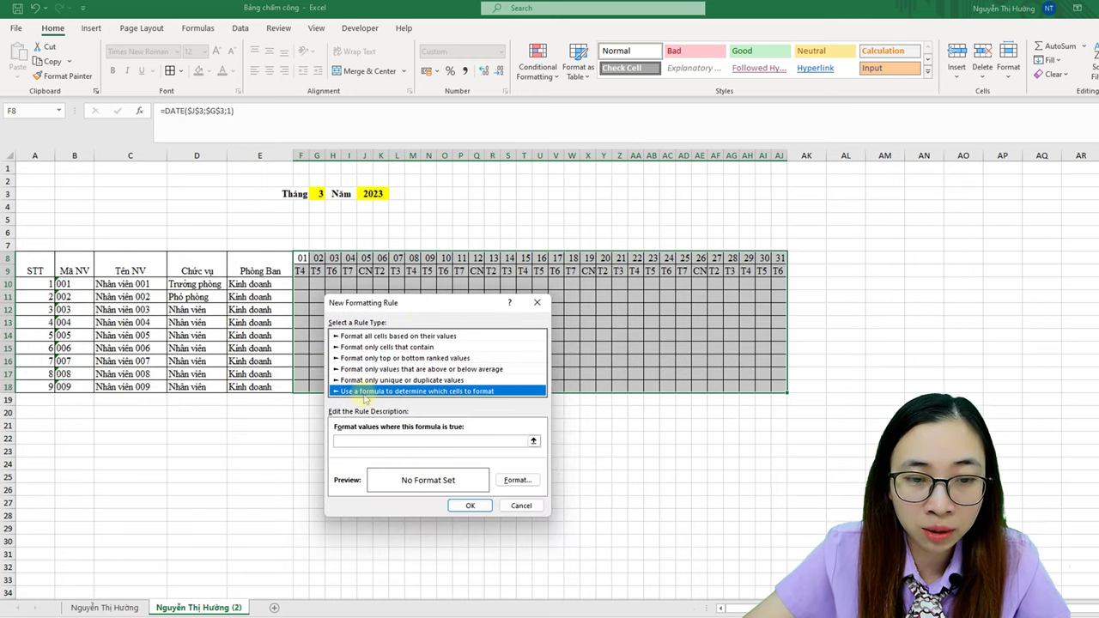
{"action": "left_click", "coordinate": [350, 440]}
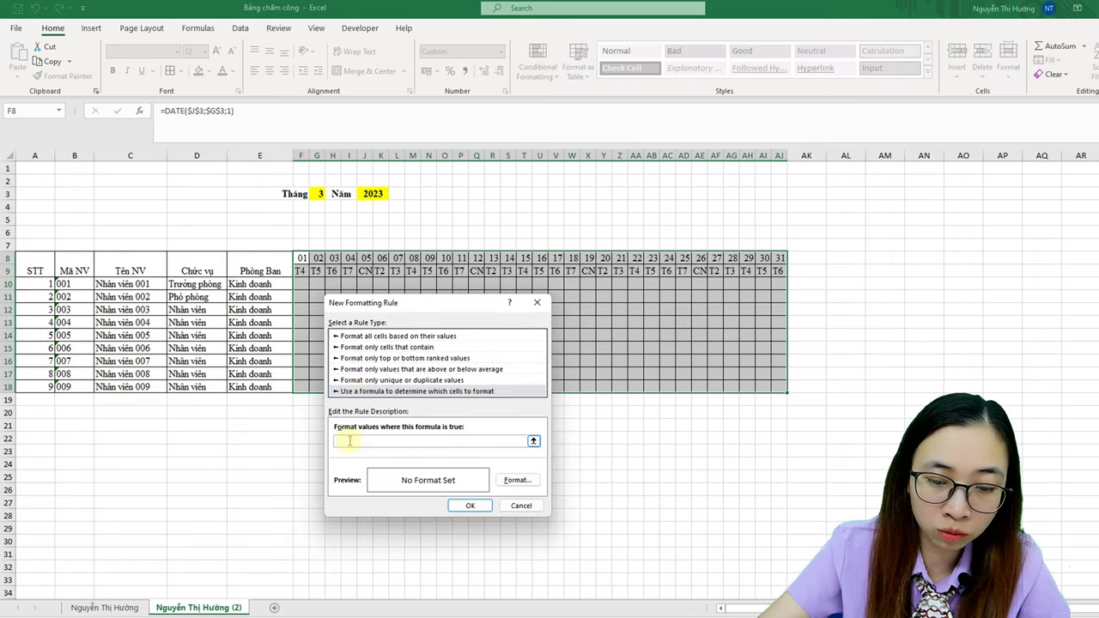
{"action": "type", "text": "=wee"}
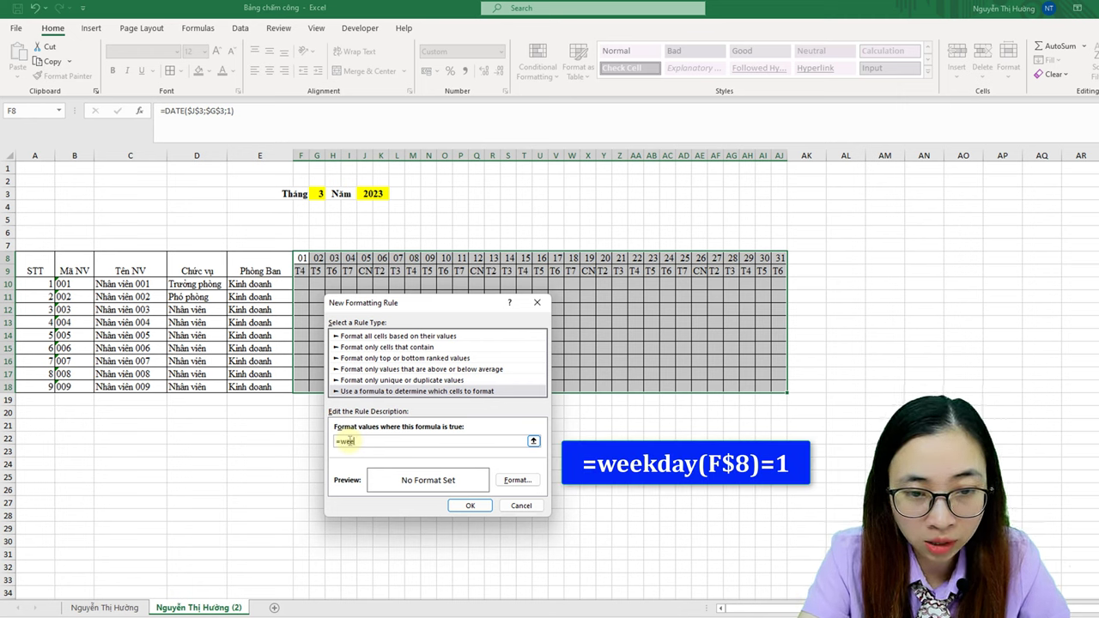
{"action": "type", "text": "kday"}
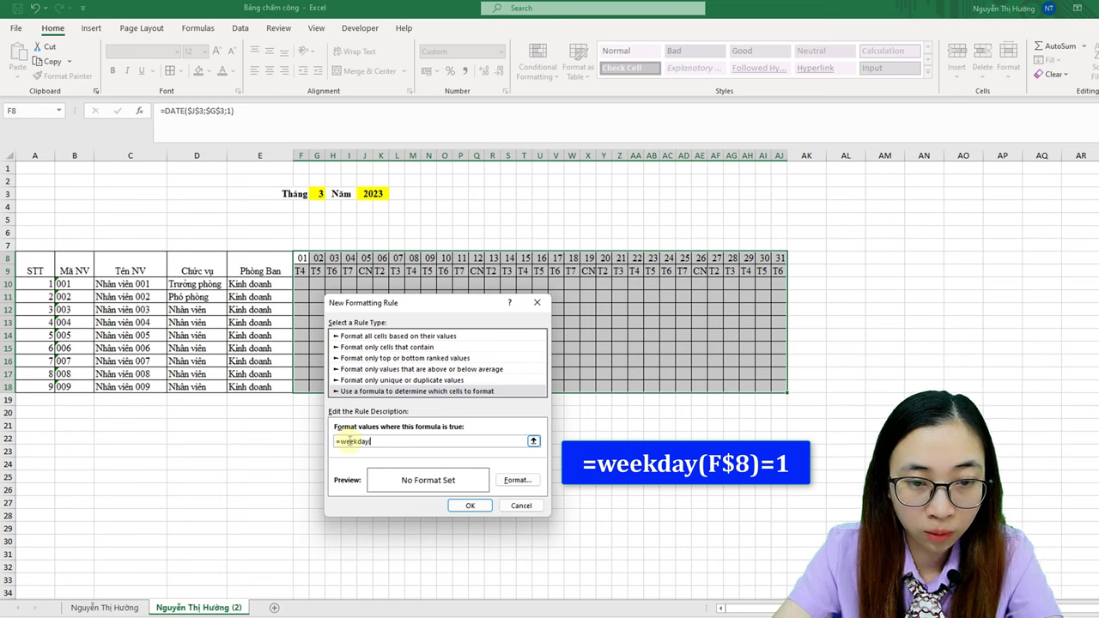
{"action": "type", "text": "("}
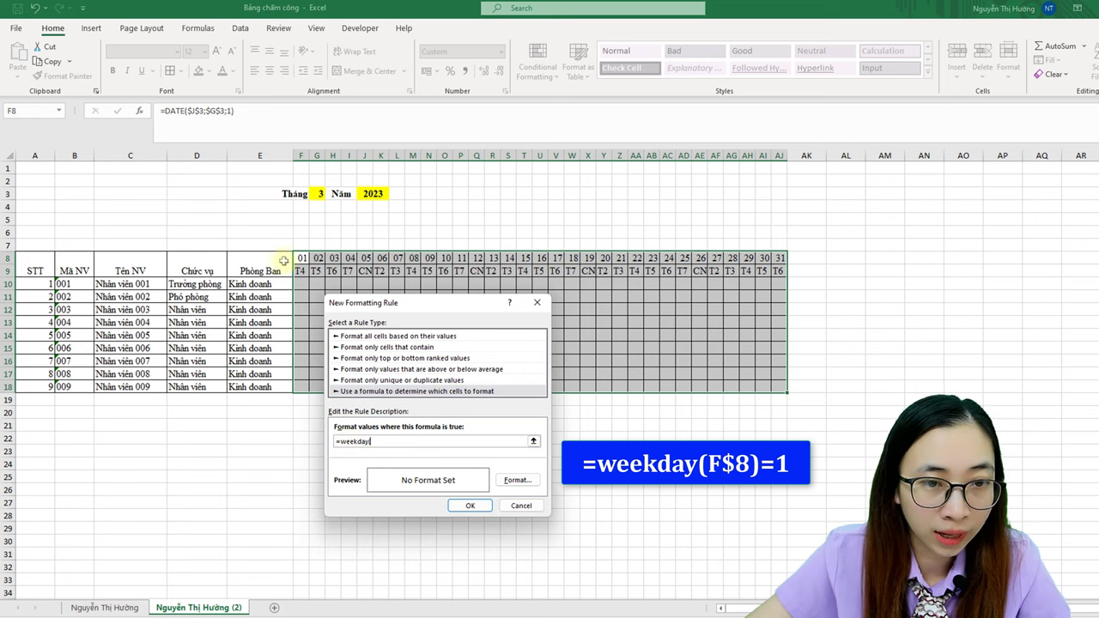
{"action": "left_click", "coordinate": [298, 256]}
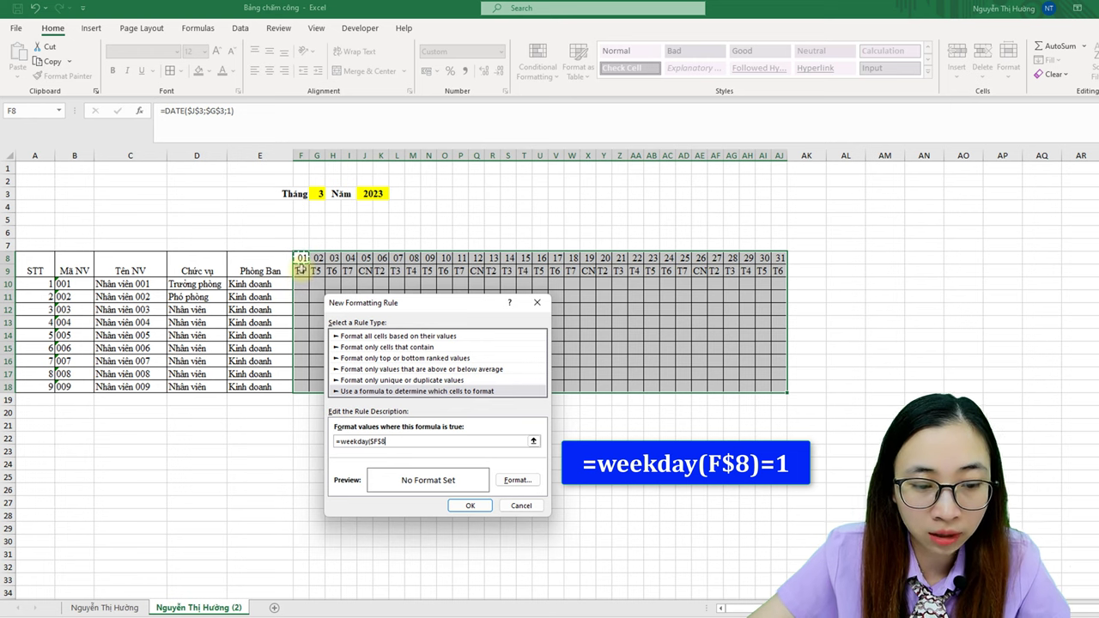
{"action": "key", "text": "F4"}
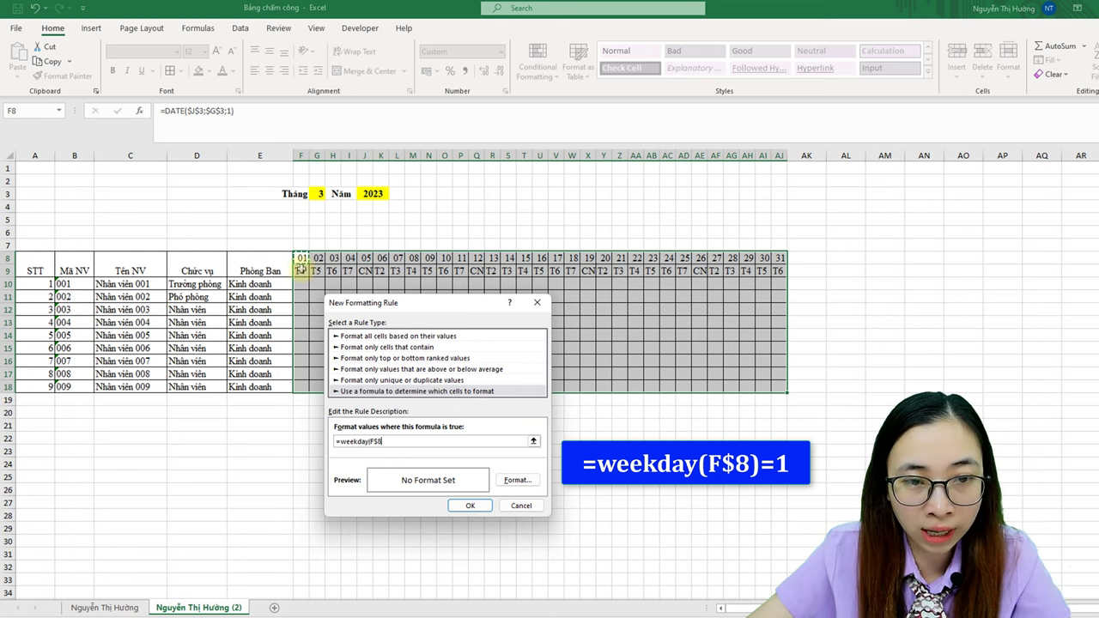
{"action": "type", "text": ")"}
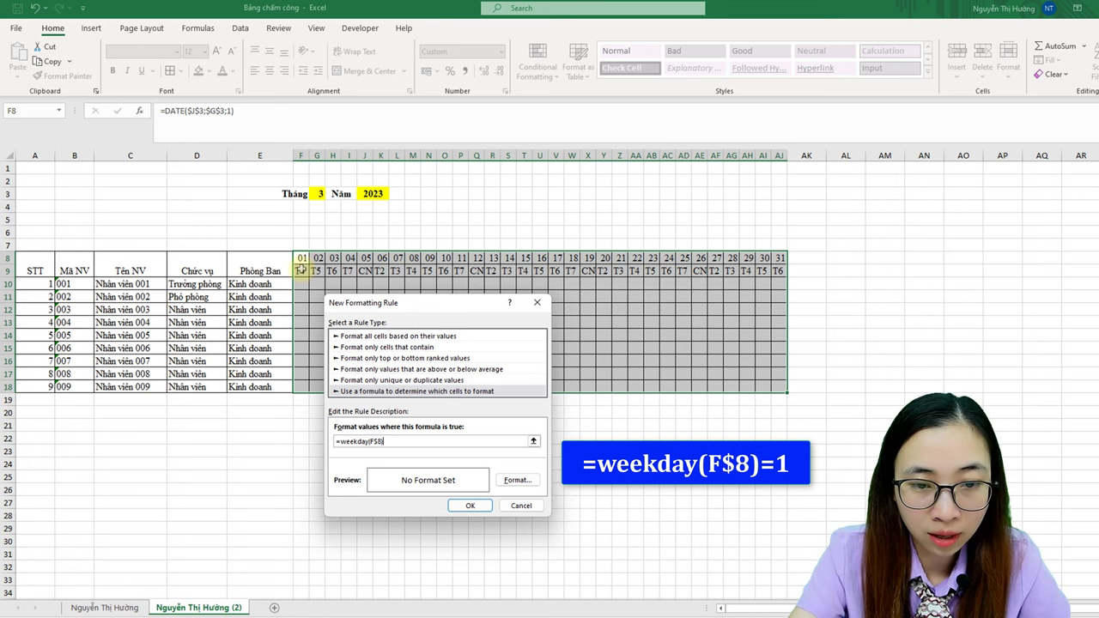
{"action": "type", "text": "=1"}
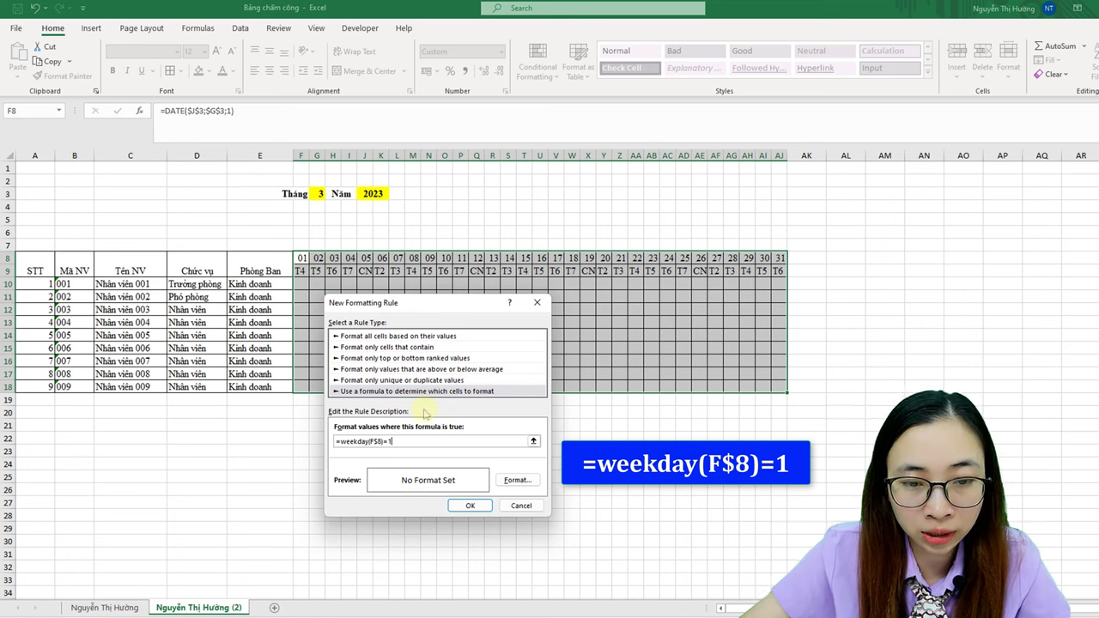
Step: Give the Sunday rule a gold fill and confirm it
{"action": "left_click", "coordinate": [517, 481]}
{"action": "left_click", "coordinate": [128, 251]}
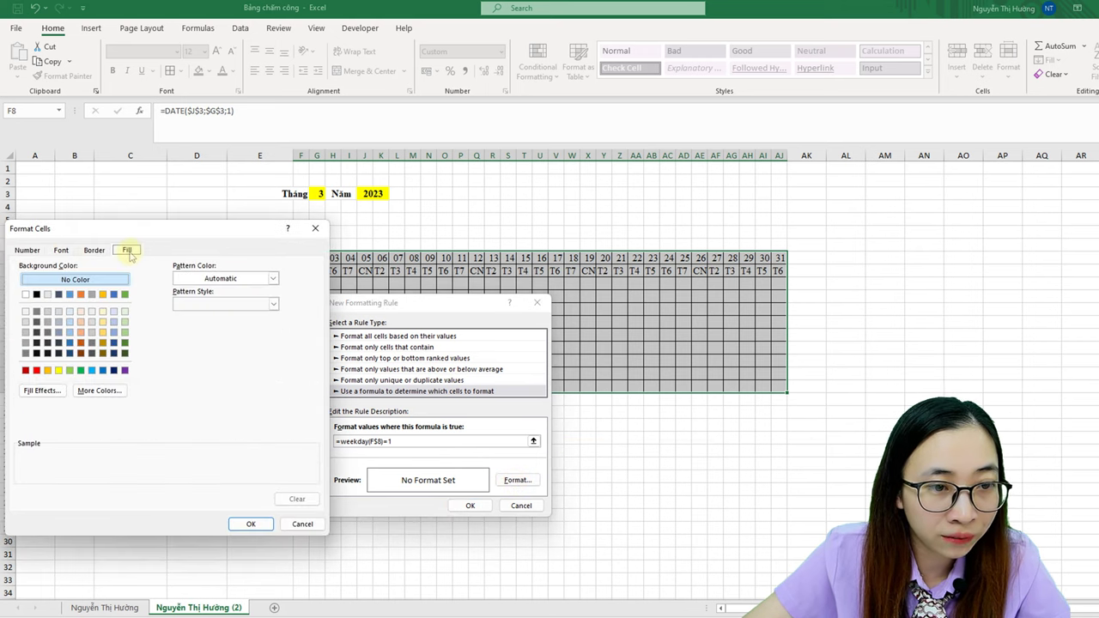
{"action": "left_click", "coordinate": [104, 335]}
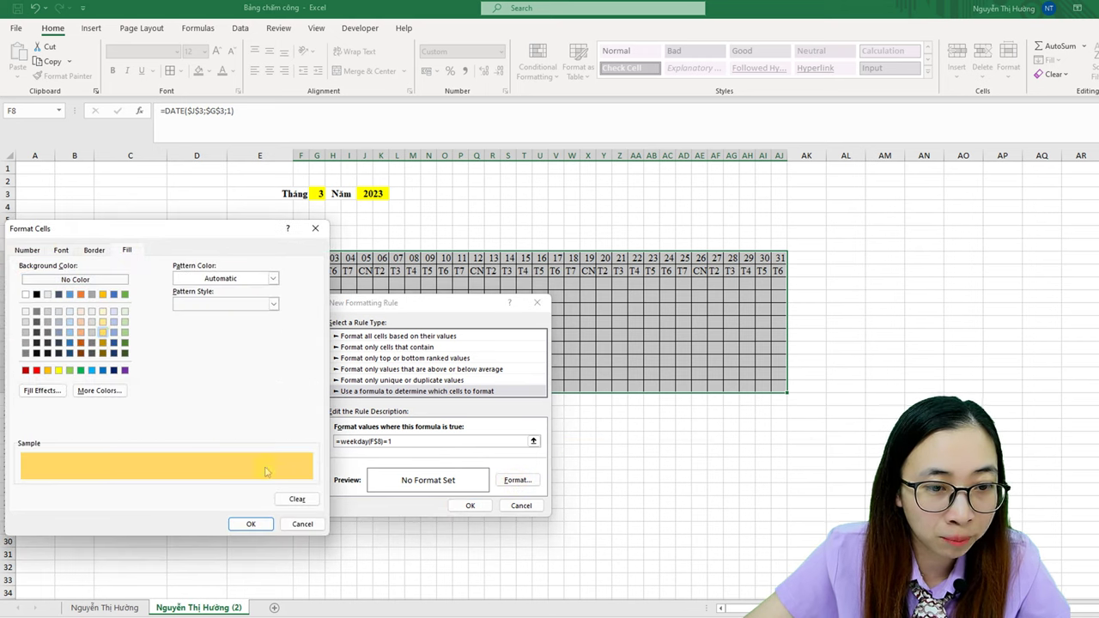
{"action": "left_click", "coordinate": [250, 524]}
Step: Apply the gold Sunday highlighting rule and check the shaded columns in the grid
{"action": "left_click", "coordinate": [469, 509]}
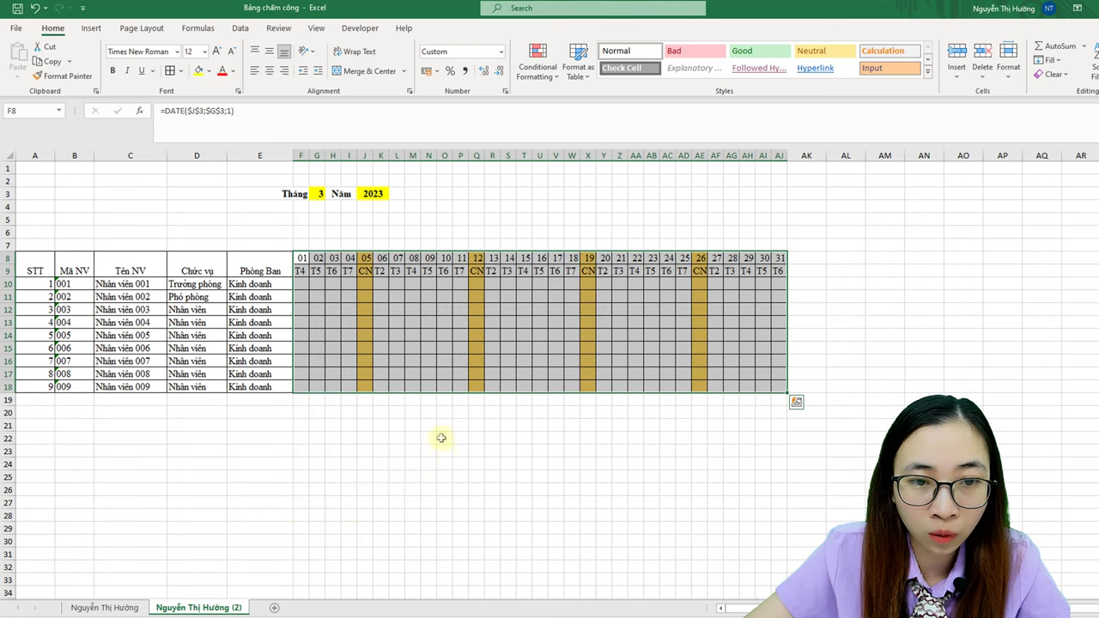
{"action": "left_click", "coordinate": [587, 271]}
{"action": "left_click", "coordinate": [577, 387]}
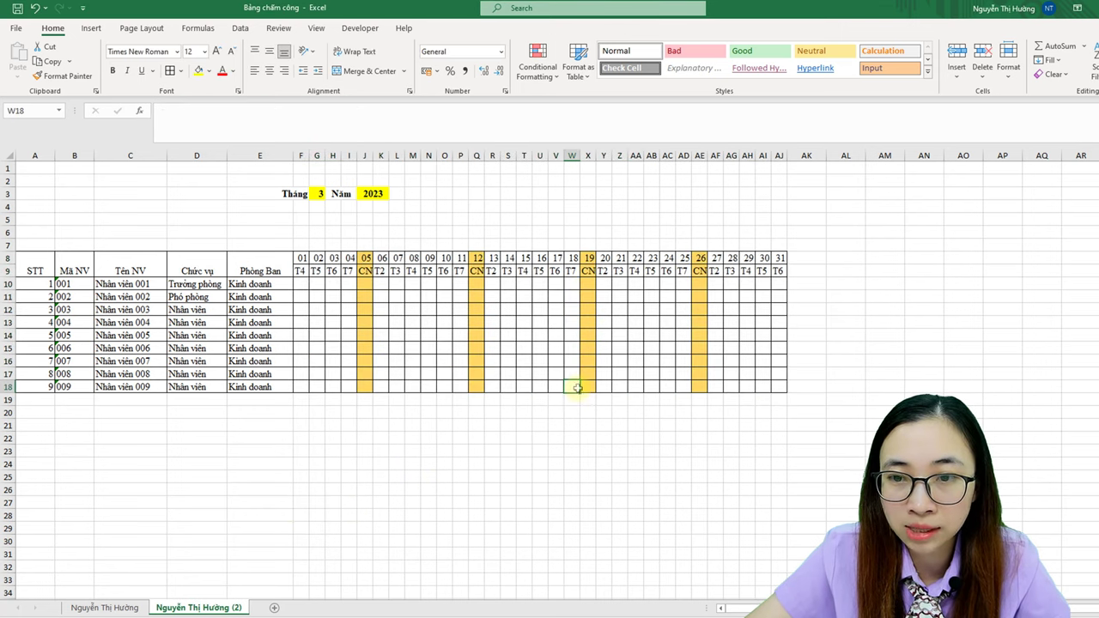
{"action": "left_click", "coordinate": [543, 334]}
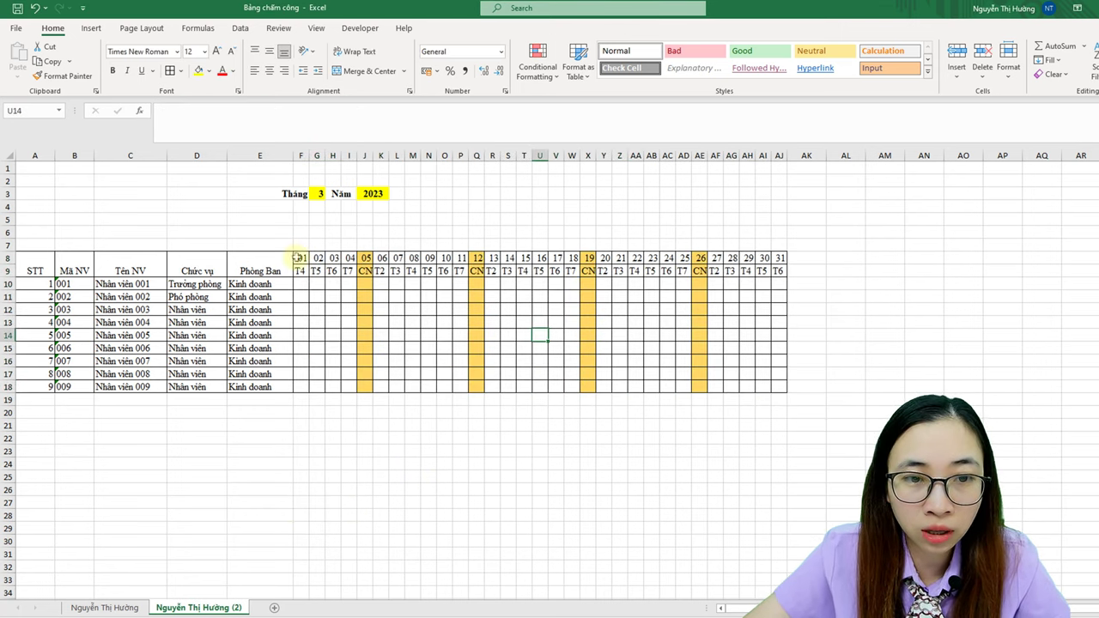
Step: Create a new formula rule =WEEKDAY(F$8)=7 for the date headers and grid F8:AJ18
{"action": "left_click_drag", "start_coordinate": [296, 258], "coordinate": [778, 388]}
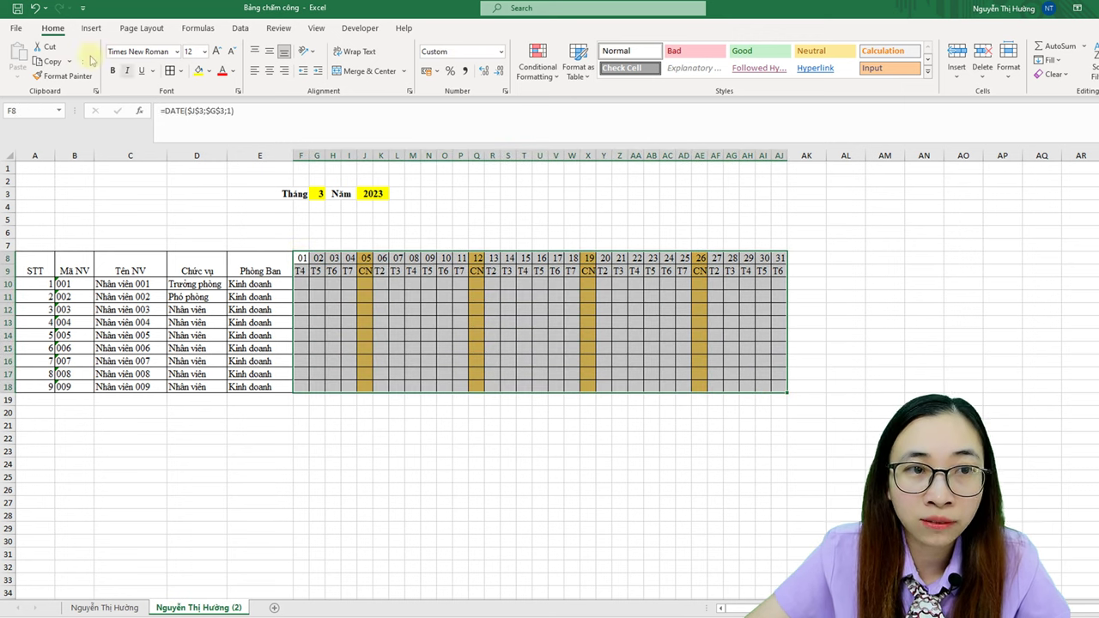
{"action": "left_click", "coordinate": [538, 64]}
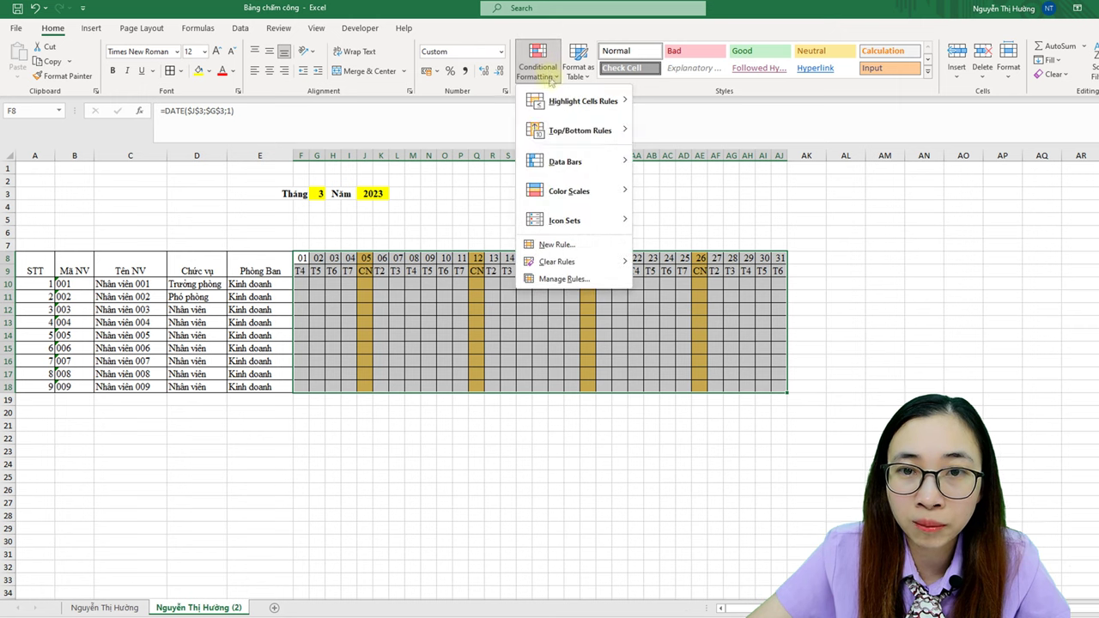
{"action": "left_click", "coordinate": [533, 247]}
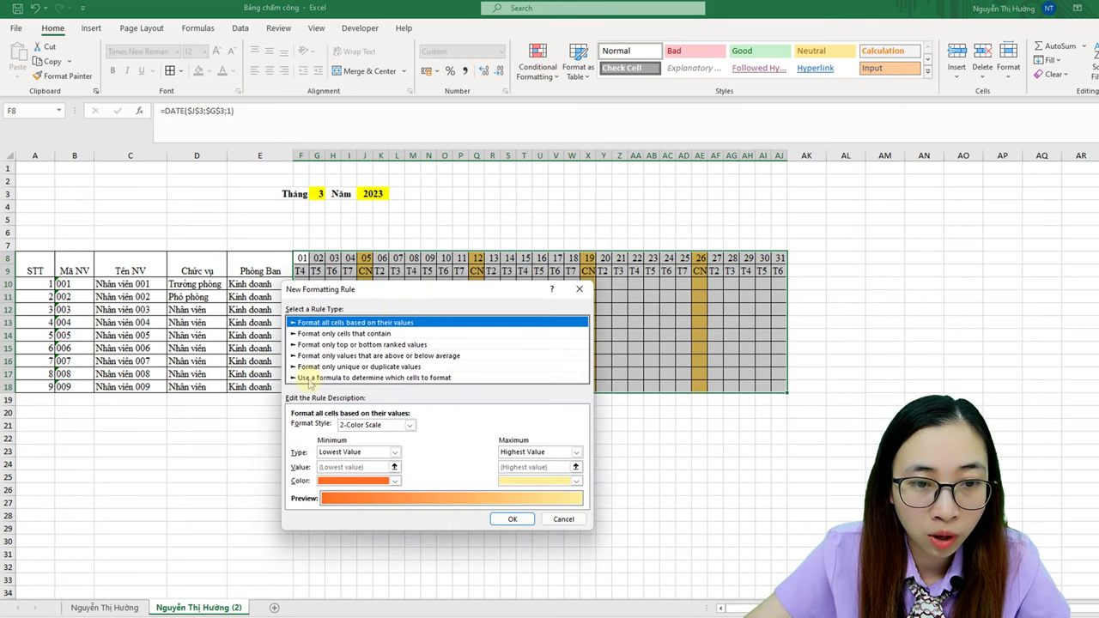
{"action": "left_click", "coordinate": [311, 379]}
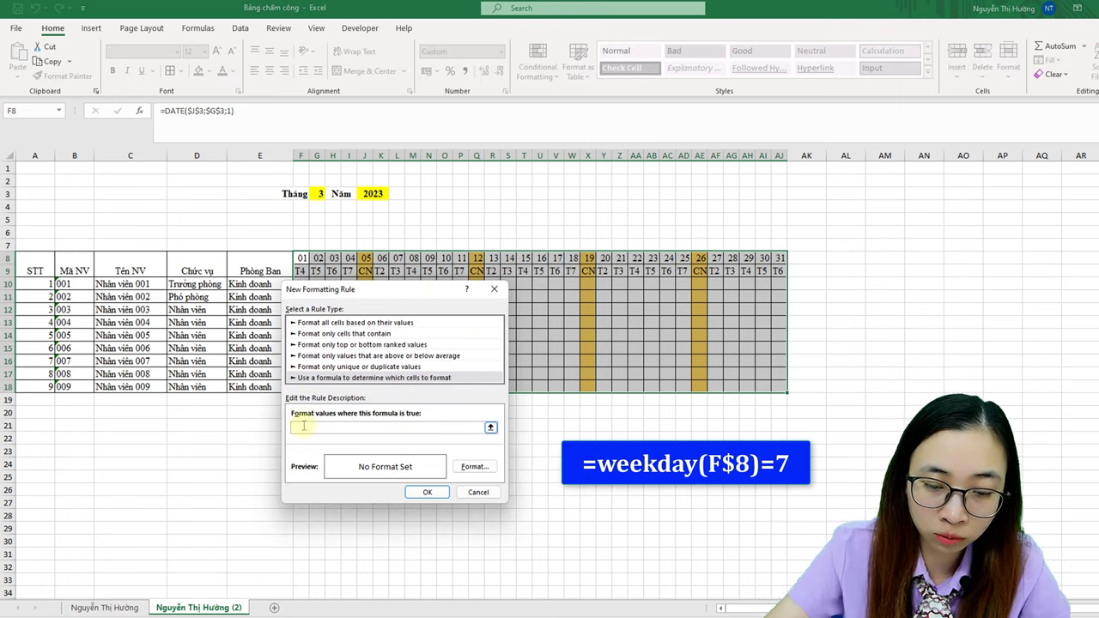
{"action": "left_click", "coordinate": [303, 426]}
{"action": "type", "text": "=wee"}
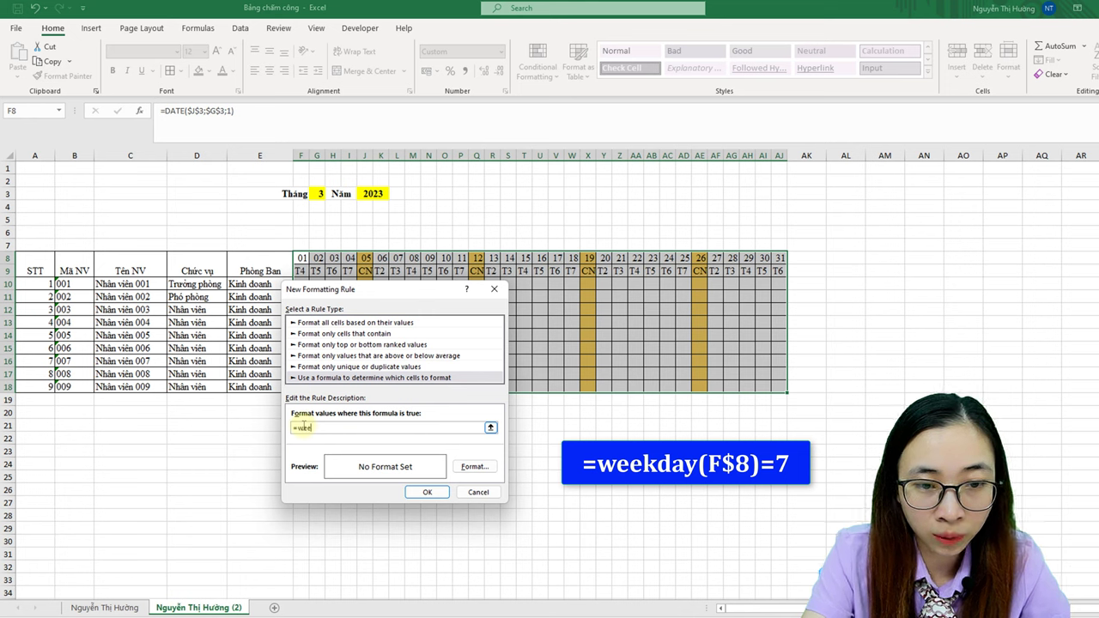
{"action": "type", "text": "("}
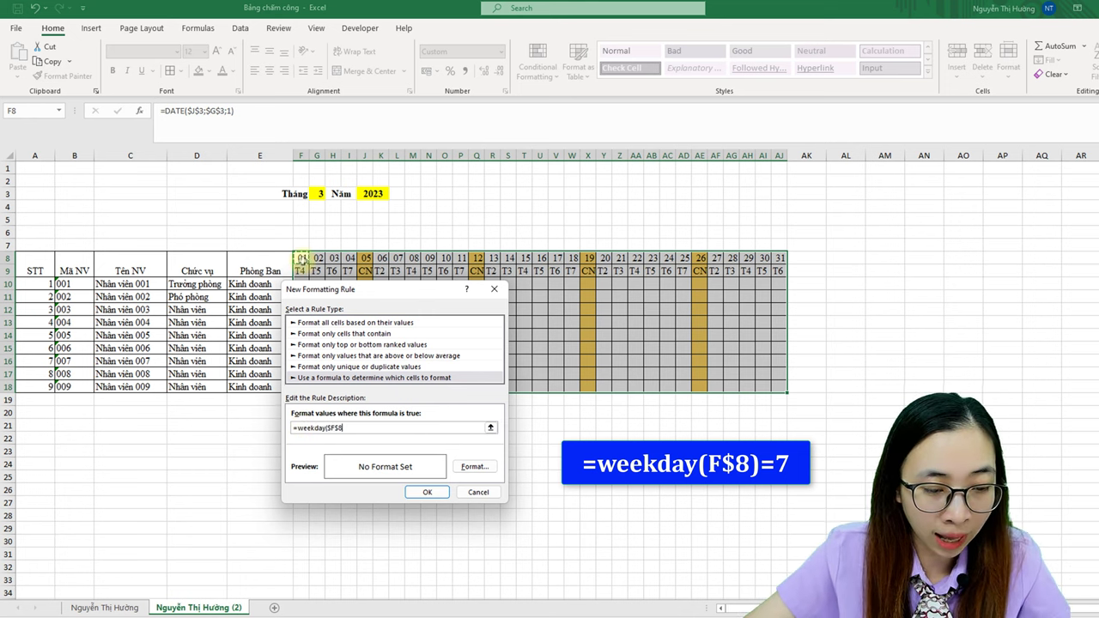
{"action": "key", "text": "F4"}
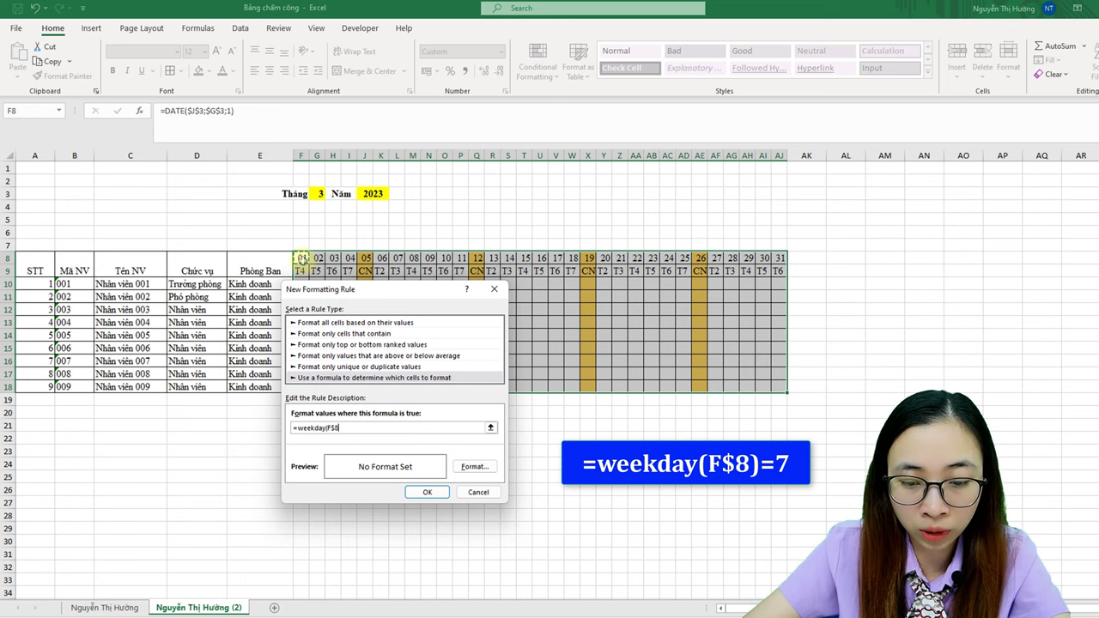
{"action": "type", "text": ")="}
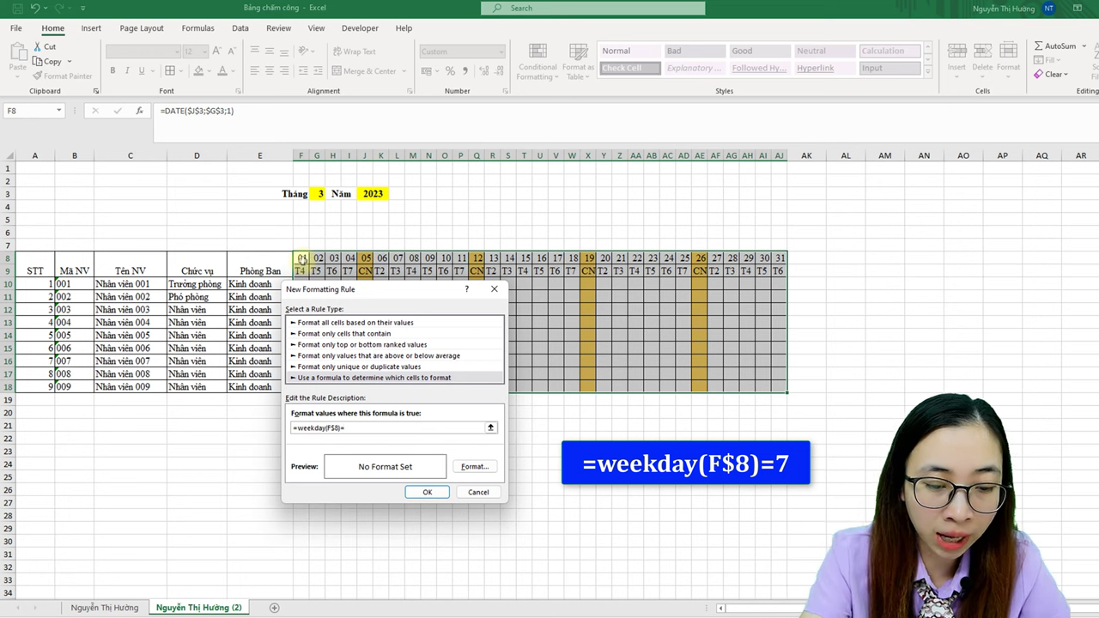
{"action": "type", "text": "7"}
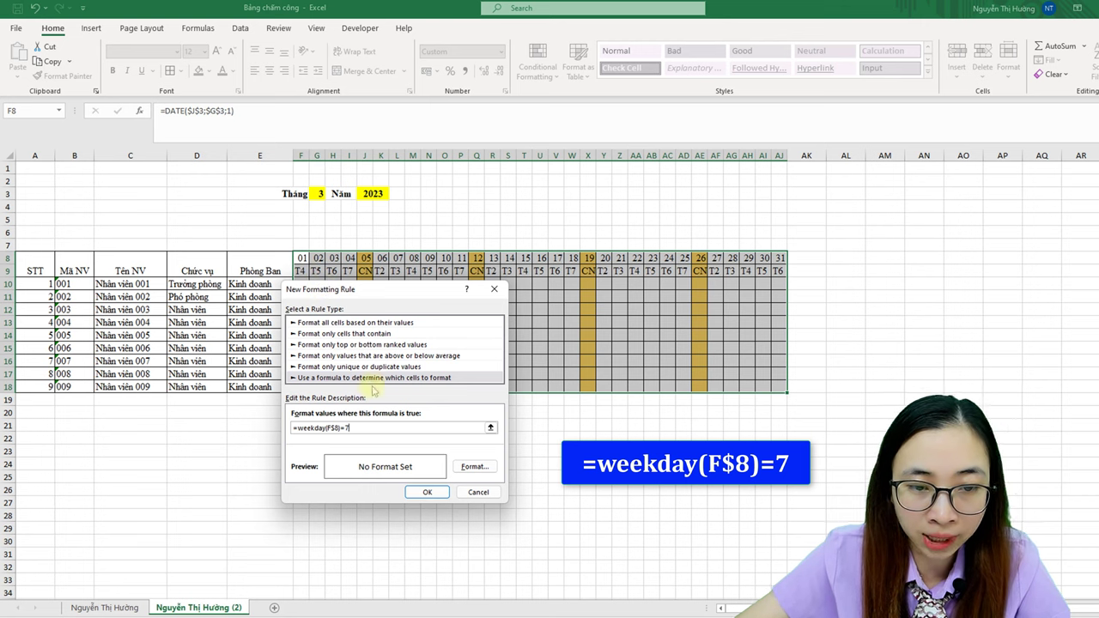
Step: Give the Saturday rule a light green fill and apply it
{"action": "left_click", "coordinate": [475, 467]}
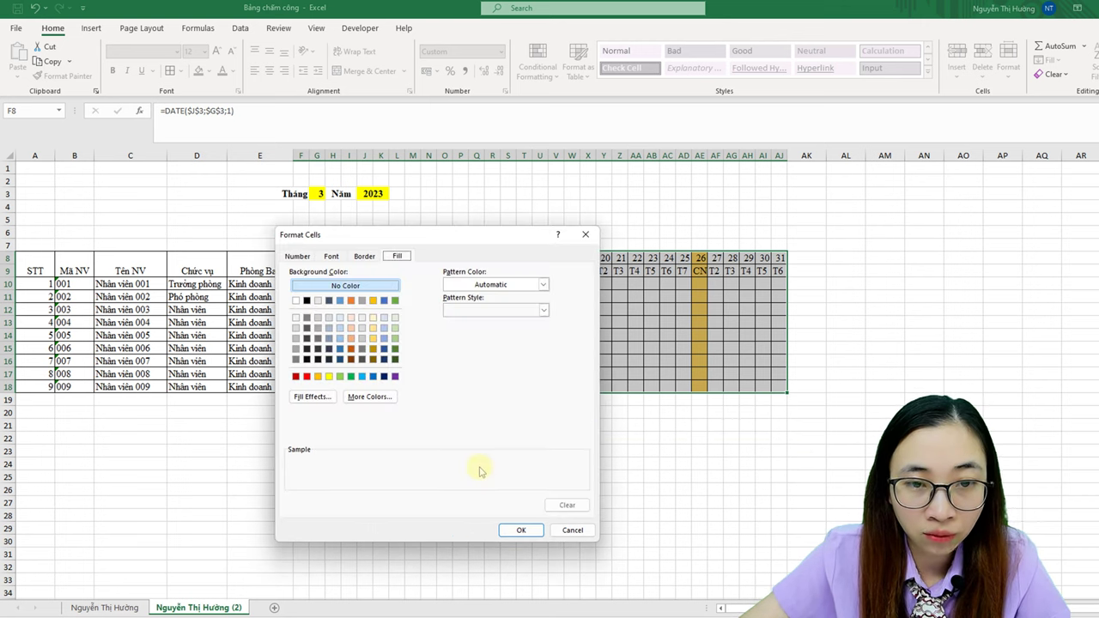
{"action": "left_click", "coordinate": [395, 338]}
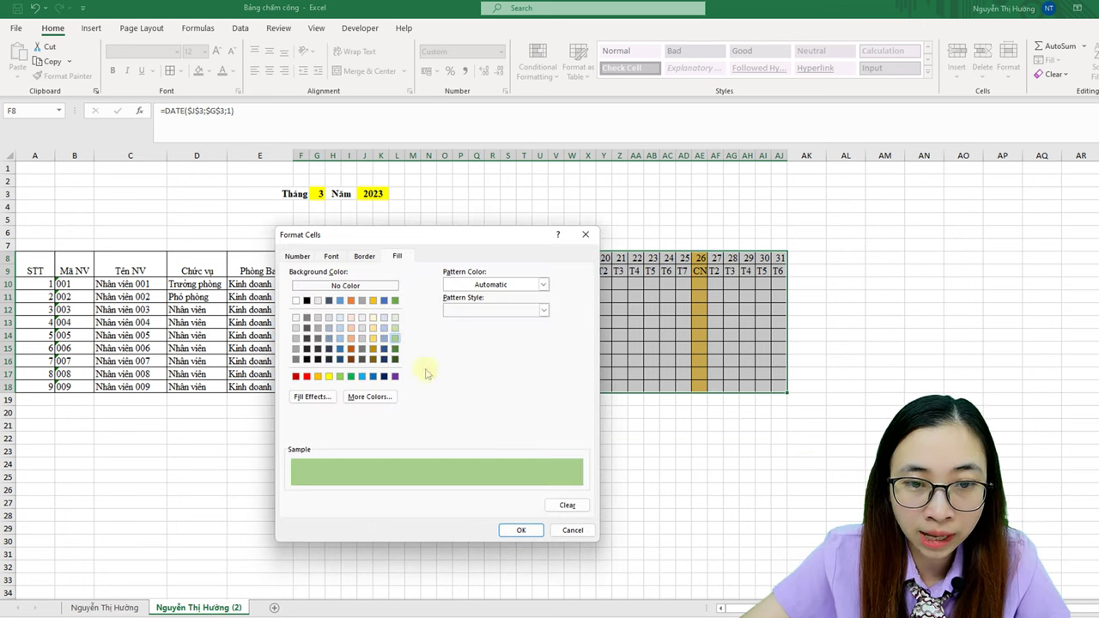
{"action": "left_click", "coordinate": [519, 532]}
{"action": "left_click", "coordinate": [429, 489]}
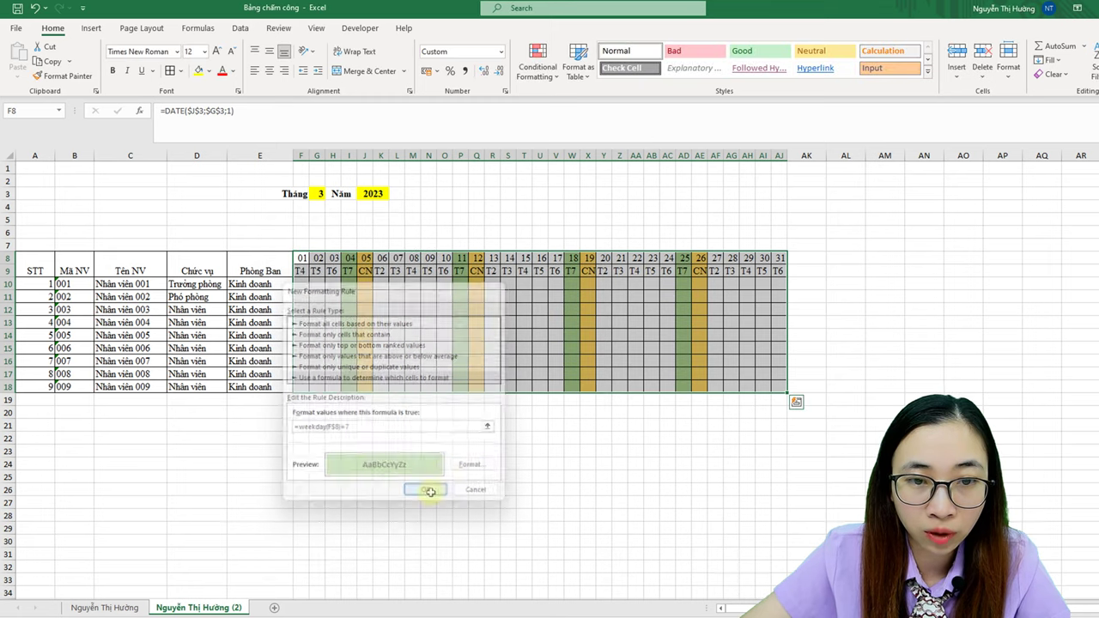
{"action": "left_click", "coordinate": [348, 284]}
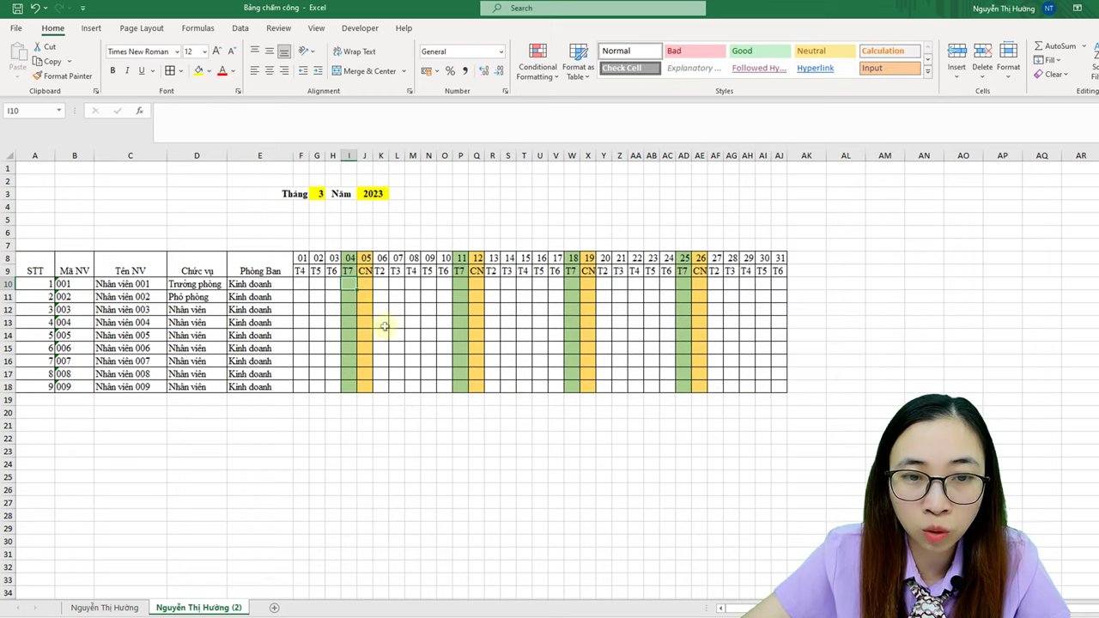
Step: Try months 2 and 6 in cell G3, then set the month to 7
{"action": "left_click", "coordinate": [366, 296]}
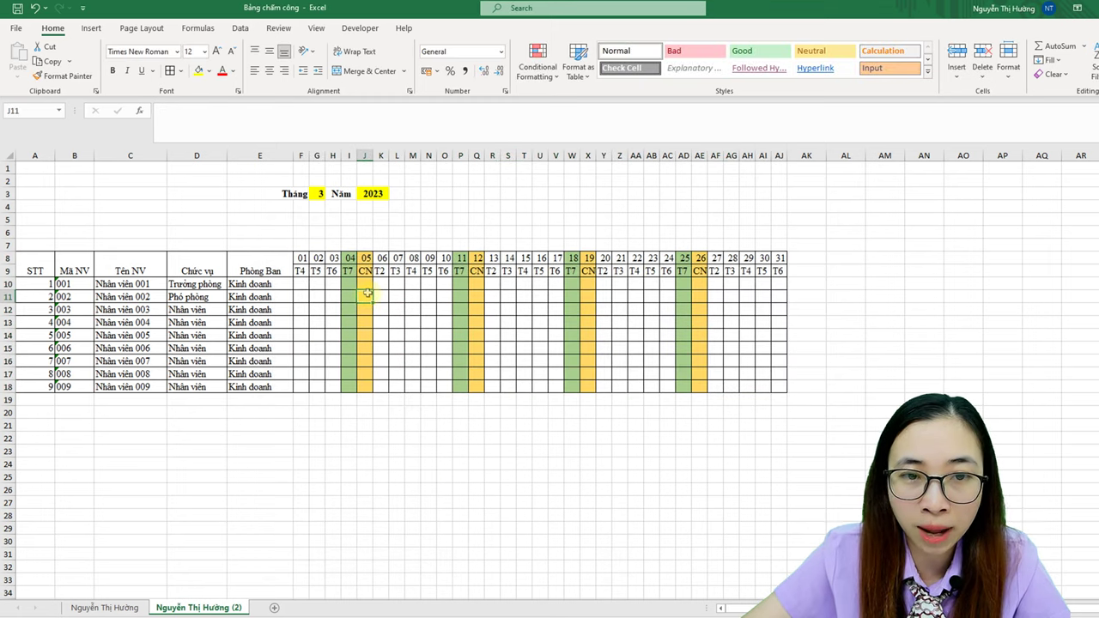
{"action": "left_click", "coordinate": [317, 194]}
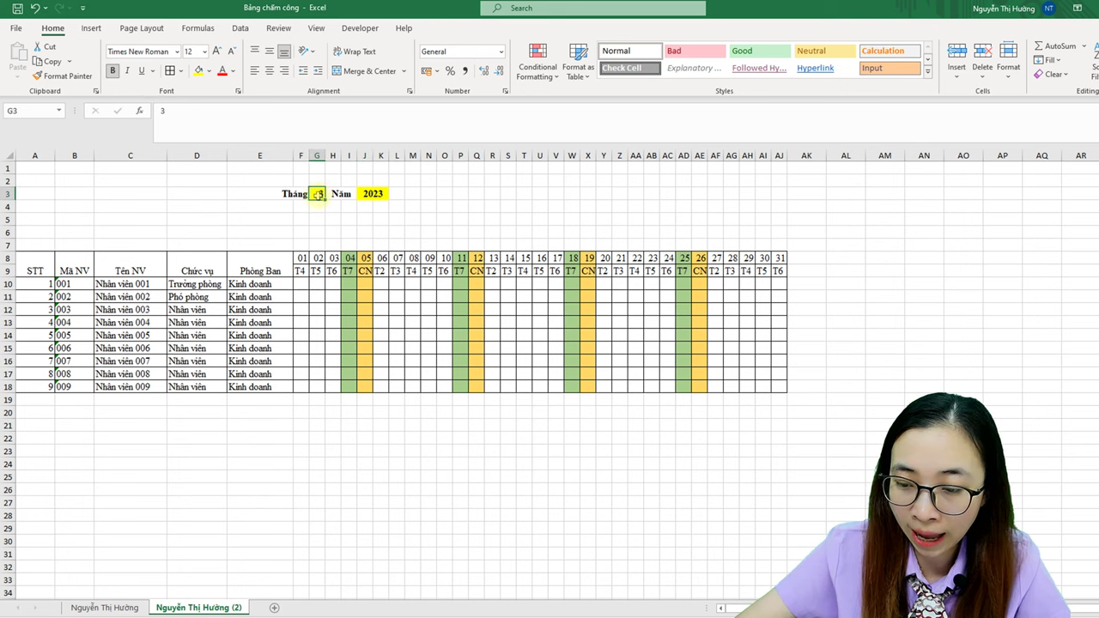
{"action": "type", "text": "2"}
{"action": "key", "text": "Return"}
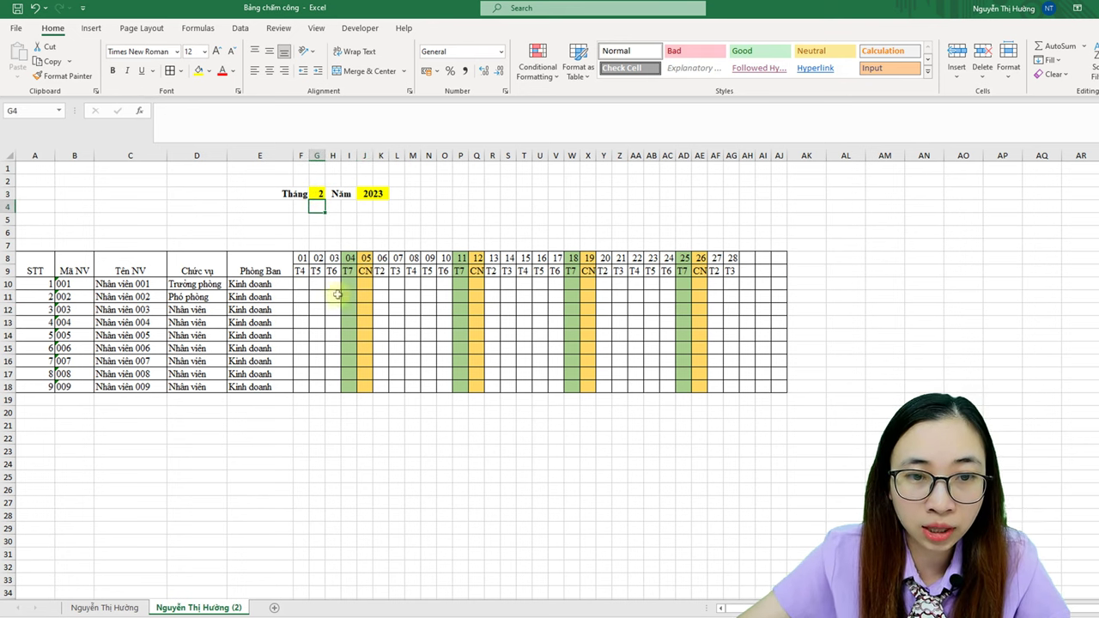
{"action": "left_click", "coordinate": [317, 194]}
{"action": "type", "text": "6"}
{"action": "key", "text": "Return"}
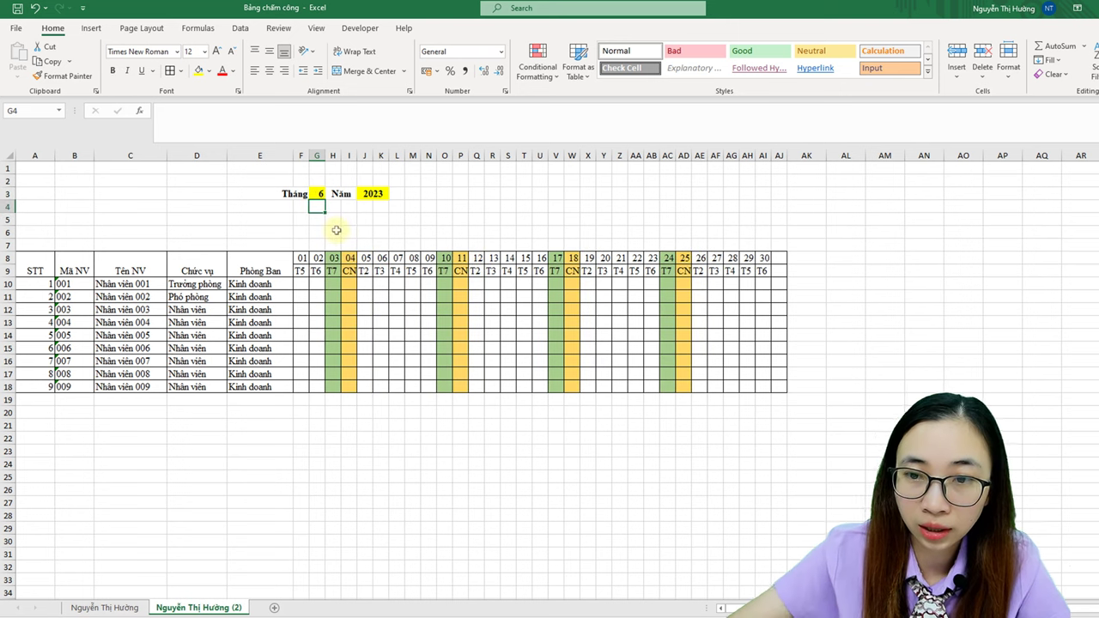
{"action": "left_click", "coordinate": [318, 194]}
{"action": "type", "text": "7"}
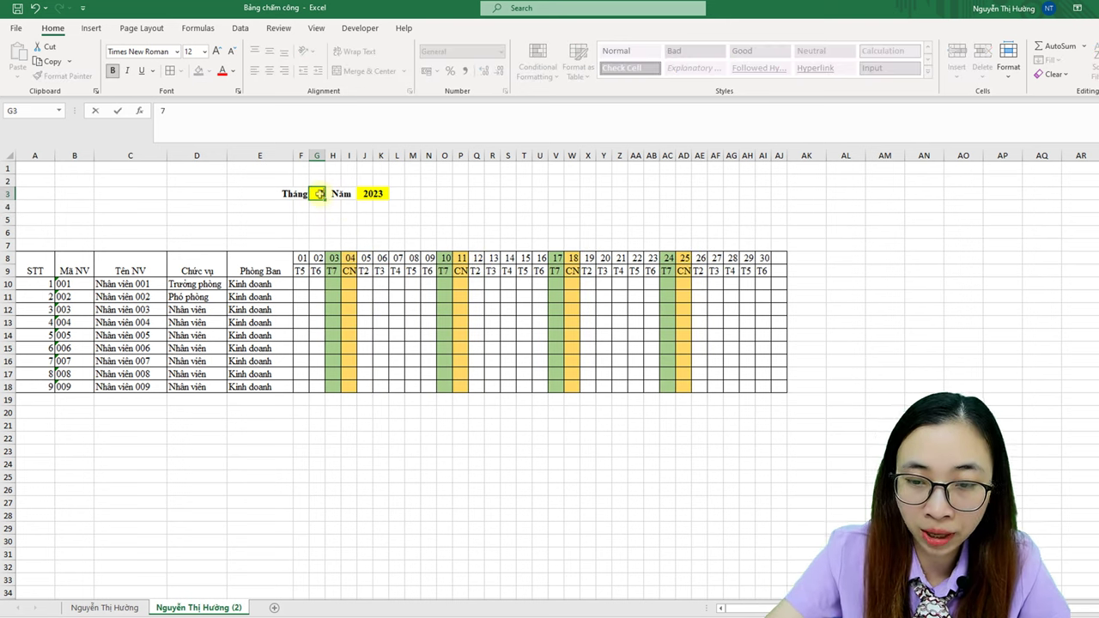
{"action": "left_click", "coordinate": [508, 296]}
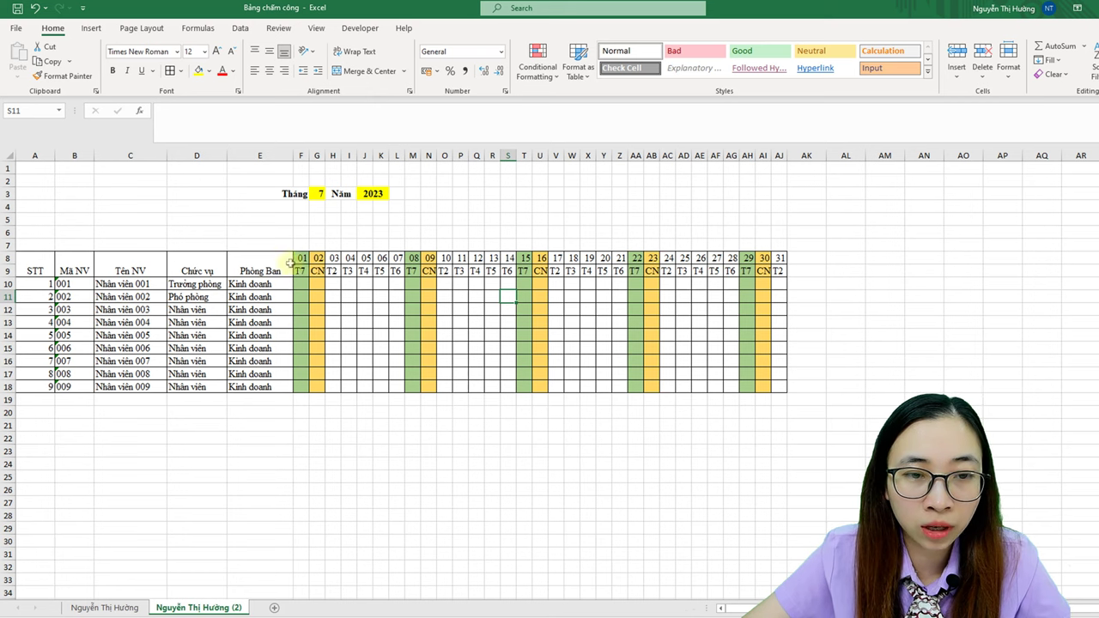
Step: Check the weekday formulas in N9 and AB9, then select cell AK8 beside day 31
{"action": "left_click_drag", "start_coordinate": [290, 261], "coordinate": [388, 271]}
{"action": "left_click", "coordinate": [429, 271]}
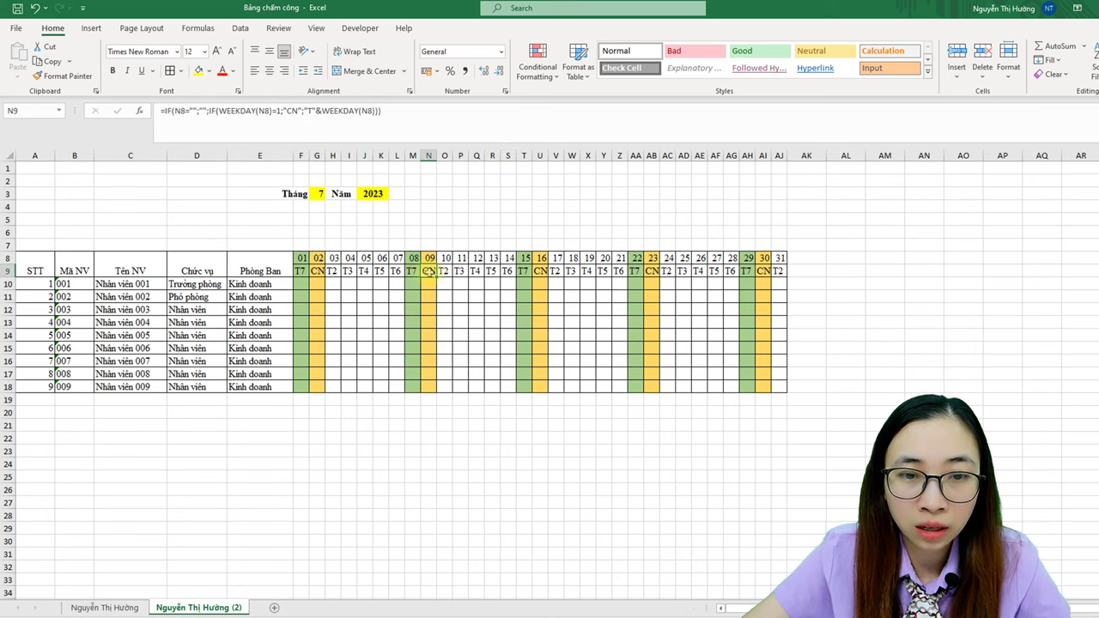
{"action": "left_click", "coordinate": [653, 285]}
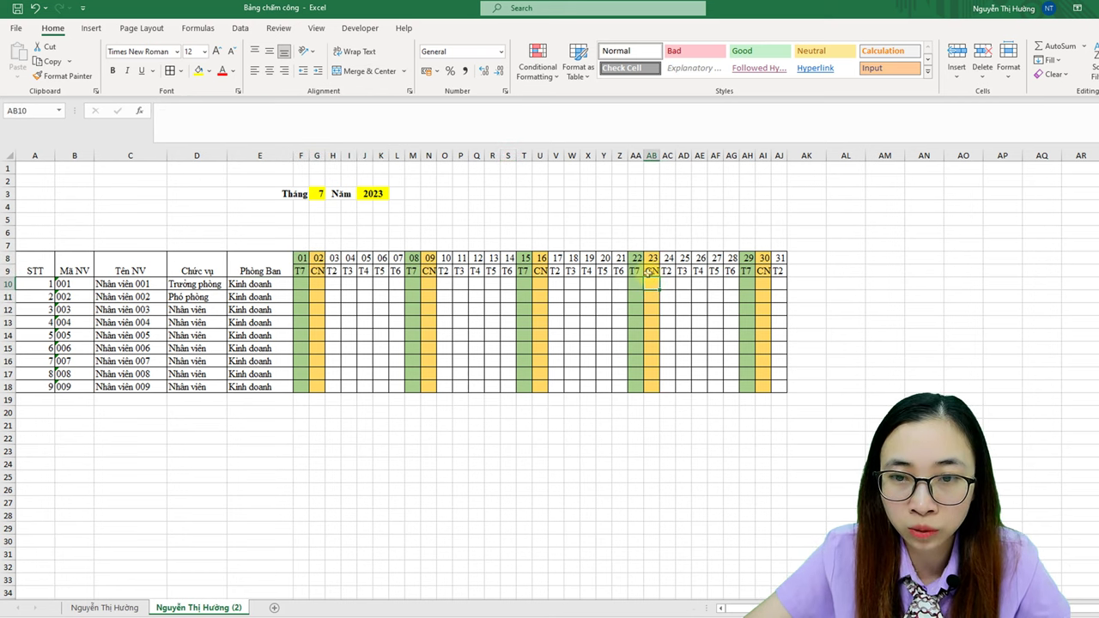
{"action": "left_click", "coordinate": [651, 271]}
{"action": "left_click", "coordinate": [319, 193]}
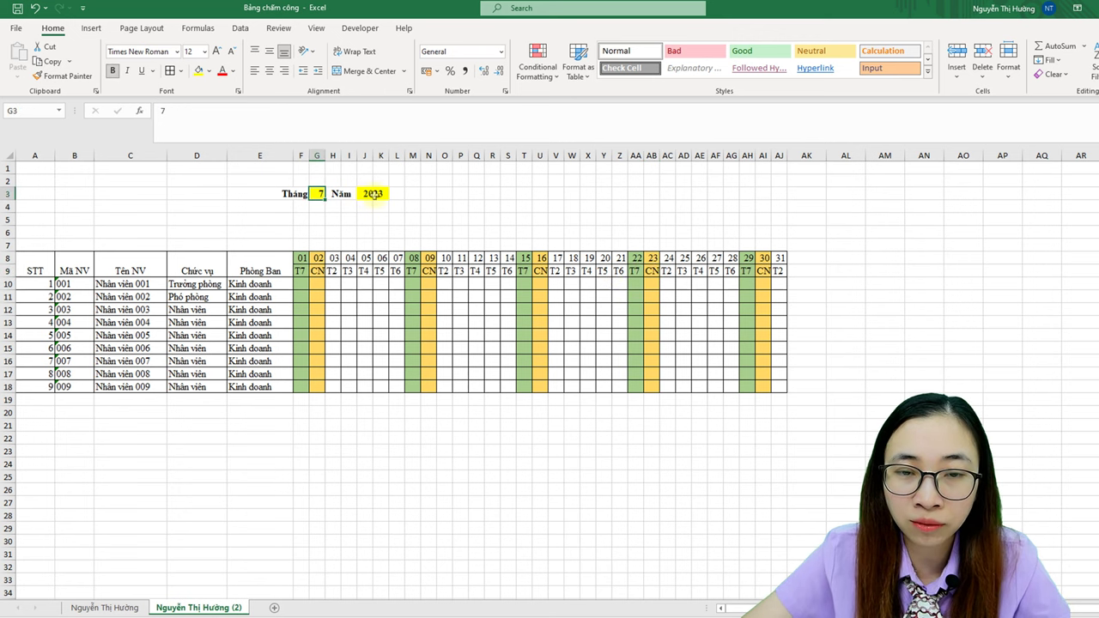
{"action": "left_click", "coordinate": [373, 194]}
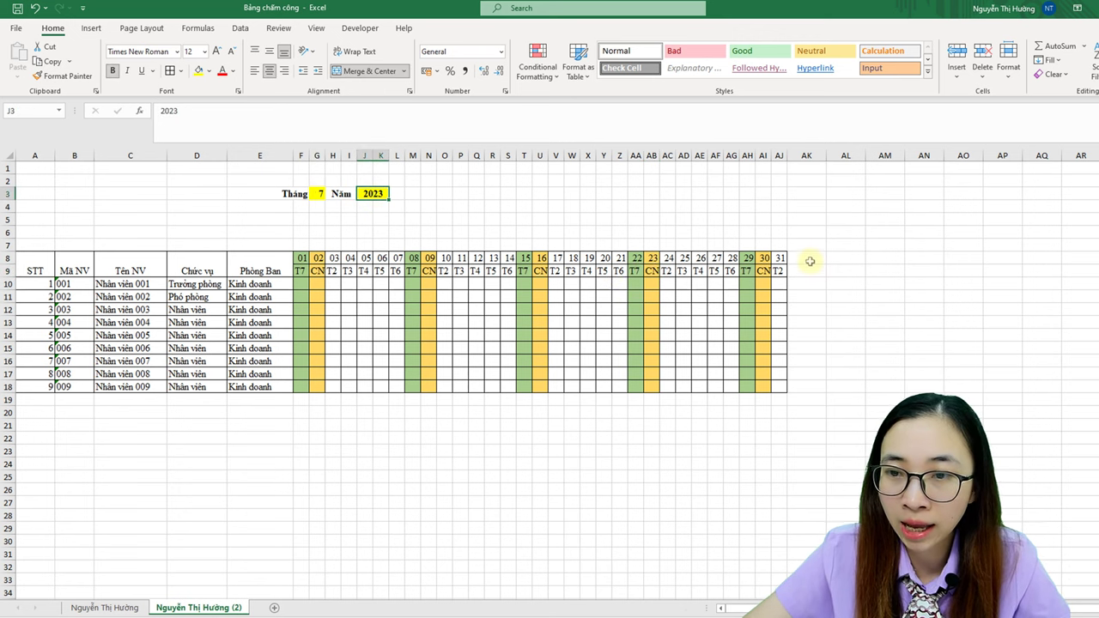
{"action": "left_click_drag", "start_coordinate": [810, 261], "coordinate": [812, 386]}
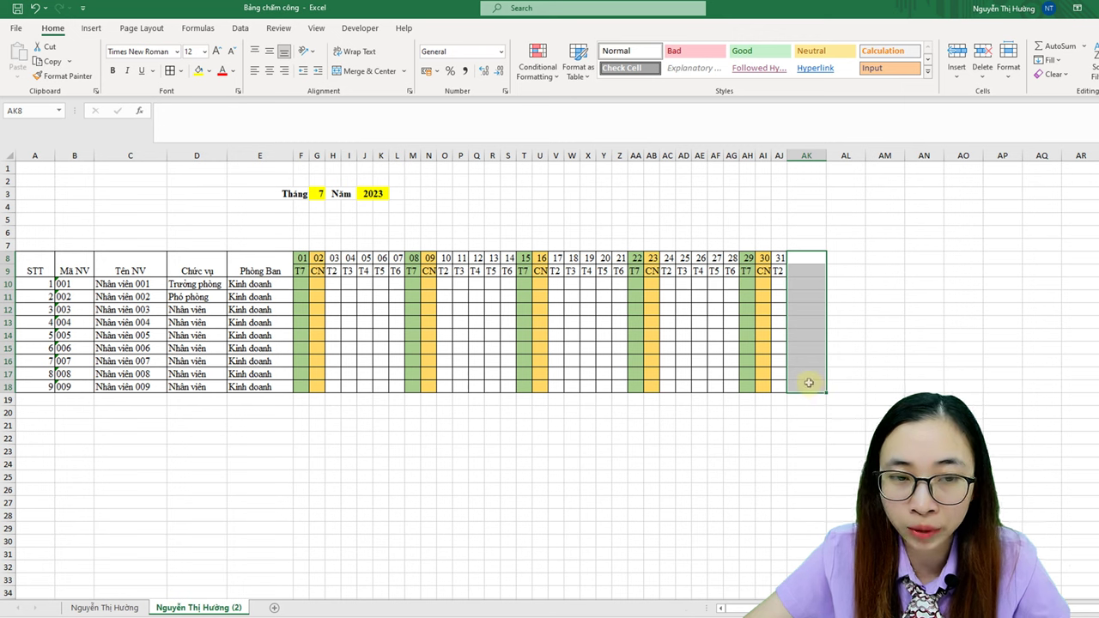
{"action": "left_click", "coordinate": [807, 258]}
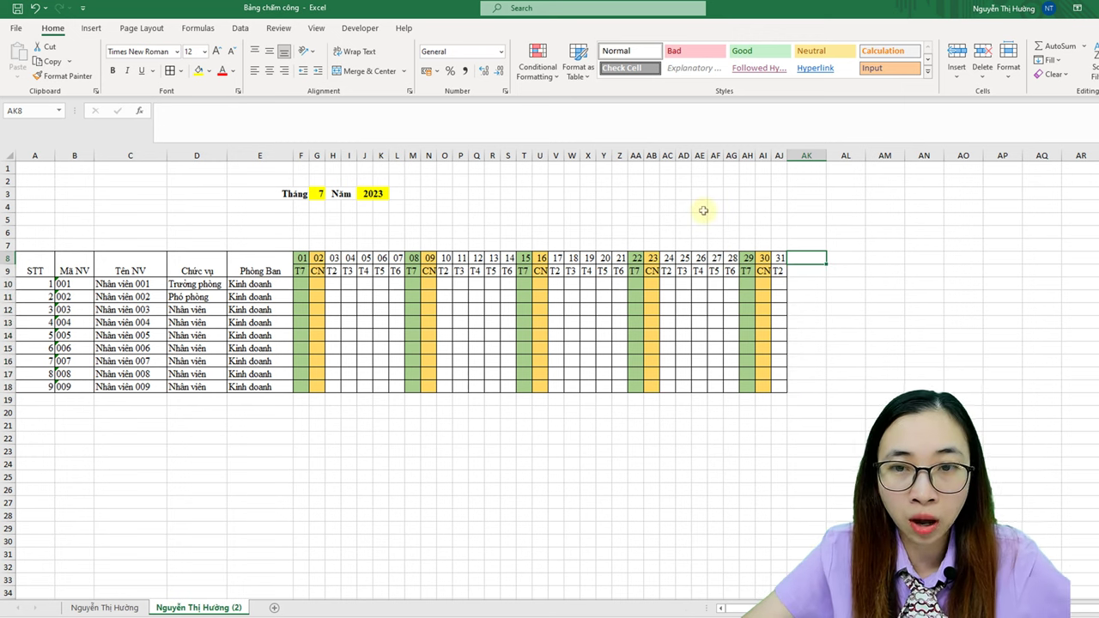
Step: Enter the bold, underlined heading 'Quy tắc:' in cell AC1
{"action": "left_click", "coordinate": [669, 168]}
{"action": "type", "text": "Quy"}
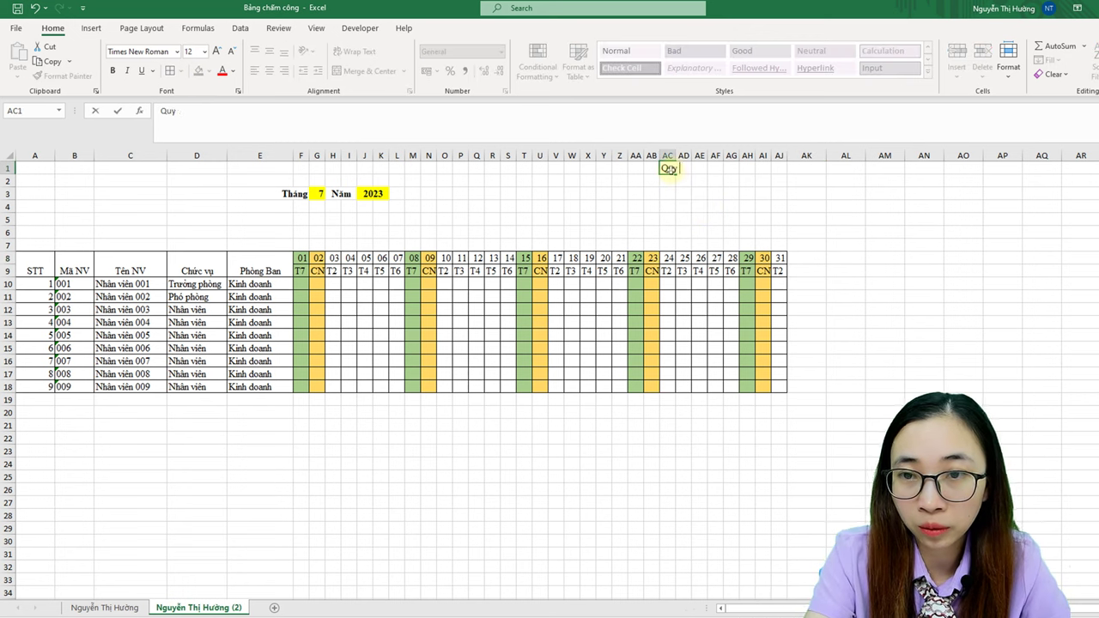
{"action": "type", "text": "cs:"}
{"action": "key", "text": "ctrl+Return"}
{"action": "key", "text": "ctrl+b"}
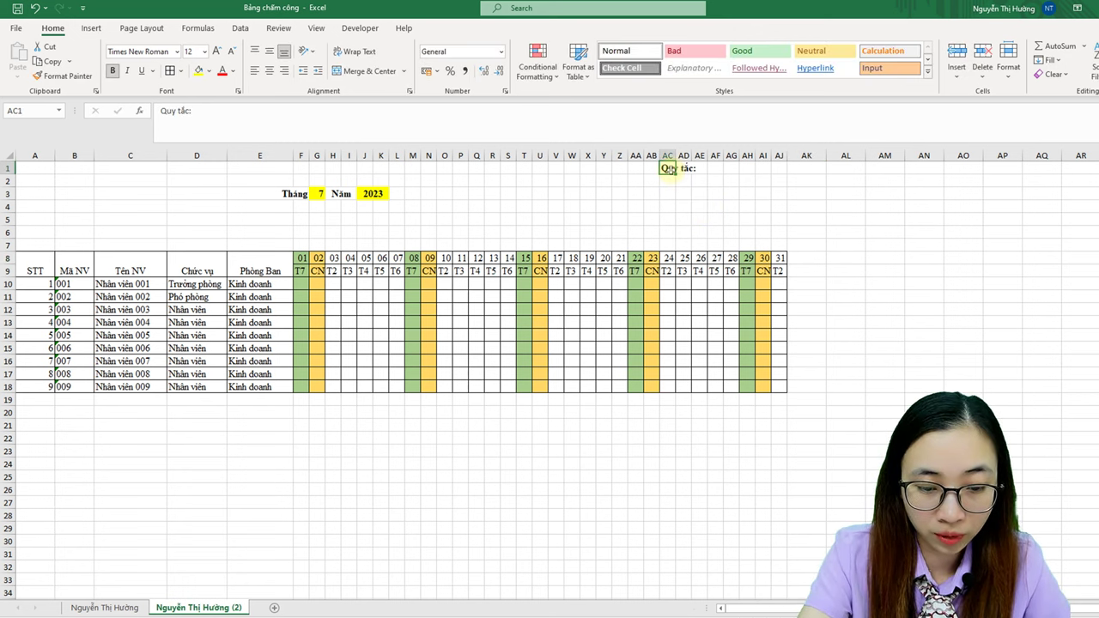
{"action": "key", "text": "ctrl+u"}
Step: Add legend rows Cả ngày = x and Nửa ngày = x/2, moving the x code into AI1
{"action": "key", "text": "Right"}
{"action": "key", "text": "Right"}
{"action": "key", "text": "Right"}
{"action": "type", "text": "Ca"}
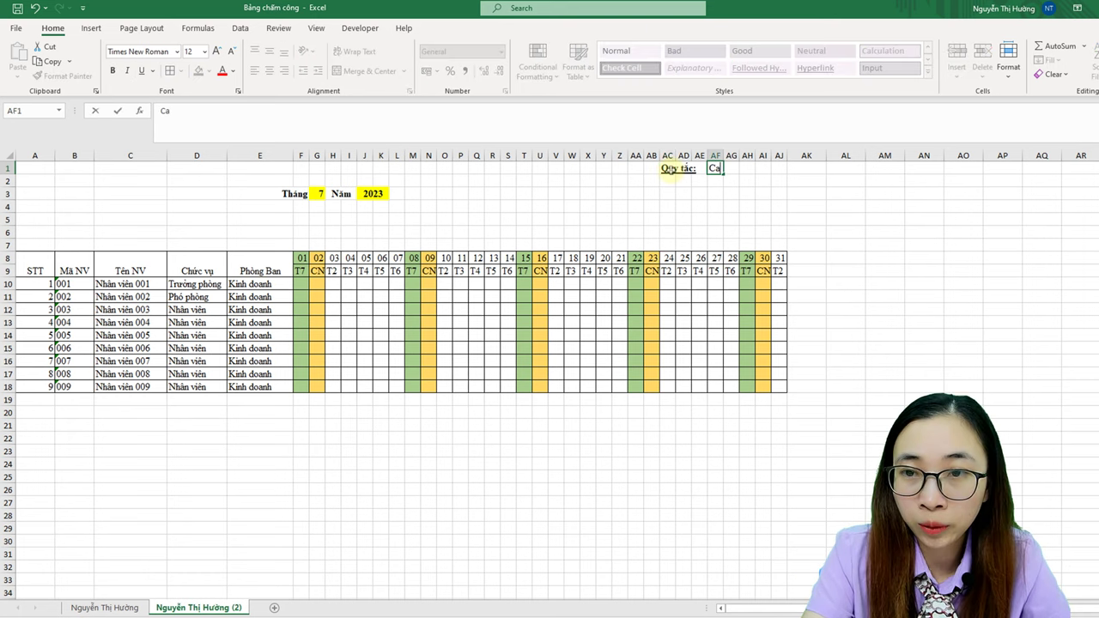
{"action": "key", "text": "Right"}
{"action": "key", "text": "Right"}
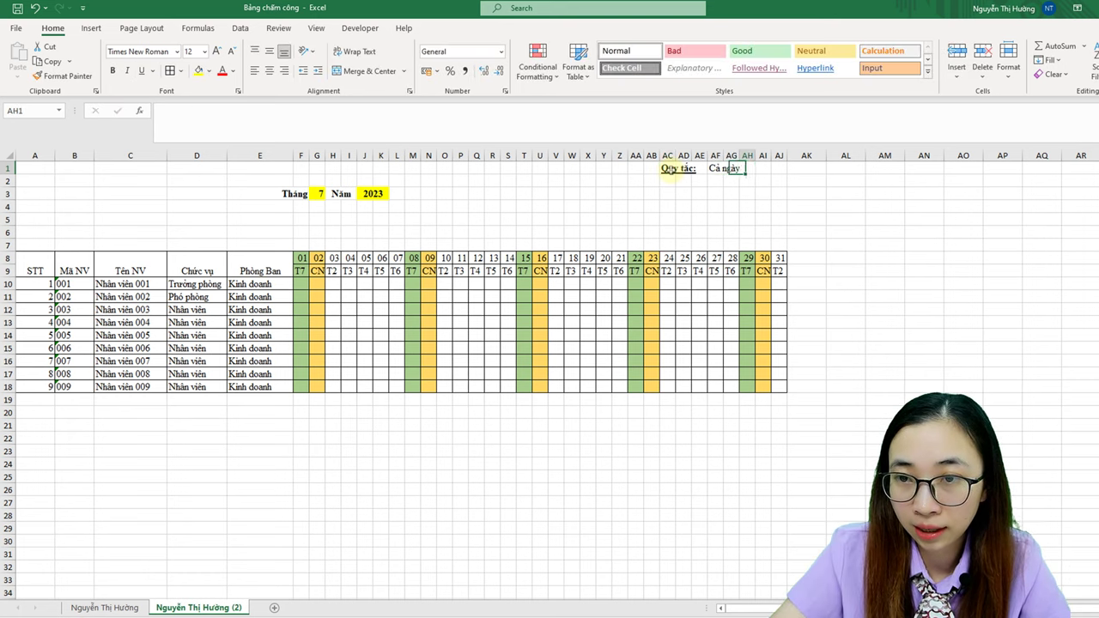
{"action": "type", "text": "x"}
{"action": "key", "text": "Return"}
{"action": "key", "text": "Left"}
{"action": "key", "text": "Left"}
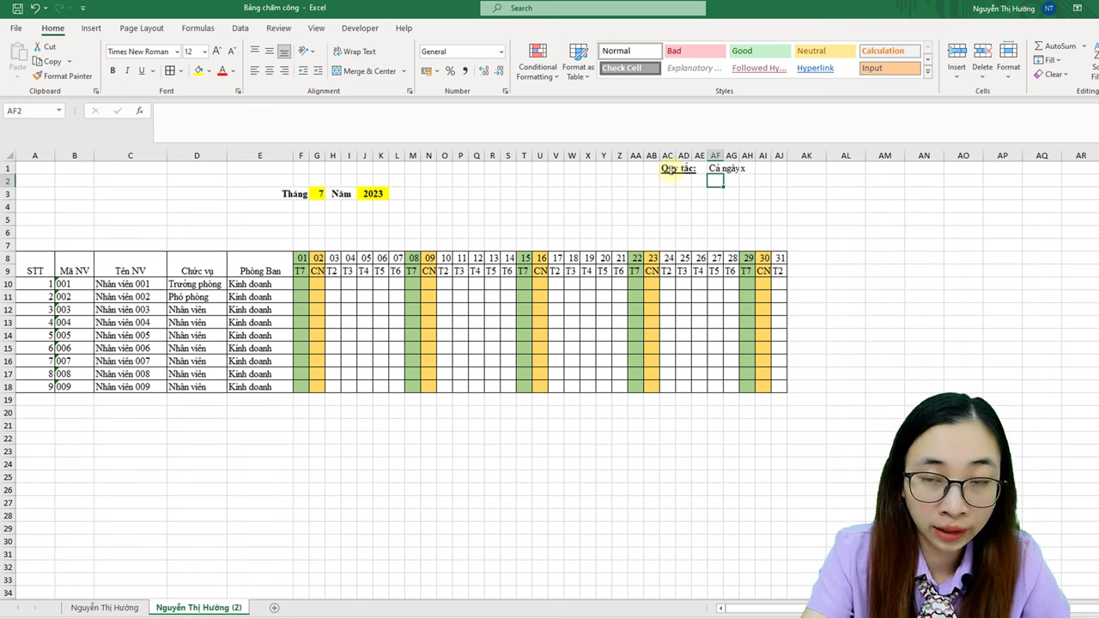
{"action": "type", "text": "Nư"}
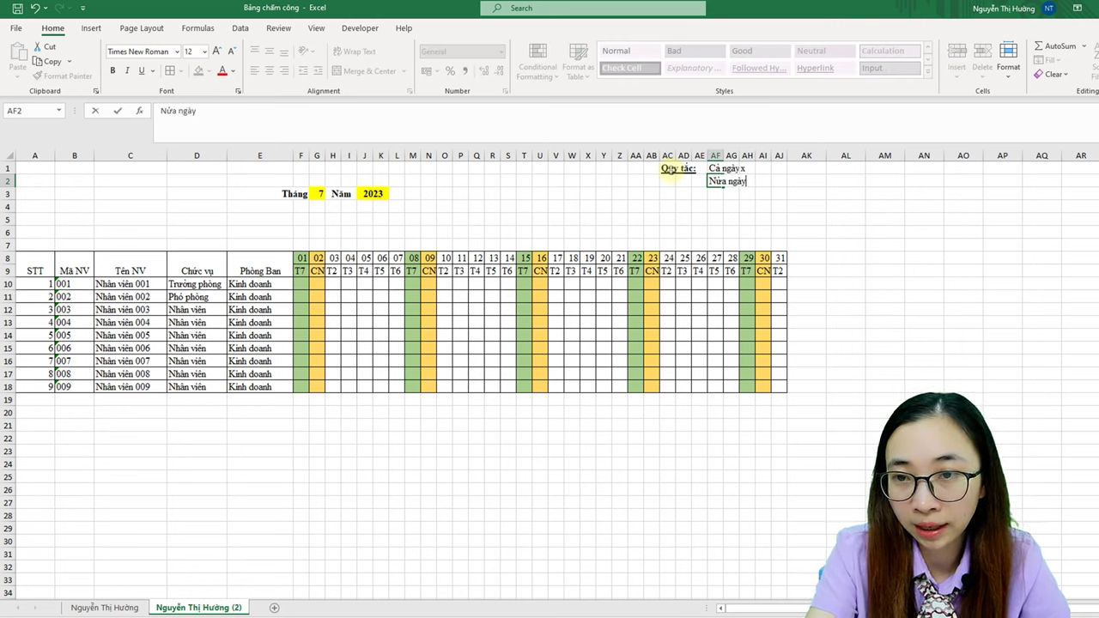
{"action": "key", "text": "Right"}
{"action": "key", "text": "Right"}
{"action": "key", "text": "Right"}
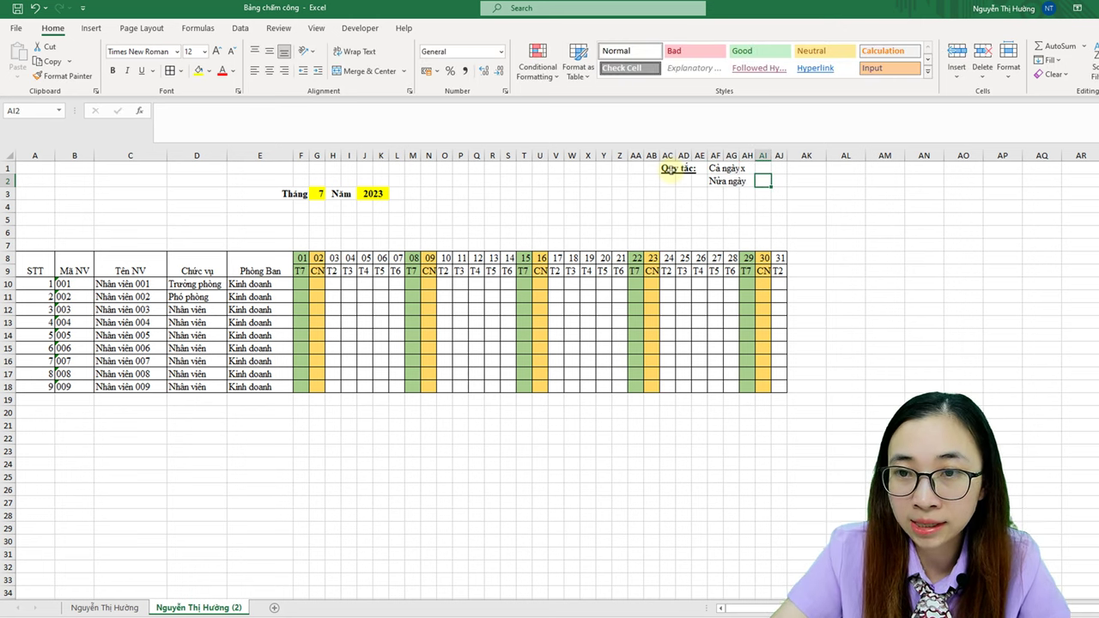
{"action": "type", "text": "x/2"}
{"action": "key", "text": "Up"}
{"action": "key", "text": "Left"}
{"action": "key", "text": "ctrl+c"}
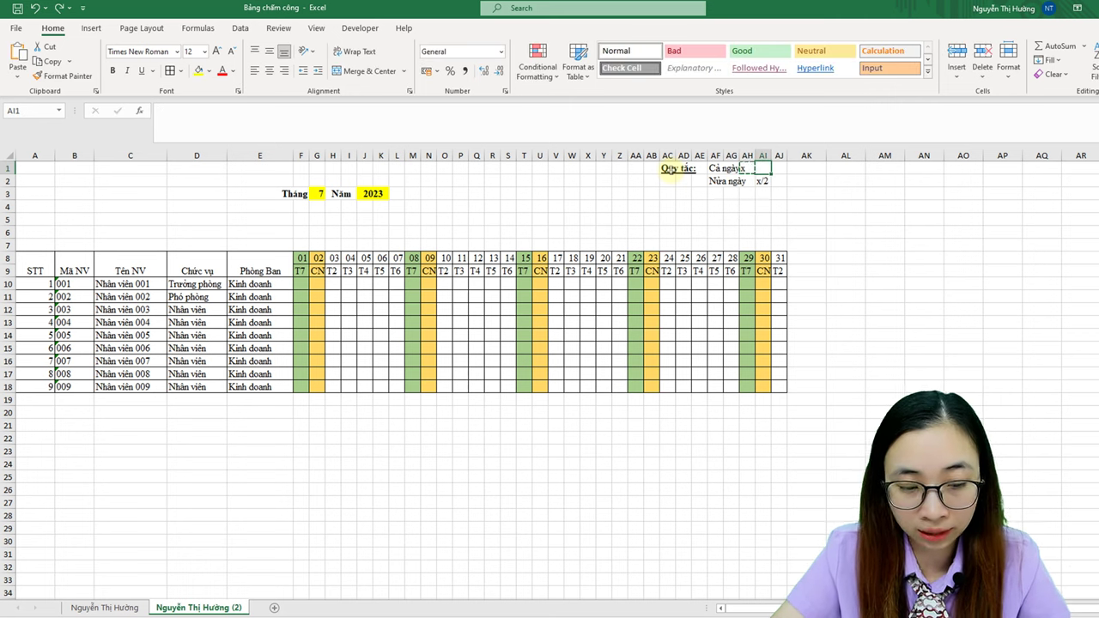
{"action": "key", "text": "ctrl+v"}
{"action": "key", "text": "Down"}
{"action": "key", "text": "Down"}
{"action": "key", "text": "Left"}
{"action": "key", "text": "Left"}
{"action": "key", "text": "Left"}
Step: Add legend rows Nghỉ phép = P and Nghỉ ốm = O
{"action": "type", "text": "Ngh"}
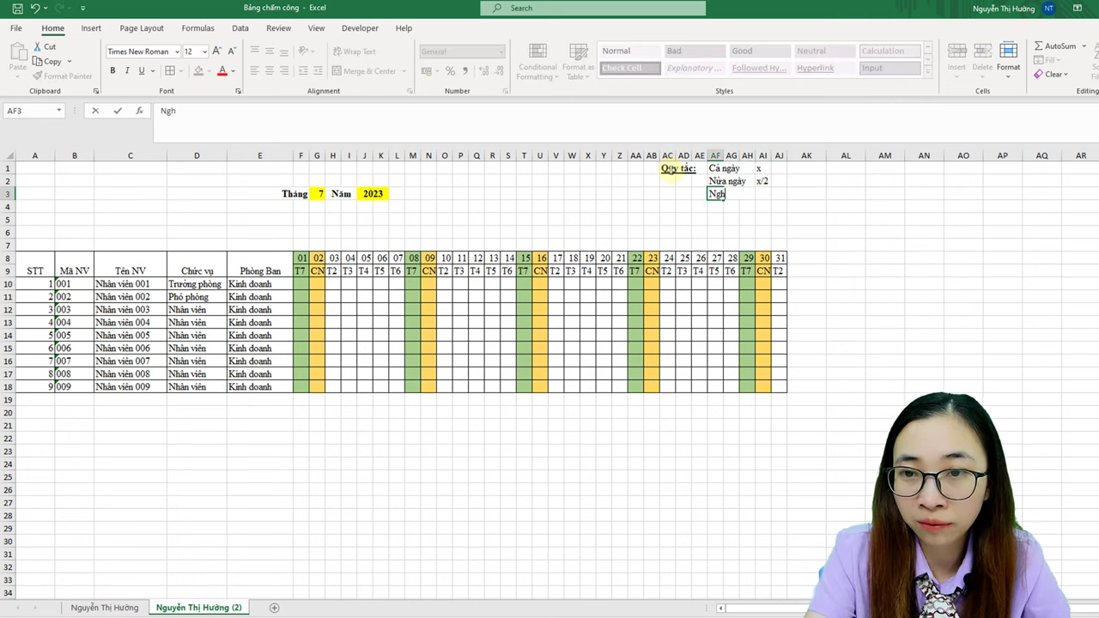
{"action": "key", "text": "Return"}
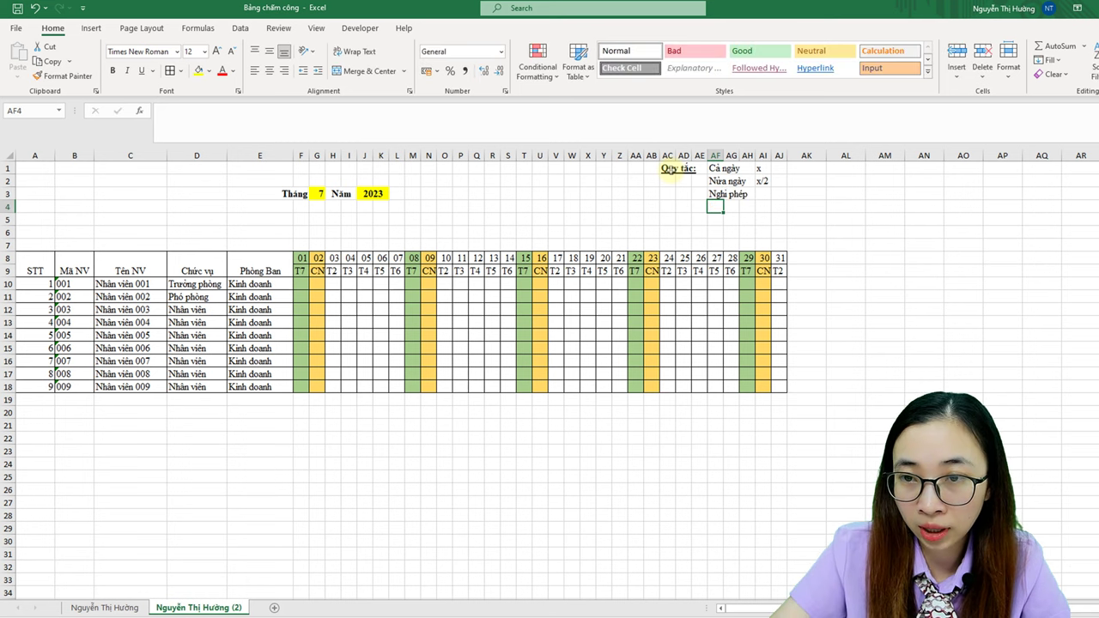
{"action": "key", "text": "Up"}
{"action": "key", "text": "Right"}
{"action": "key", "text": "Right"}
{"action": "key", "text": "Right"}
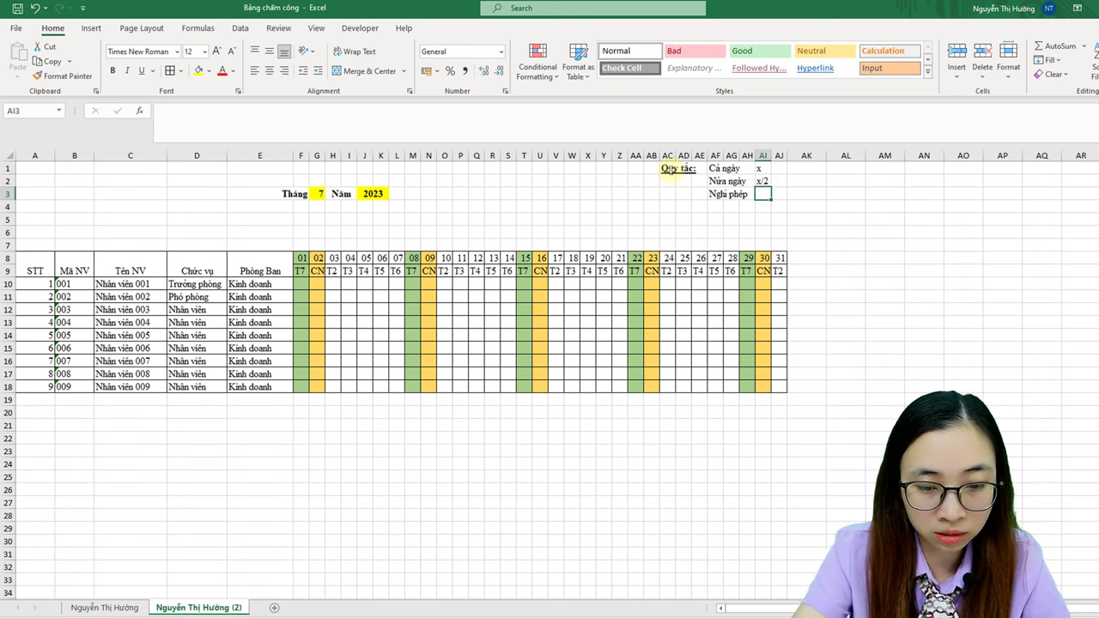
{"action": "type", "text": "P"}
{"action": "key", "text": "Return"}
{"action": "key", "text": "Left"}
{"action": "key", "text": "Left"}
{"action": "key", "text": "Left"}
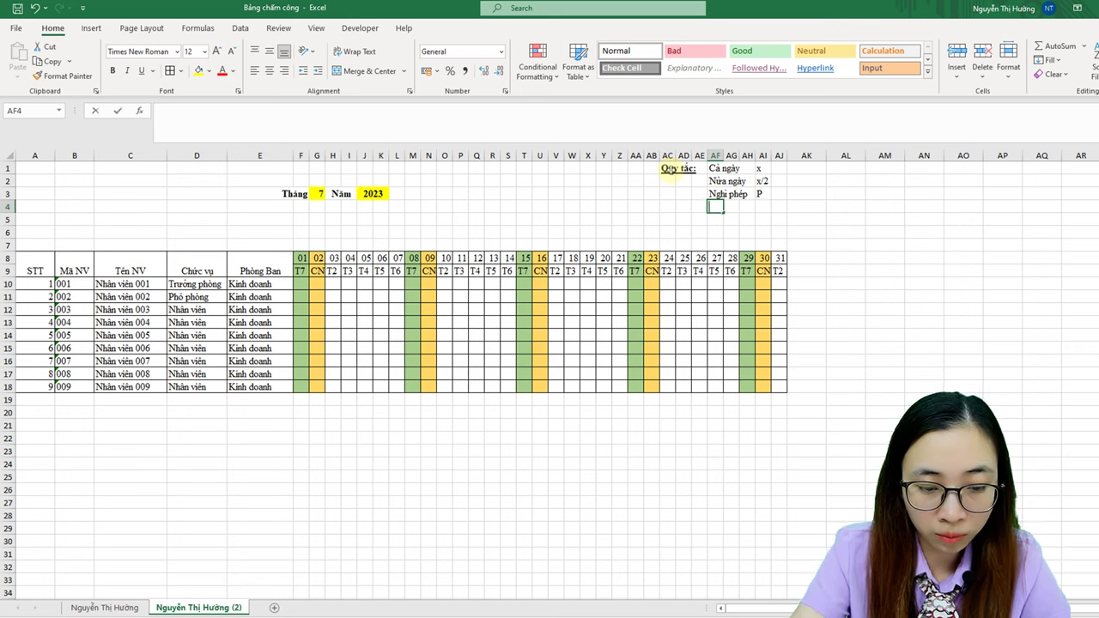
{"action": "type", "text": "Nghỉ ốm"}
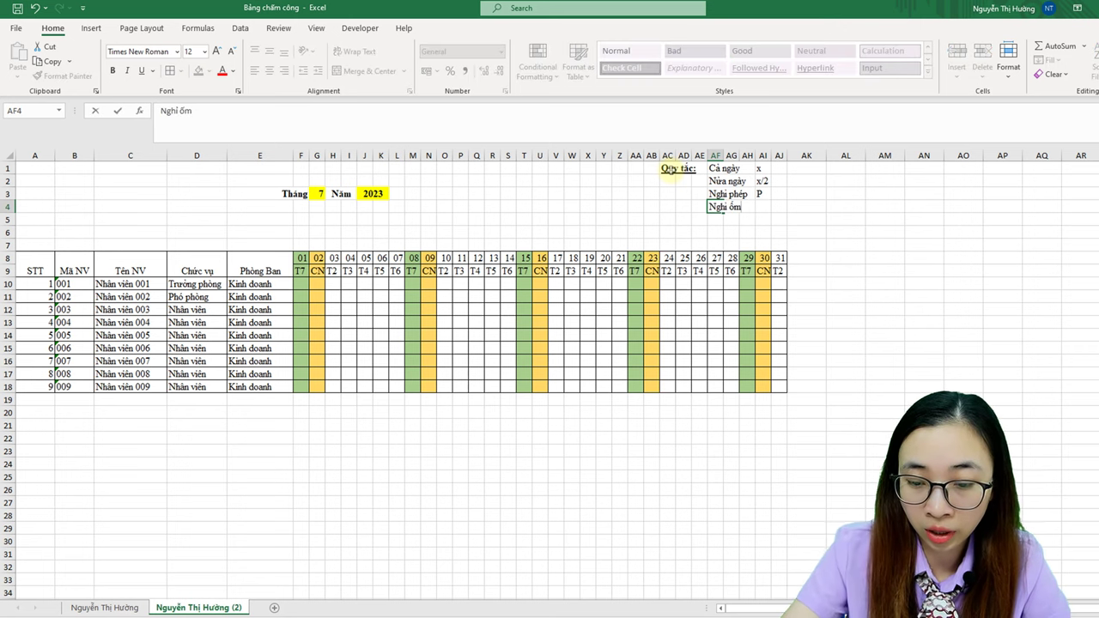
{"action": "key", "text": "Return"}
{"action": "key", "text": "Up"}
{"action": "key", "text": "Right"}
{"action": "key", "text": "Right"}
{"action": "key", "text": "Right"}
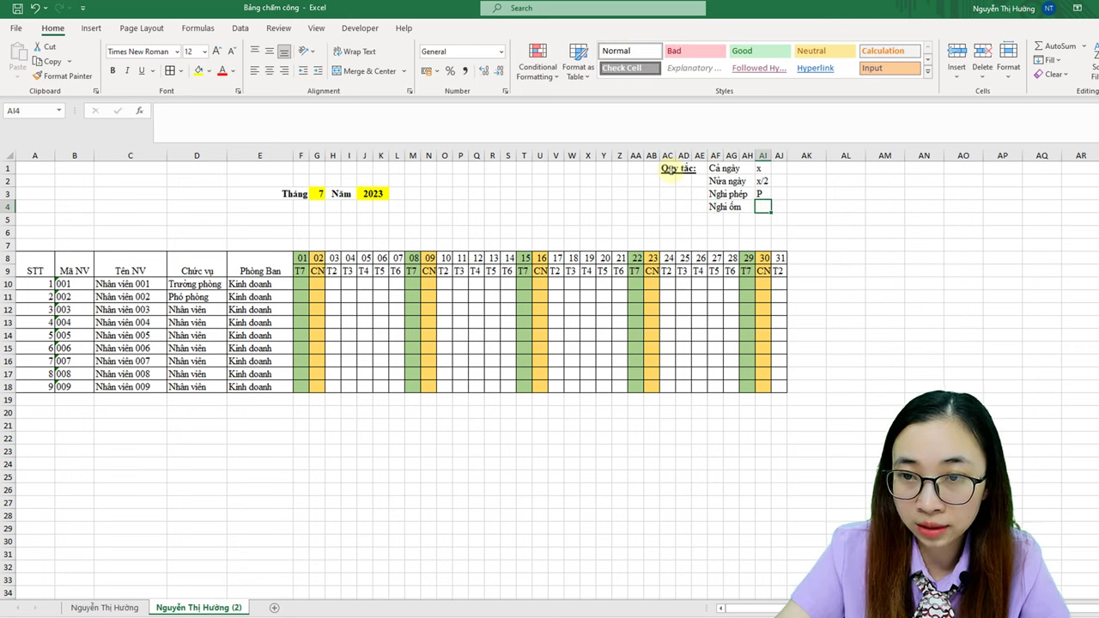
{"action": "type", "text": "O"}
{"action": "key", "text": "Return"}
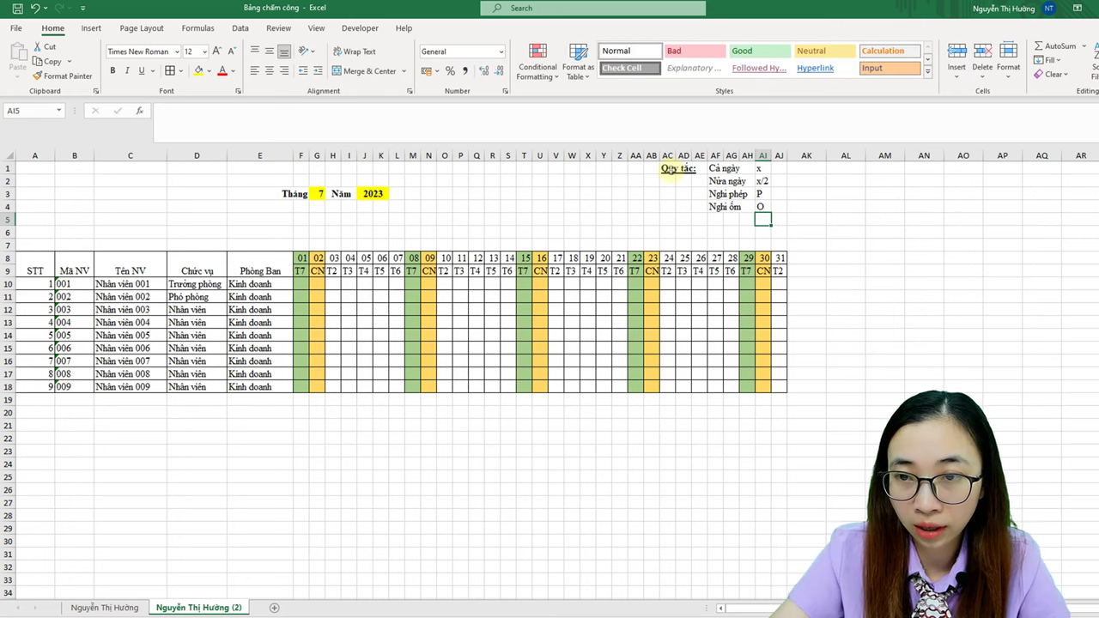
Step: Add the last legend row Ko lương = KL and select the five codes AI1:AI5
{"action": "key", "text": "Up"}
{"action": "key", "text": "Left"}
{"action": "key", "text": "Left"}
{"action": "key", "text": "Left"}
{"action": "key", "text": "Down"}
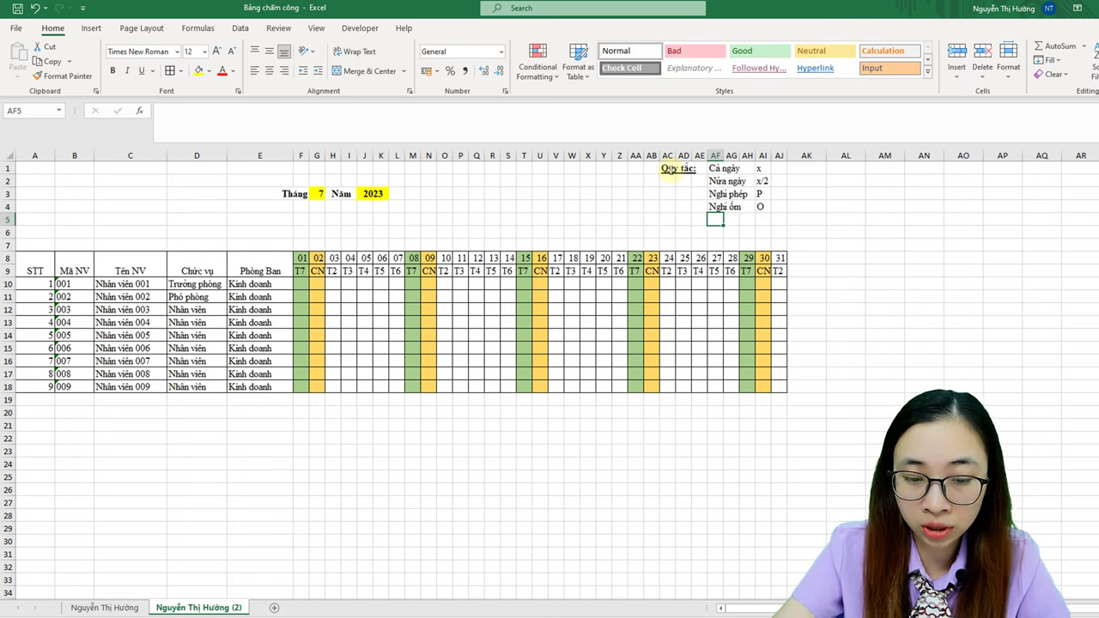
{"action": "type", "text": "Ko lương"}
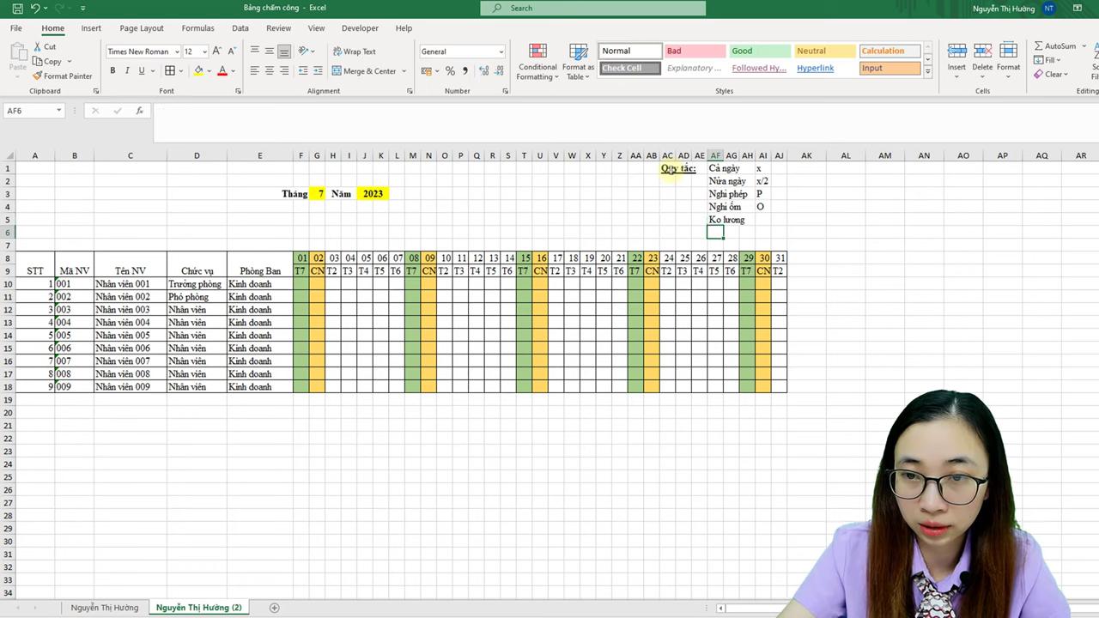
{"action": "key", "text": "Return"}
{"action": "key", "text": "Up"}
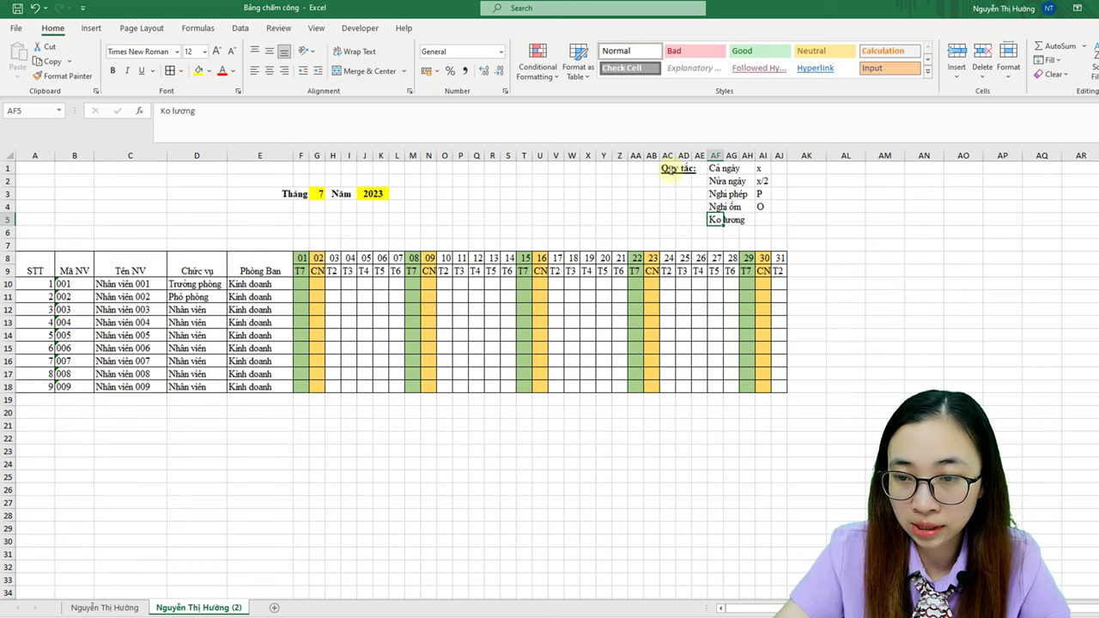
{"action": "key", "text": "Right"}
{"action": "key", "text": "Right"}
{"action": "key", "text": "Right"}
{"action": "type", "text": "K"}
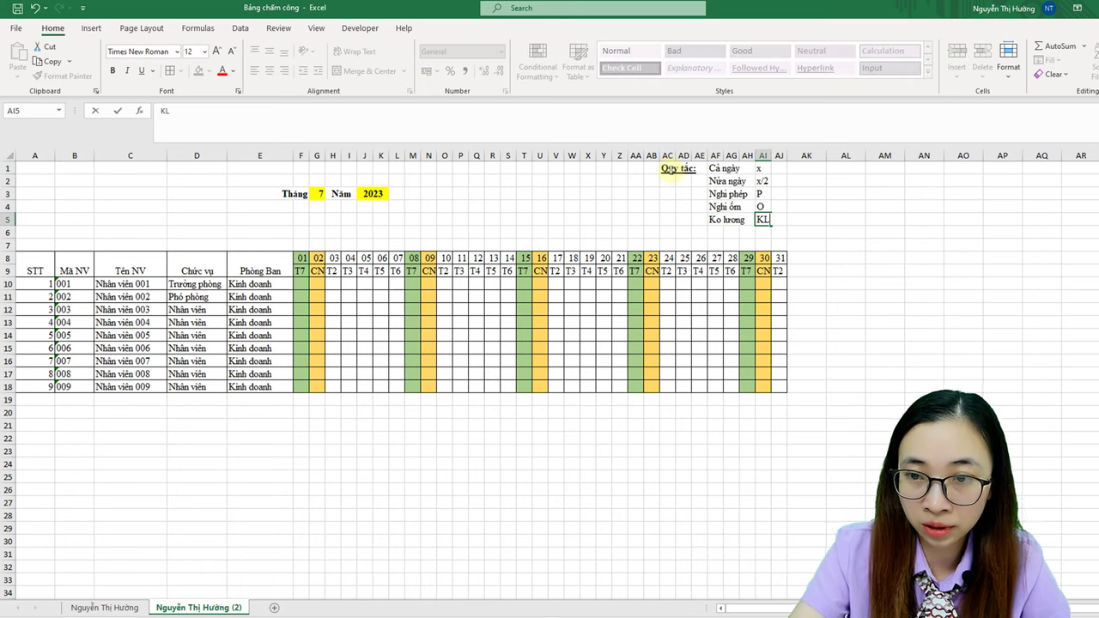
{"action": "key", "text": "Return"}
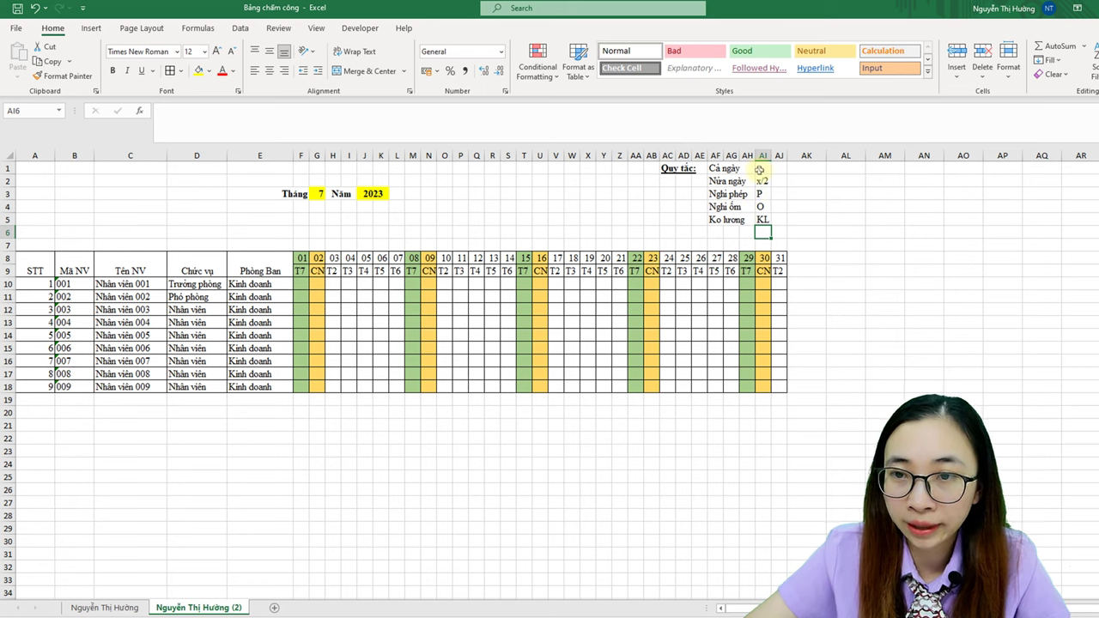
{"action": "left_click_drag", "start_coordinate": [759, 170], "coordinate": [761, 220]}
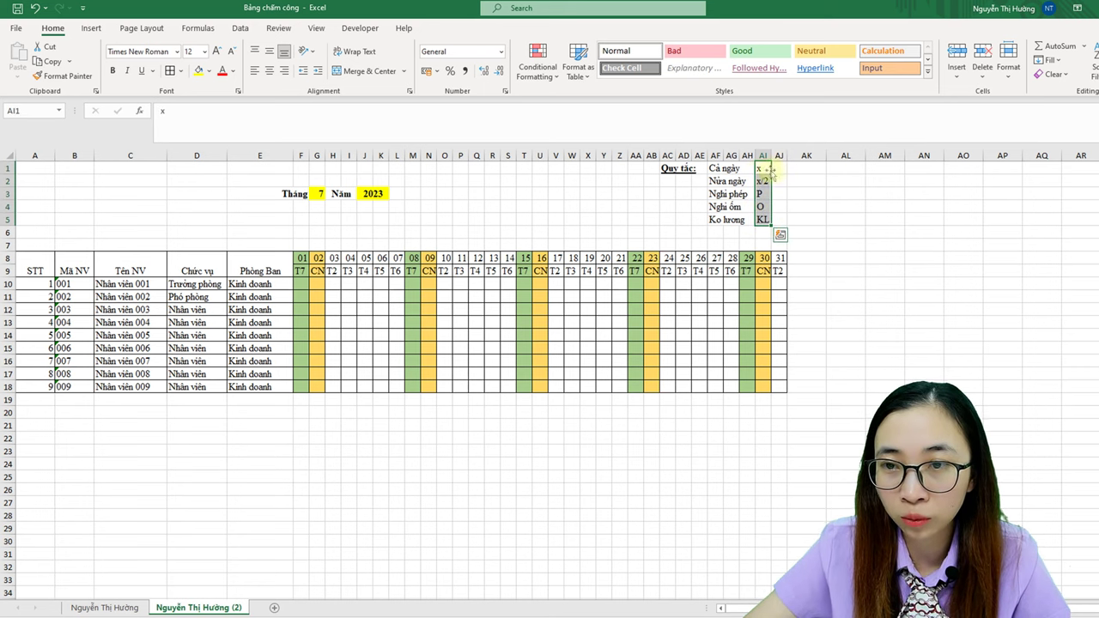
Step: Type headers Tổng công, Nghỉ phép, Nghỉ ốm, Nghỉ không lương and Tổng in AK9:AO9
{"action": "left_click", "coordinate": [816, 270]}
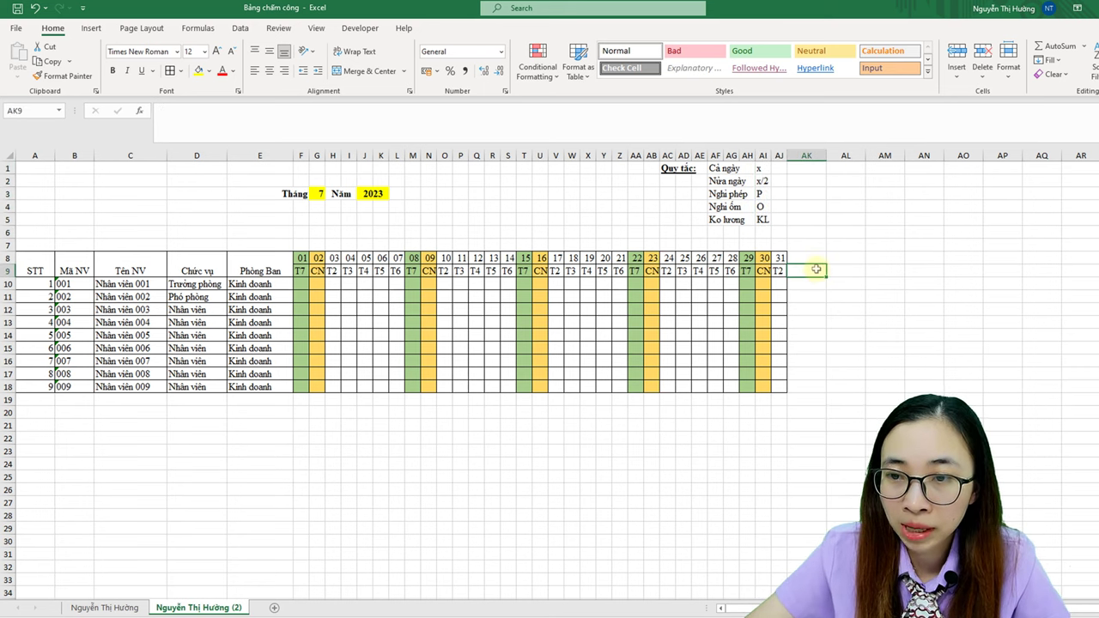
{"action": "type", "text": "Tô"}
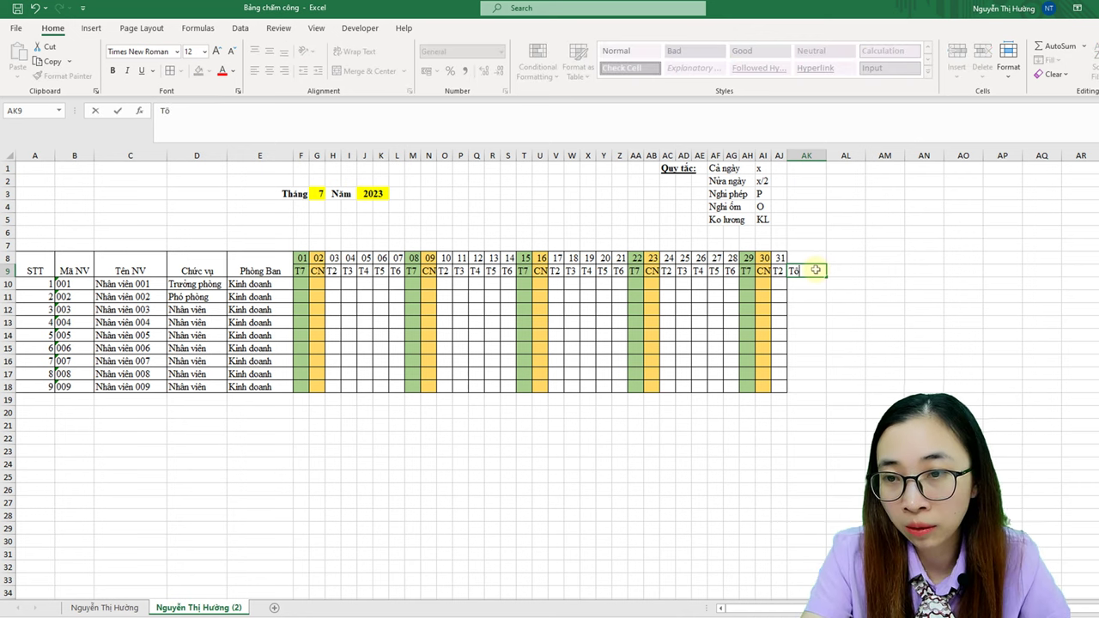
{"action": "key", "text": "Tab"}
{"action": "type", "text": "N"}
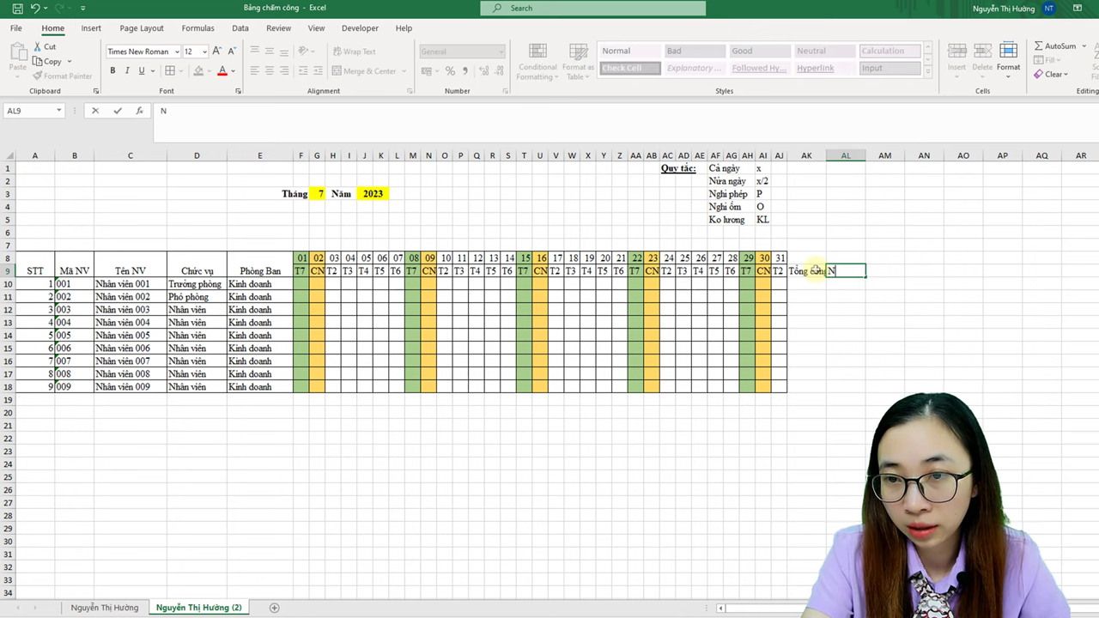
{"action": "type", "text": "ghỉ phép"}
{"action": "key", "text": "Tab"}
{"action": "type", "text": "Nghỉ ố"}
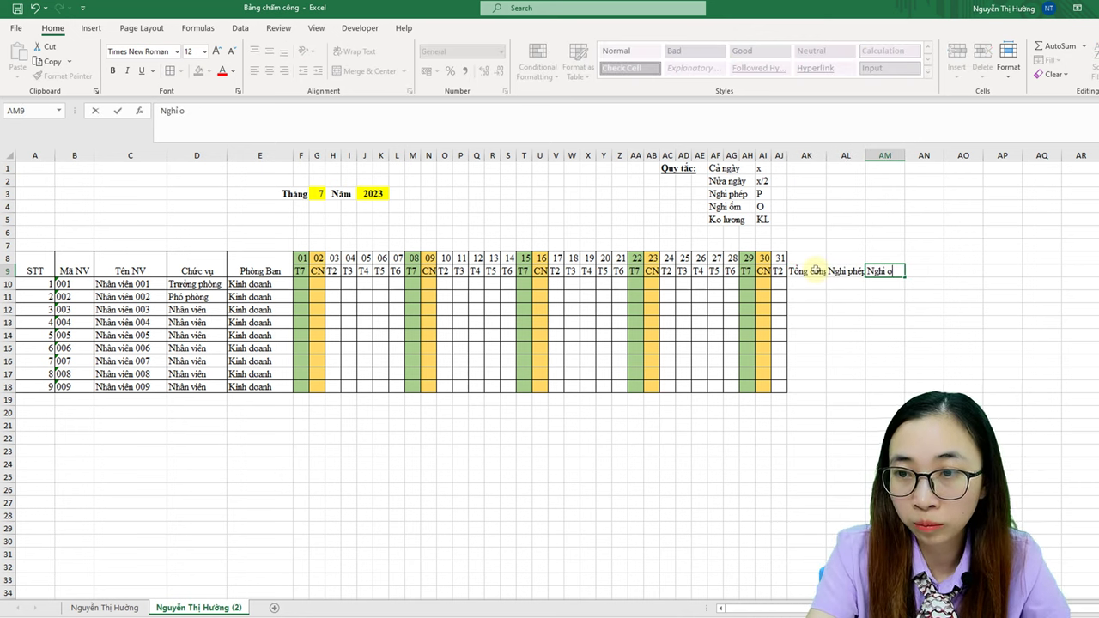
{"action": "type", "text": "m"}
{"action": "key", "text": "Tab"}
{"action": "type", "text": "Nghỉ không lương"}
{"action": "key", "text": "Tab"}
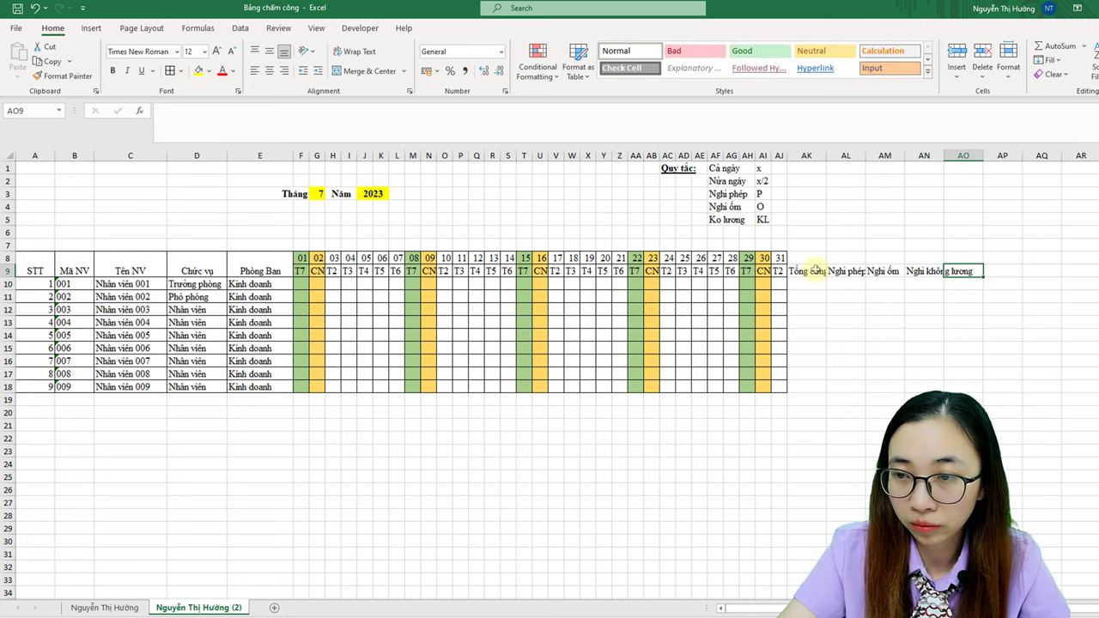
{"action": "type", "text": "Tổng"}
Step: Merge the Tổng công, Nghỉ phép, Nghỉ ốm and Nghỉ không lương headers across rows 8–9
{"action": "mouse_move", "coordinate": [814, 258]}
{"action": "left_mouse_down"}
{"action": "mouse_move", "coordinate": [820, 270]}
{"action": "mouse_move", "coordinate": [962, 273]}
{"action": "left_mouse_up"}
{"action": "left_click", "coordinate": [361, 71]}
{"action": "left_click", "coordinate": [360, 72]}
{"action": "left_click", "coordinate": [924, 260]}
{"action": "left_click", "coordinate": [361, 71]}
{"action": "left_click", "coordinate": [962, 261]}
Step: Merge the Tổng header across rows 8–9 and wrap text in summary headers AK8:AO9
{"action": "left_click", "coordinate": [361, 71]}
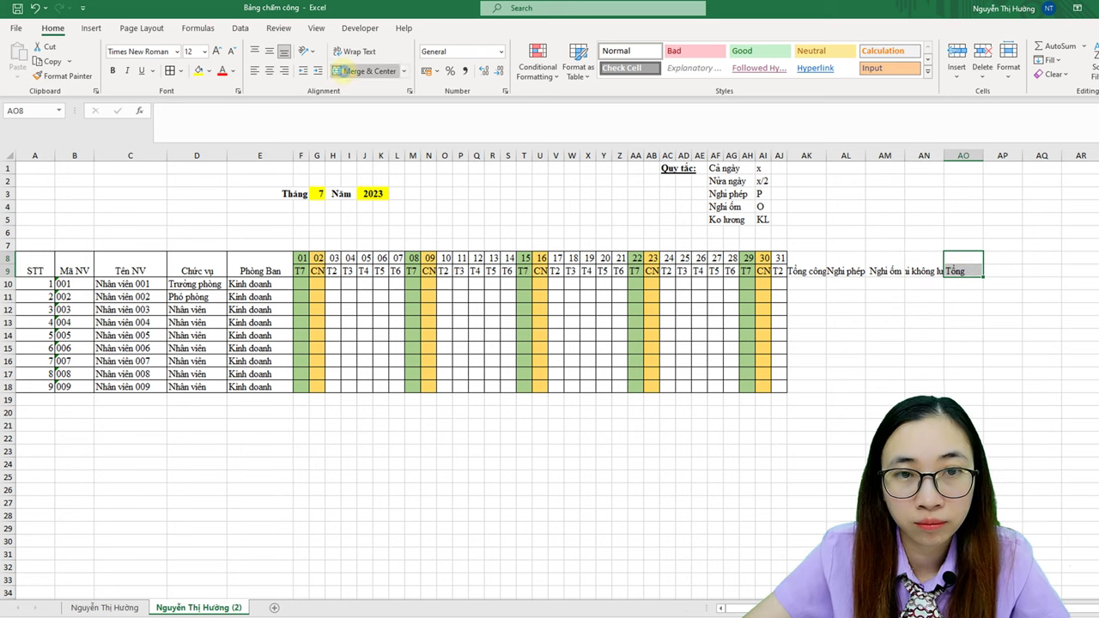
{"action": "left_click", "coordinate": [1041, 387]}
{"action": "left_click", "coordinate": [807, 261]}
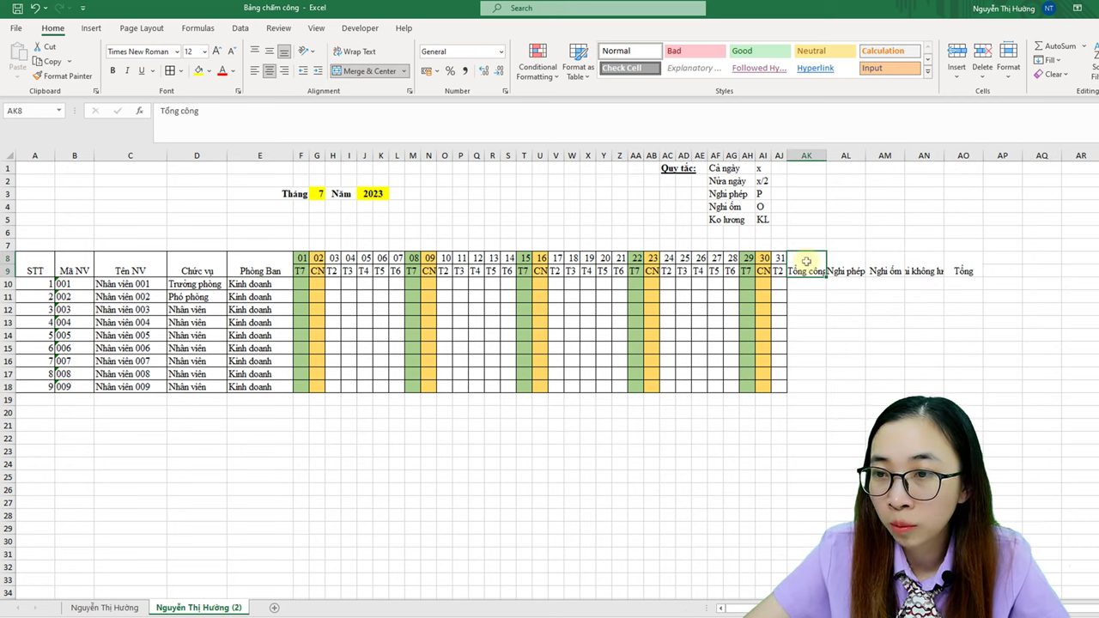
{"action": "left_click_drag", "start_coordinate": [807, 261], "coordinate": [963, 273]}
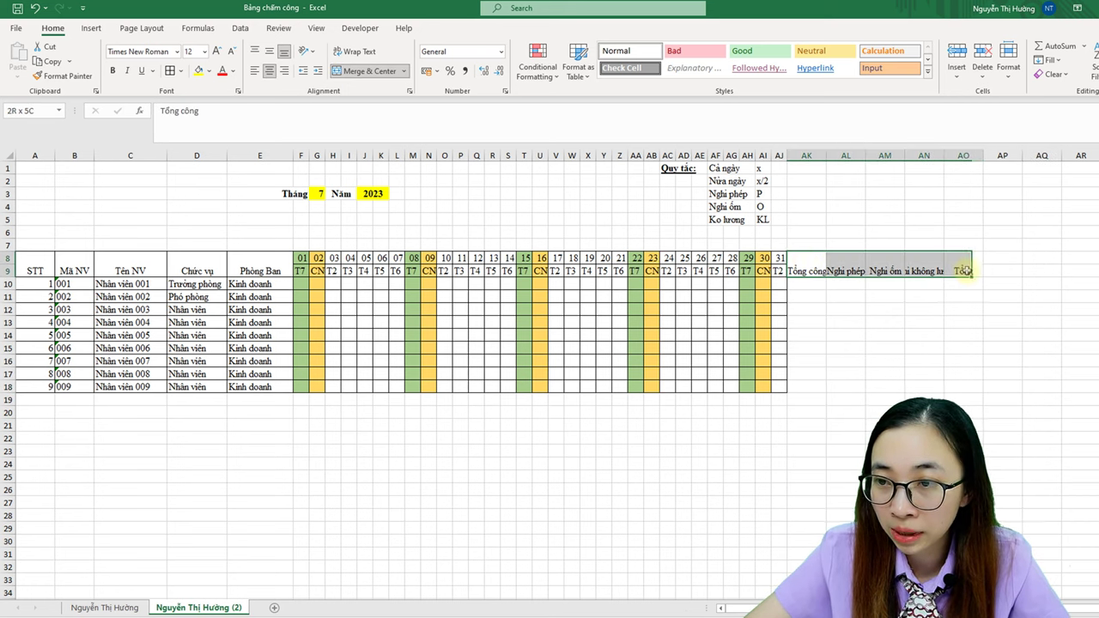
{"action": "left_click", "coordinate": [359, 53]}
{"action": "left_click", "coordinate": [412, 374]}
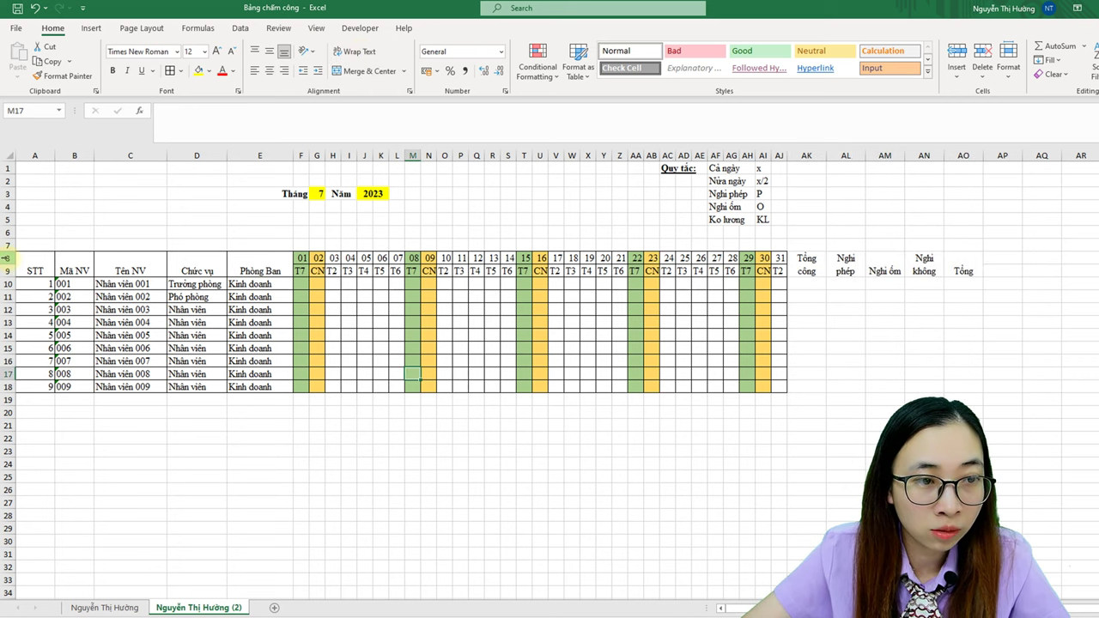
Step: Make rows 8–9 taller with middle-aligned text and narrow columns AK–AO slightly
{"action": "left_click_drag", "start_coordinate": [5, 257], "coordinate": [9, 271]}
{"action": "left_click", "coordinate": [269, 53]}
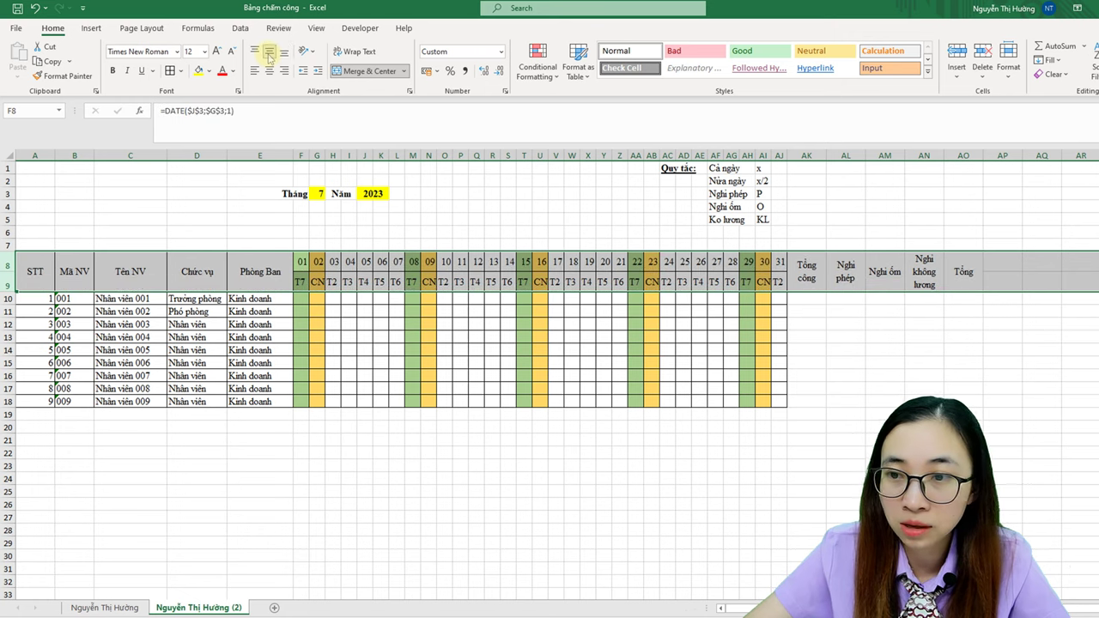
{"action": "left_click", "coordinate": [482, 376]}
{"action": "left_click", "coordinate": [939, 306]}
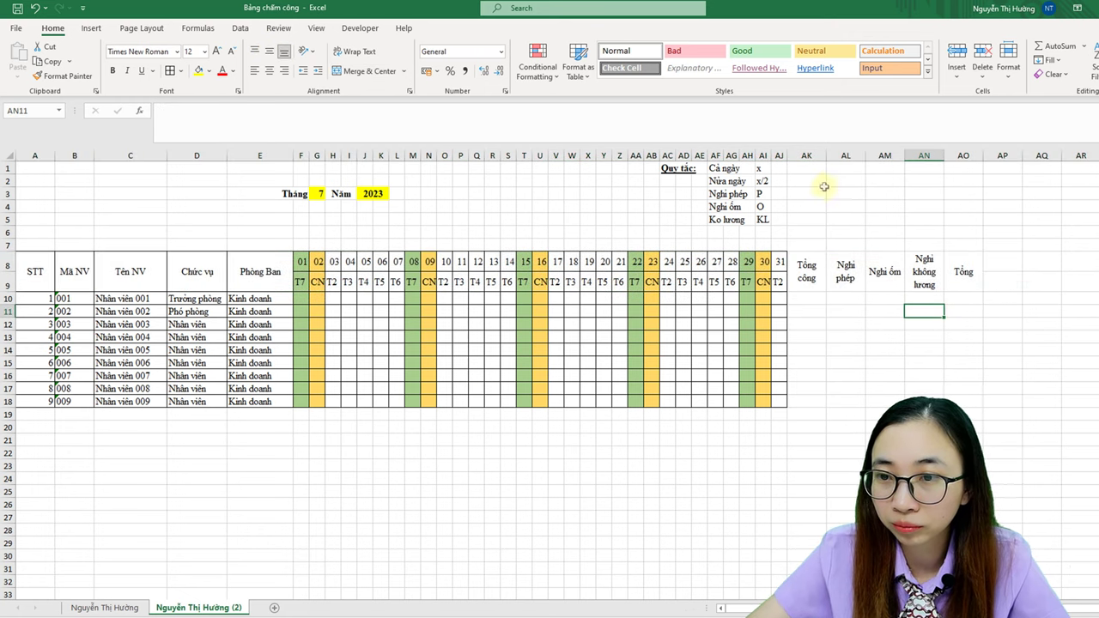
{"action": "left_click_drag", "start_coordinate": [812, 156], "coordinate": [945, 167]}
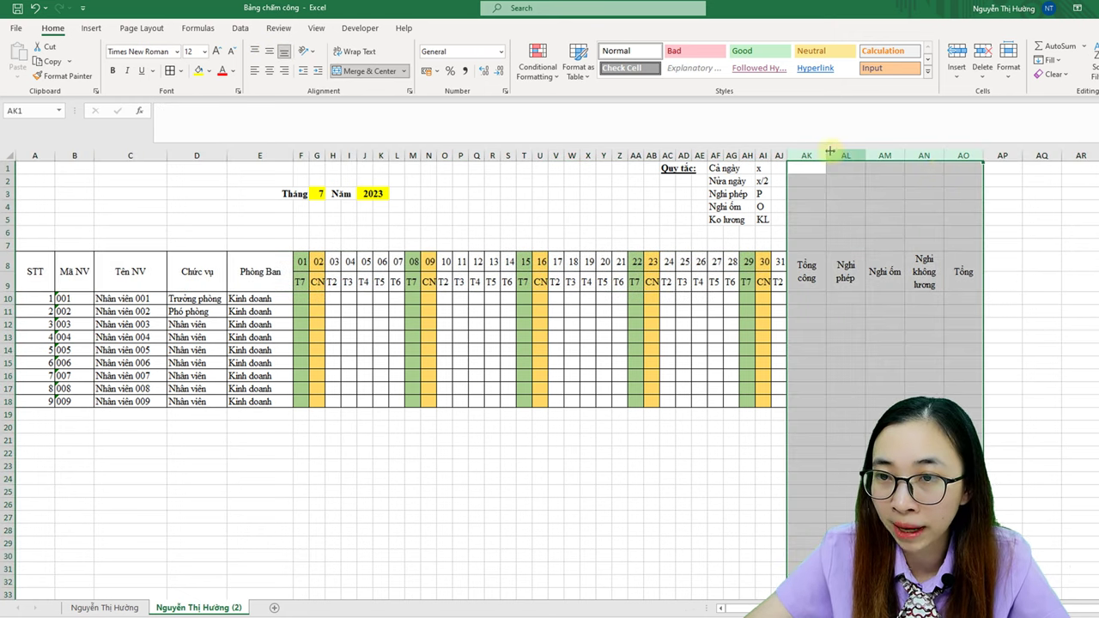
{"action": "left_click_drag", "start_coordinate": [829, 151], "coordinate": [822, 151]}
{"action": "left_click_drag", "start_coordinate": [805, 268], "coordinate": [939, 395]}
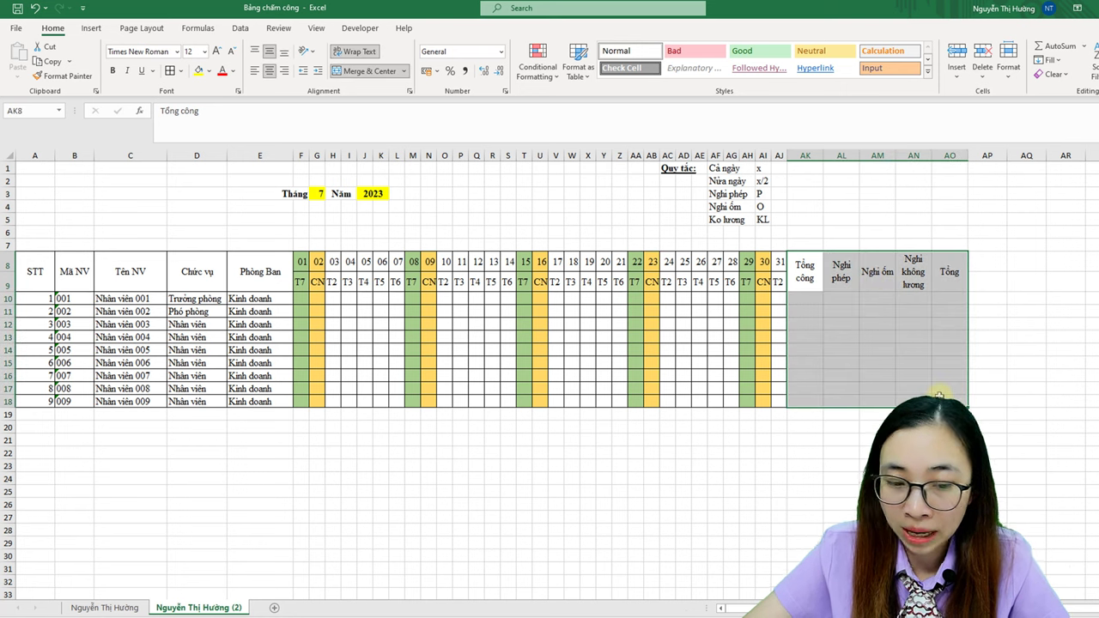
Step: Put all borders on the summary block AK8:AO18 with Alt+H+B+A
{"action": "key", "text": "alt+h"}
{"action": "key", "text": "b"}
{"action": "key", "text": "a"}
{"action": "left_click", "coordinate": [842, 337]}
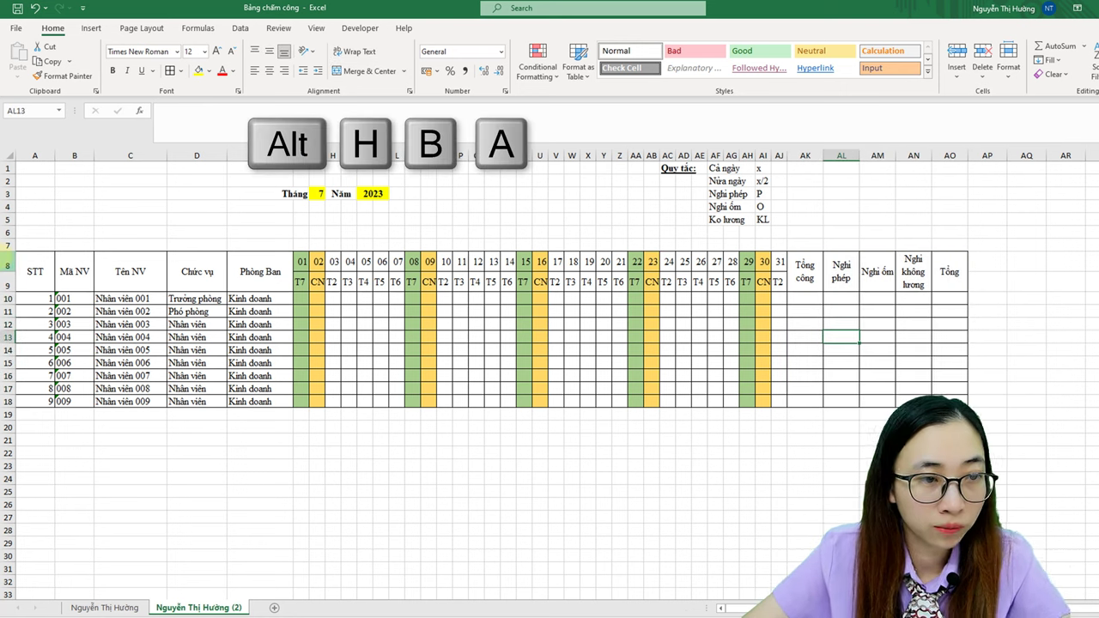
Step: Bold header rows 8–9 and shade headers A8:E9 and AK8:AO9 light blue
{"action": "mouse_move", "coordinate": [7, 259]}
{"action": "left_mouse_down"}
{"action": "mouse_move", "coordinate": [7, 279]}
{"action": "mouse_move", "coordinate": [257, 276]}
{"action": "left_mouse_up"}
{"action": "left_click", "coordinate": [112, 73]}
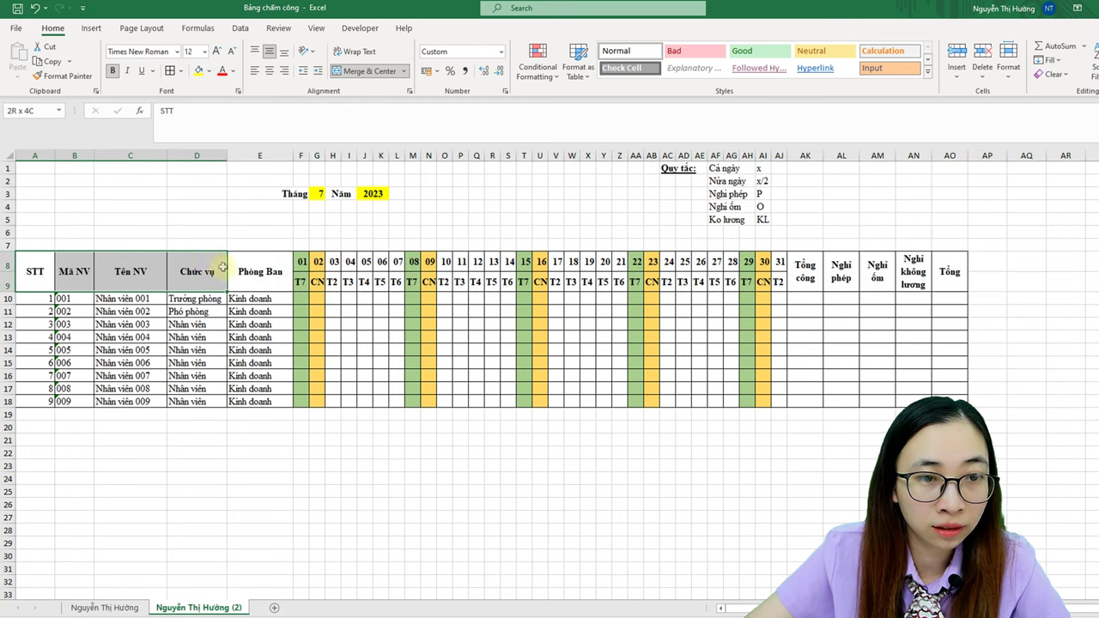
{"action": "left_click", "coordinate": [206, 70]}
{"action": "left_click", "coordinate": [247, 127]}
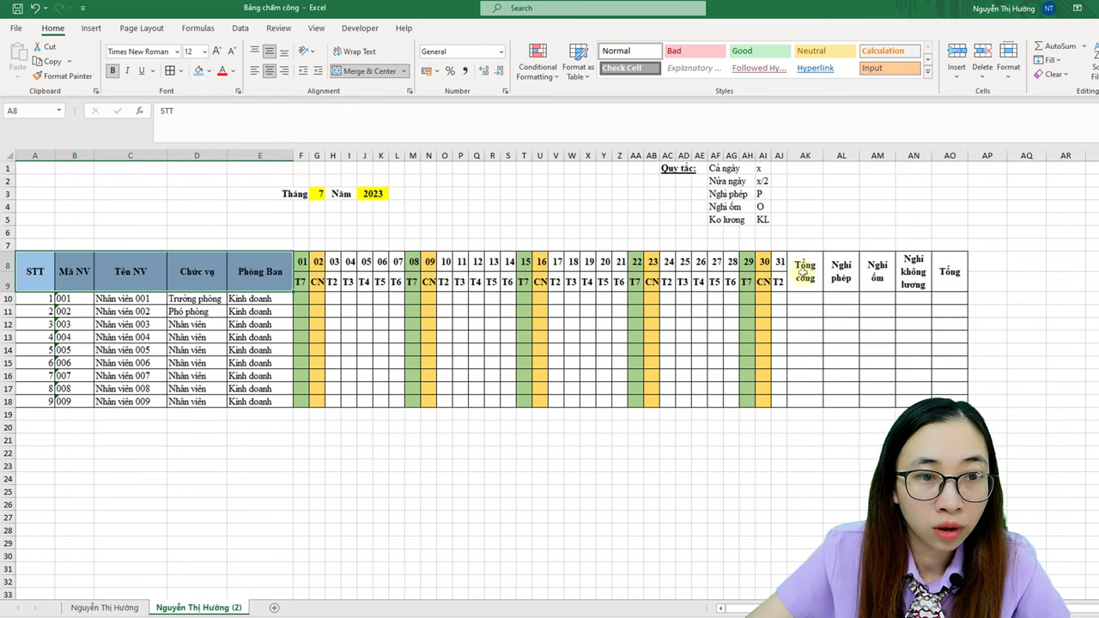
{"action": "left_click_drag", "start_coordinate": [803, 271], "coordinate": [907, 262]}
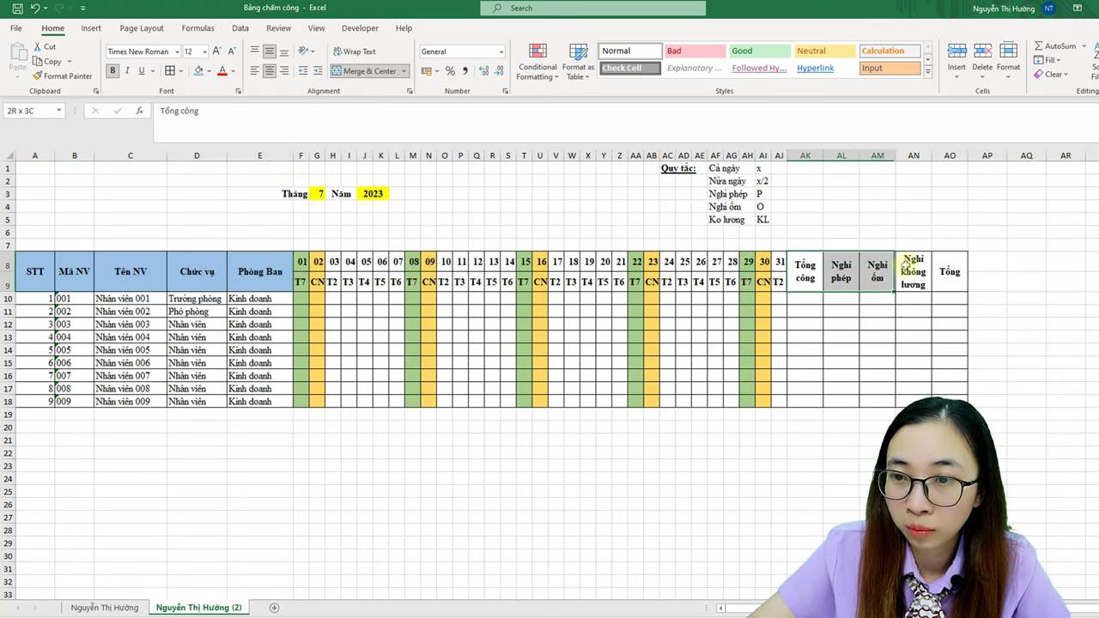
{"action": "left_click", "coordinate": [199, 72]}
{"action": "left_click", "coordinate": [829, 325]}
Step: Centre all text on the sheet, then select the attendance grid F10:AJ18
{"action": "left_click", "coordinate": [9, 155]}
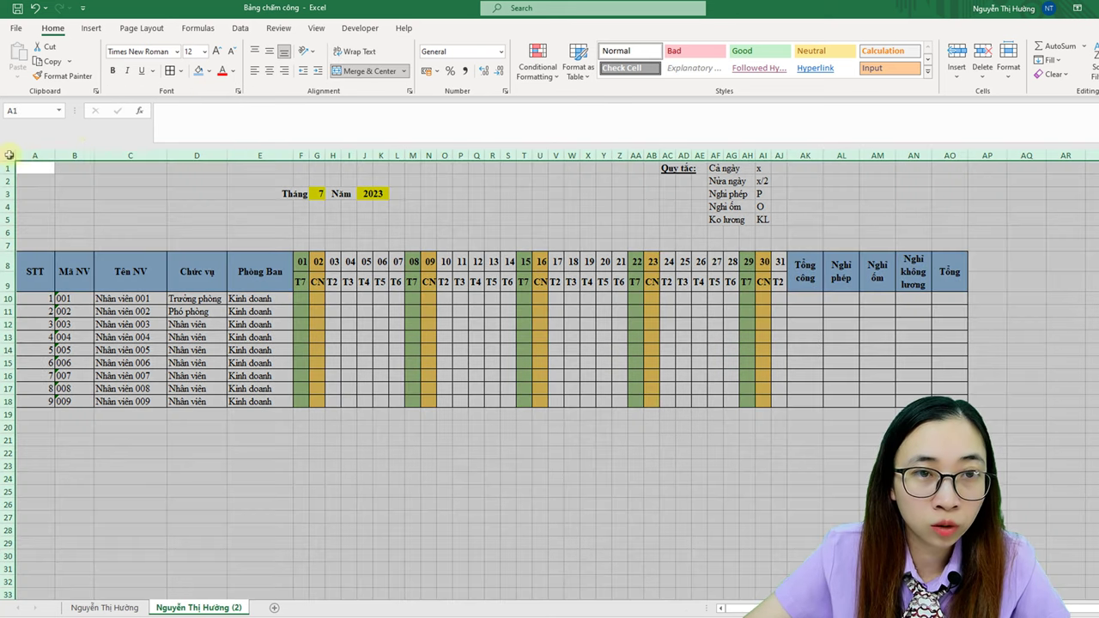
{"action": "left_click", "coordinate": [269, 53]}
{"action": "left_click", "coordinate": [837, 348]}
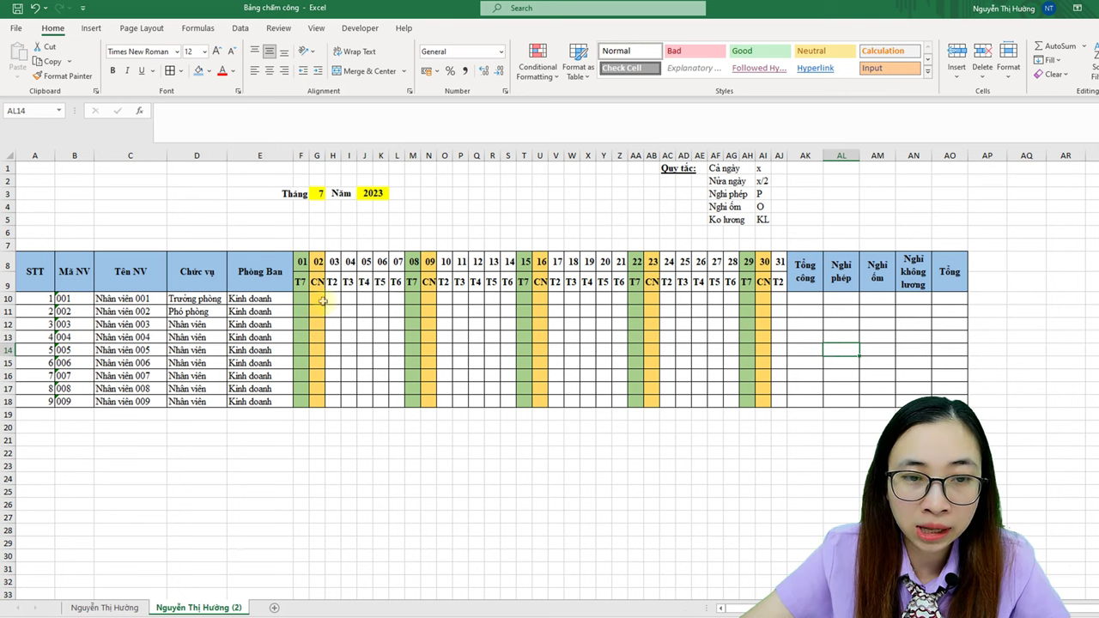
{"action": "left_click_drag", "start_coordinate": [305, 302], "coordinate": [780, 400]}
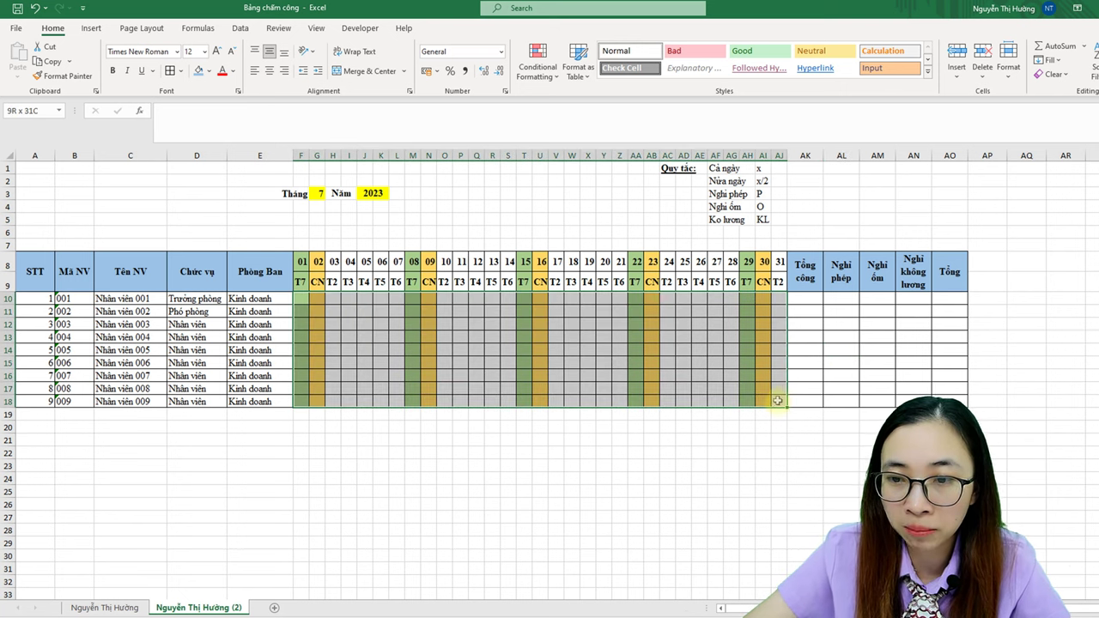
{"action": "left_click_drag", "start_coordinate": [300, 298], "coordinate": [780, 393]}
{"action": "left_click", "coordinate": [603, 362]}
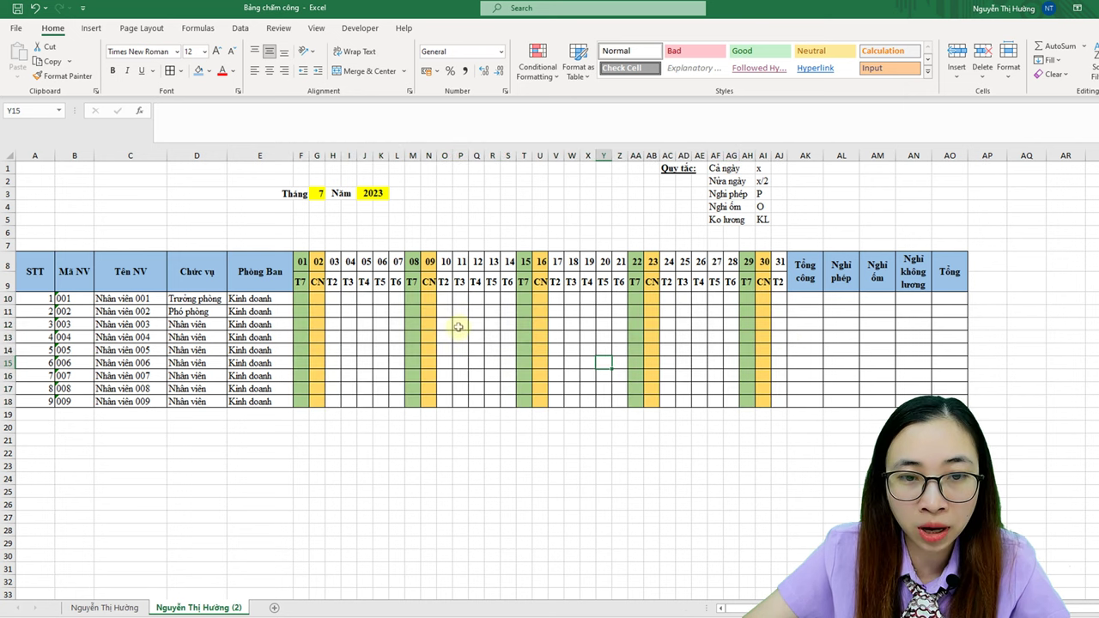
{"action": "left_click_drag", "start_coordinate": [299, 296], "coordinate": [779, 400]}
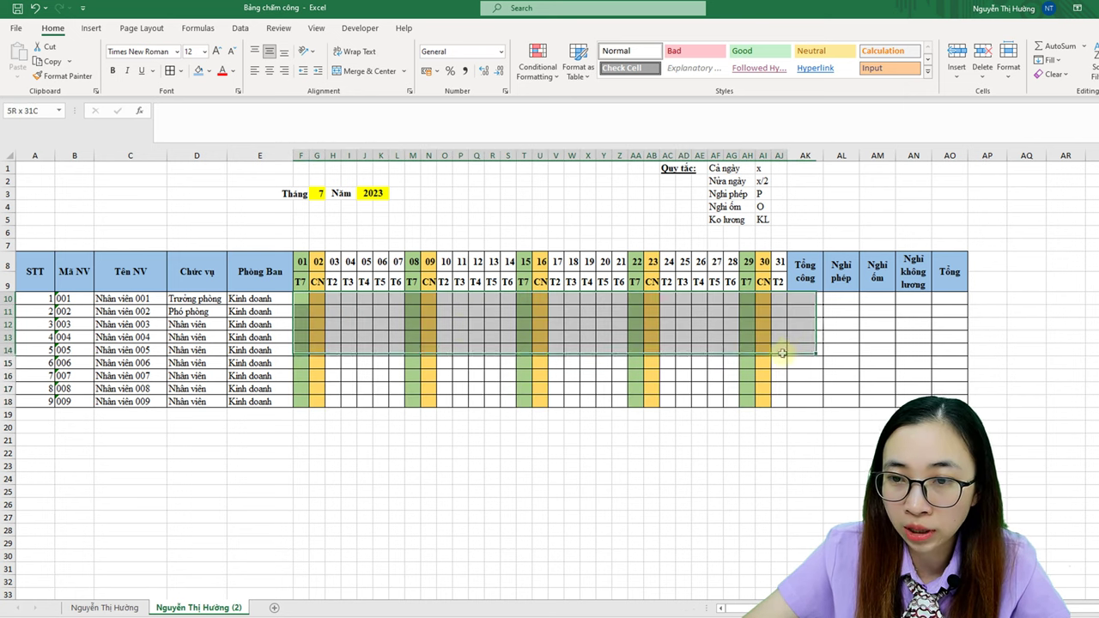
Step: Set Data Validation on F10:AJ18 to allow a List with source AI1:AI5
{"action": "left_click", "coordinate": [241, 28]}
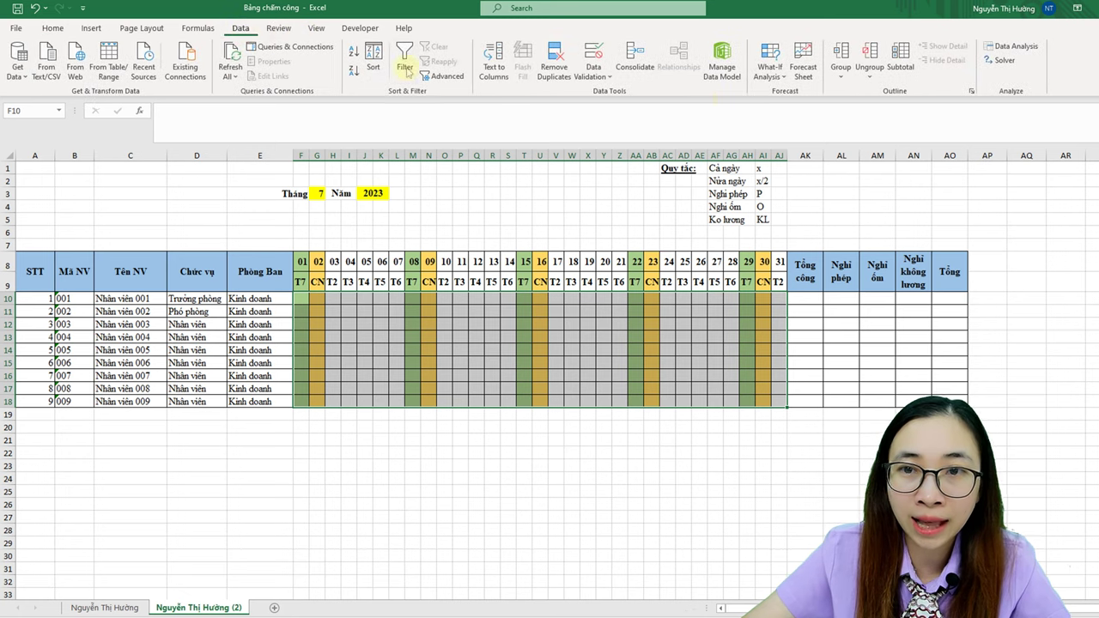
{"action": "left_click", "coordinate": [593, 74]}
{"action": "left_click", "coordinate": [592, 93]}
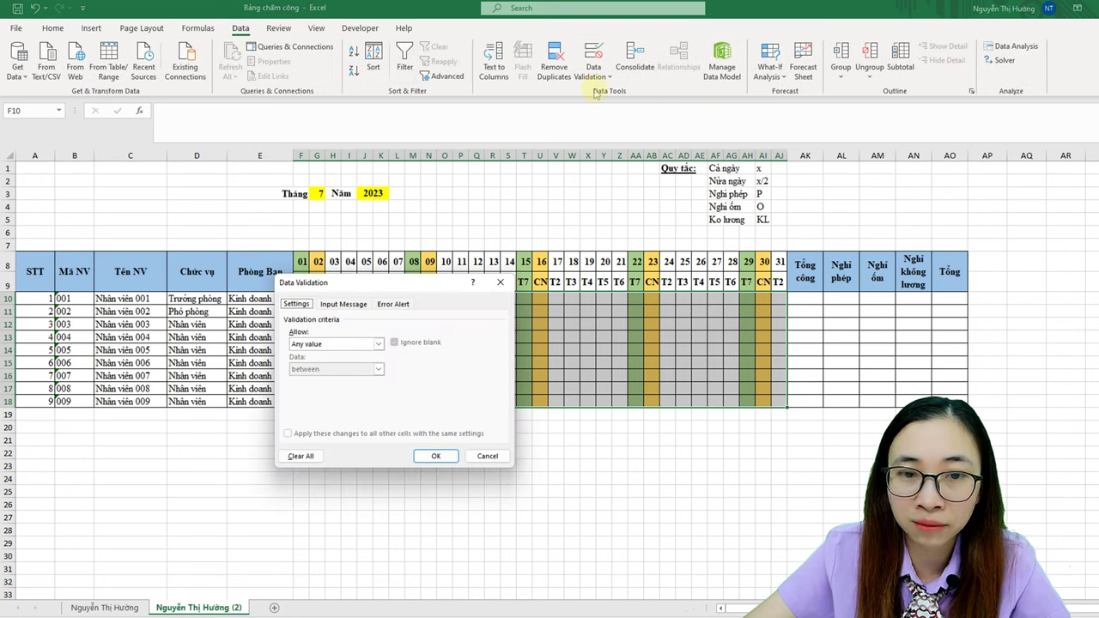
{"action": "left_click_drag", "start_coordinate": [446, 289], "coordinate": [526, 311]}
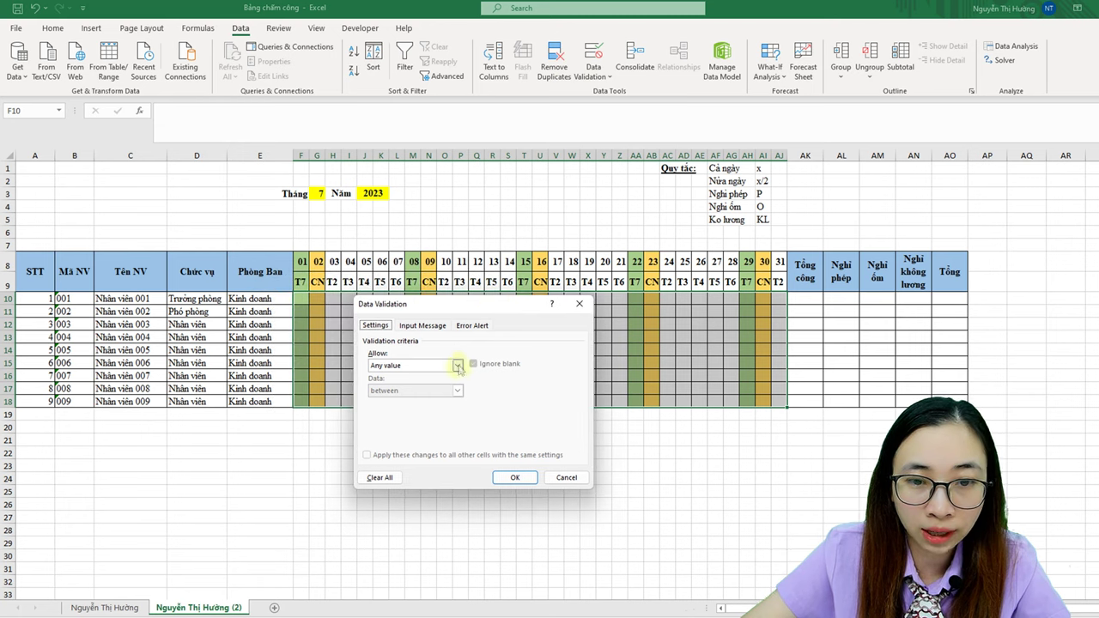
{"action": "left_click", "coordinate": [458, 366]}
{"action": "left_click", "coordinate": [409, 401]}
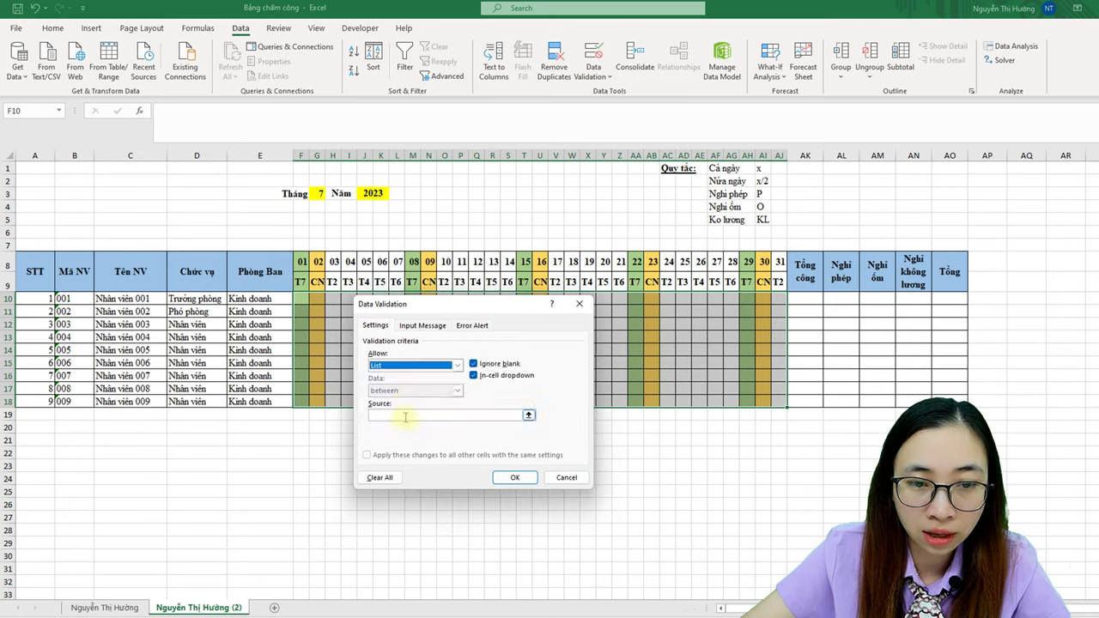
{"action": "left_click", "coordinate": [405, 417]}
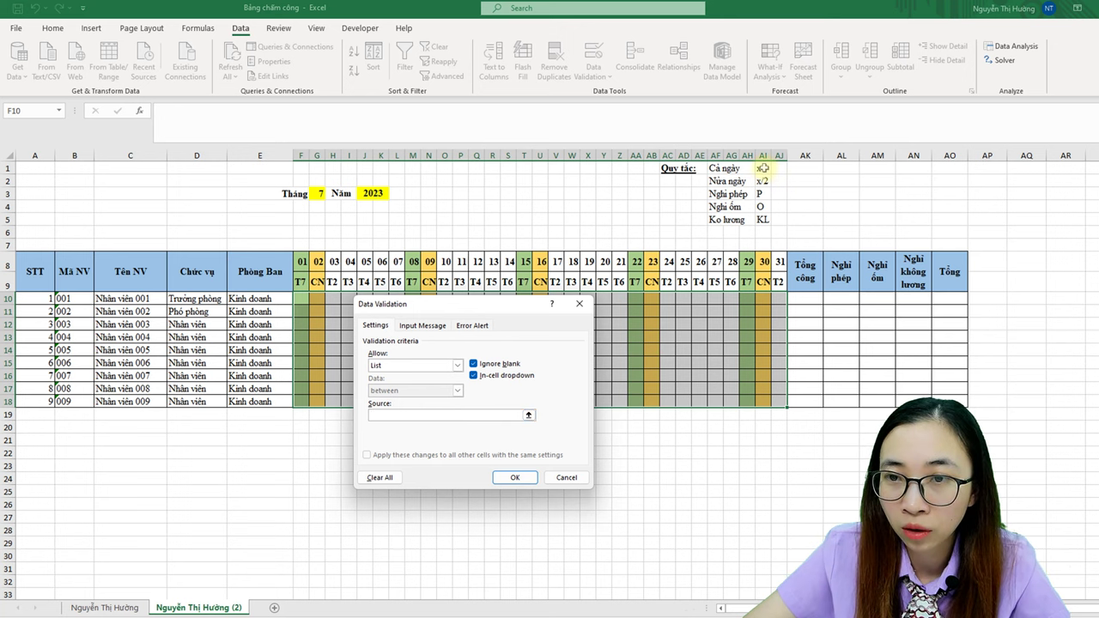
{"action": "left_click_drag", "start_coordinate": [759, 169], "coordinate": [764, 213]}
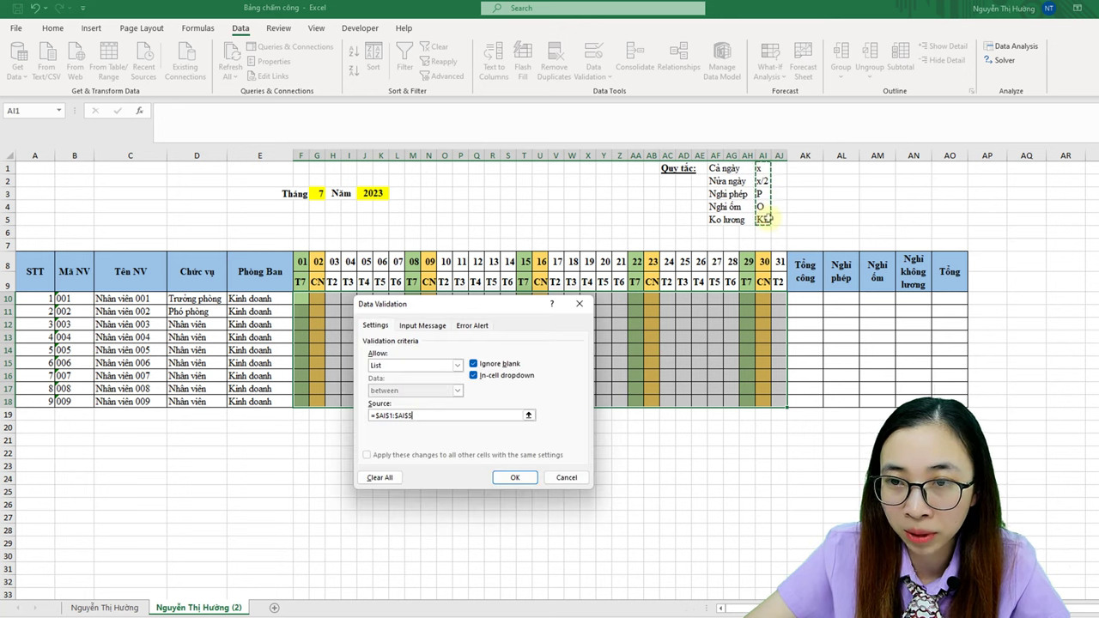
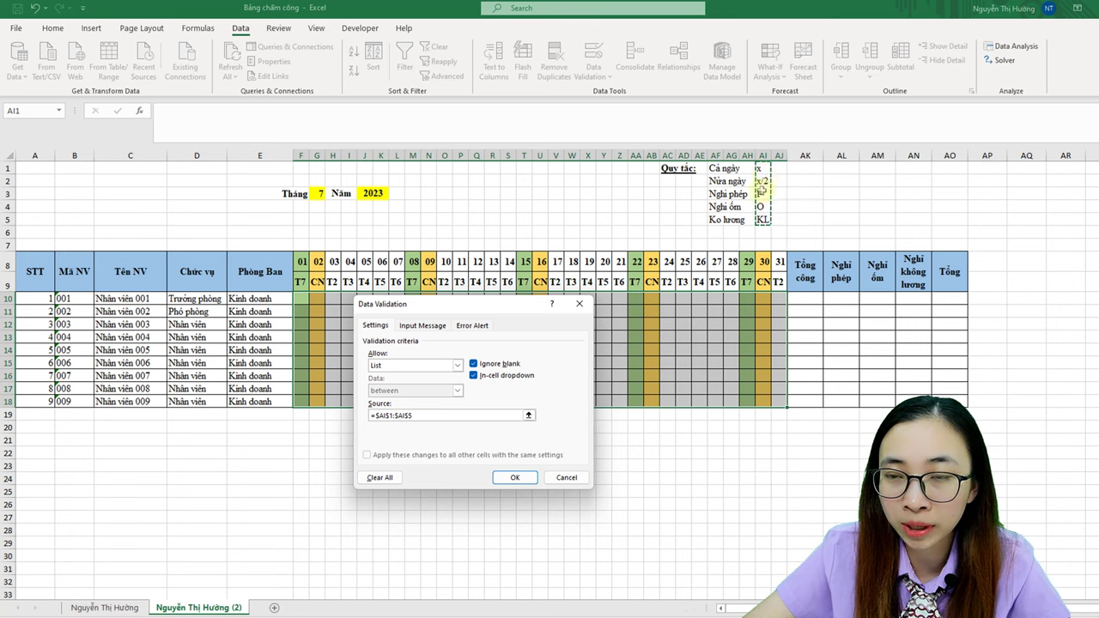
Step: Type a code list directly as the validation source and test the dropdown in F10
{"action": "left_click", "coordinate": [357, 418]}
{"action": "type", "text": "x"}
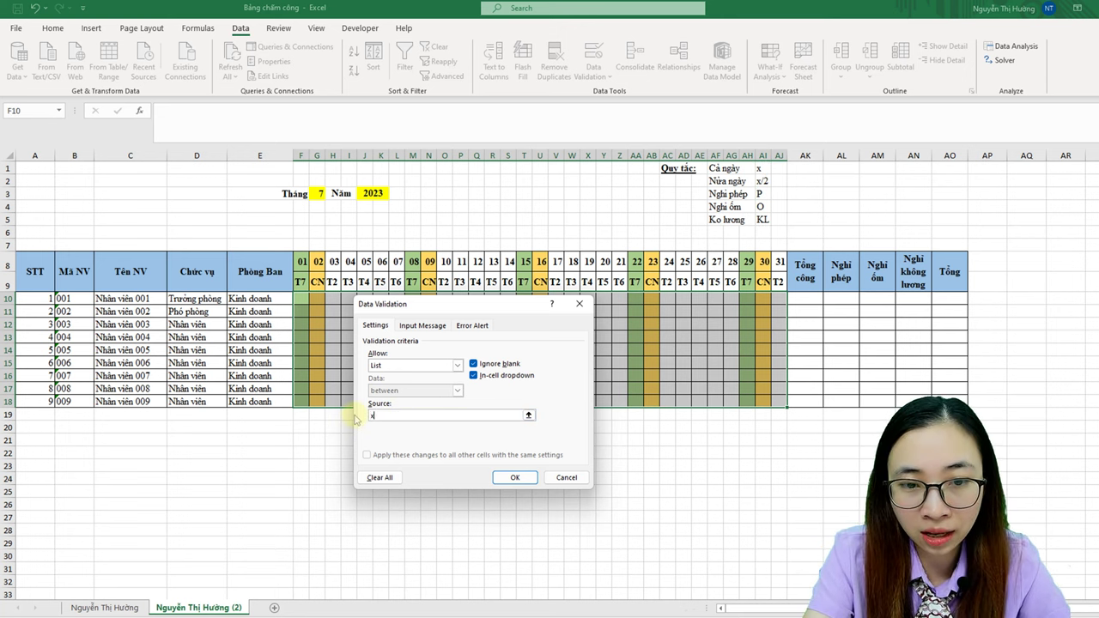
{"action": "type", "text": ","}
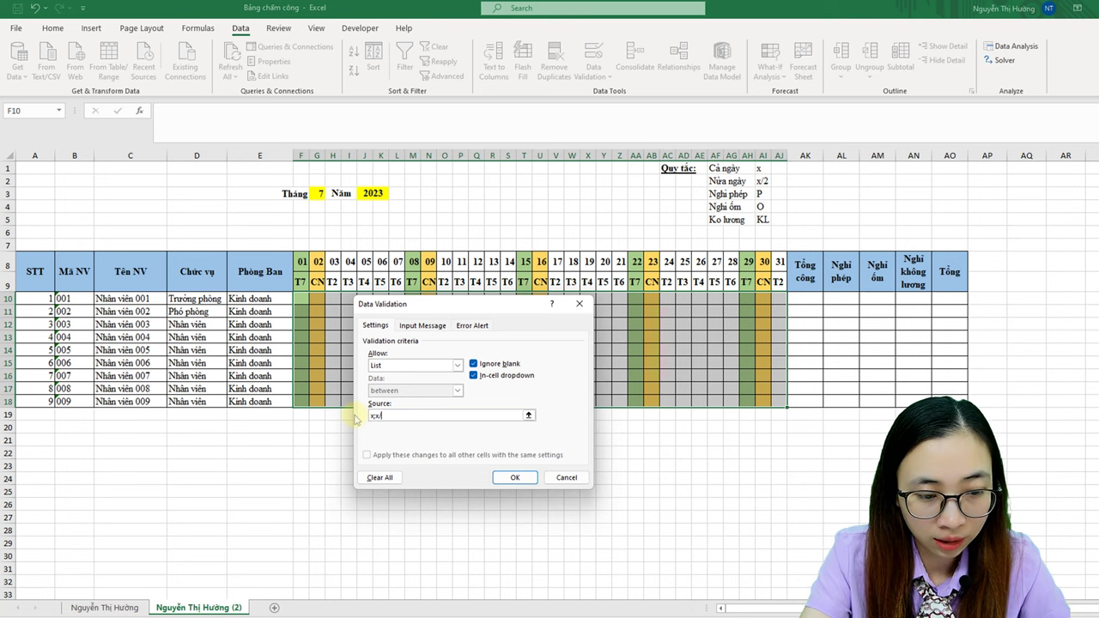
{"action": "type", "text": ","}
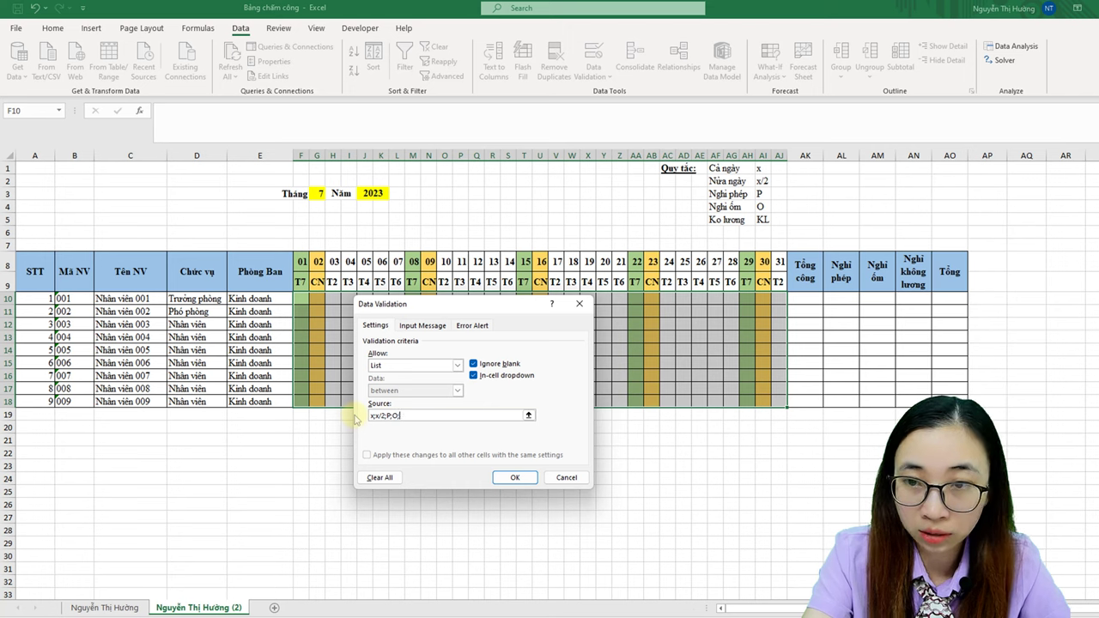
{"action": "type", "text": "L"}
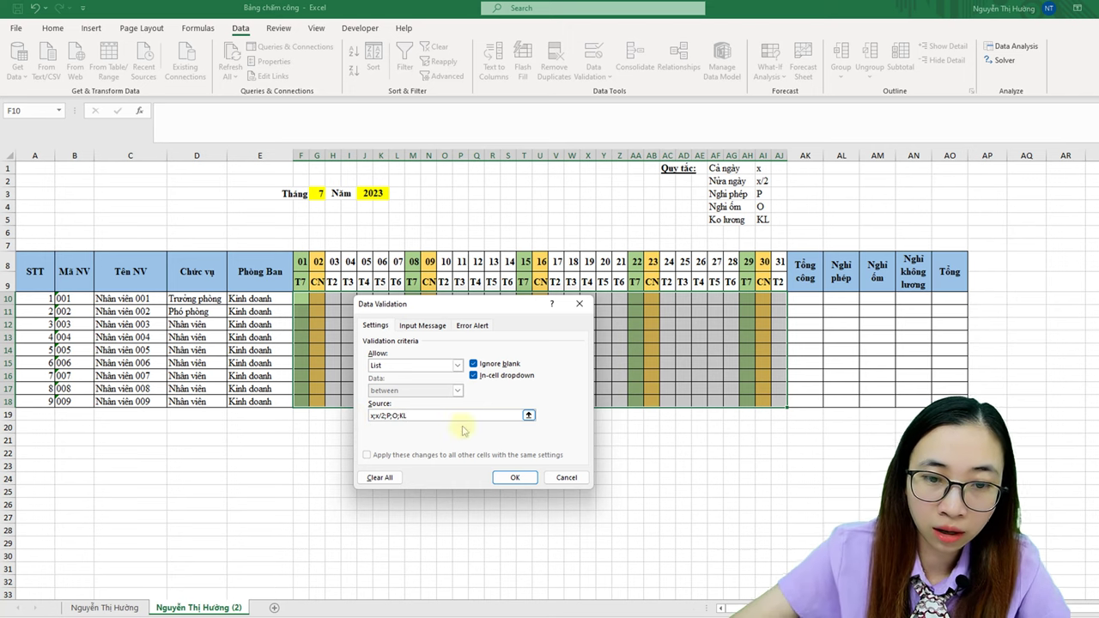
{"action": "left_click", "coordinate": [515, 477]}
{"action": "left_click", "coordinate": [315, 298]}
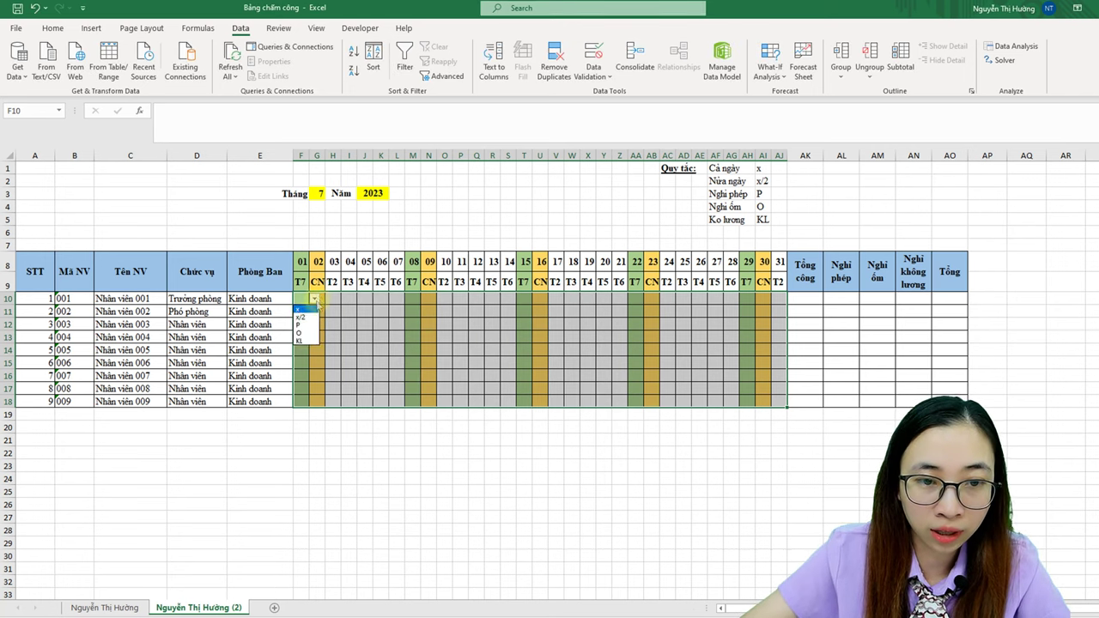
{"action": "key", "text": "Escape"}
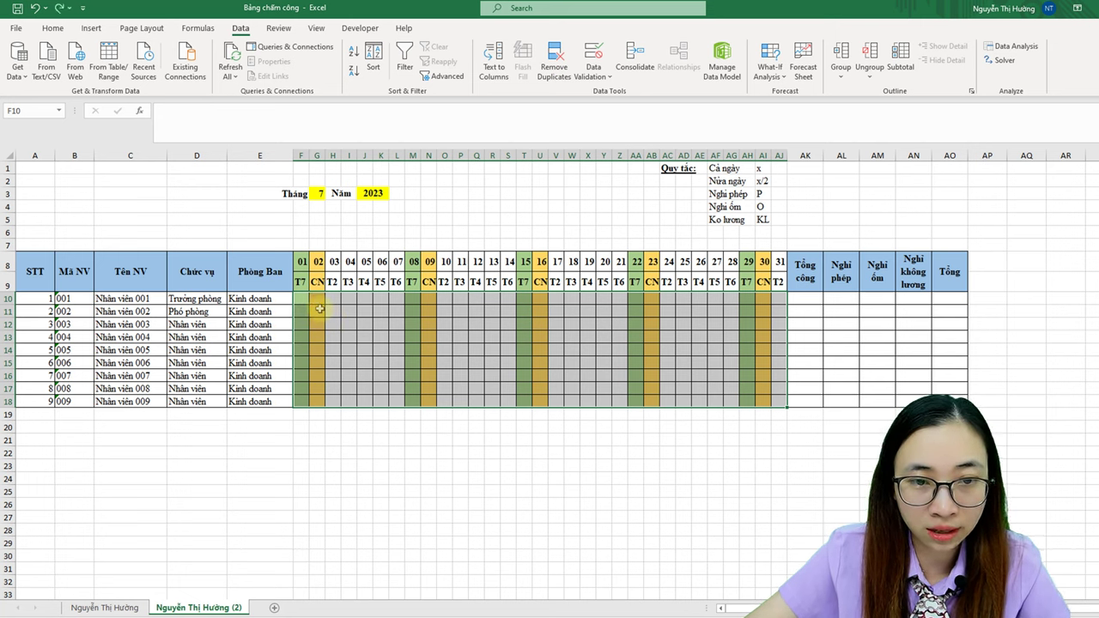
Step: Redefine the grid's validation as a List sourced from the rule codes in AI1:AI5
{"action": "left_click", "coordinate": [593, 75]}
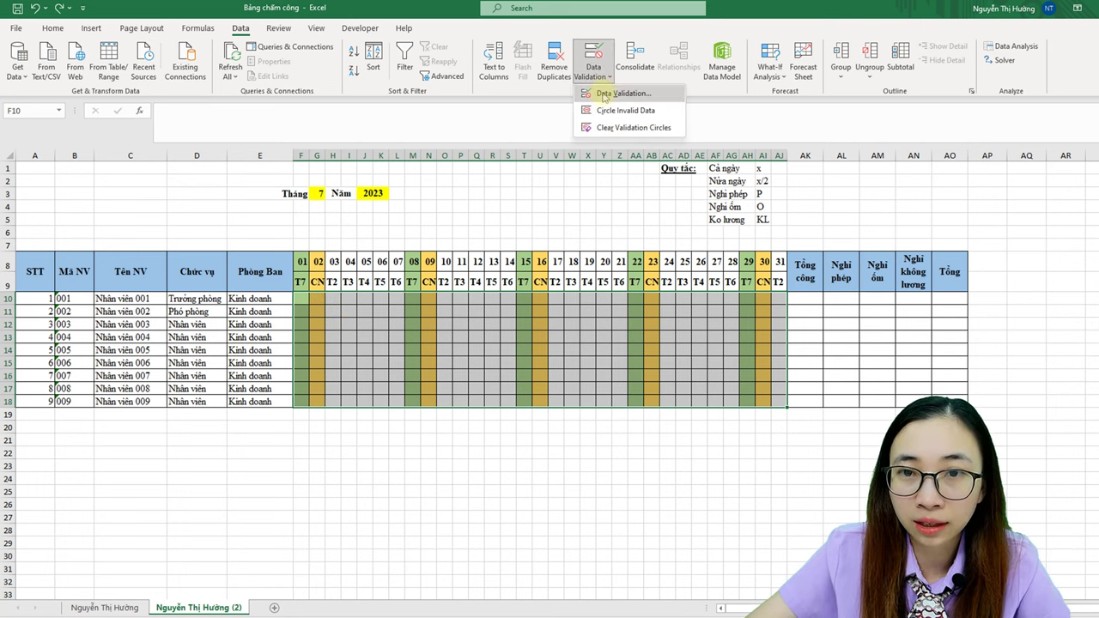
{"action": "left_click", "coordinate": [604, 95]}
{"action": "left_click", "coordinate": [459, 364]}
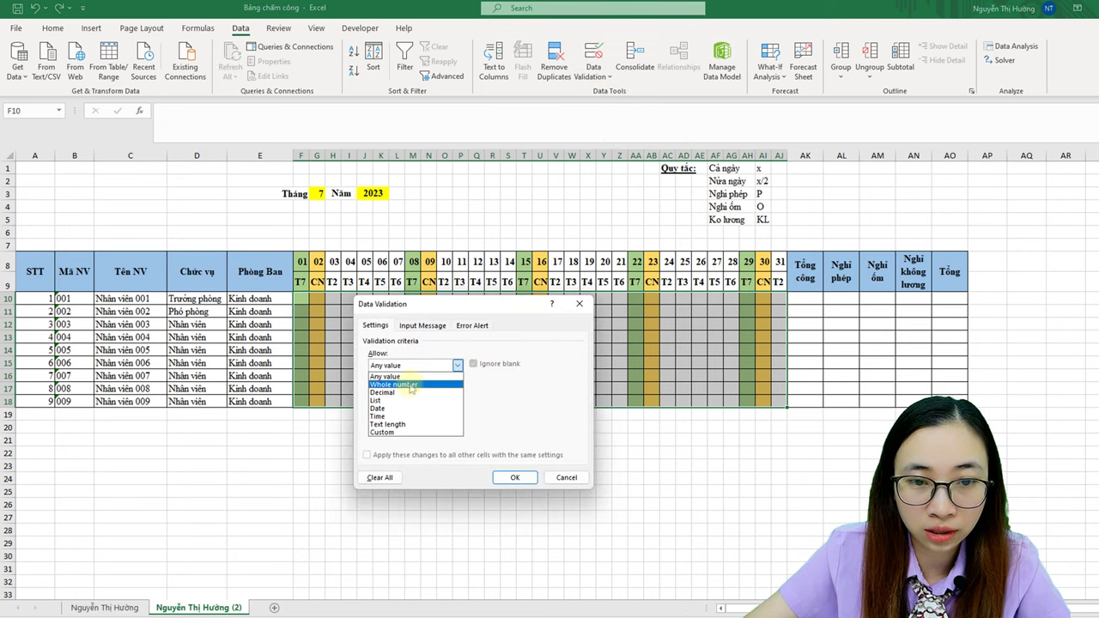
{"action": "left_click", "coordinate": [382, 404]}
{"action": "left_click", "coordinate": [402, 413]}
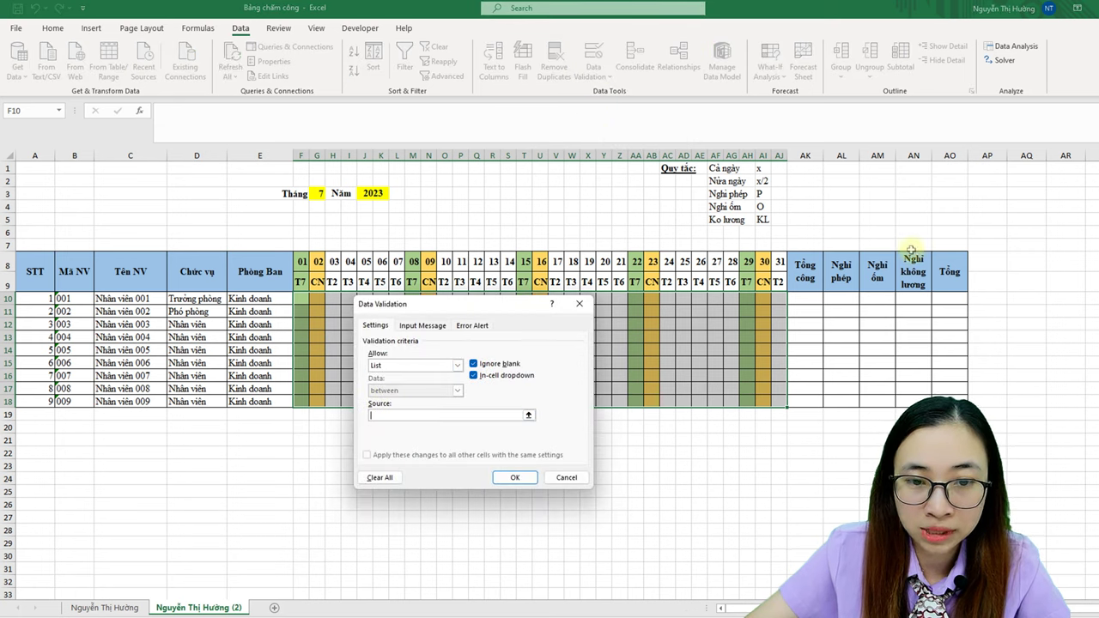
{"action": "left_click_drag", "start_coordinate": [760, 168], "coordinate": [764, 220]}
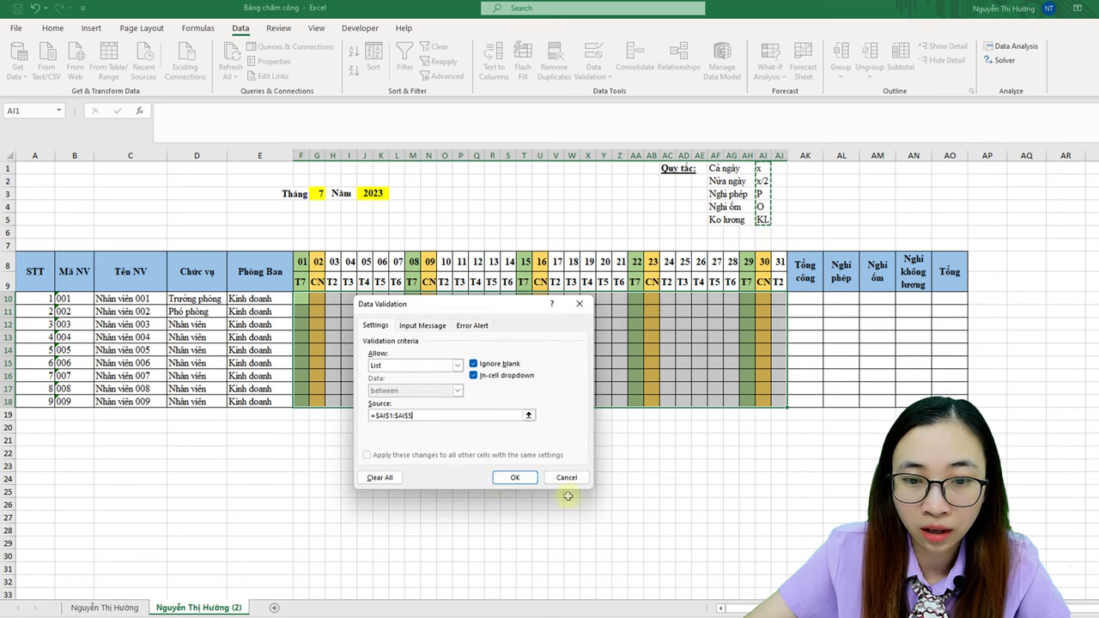
{"action": "left_click", "coordinate": [503, 478]}
{"action": "left_click", "coordinate": [455, 386]}
Step: Test F10's dropdown by choosing x/2, then x, and clear the cell again
{"action": "left_click", "coordinate": [301, 299]}
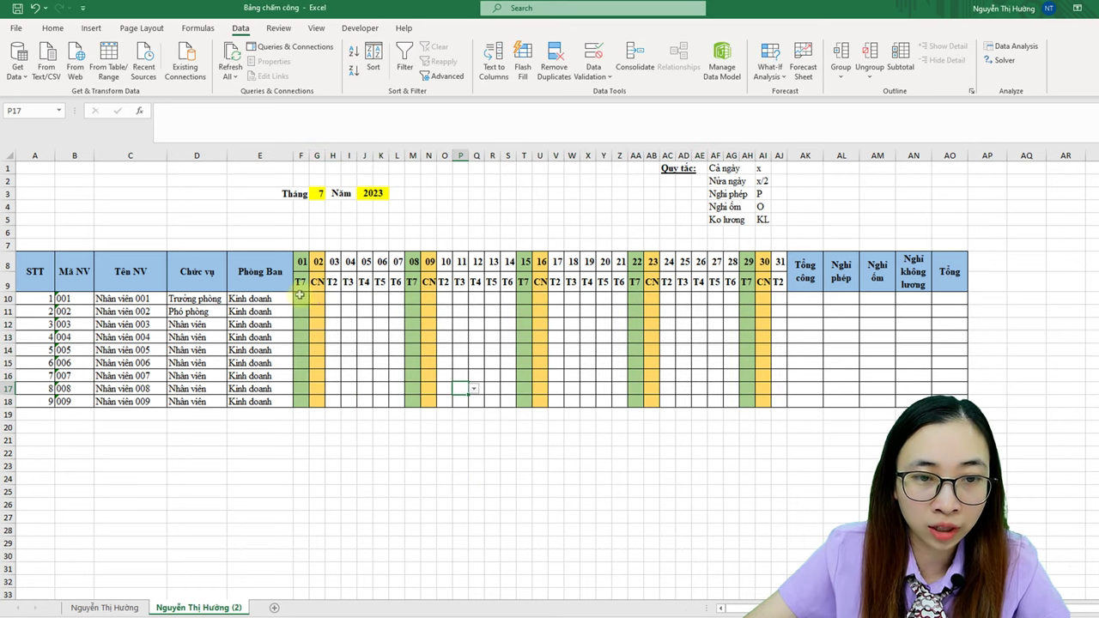
{"action": "left_click", "coordinate": [315, 299]}
{"action": "left_click", "coordinate": [310, 318]}
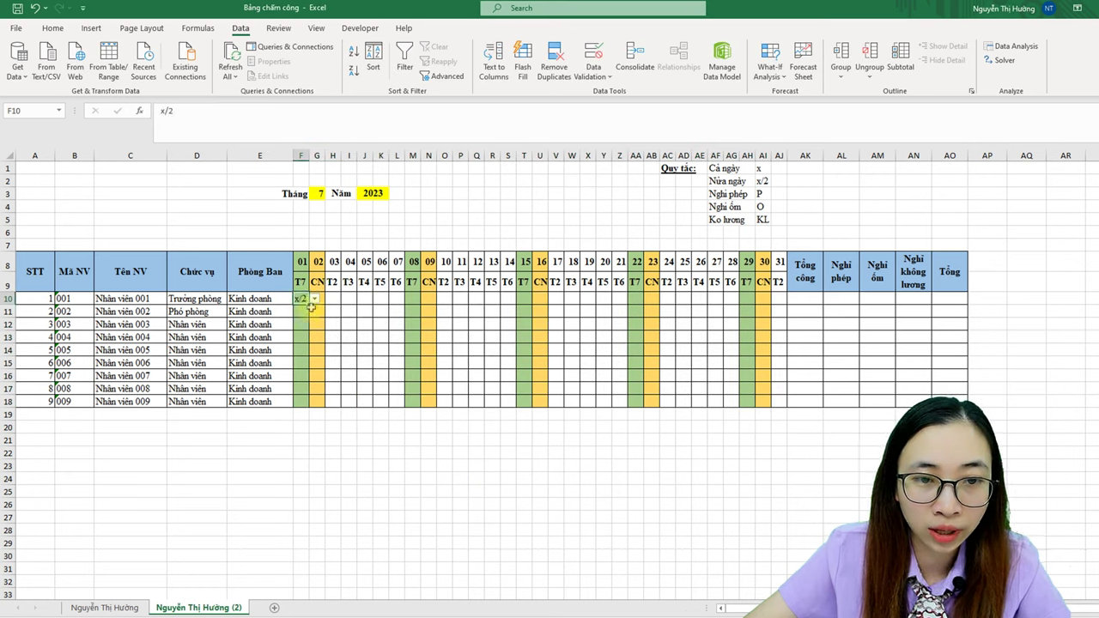
{"action": "left_click", "coordinate": [315, 299]}
{"action": "left_click", "coordinate": [304, 310]}
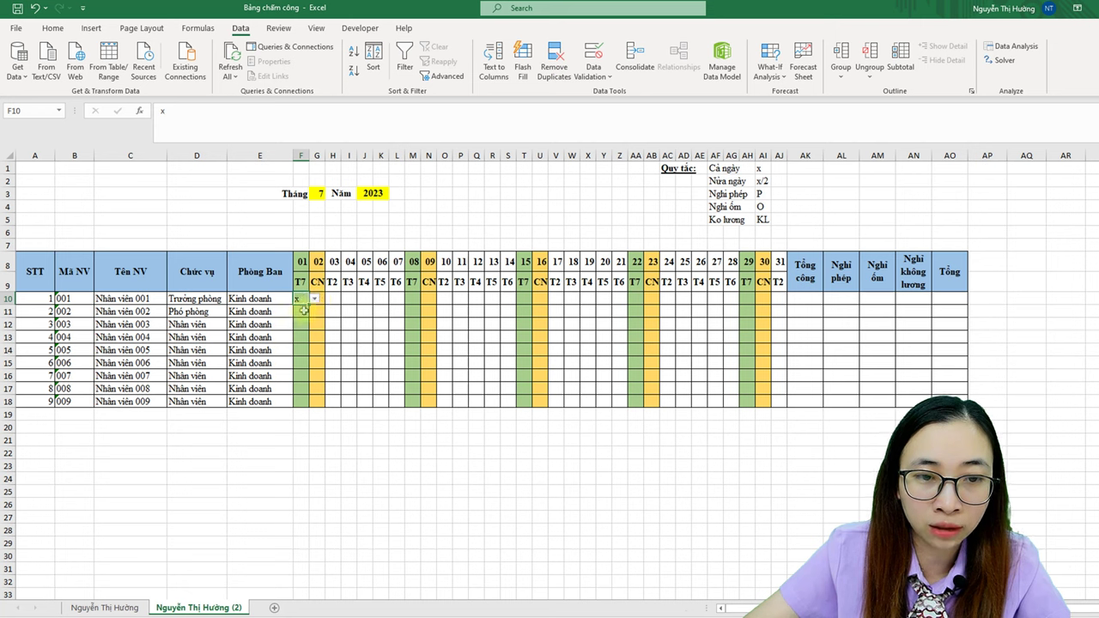
{"action": "left_click", "coordinate": [315, 299]}
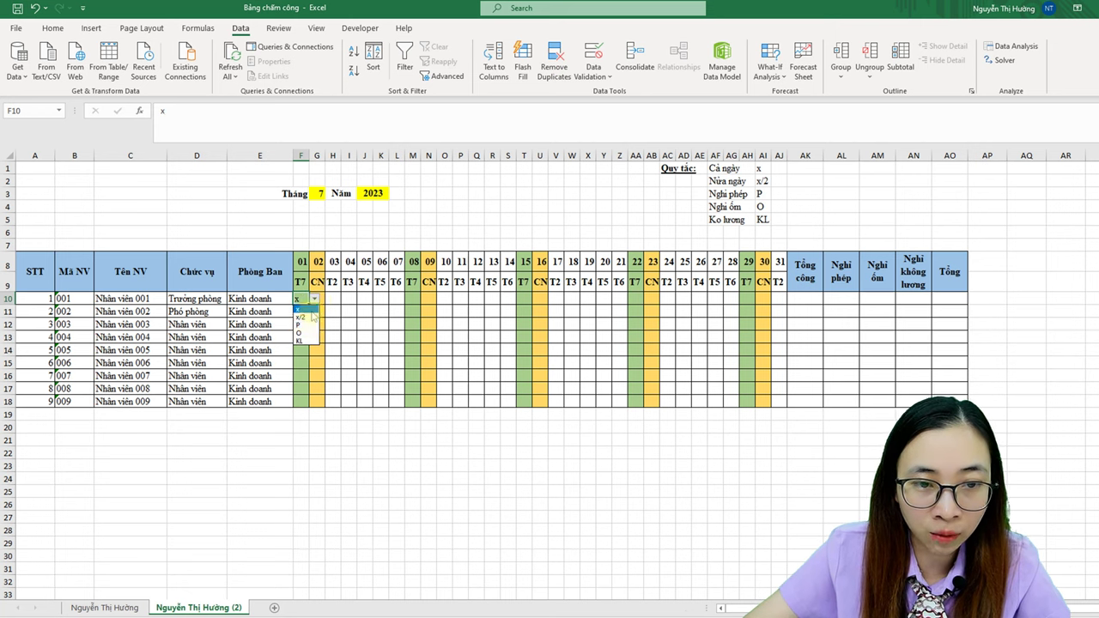
{"action": "left_click", "coordinate": [298, 307]}
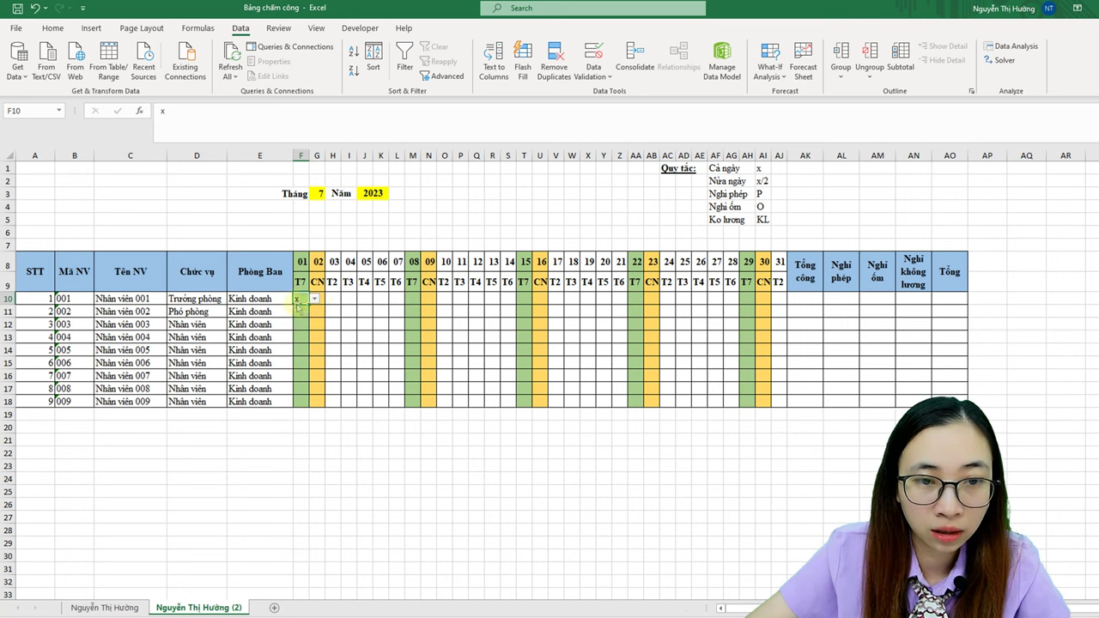
{"action": "key", "text": "Delete"}
Step: Enter x in H10 and I10 and fill x across the rest of row 10
{"action": "key", "text": "Right"}
{"action": "key", "text": "Right"}
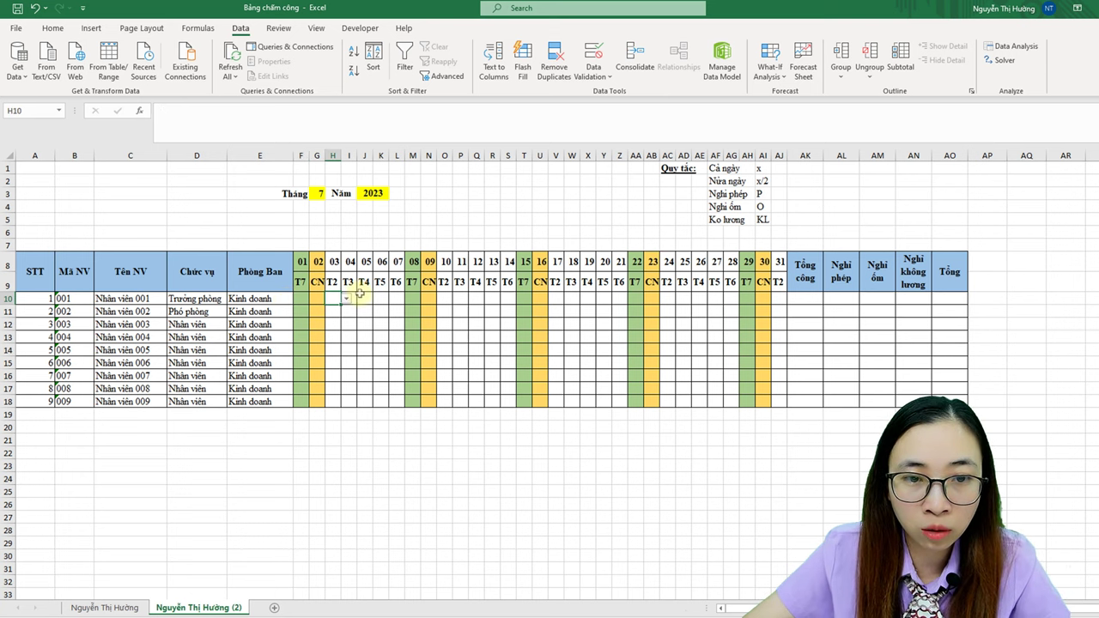
{"action": "left_click", "coordinate": [361, 297]}
{"action": "left_click", "coordinate": [812, 298]}
{"action": "left_click", "coordinate": [881, 299]}
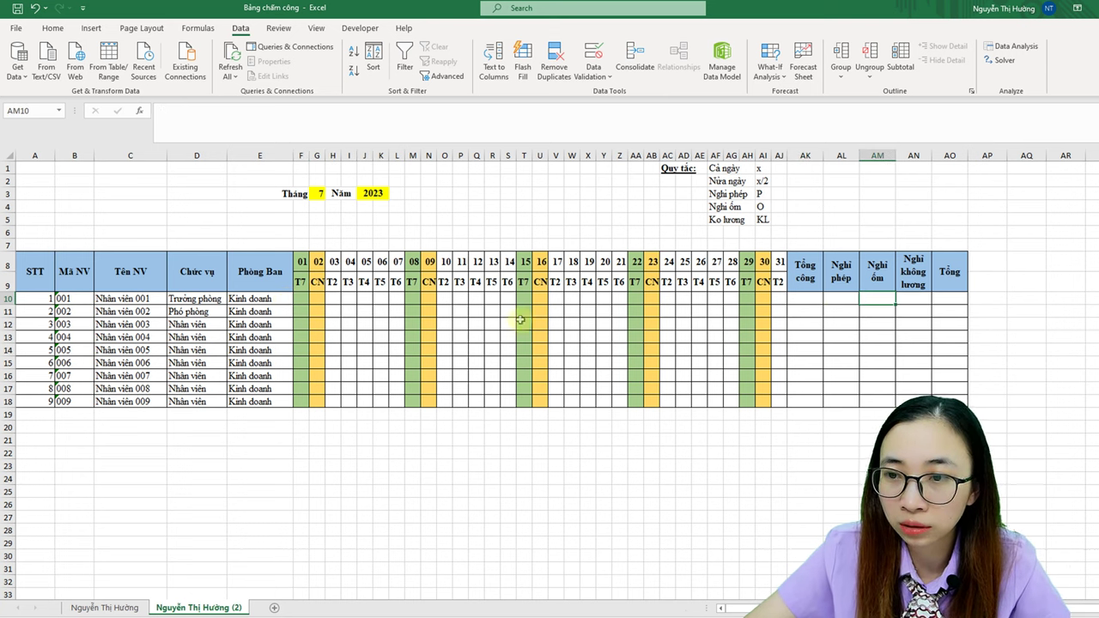
{"action": "left_click", "coordinate": [339, 302]}
{"action": "type", "text": "x"}
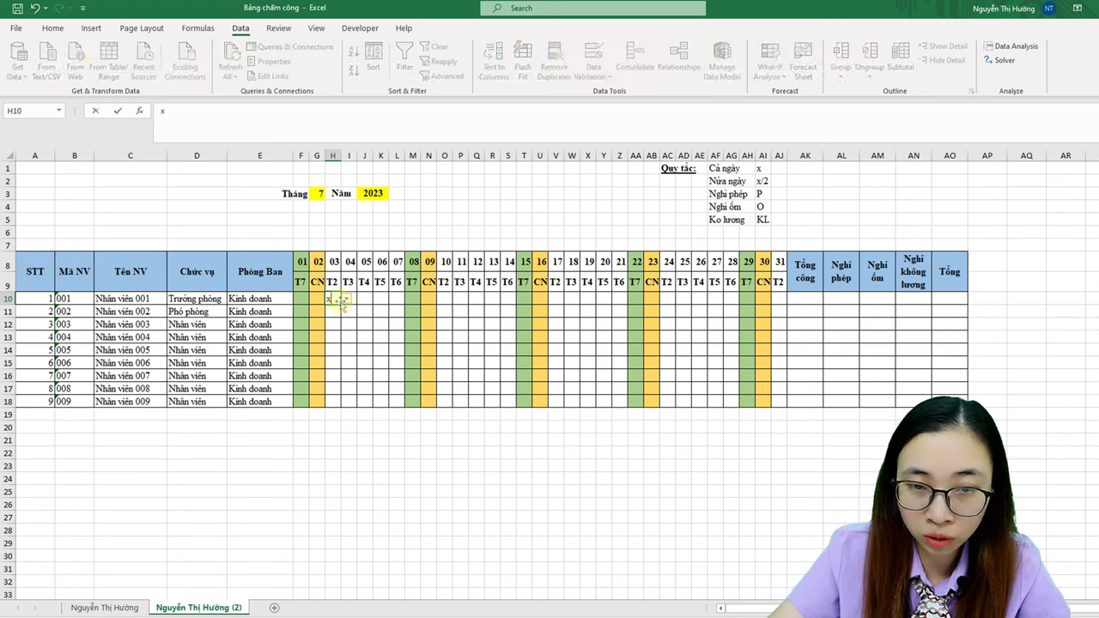
{"action": "key", "text": "Right"}
{"action": "type", "text": "x"}
{"action": "key", "text": "Right"}
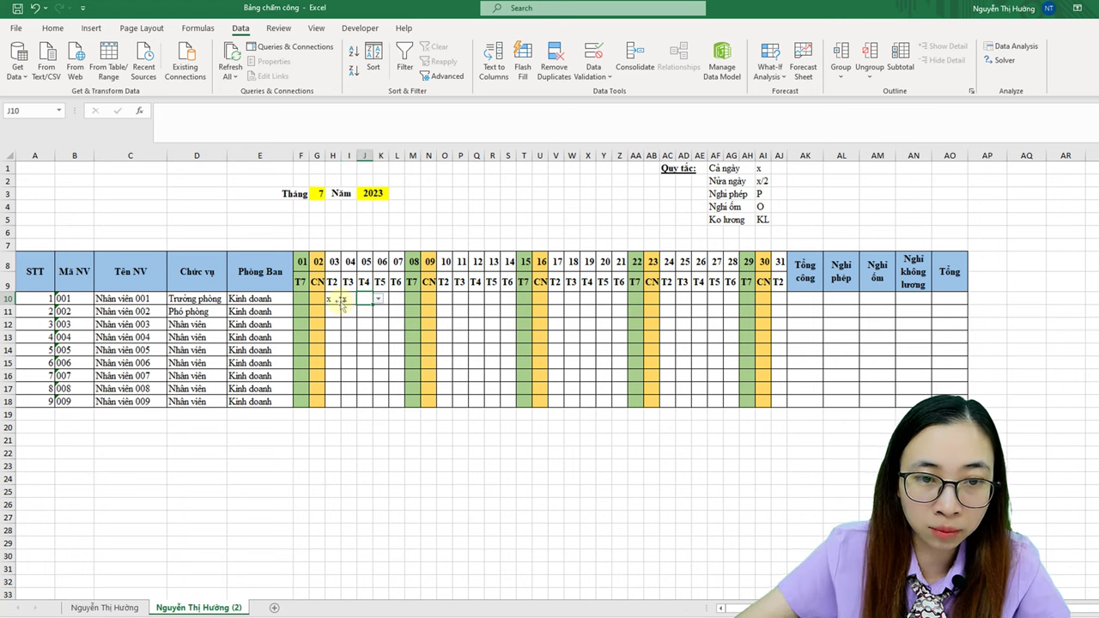
{"action": "left_click", "coordinate": [343, 300]}
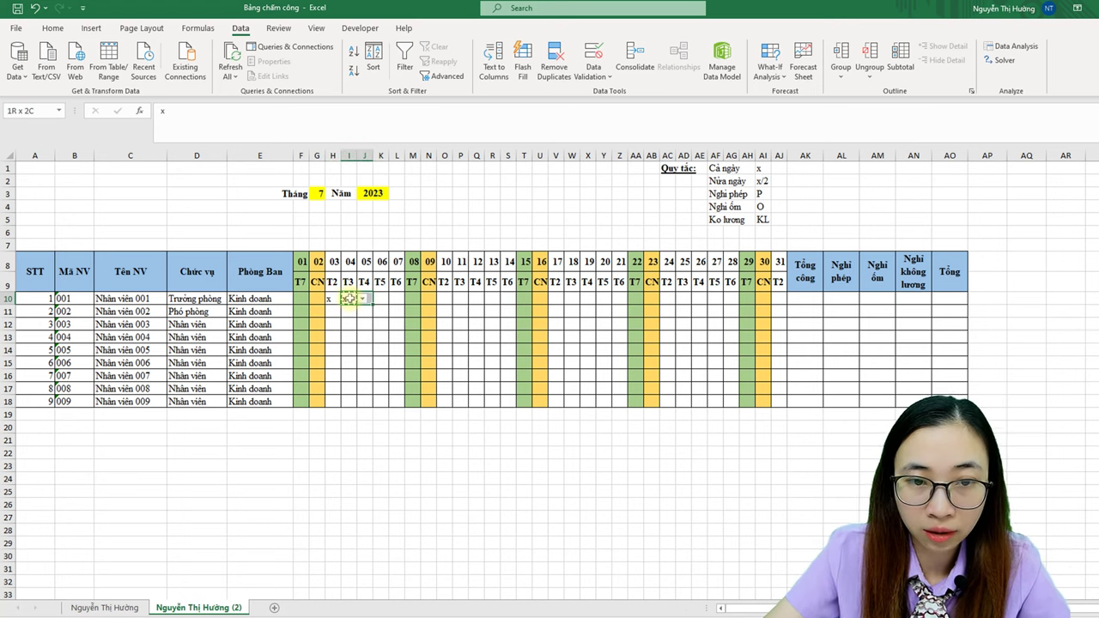
{"action": "key", "text": "shift+Right"}
{"action": "key", "text": "shift+Right"}
{"action": "key", "text": "shift+Right"}
{"action": "key", "text": "ctrl+c"}
{"action": "key", "text": "shift+Right"}
{"action": "key", "text": "shift+Right"}
{"action": "key", "text": "shift+Right"}
{"action": "key", "text": "shift+Right"}
{"action": "key", "text": "shift+Right"}
{"action": "key", "text": "shift+Right"}
{"action": "key", "text": "shift+Right"}
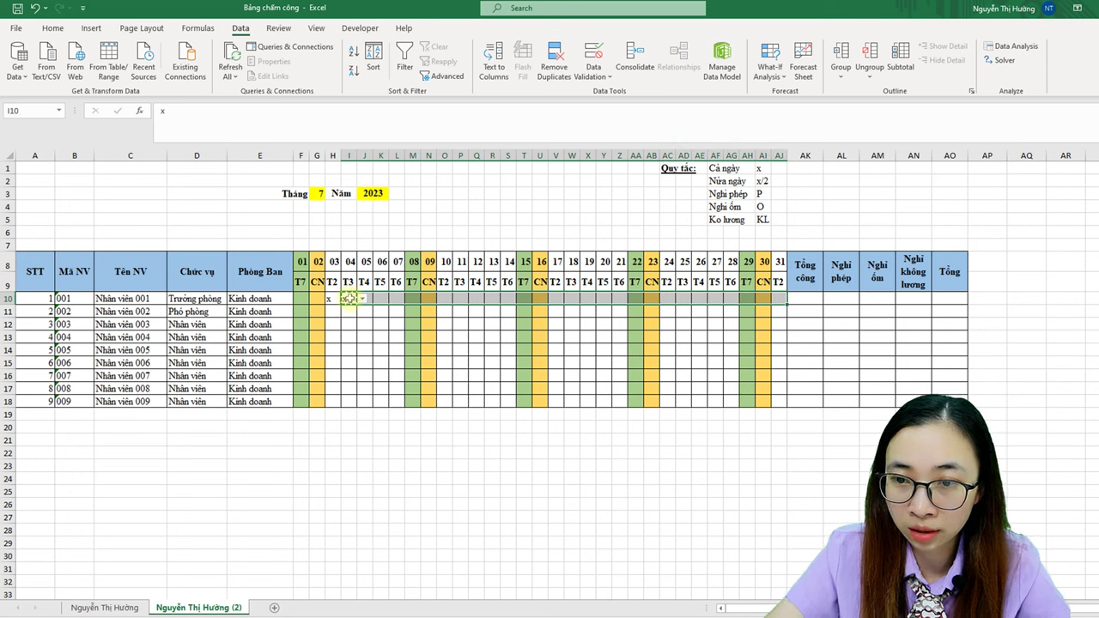
{"action": "key", "text": "ctrl+v"}
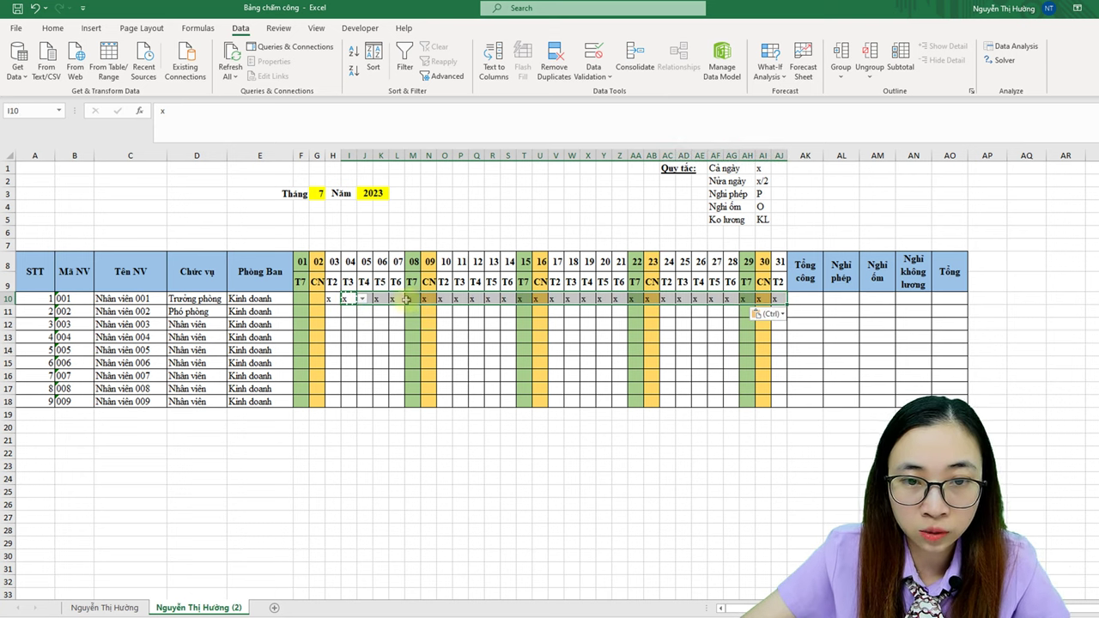
Step: Clear the weekend pairs M10:N10, T10:U10, AA10:AB10 and AH10:AI10 in row 10
{"action": "left_click", "coordinate": [413, 299]}
{"action": "key", "text": "shift+Right"}
{"action": "key", "text": "Delete"}
{"action": "left_click_drag", "start_coordinate": [524, 299], "coordinate": [540, 298]}
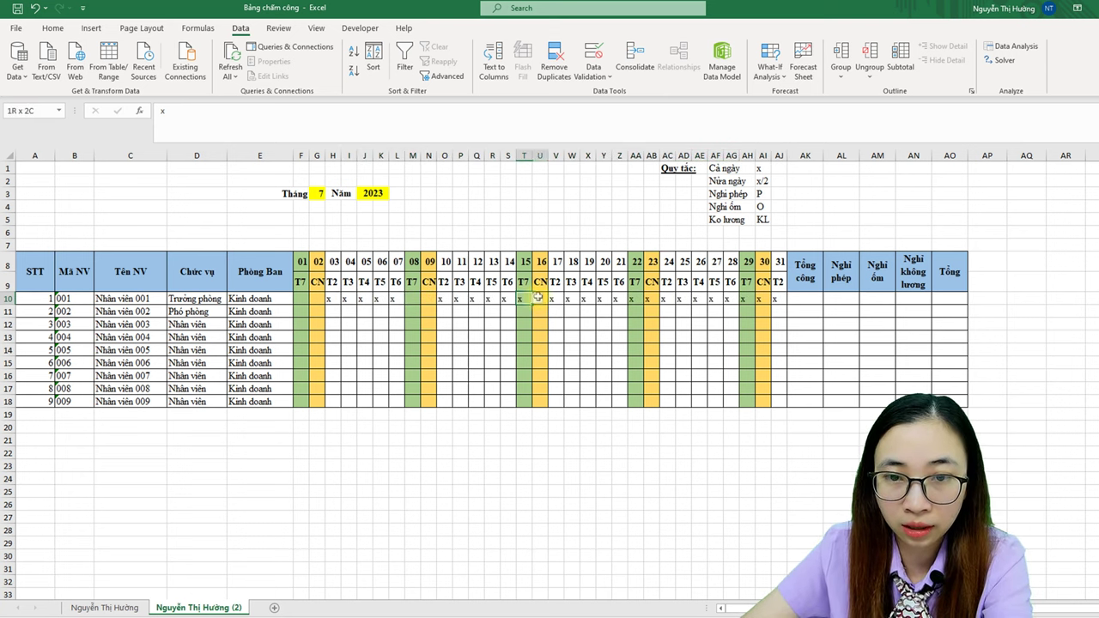
{"action": "key", "text": "Delete"}
{"action": "left_click_drag", "start_coordinate": [637, 298], "coordinate": [652, 299]}
{"action": "key", "text": "Delete"}
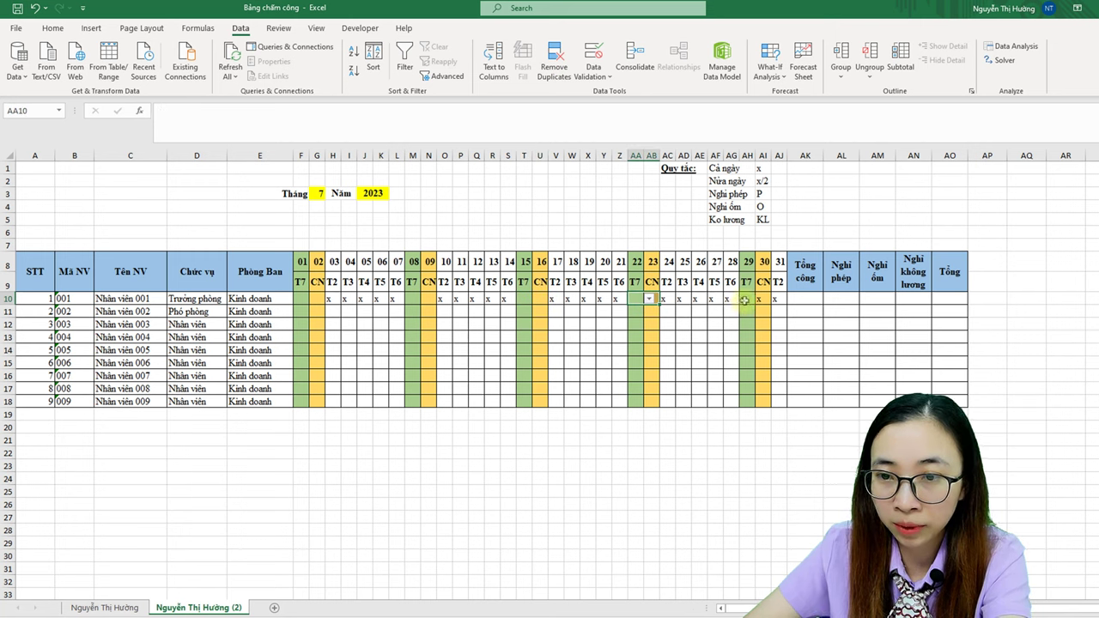
{"action": "left_click_drag", "start_coordinate": [747, 298], "coordinate": [762, 299]}
{"action": "key", "text": "Delete"}
Step: Copy row 10's pattern F10:AJ10 into rows 11 through 18
{"action": "left_click", "coordinate": [348, 375]}
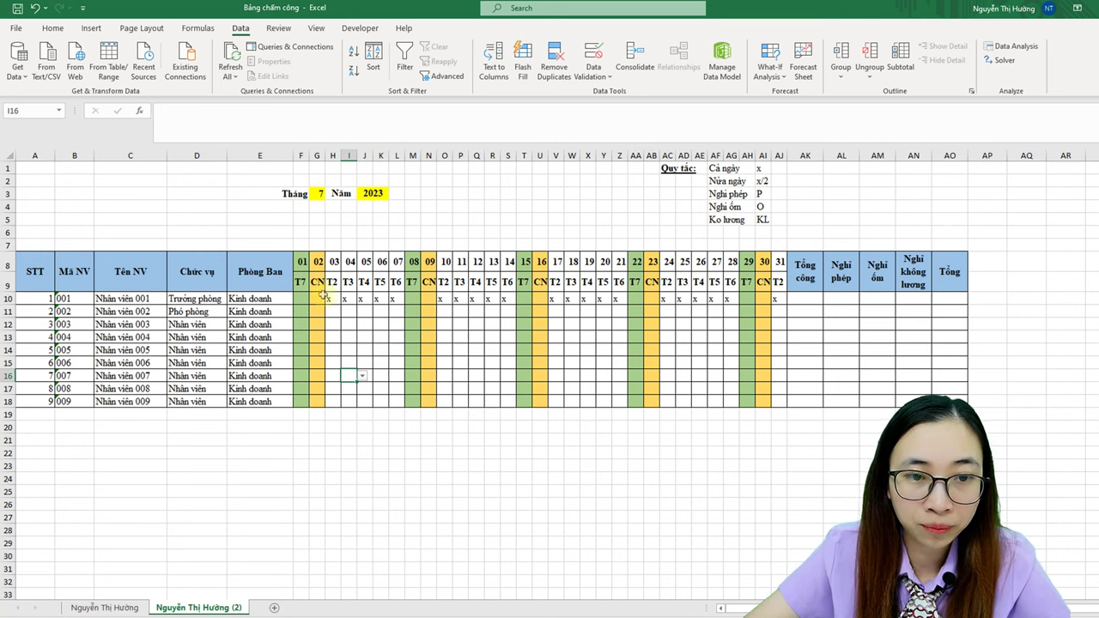
{"action": "left_click_drag", "start_coordinate": [305, 295], "coordinate": [771, 294]}
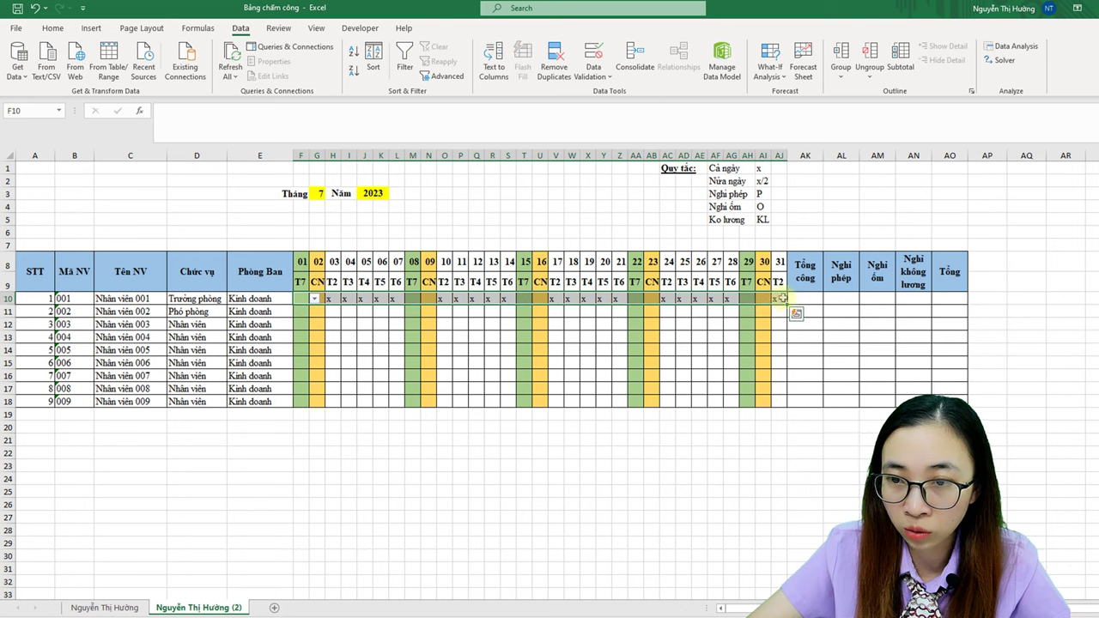
{"action": "key", "text": "ctrl+c"}
{"action": "key", "text": "shift+Down"}
{"action": "key", "text": "shift+Down"}
{"action": "key", "text": "shift+Down"}
{"action": "key", "text": "shift+Down"}
{"action": "key", "text": "shift+Down"}
{"action": "key", "text": "shift+Down"}
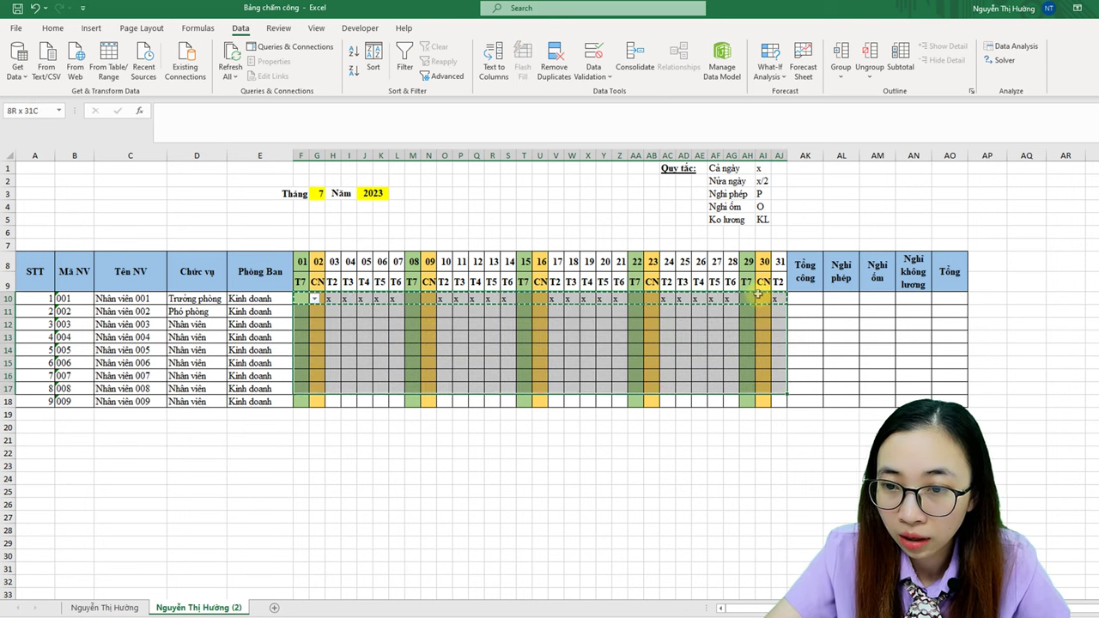
{"action": "key", "text": "shift+Down"}
{"action": "key", "text": "shift+Down"}
{"action": "key", "text": "Return"}
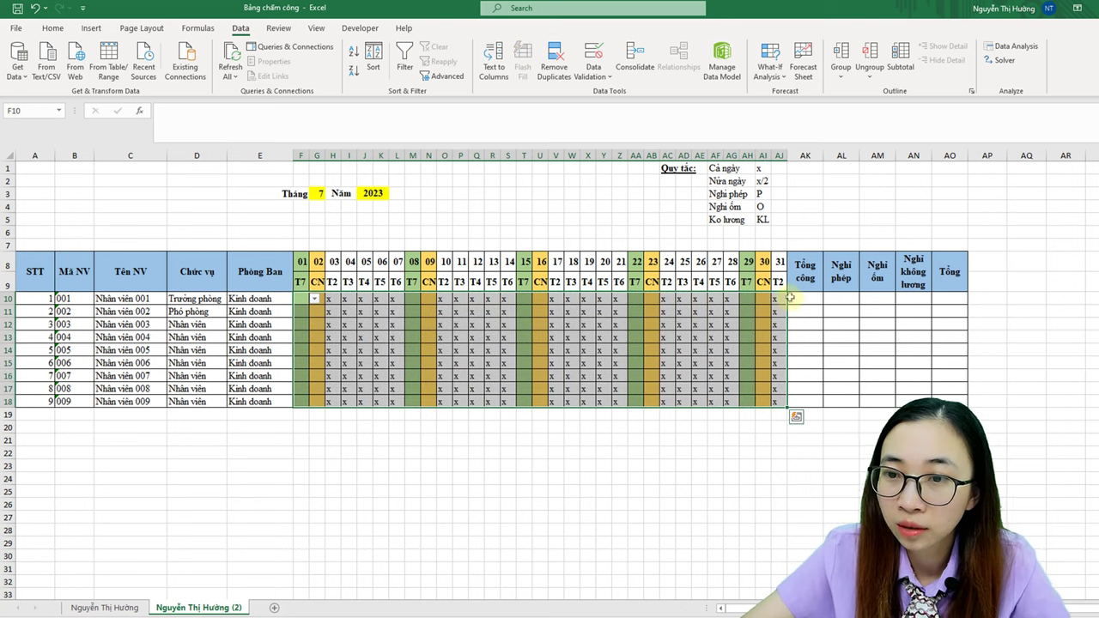
Step: Set employee 001's codes: x/2 on day 19, O on 25, KL on 28, P on 12
{"action": "left_click", "coordinate": [790, 297]}
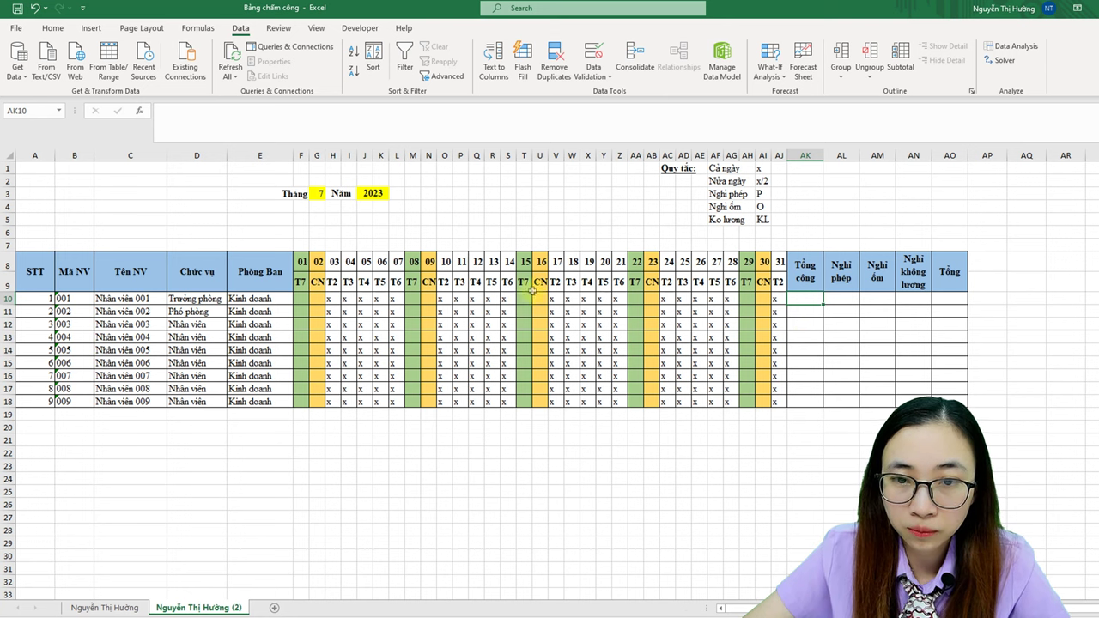
{"action": "left_click", "coordinate": [584, 298]}
{"action": "left_click", "coordinate": [601, 298]}
{"action": "left_click", "coordinate": [591, 324]}
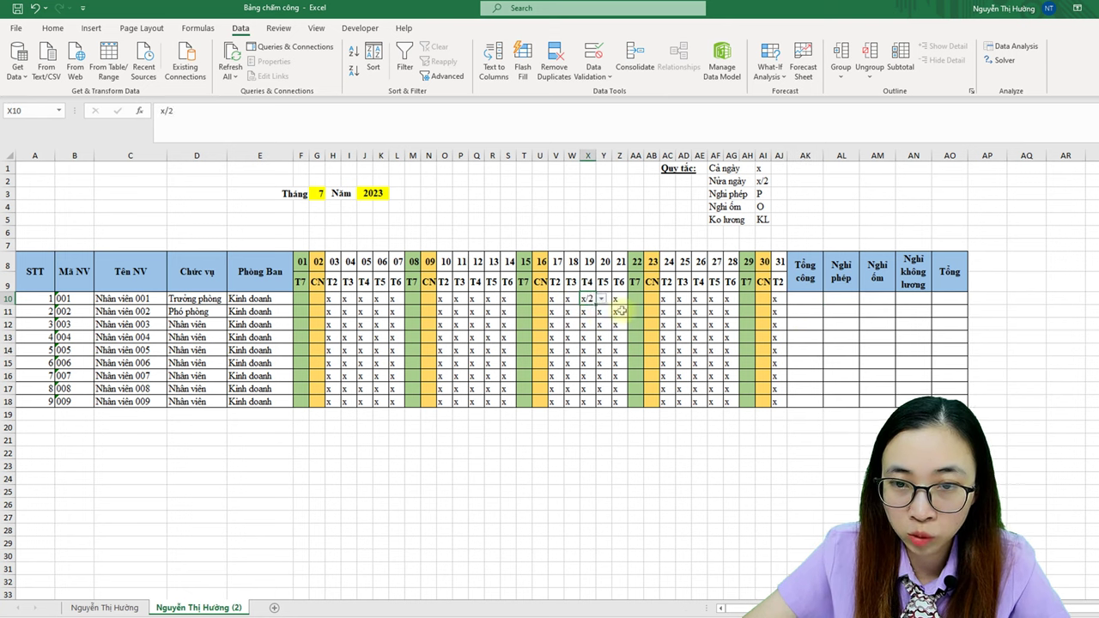
{"action": "left_click", "coordinate": [689, 299]}
{"action": "left_click", "coordinate": [699, 299]}
{"action": "left_click", "coordinate": [683, 332]}
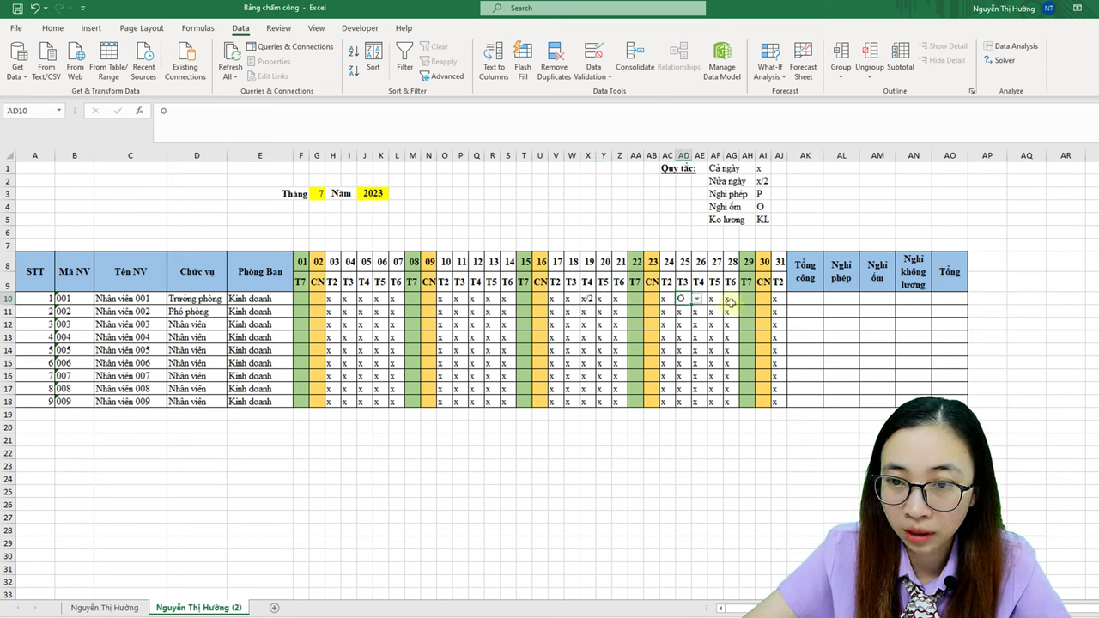
{"action": "left_click", "coordinate": [728, 299]}
{"action": "left_click", "coordinate": [745, 299]}
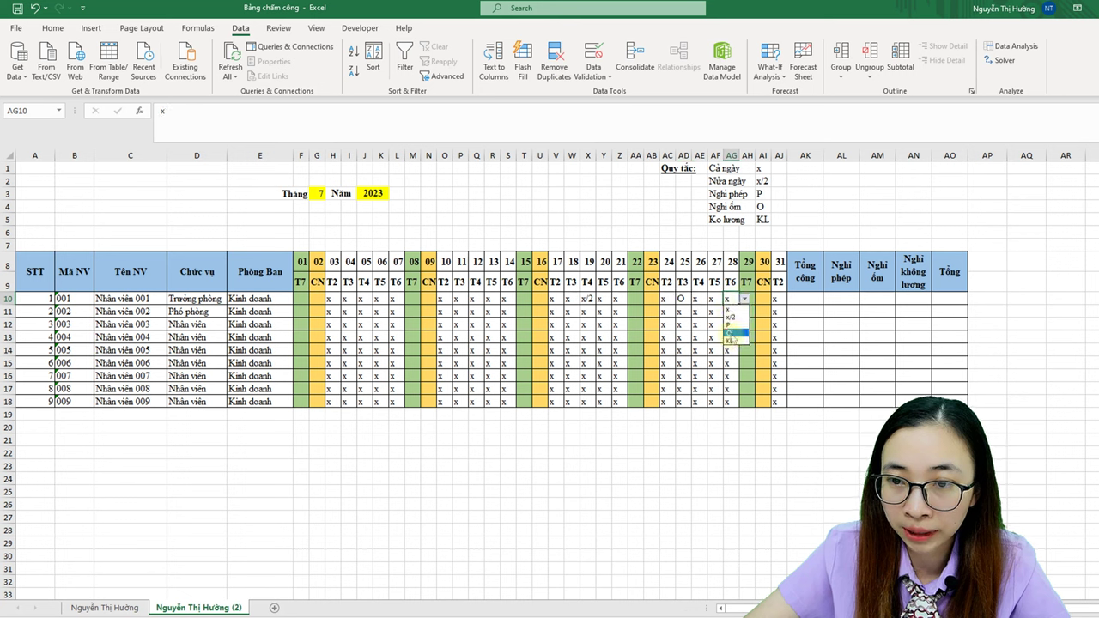
{"action": "left_click", "coordinate": [730, 341]}
{"action": "left_click", "coordinate": [474, 299]}
{"action": "left_click", "coordinate": [489, 298]}
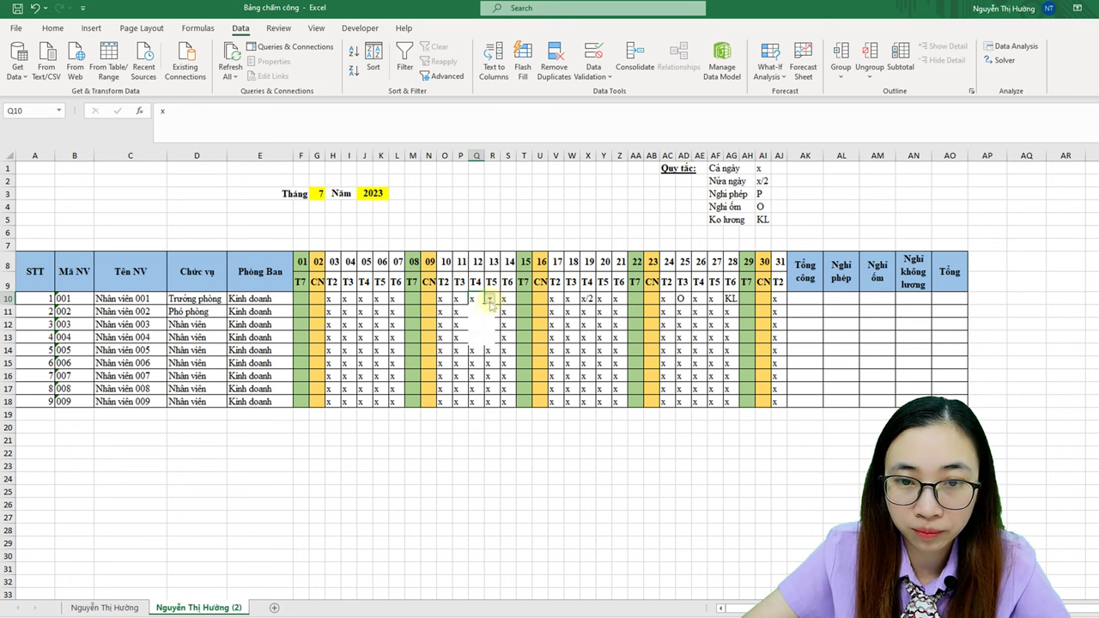
{"action": "left_click", "coordinate": [477, 325]}
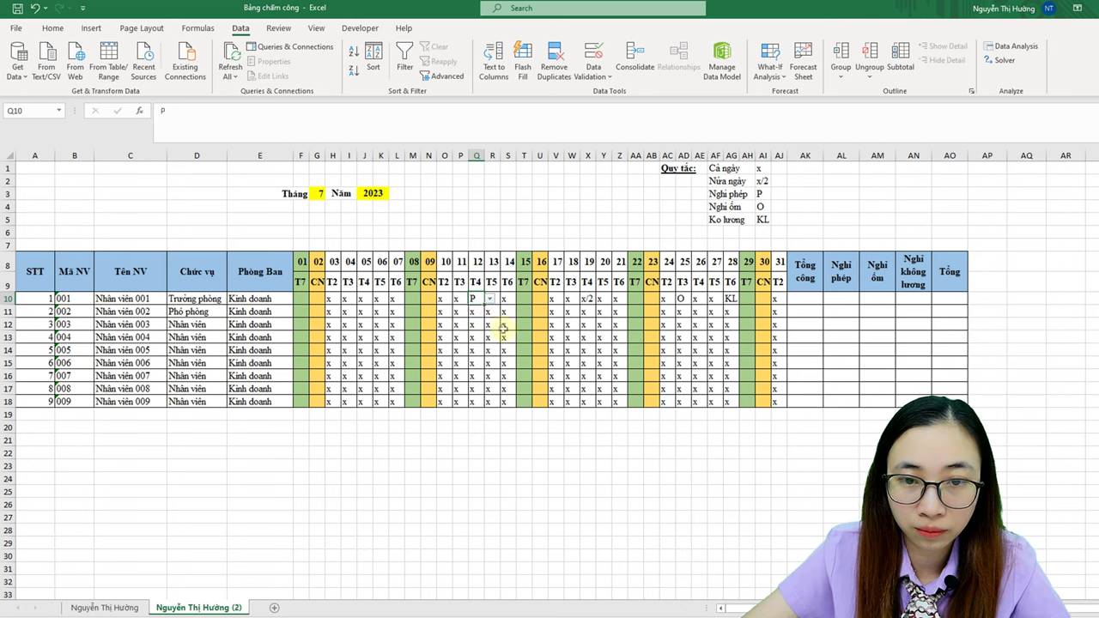
Step: Give the rules table AC1:AI5 a light orange fill
{"action": "left_click", "coordinate": [809, 305]}
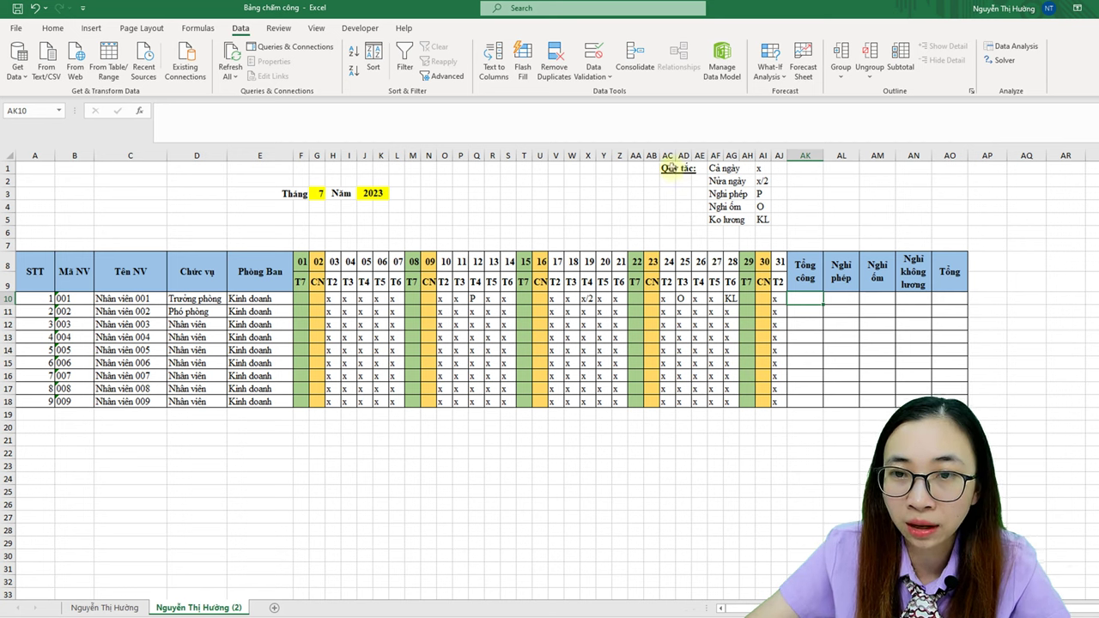
{"action": "left_click_drag", "start_coordinate": [672, 165], "coordinate": [770, 223]}
{"action": "left_click", "coordinate": [52, 28]}
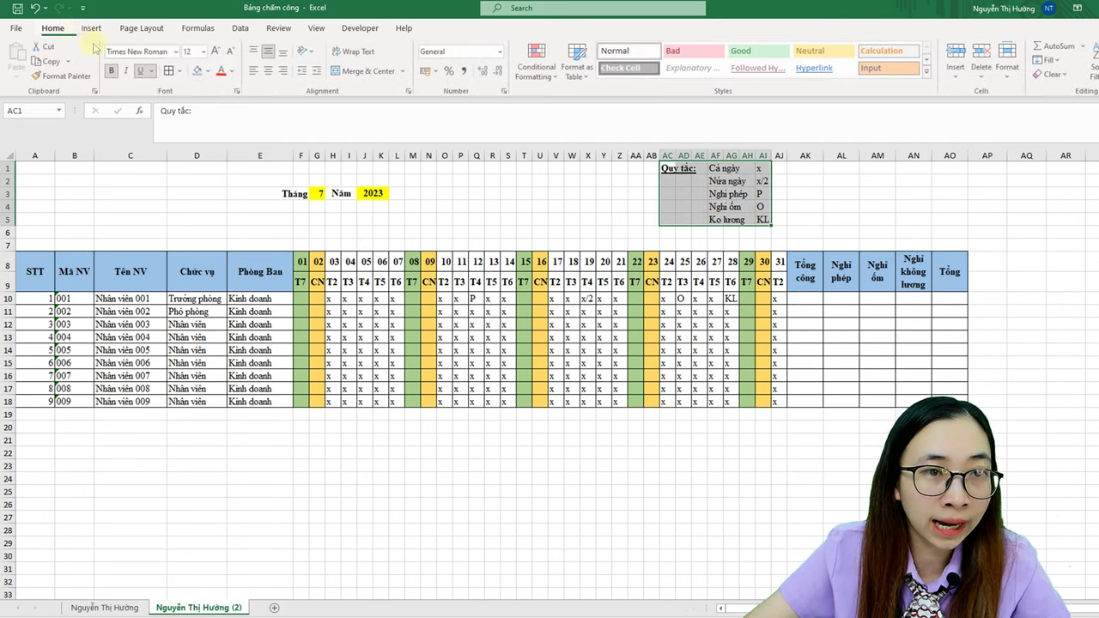
{"action": "left_click", "coordinate": [209, 70]}
{"action": "left_click", "coordinate": [255, 136]}
{"action": "left_click", "coordinate": [804, 298]}
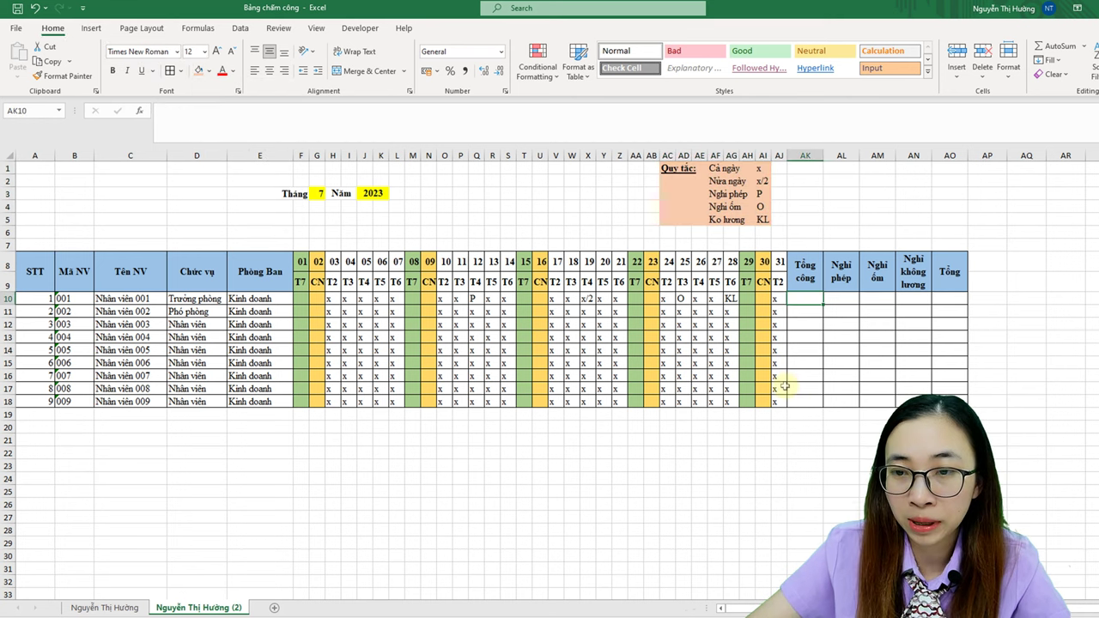
Step: Enter =COUNTIF(F10:AJ10;"x")+COUNTIF(F10:AJ10;"x/2")/2 in AK10, giving 17,5
{"action": "type", "text": "="}
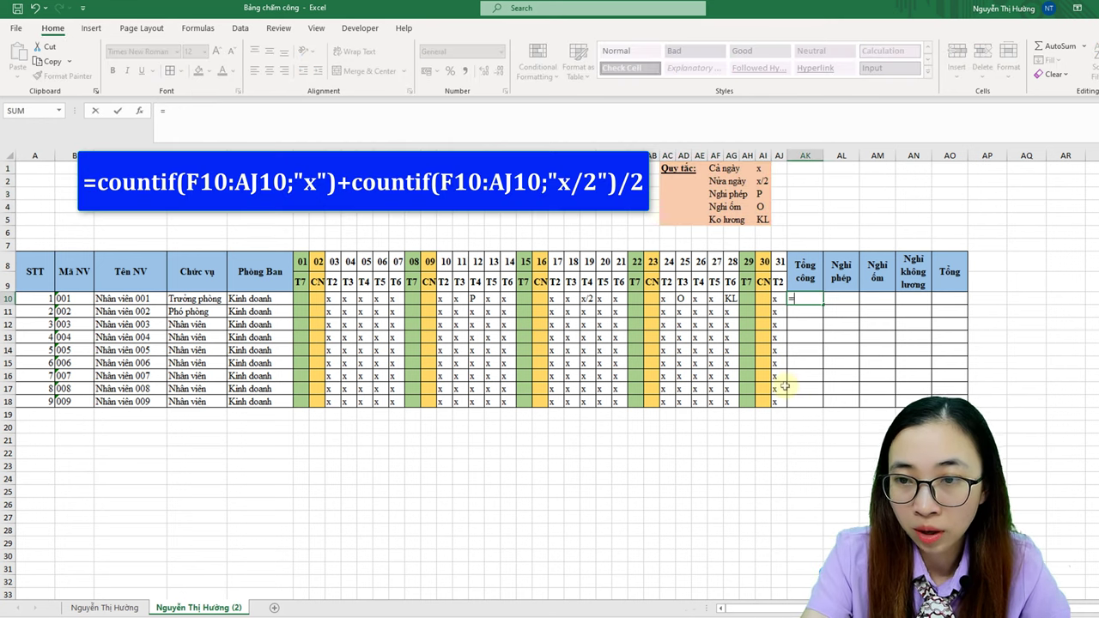
{"action": "type", "text": "c"}
{"action": "type", "text": "ou"}
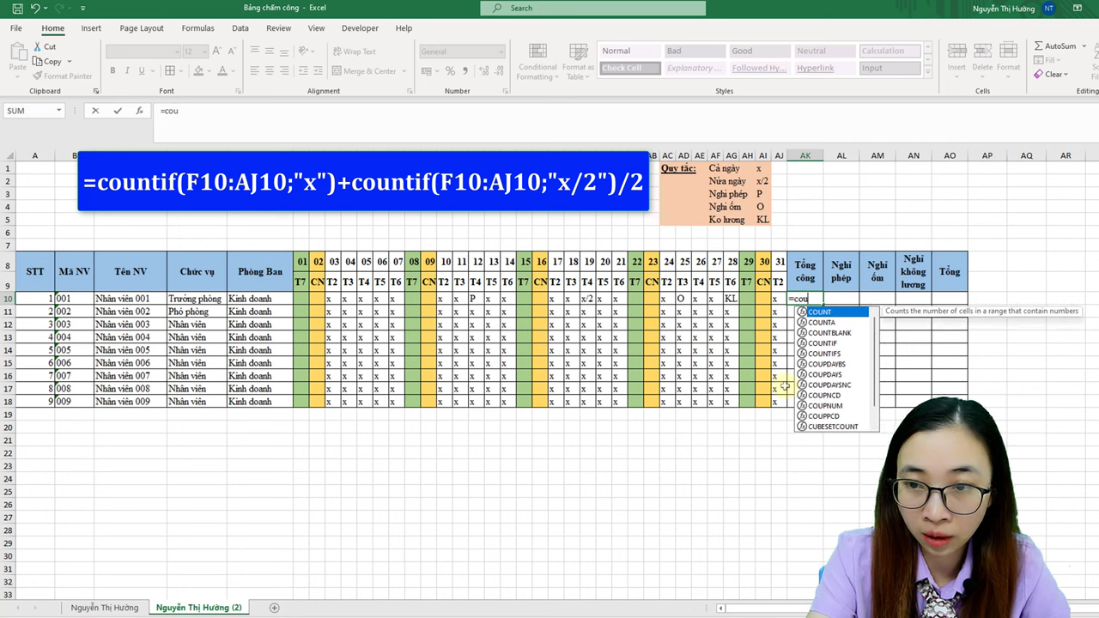
{"action": "type", "text": "nt"}
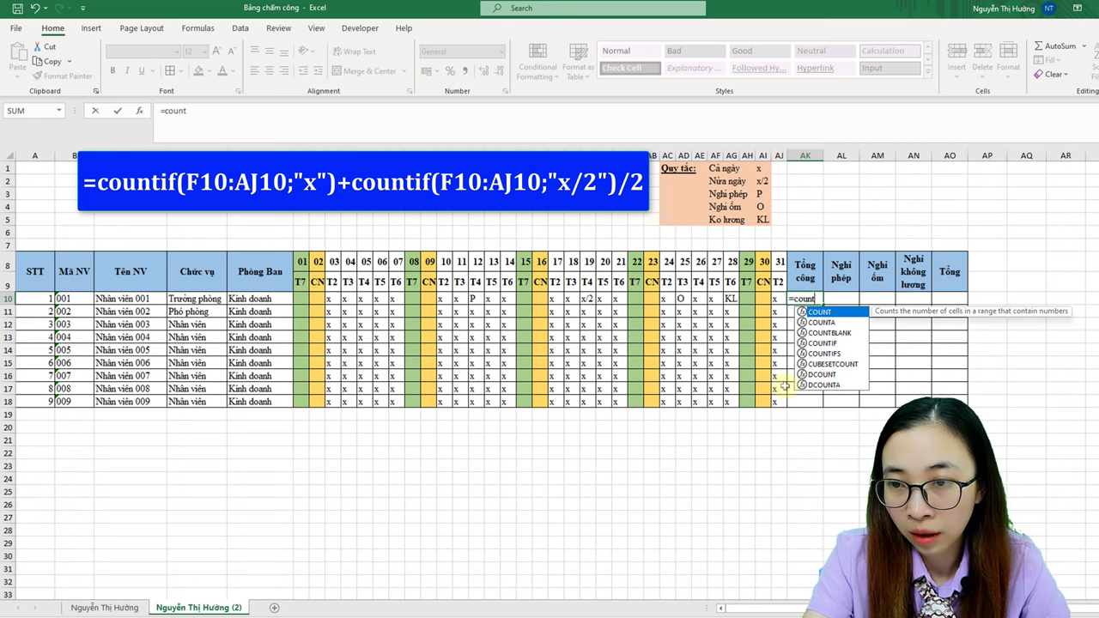
{"action": "type", "text": "if("}
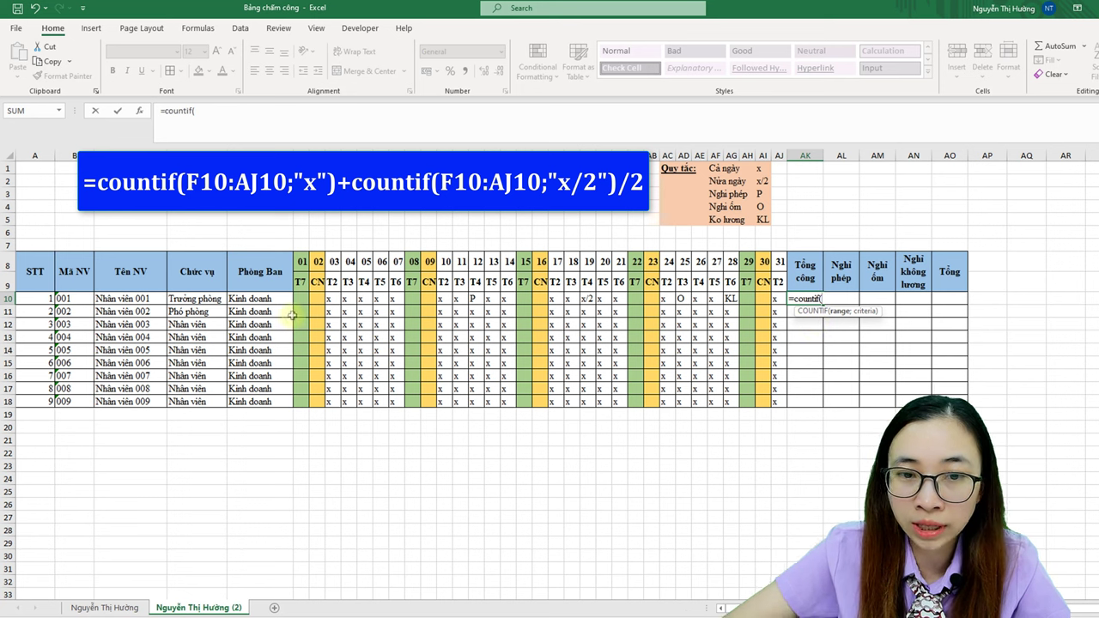
{"action": "left_click_drag", "start_coordinate": [301, 298], "coordinate": [762, 299]}
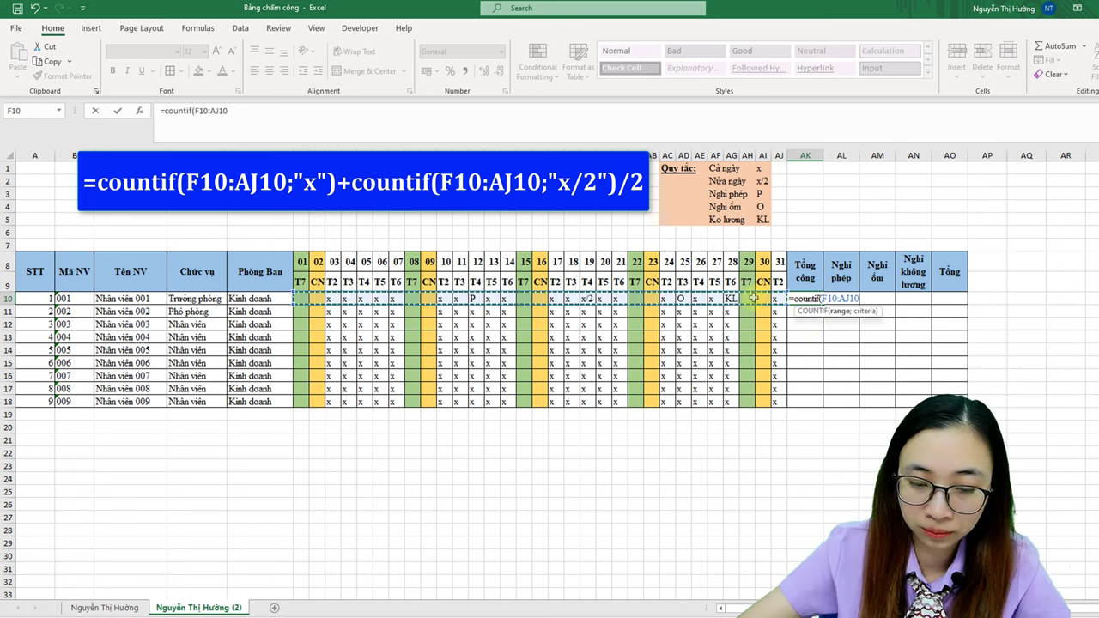
{"action": "type", "text": ";\"x"}
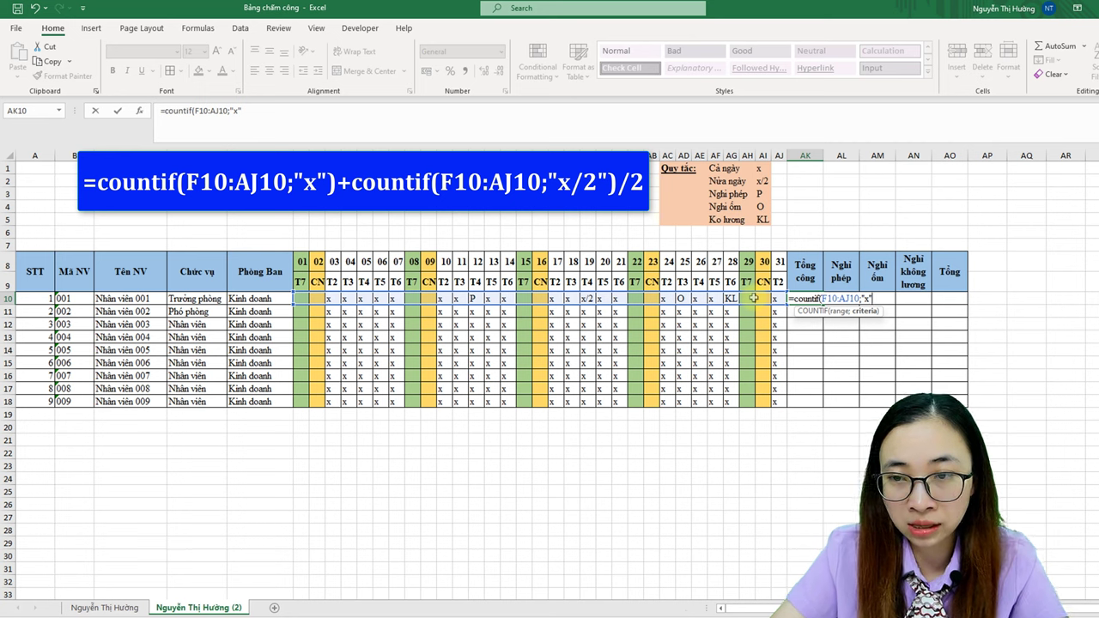
{"action": "type", "text": ")"}
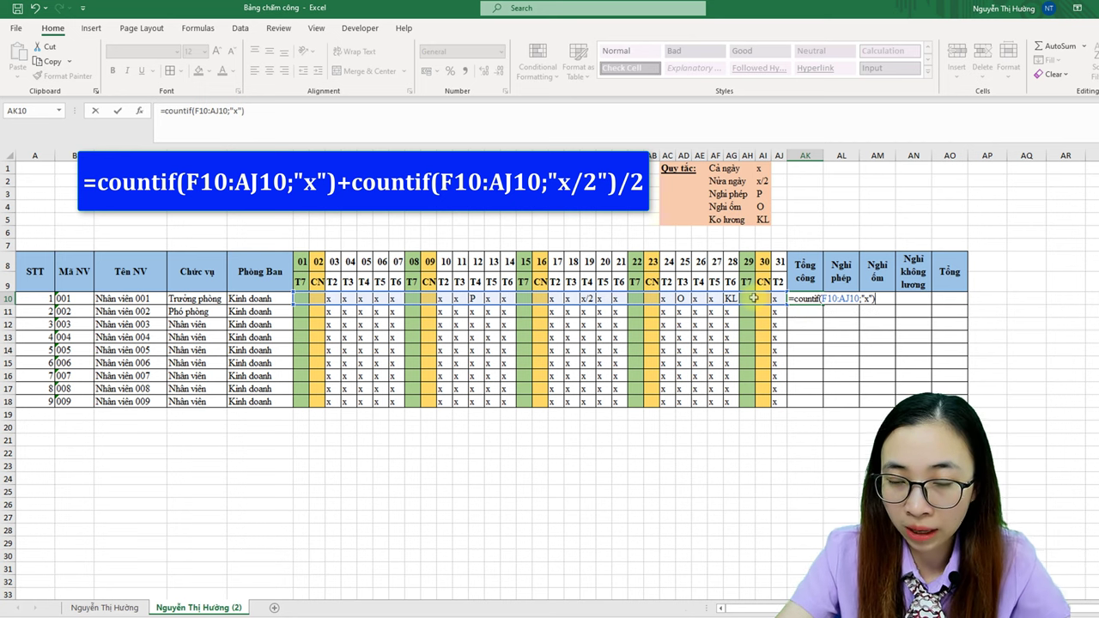
{"action": "type", "text": "+coun"}
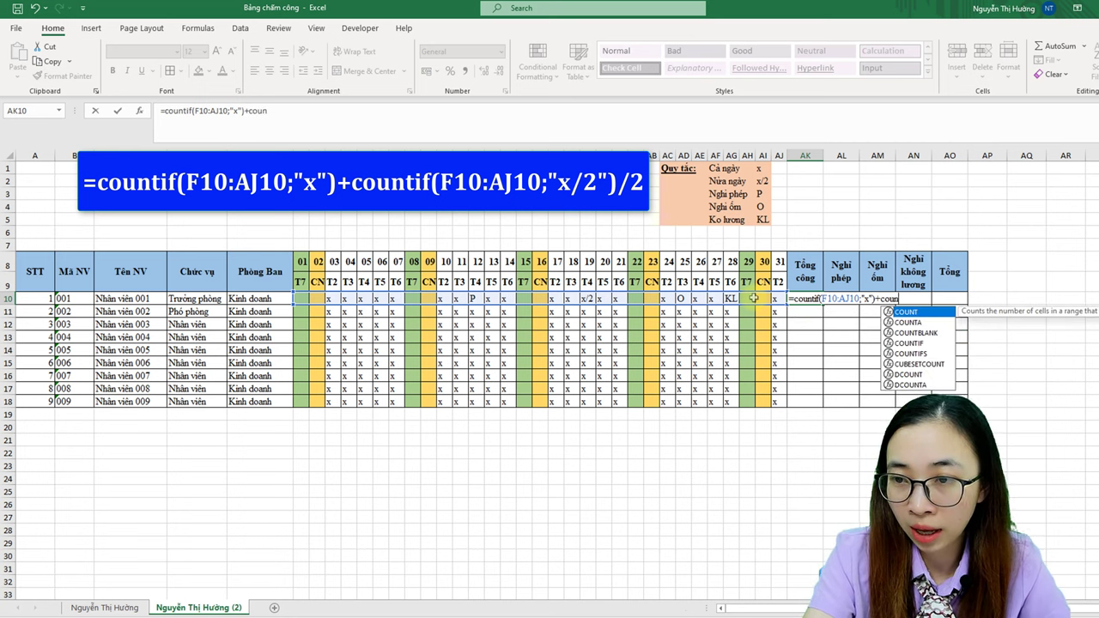
{"action": "type", "text": "tif("}
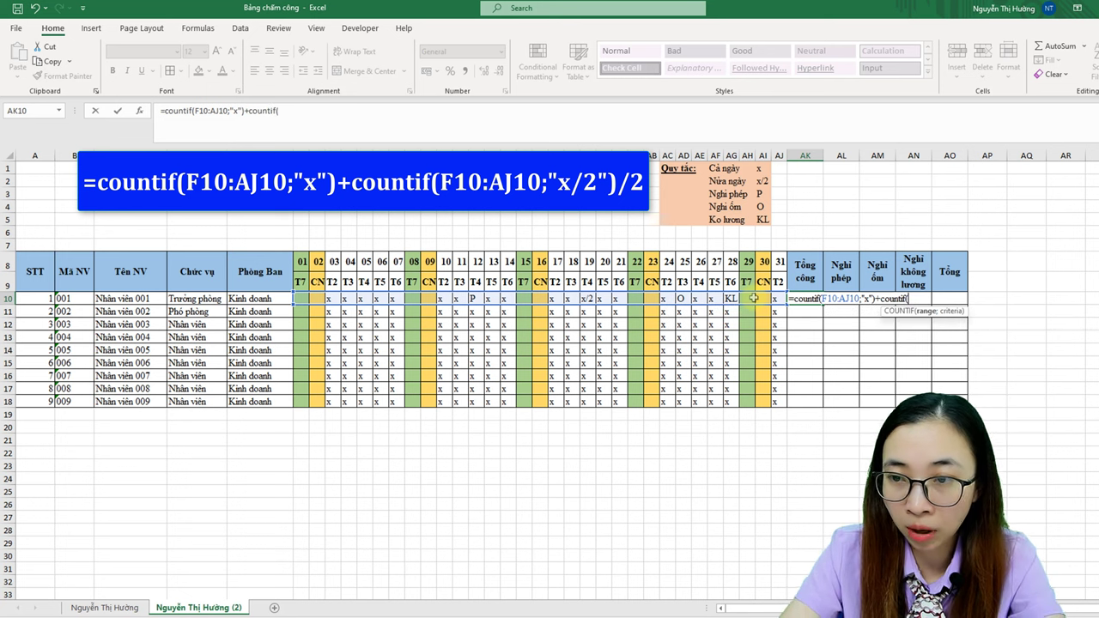
{"action": "left_click_drag", "start_coordinate": [301, 298], "coordinate": [778, 299]}
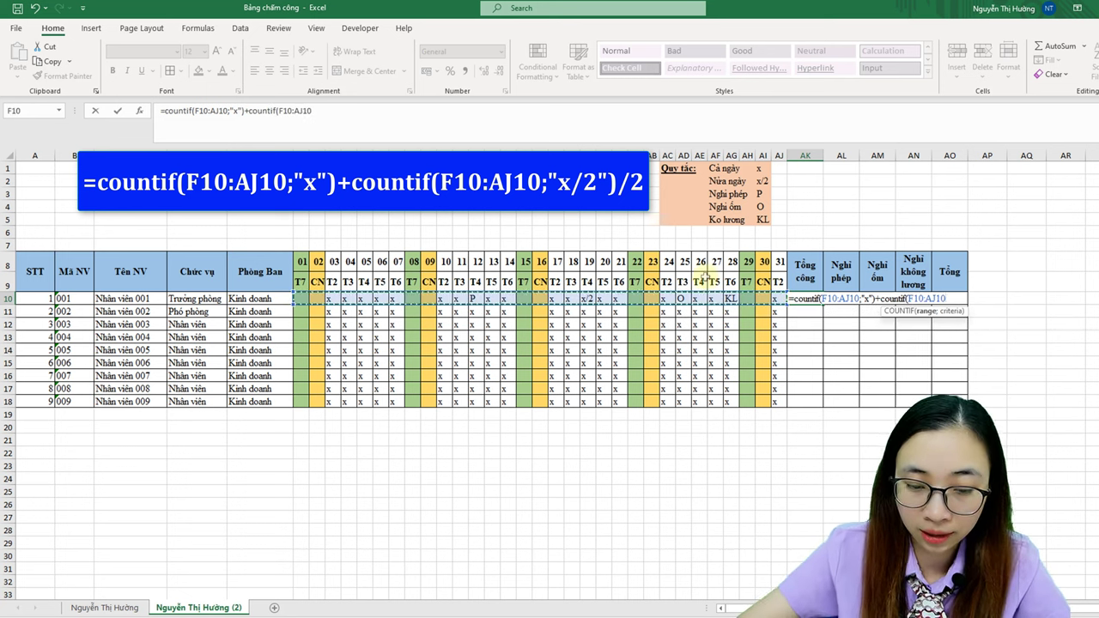
{"action": "type", "text": ";\"x/2"}
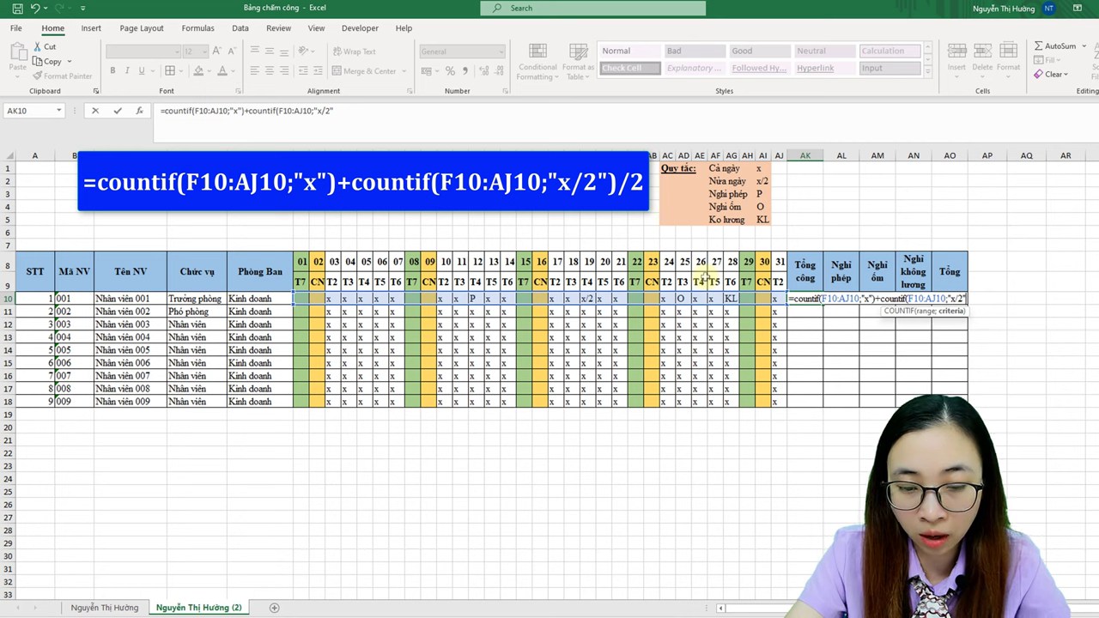
{"action": "type", "text": ")"}
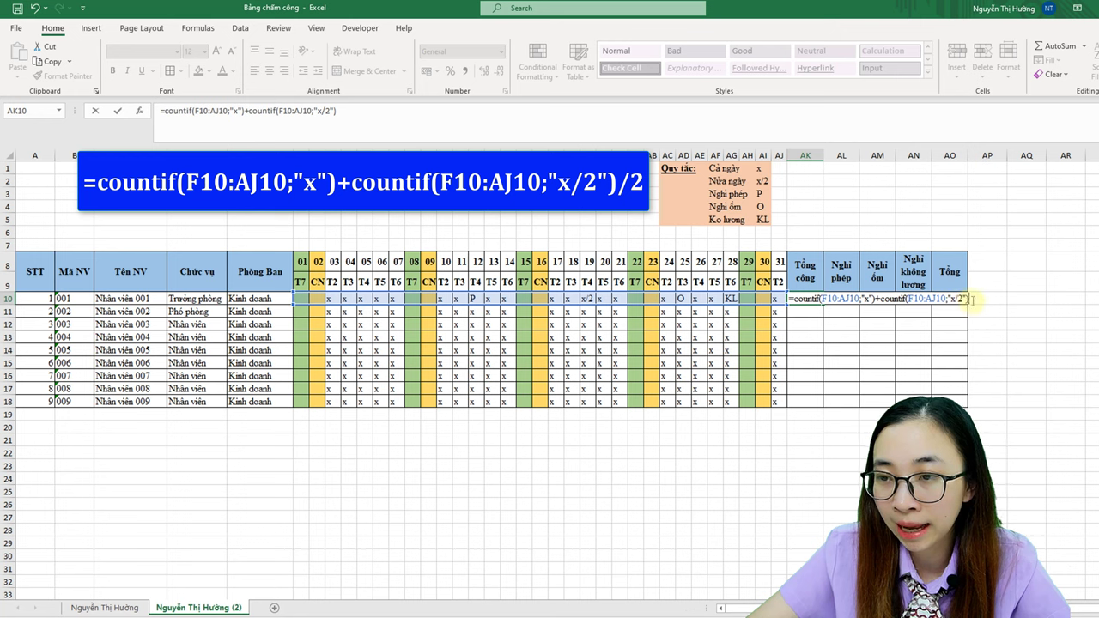
{"action": "type", "text": "/"}
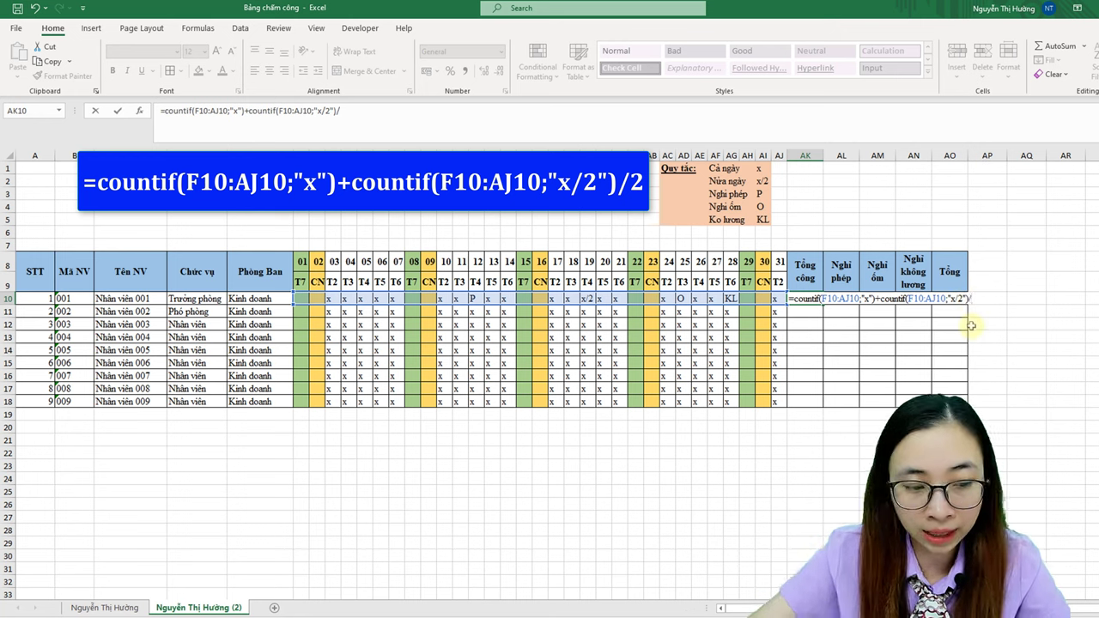
{"action": "type", "text": "2"}
{"action": "key", "text": "Return"}
Step: Copy the full-day COUNTIF(F10:AJ10;"x") part from AK10's formula
{"action": "left_click", "coordinate": [812, 299]}
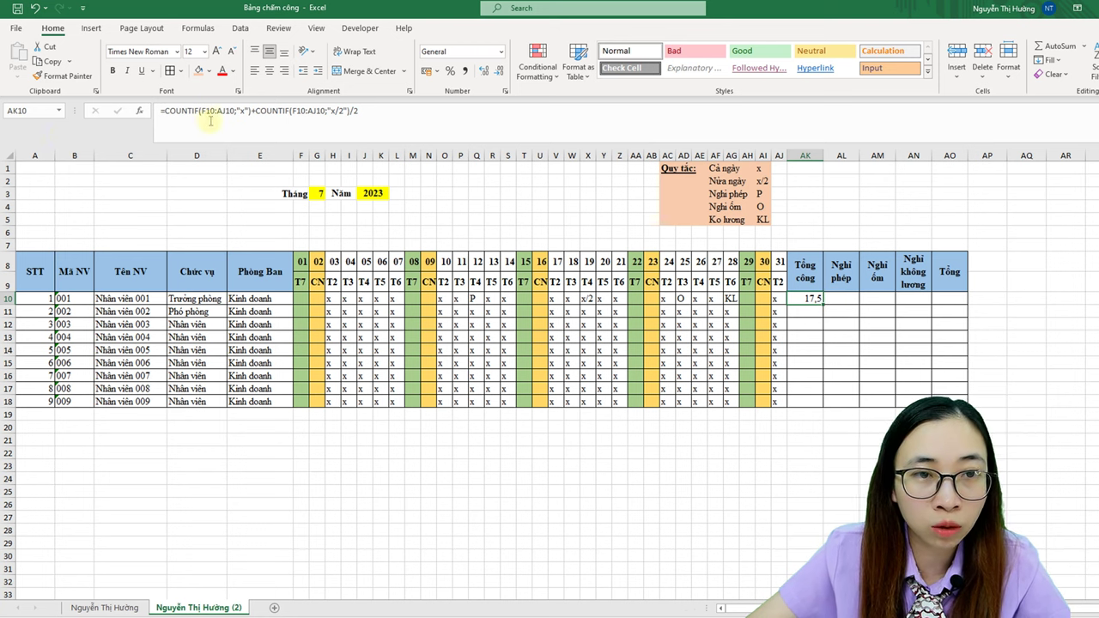
{"action": "left_click_drag", "start_coordinate": [249, 110], "coordinate": [170, 110]}
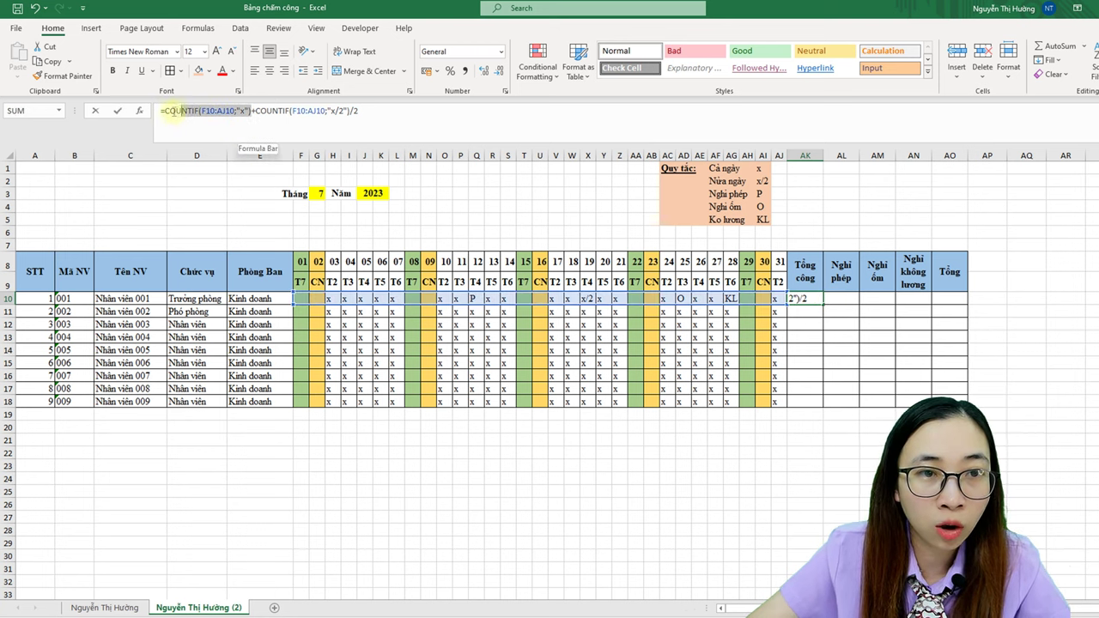
{"action": "key", "text": "Return"}
Step: Paste the COUNTIF into AL10 with criterion "P" and copy the resulting formula
{"action": "left_click", "coordinate": [842, 298]}
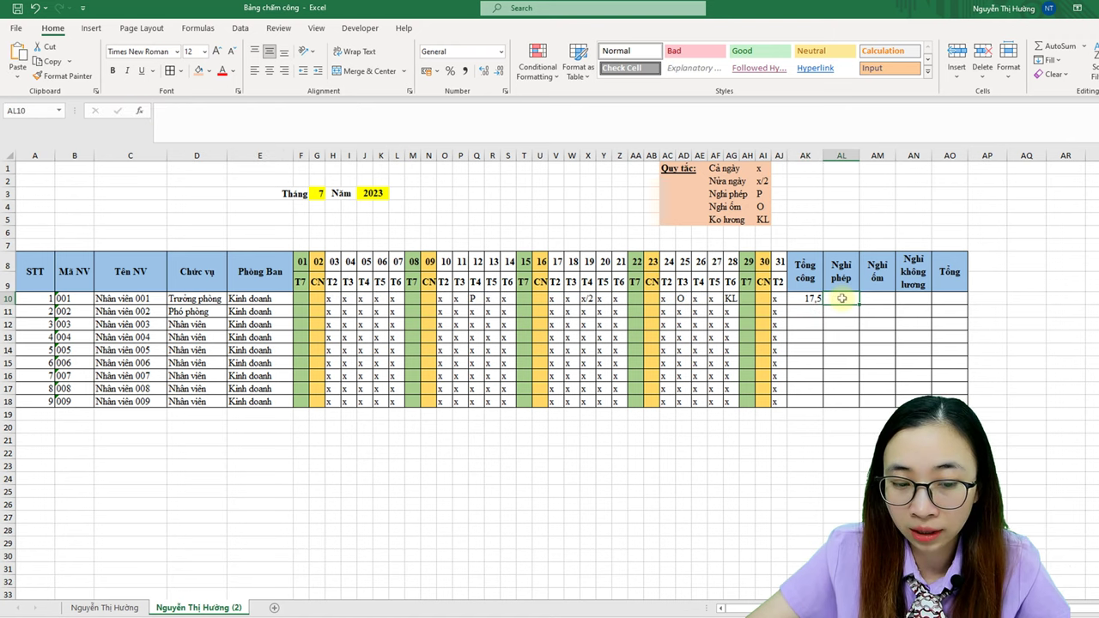
{"action": "type", "text": "=COUNTIF(F10:AJ10;\"x\")"}
{"action": "double_click", "coordinate": [840, 299]}
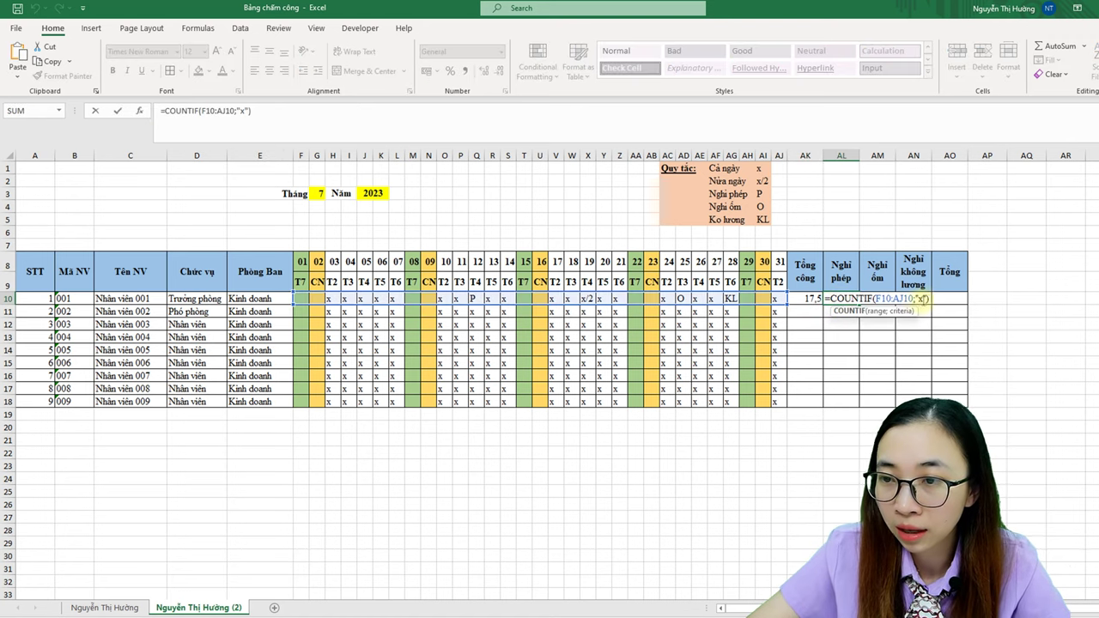
{"action": "key", "text": "BackSpace"}
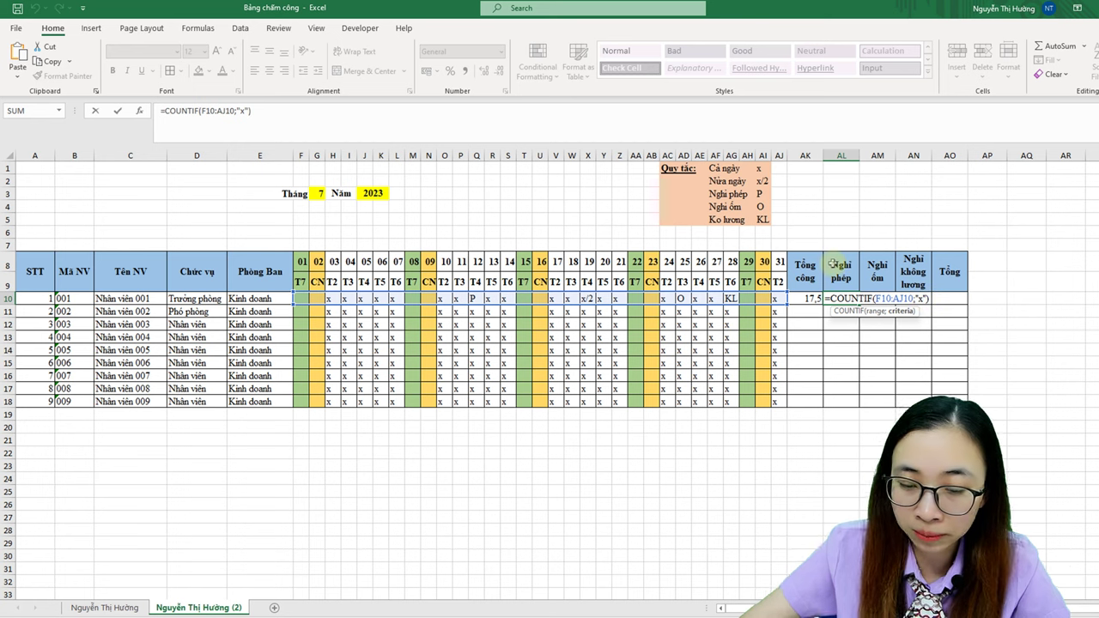
{"action": "type", "text": "P"}
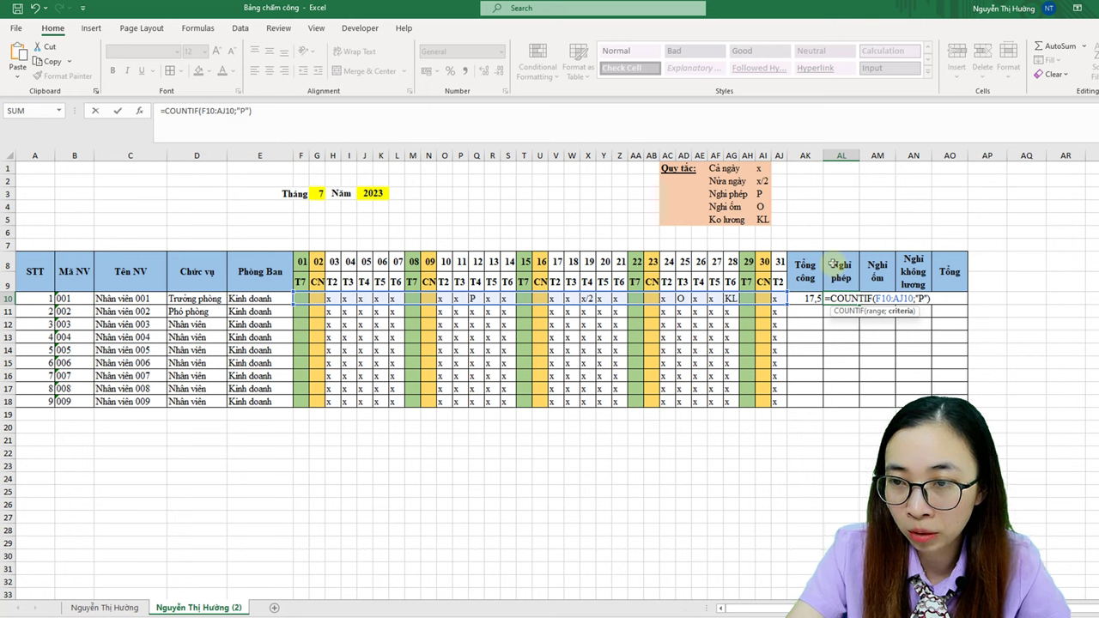
{"action": "key", "text": "ctrl+Return"}
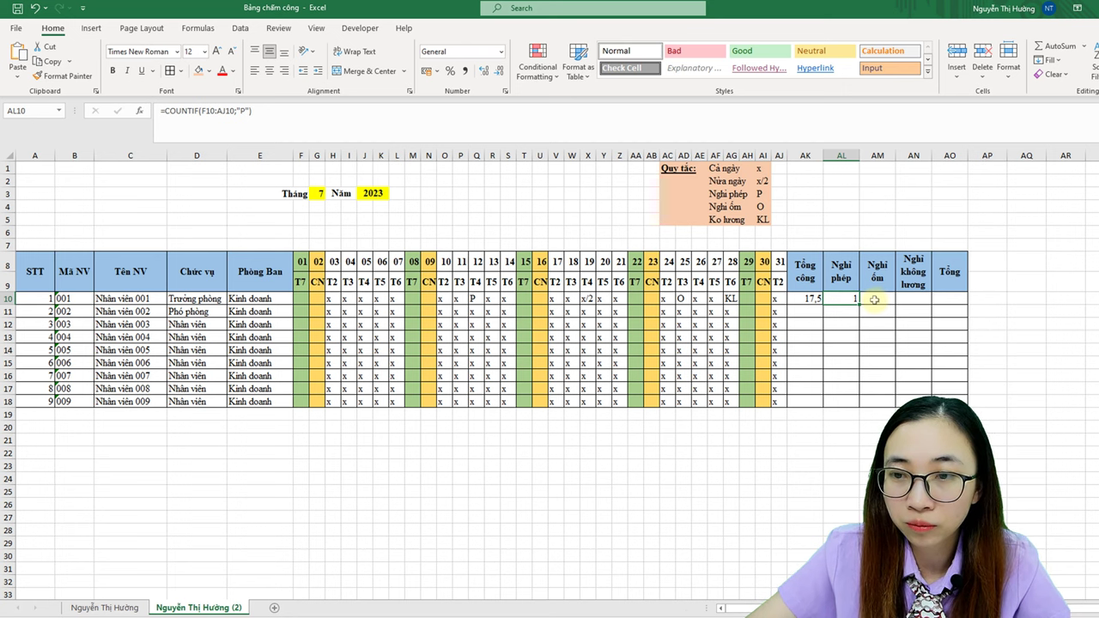
{"action": "left_click_drag", "start_coordinate": [281, 114], "coordinate": [161, 112]}
{"action": "key", "text": "ctrl+c"}
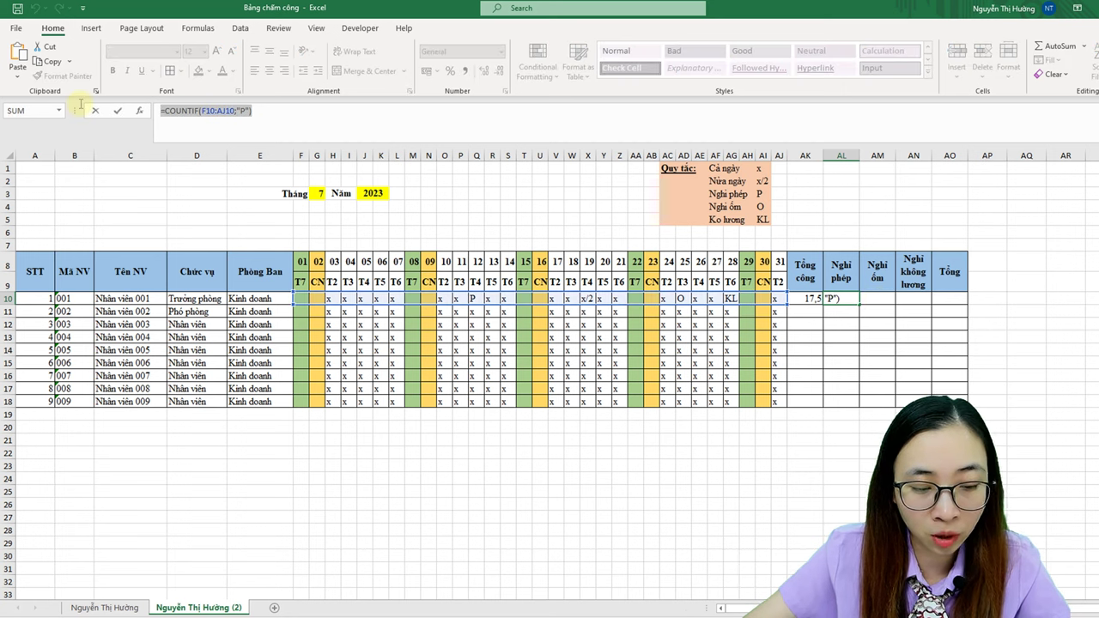
{"action": "key", "text": "Return"}
Step: Paste the count formula into AM10 and AN10, using criteria "O" and "KL"
{"action": "left_click", "coordinate": [878, 298]}
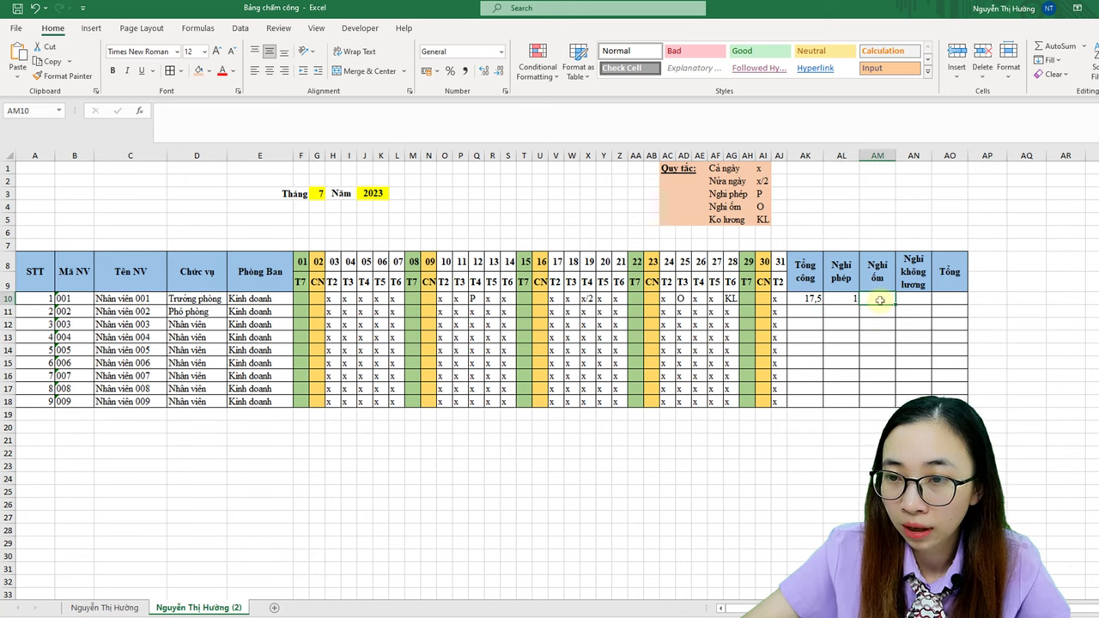
{"action": "key", "text": "ctrl+v"}
{"action": "left_click", "coordinate": [909, 296]}
{"action": "key", "text": "ctrl+v"}
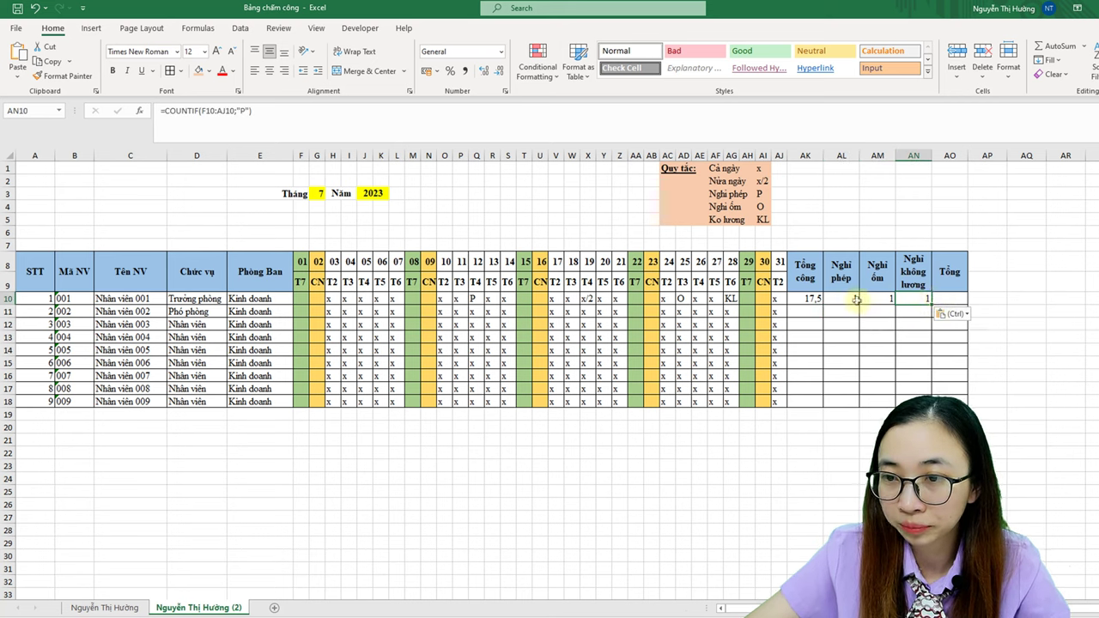
{"action": "left_click", "coordinate": [877, 298]}
{"action": "double_click", "coordinate": [890, 301]}
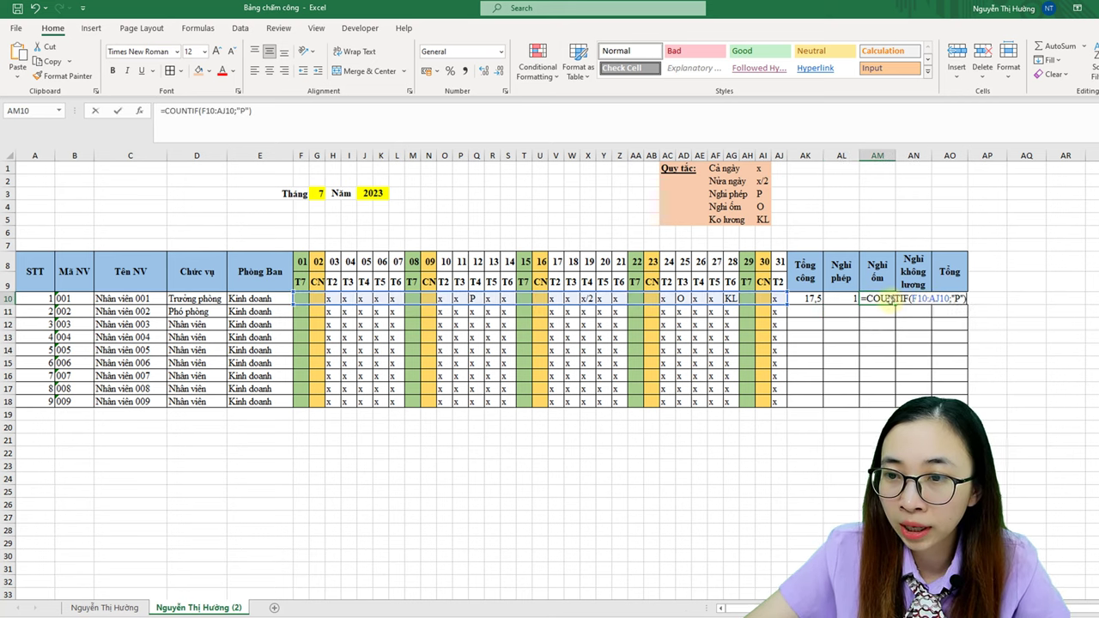
{"action": "type", "text": "O"}
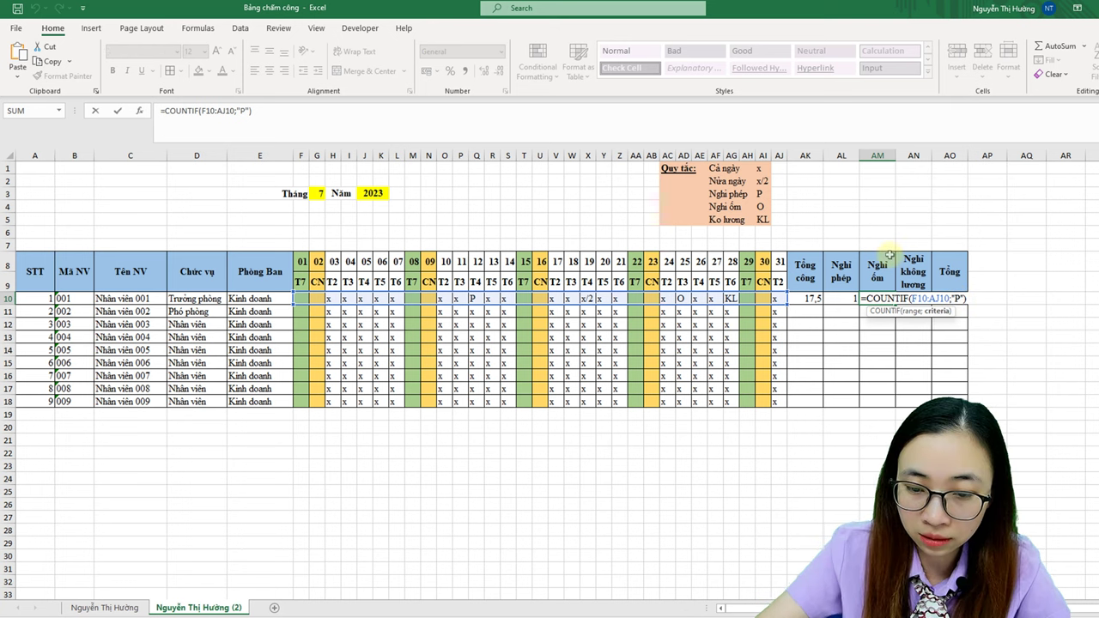
{"action": "key", "text": "Return"}
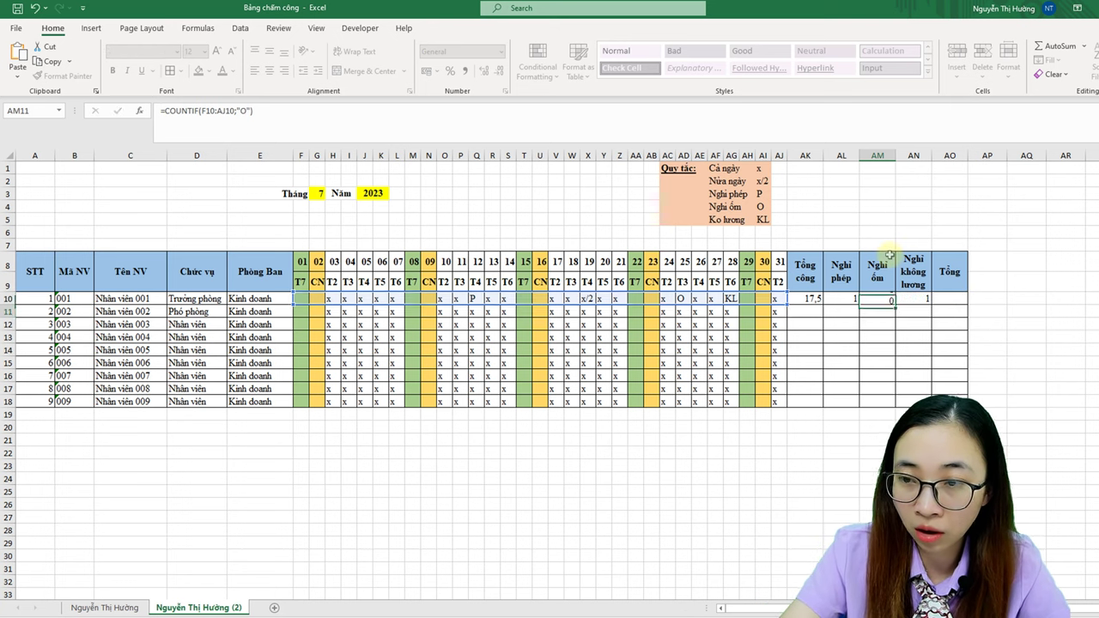
{"action": "double_click", "coordinate": [910, 300]}
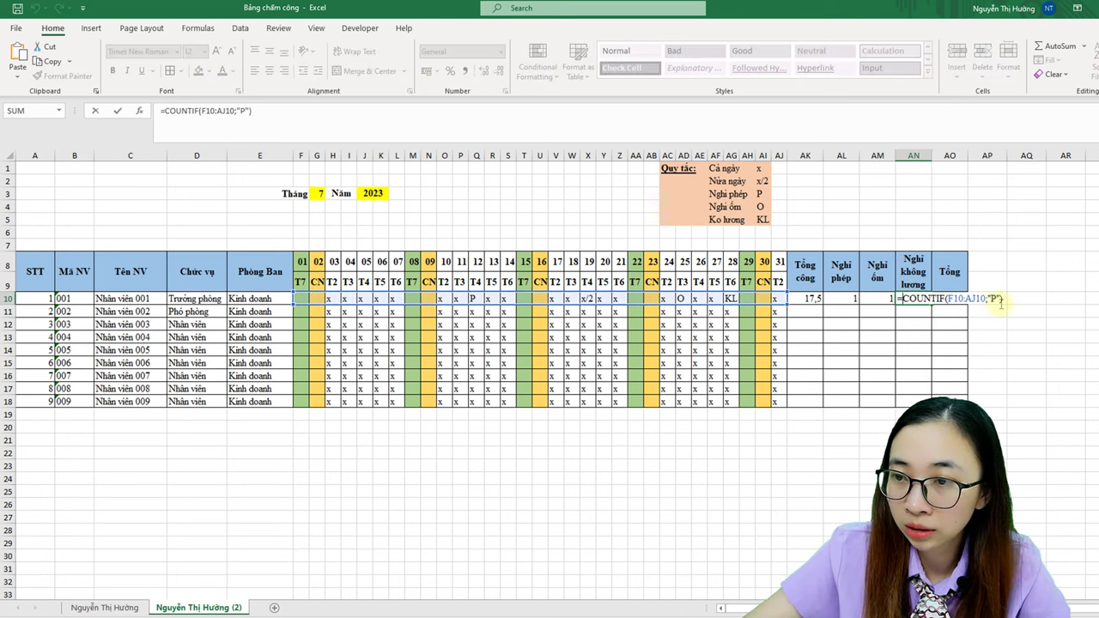
{"action": "type", "text": "KL"}
{"action": "key", "text": "Return"}
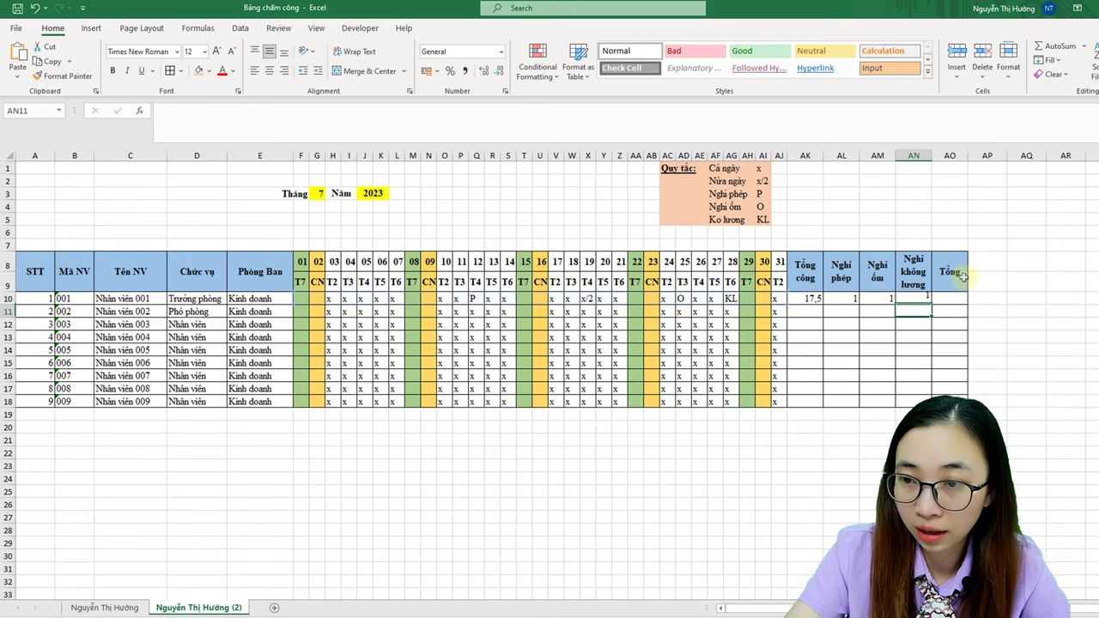
{"action": "left_click", "coordinate": [912, 298]}
{"action": "left_click", "coordinate": [846, 297]}
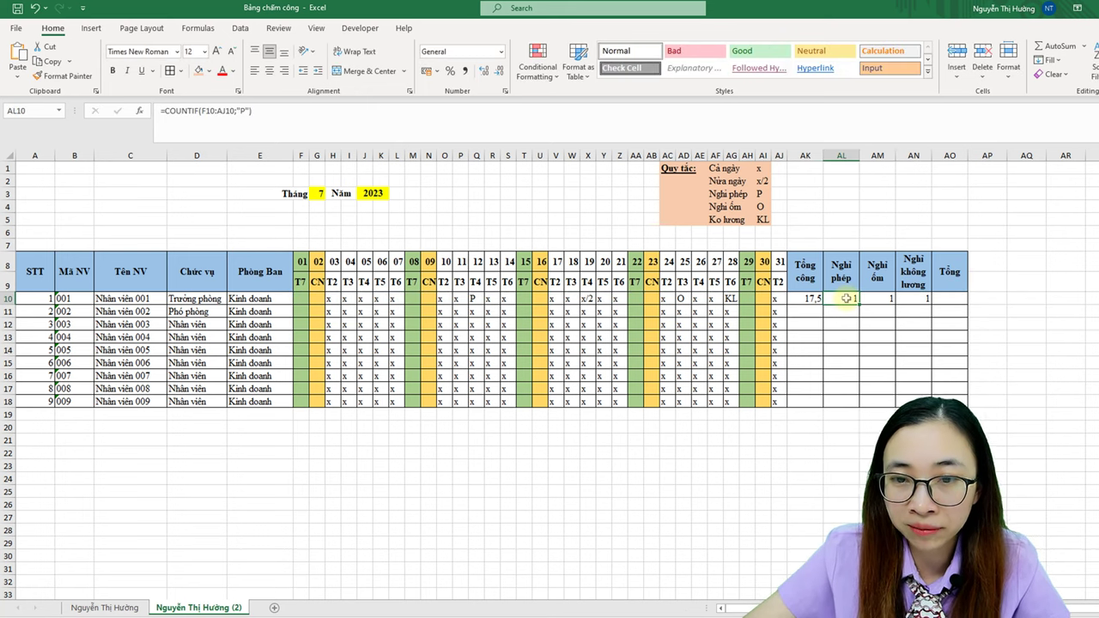
Step: Append +COUNTIF(F10:AJ10;"x/2")/2 to AL10, showing 1,5, then begin =SUM( in AO10
{"action": "left_click", "coordinate": [481, 298]}
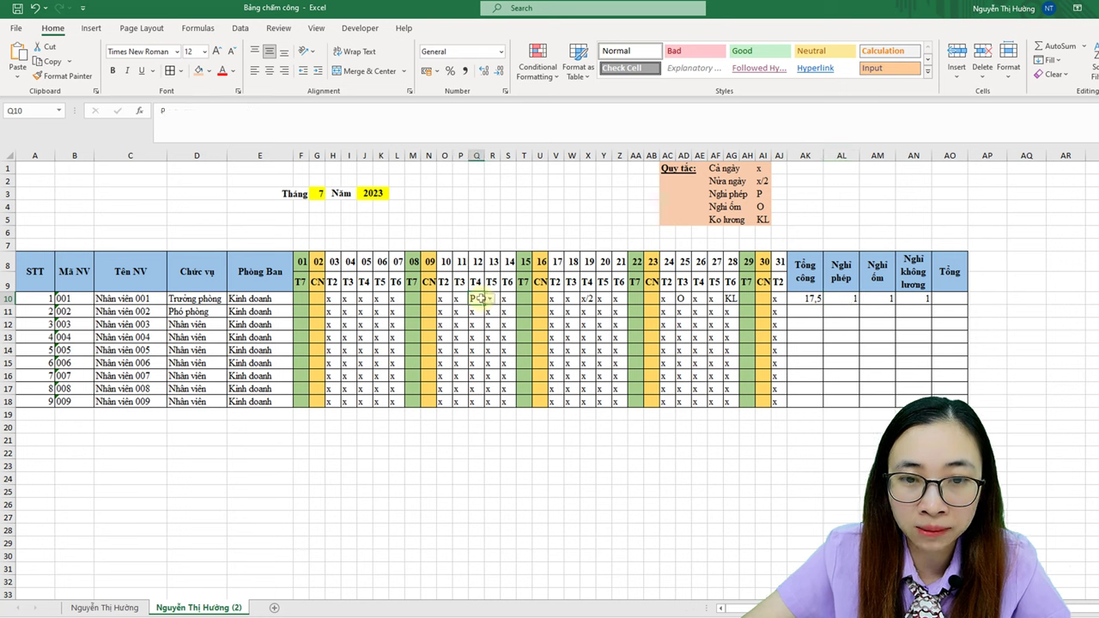
{"action": "left_click", "coordinate": [581, 298]}
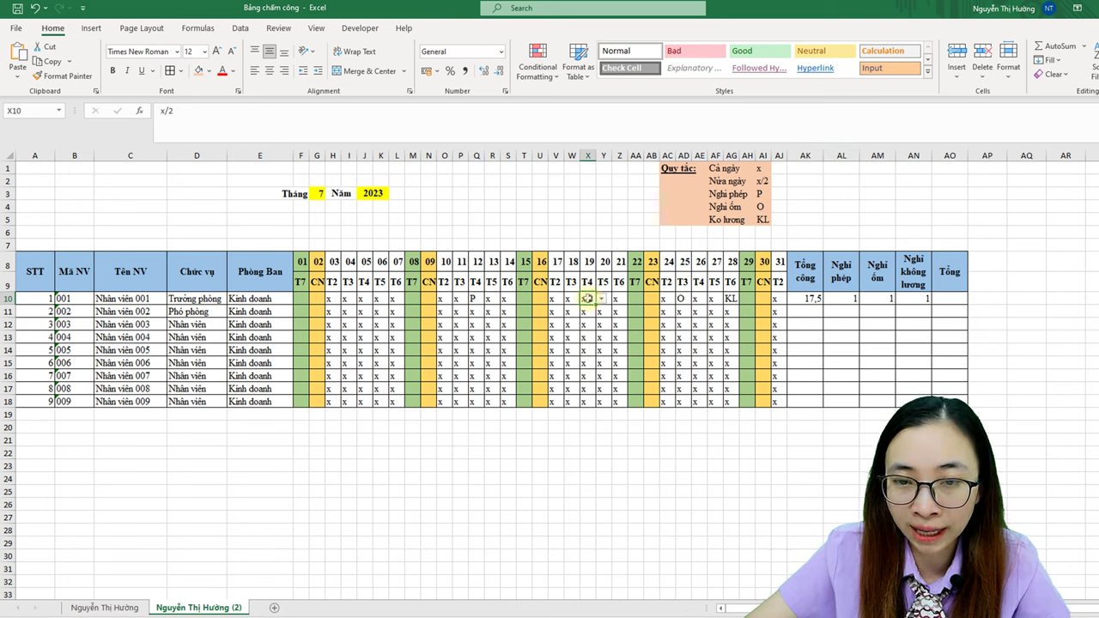
{"action": "left_click", "coordinate": [842, 297]}
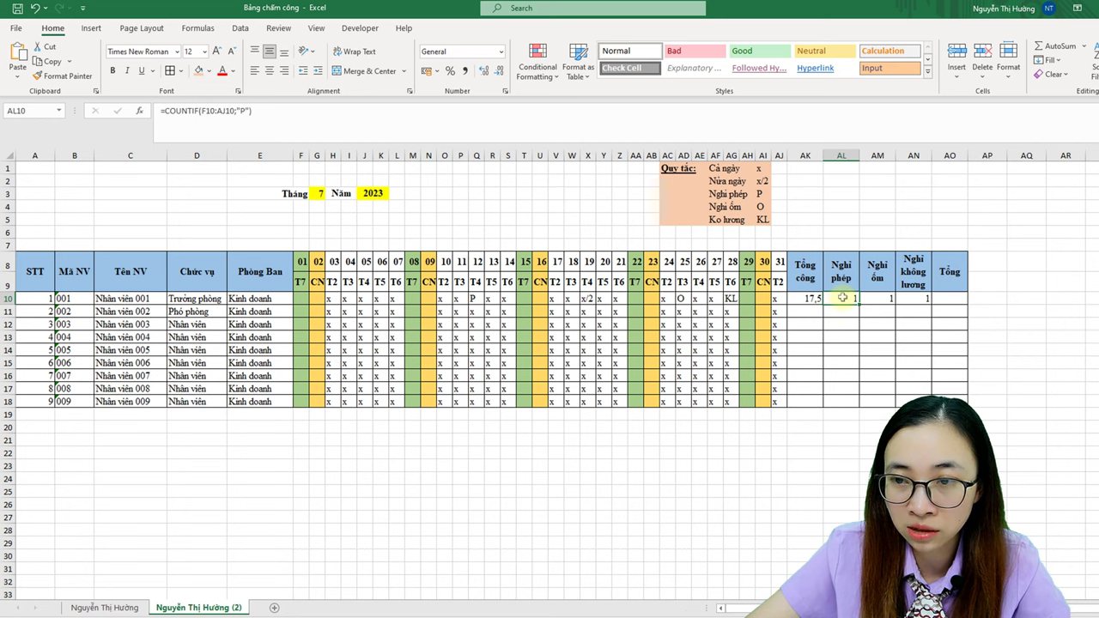
{"action": "left_click", "coordinate": [302, 122]}
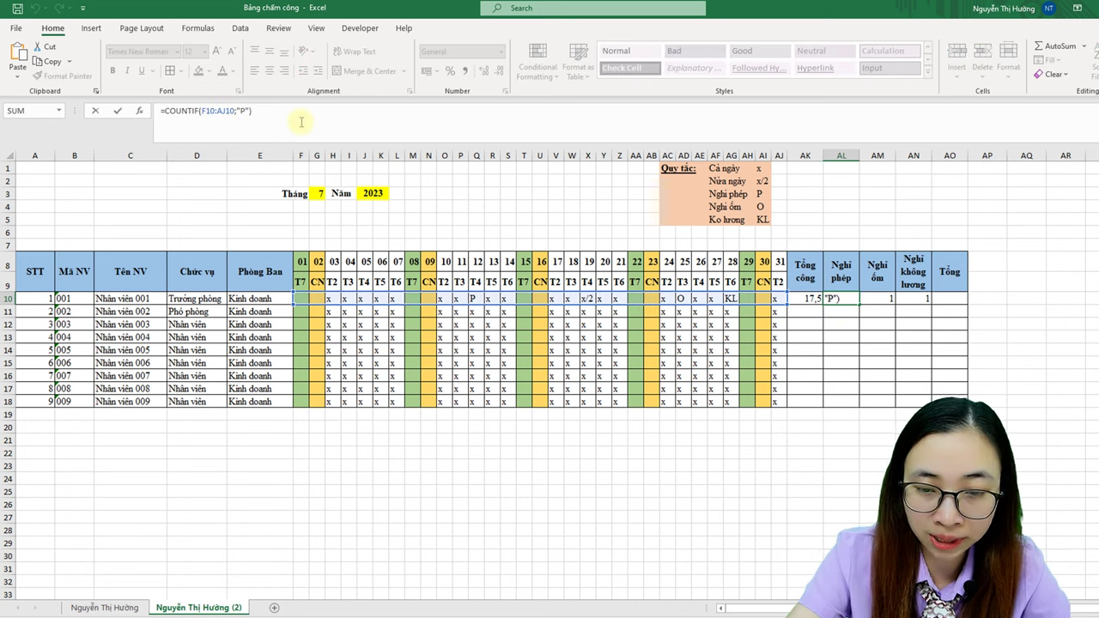
{"action": "type", "text": "+"}
{"action": "type", "text": "c"}
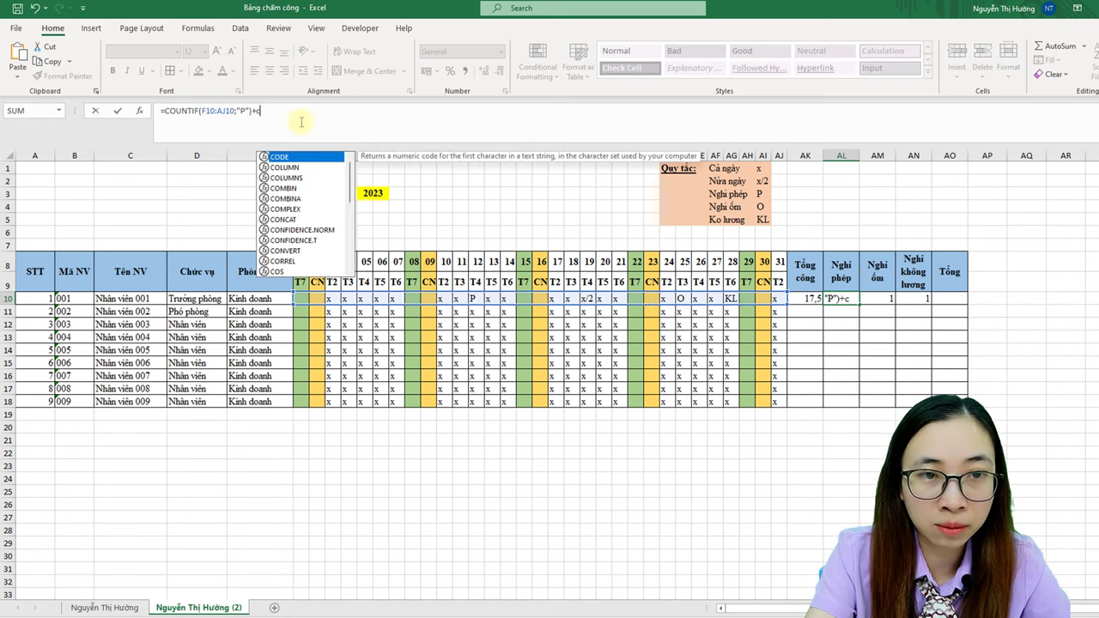
{"action": "type", "text": "ountif("}
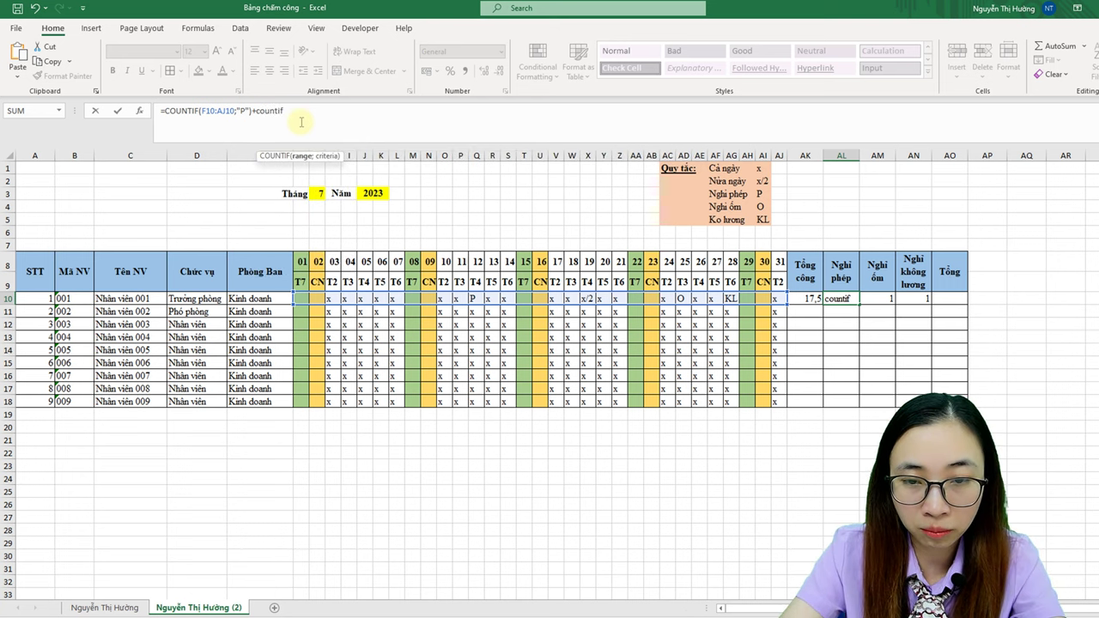
{"action": "left_click_drag", "start_coordinate": [292, 299], "coordinate": [774, 298]}
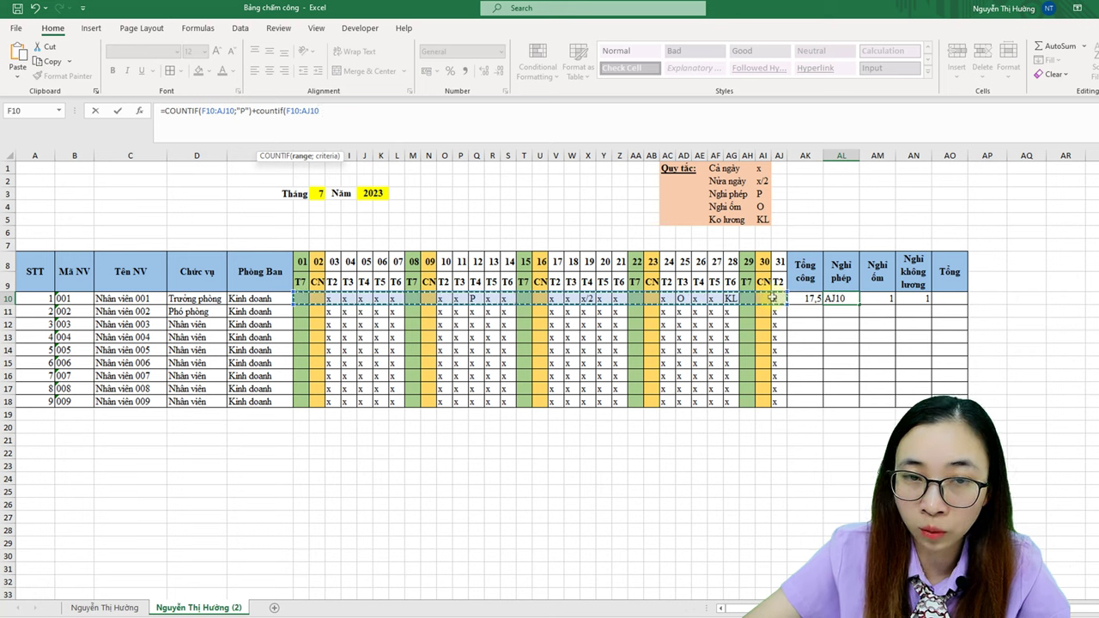
{"action": "type", "text": ";"}
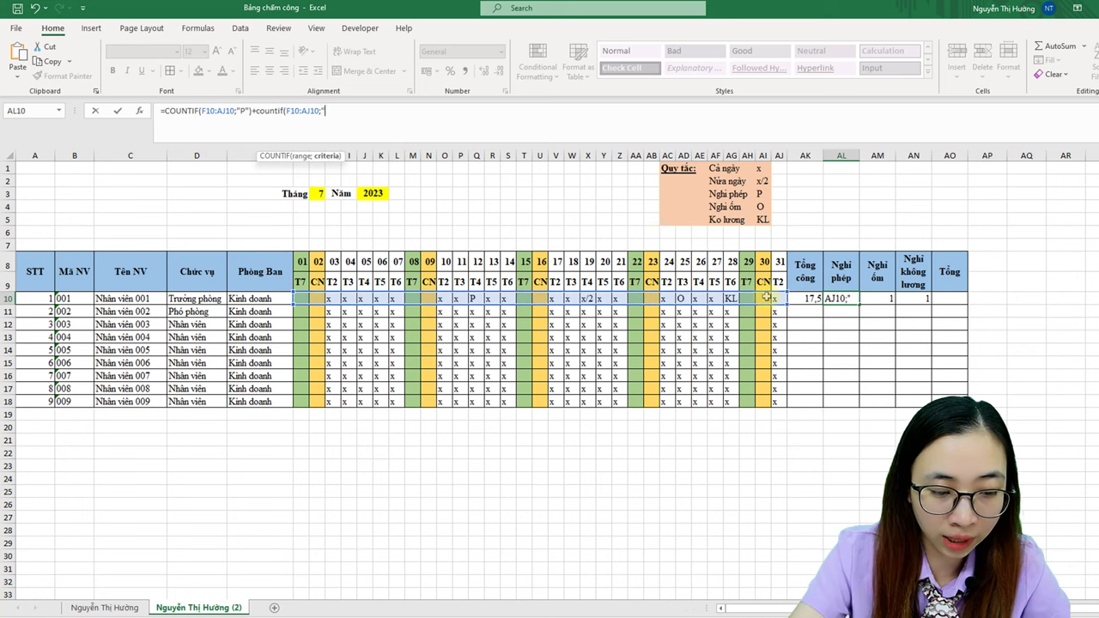
{"action": "type", "text": "2"}
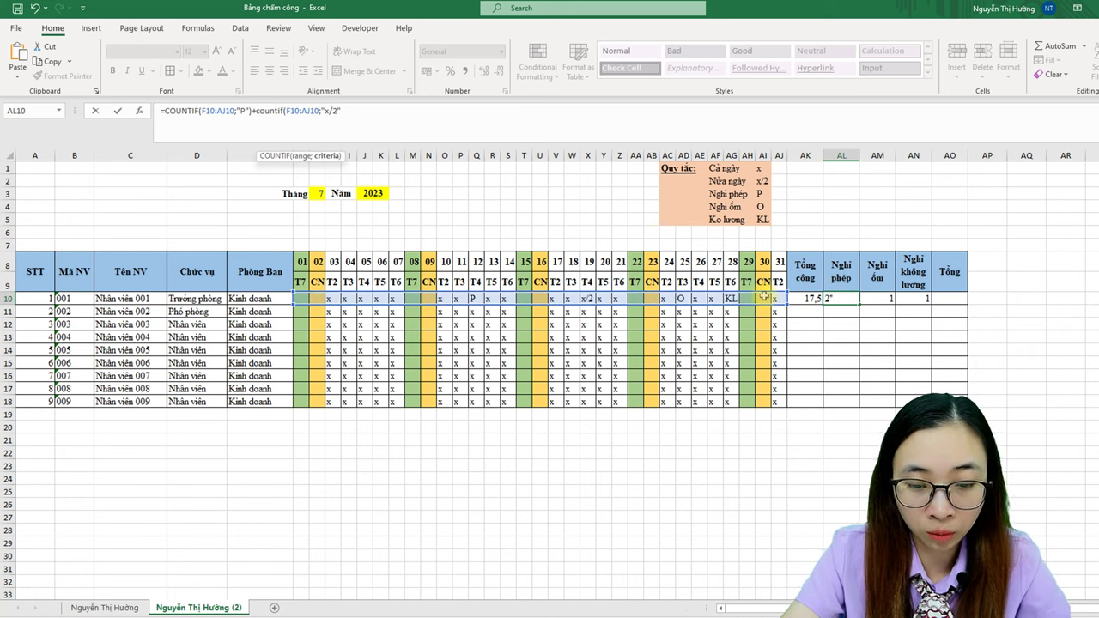
{"action": "type", "text": ")"}
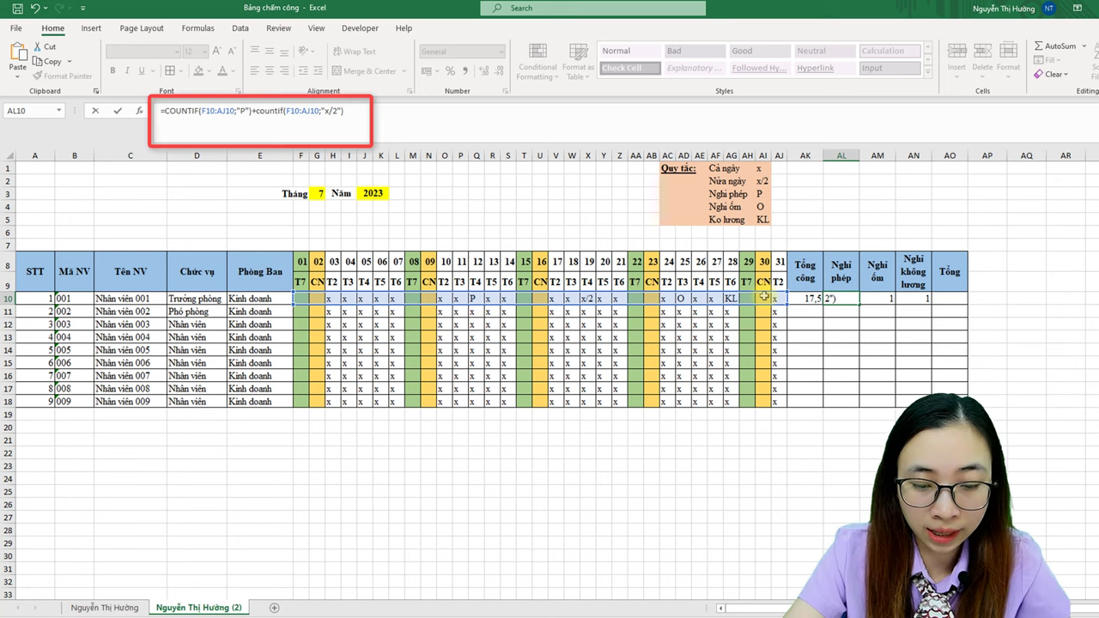
{"action": "type", "text": "2"}
{"action": "key", "text": "Return"}
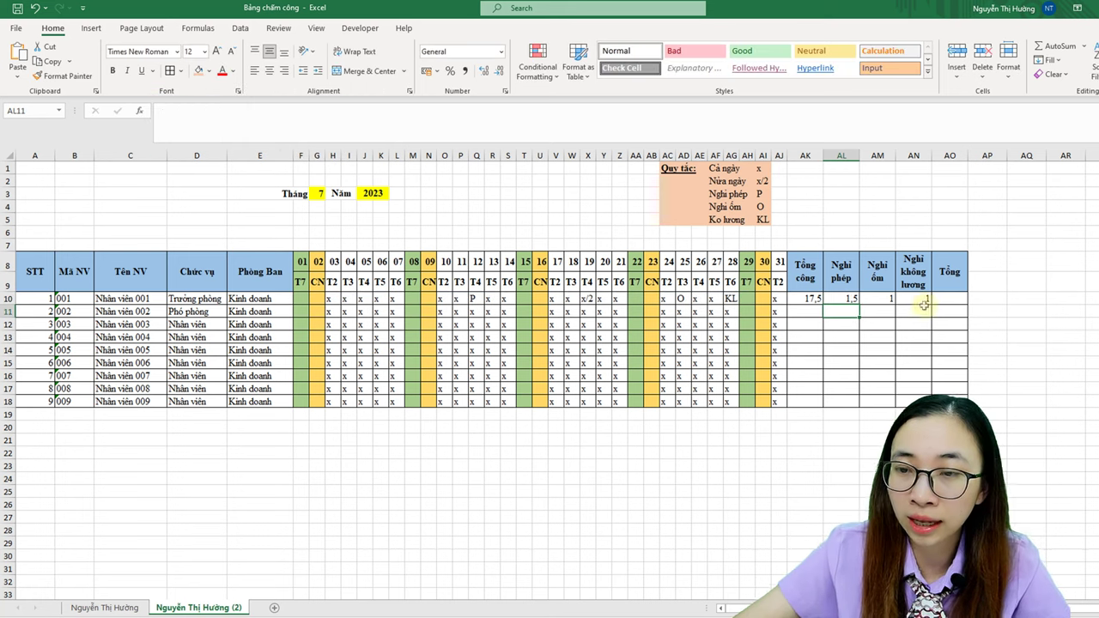
{"action": "left_click", "coordinate": [843, 299]}
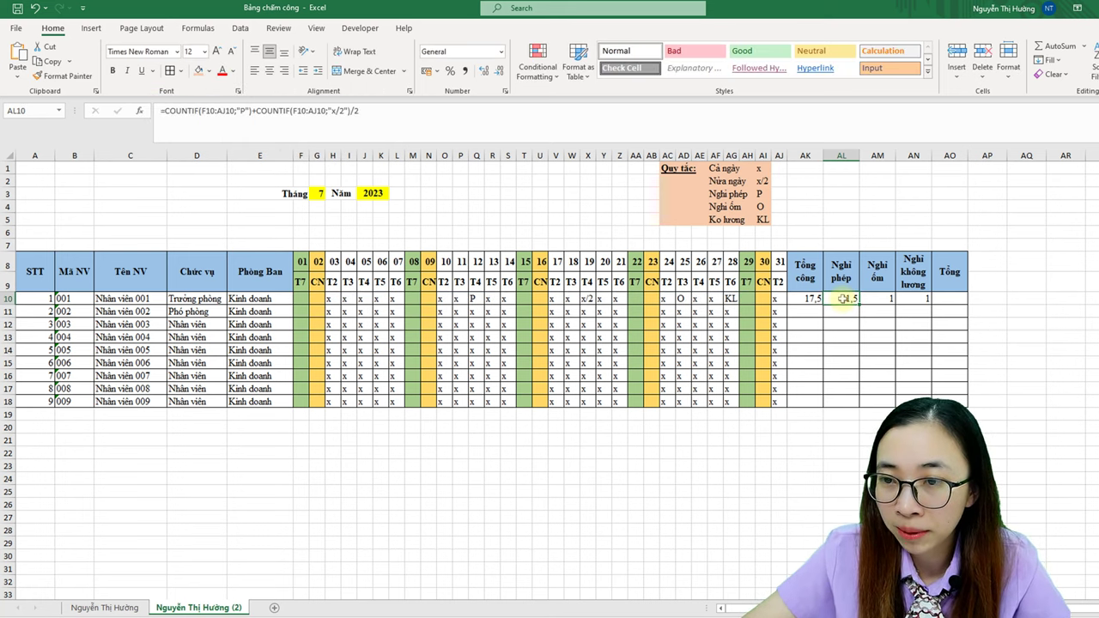
{"action": "left_click", "coordinate": [945, 305]}
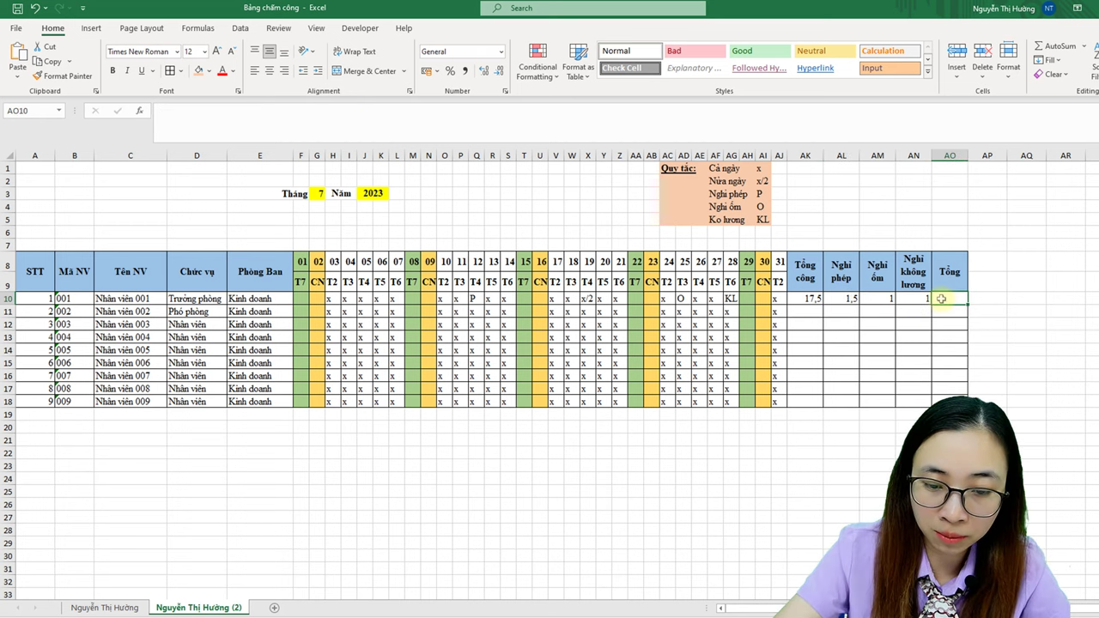
{"action": "type", "text": "=sum("}
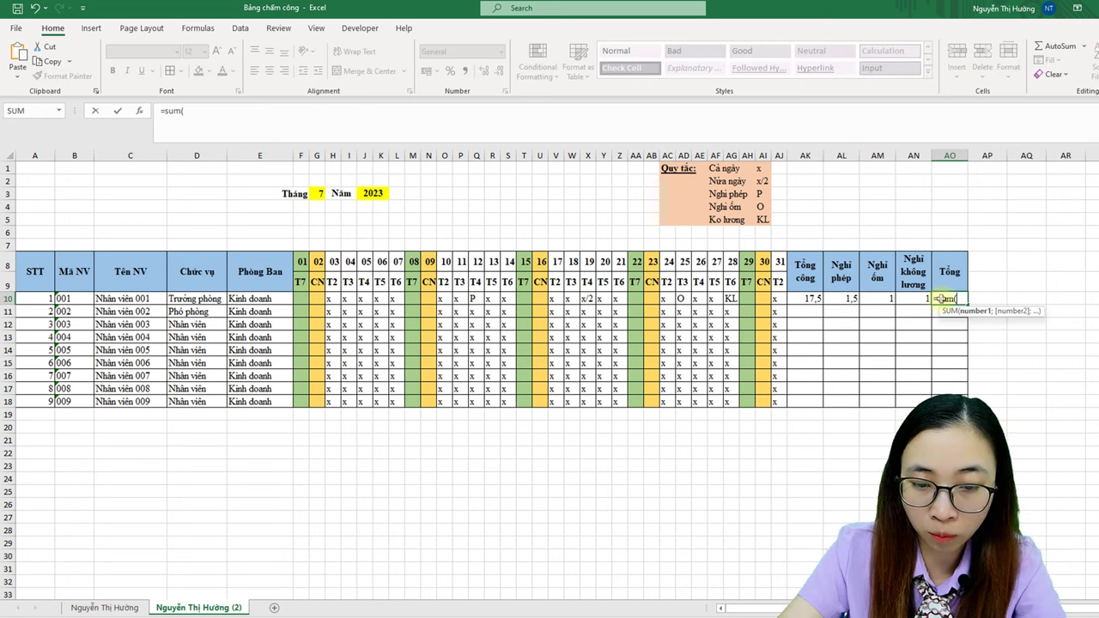
Step: Enter the Tổng total in AO10 as SUM(AK10:AN10)
{"action": "key", "text": "Down"}
{"action": "key", "text": "Left"}
{"action": "key", "text": "Left"}
{"action": "key", "text": "Left"}
{"action": "key", "text": "Left"}
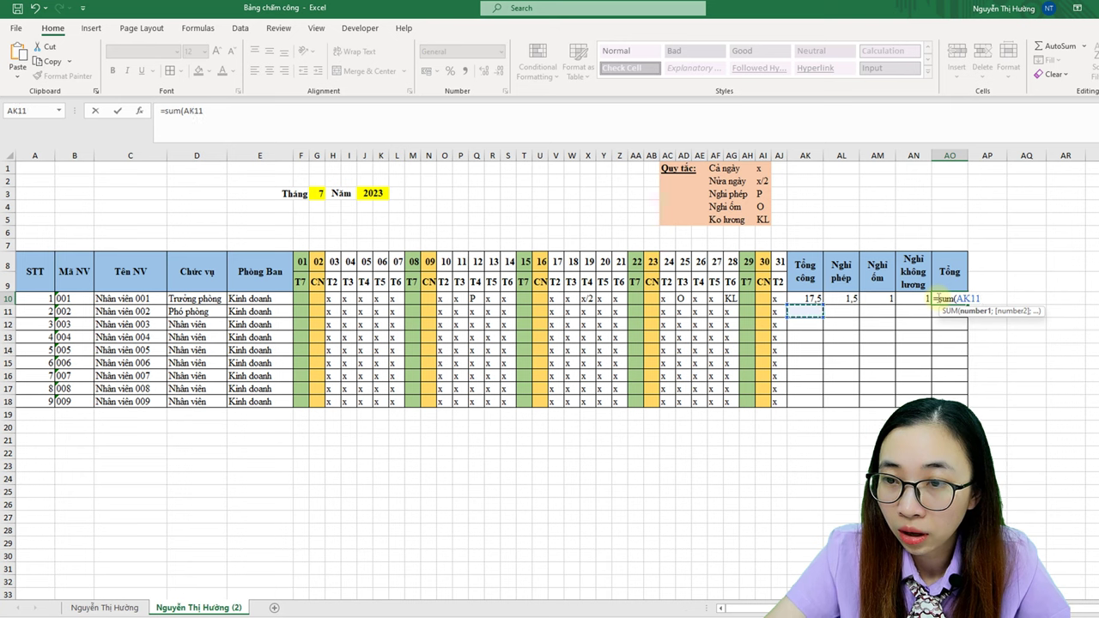
{"action": "key", "text": "Up"}
{"action": "key", "text": "shift+Right"}
{"action": "key", "text": "shift+Right"}
{"action": "key", "text": "shift+Right"}
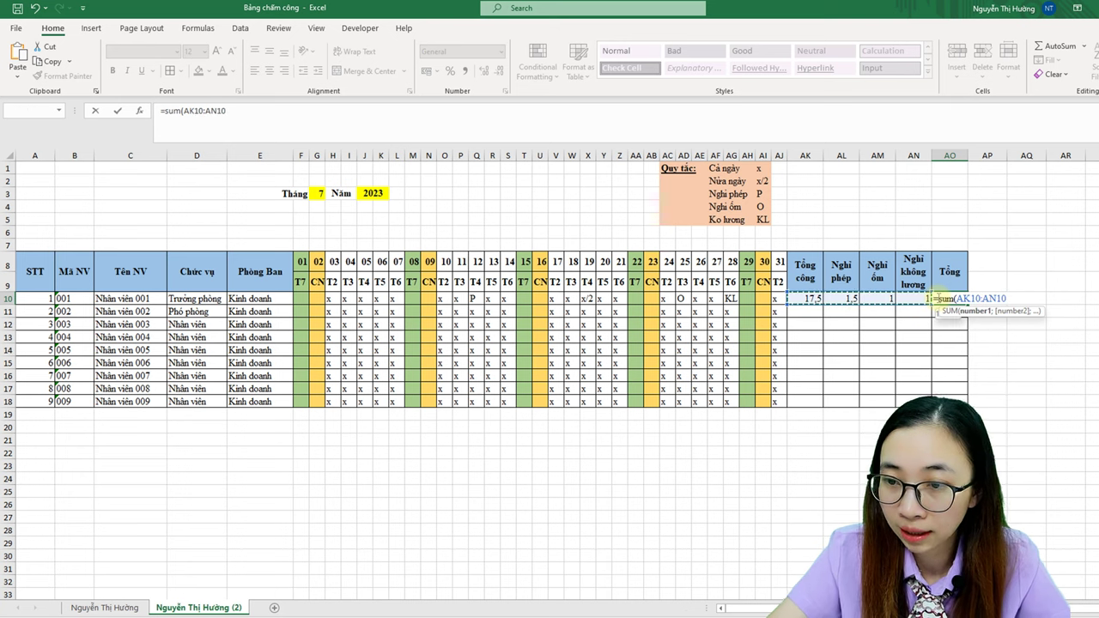
{"action": "key", "text": "Return"}
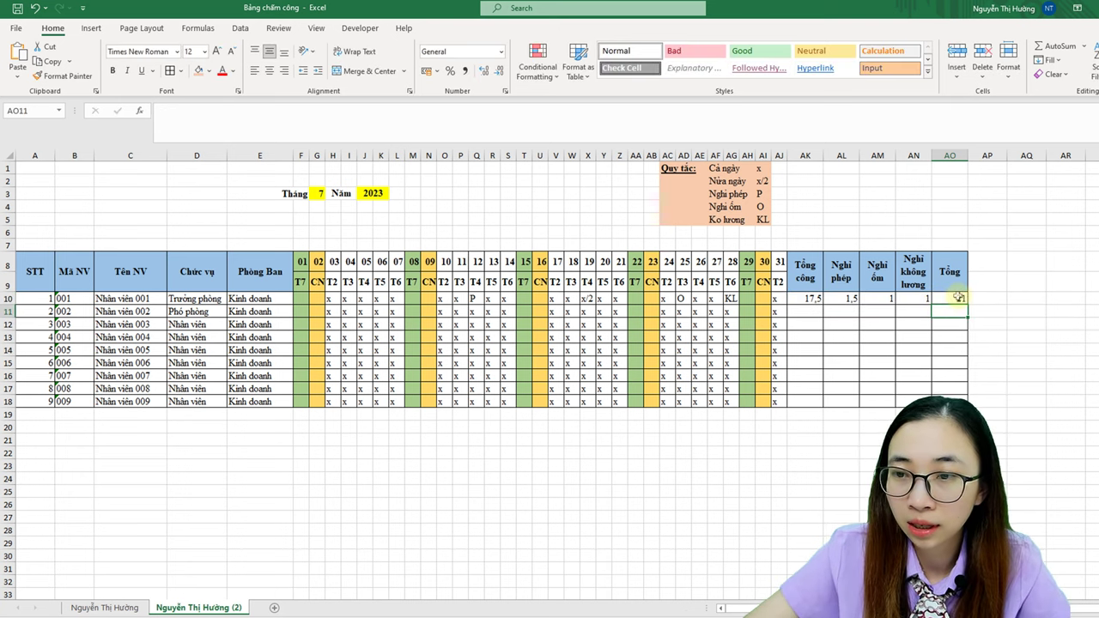
{"action": "double_click", "coordinate": [938, 298]}
{"action": "key", "text": "Return"}
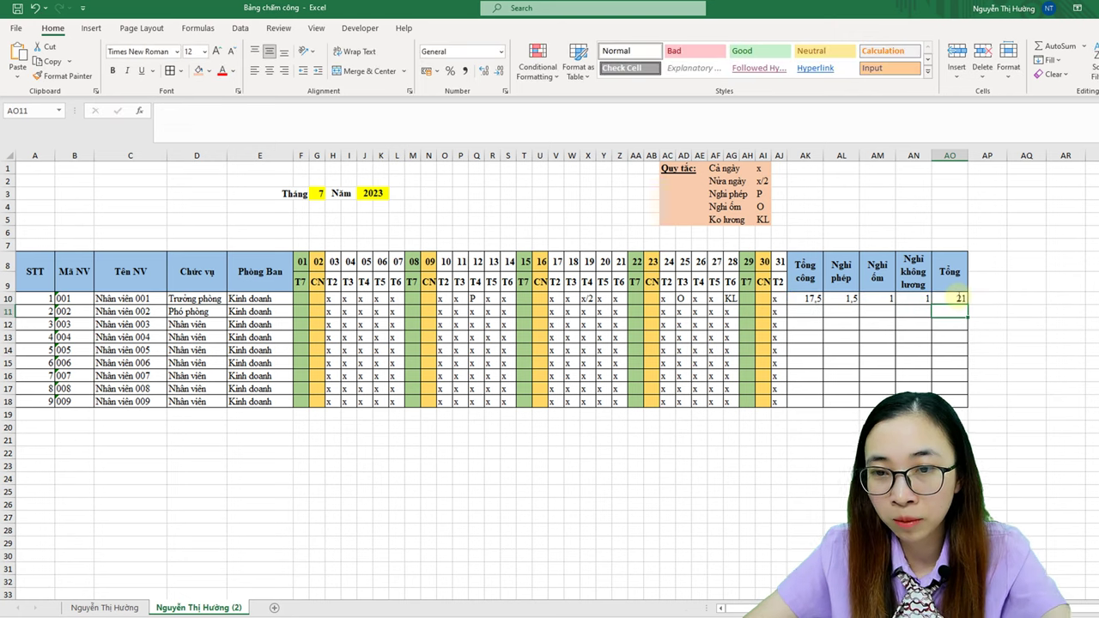
Step: Fill the AK–AO summary formulas down to row 18 for all nine employees
{"action": "left_click", "coordinate": [820, 299]}
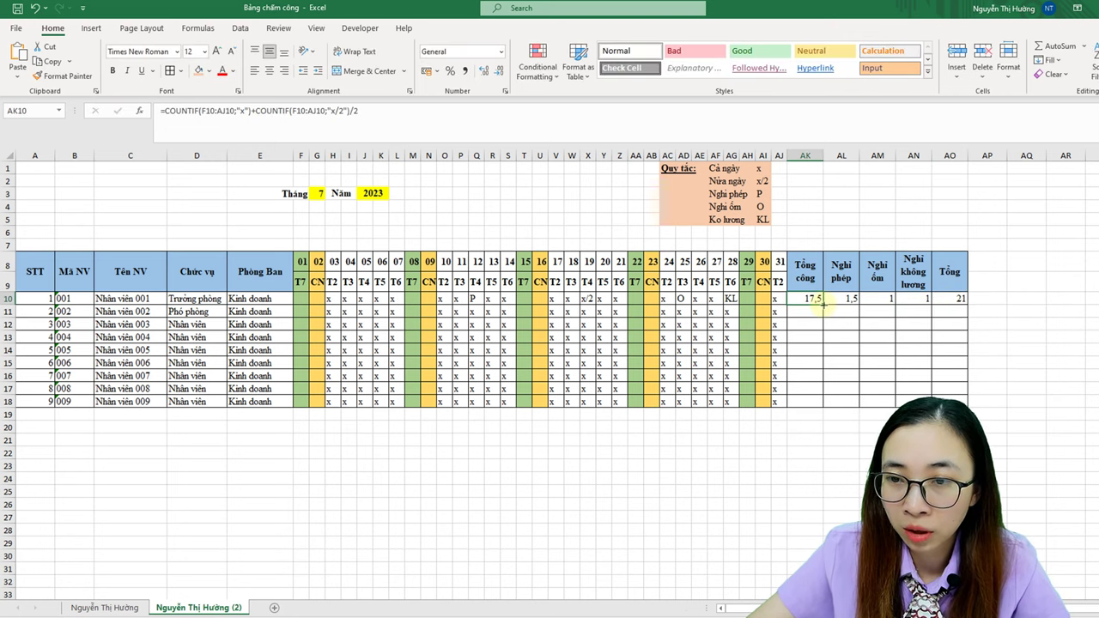
{"action": "double_click", "coordinate": [823, 303]}
{"action": "left_click", "coordinate": [857, 300]}
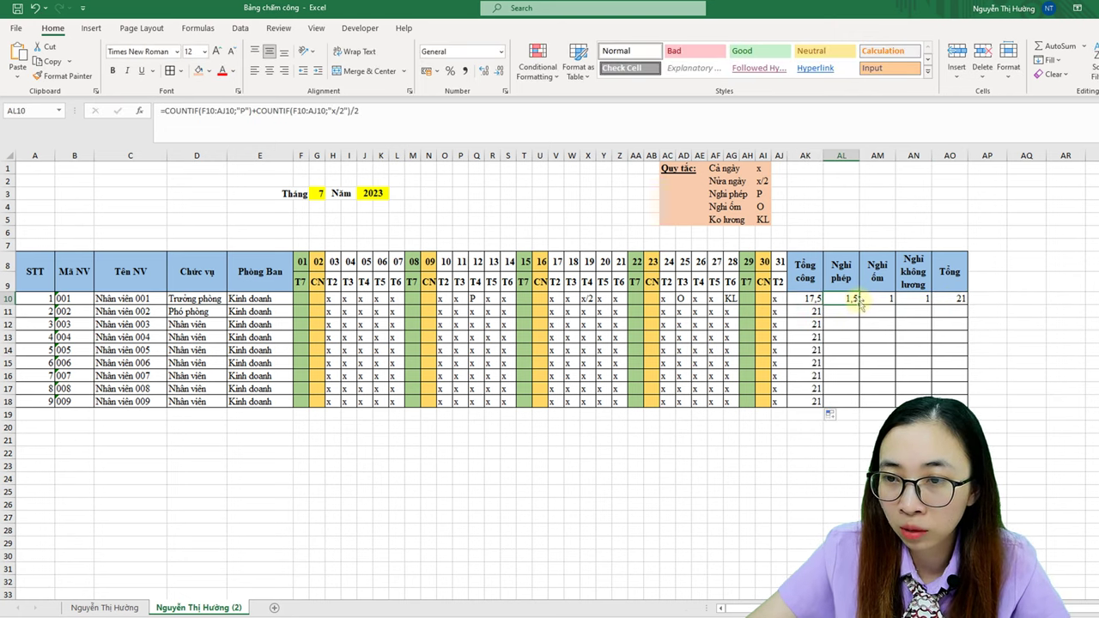
{"action": "double_click", "coordinate": [858, 302]}
{"action": "left_click", "coordinate": [880, 300]}
{"action": "double_click", "coordinate": [895, 304]}
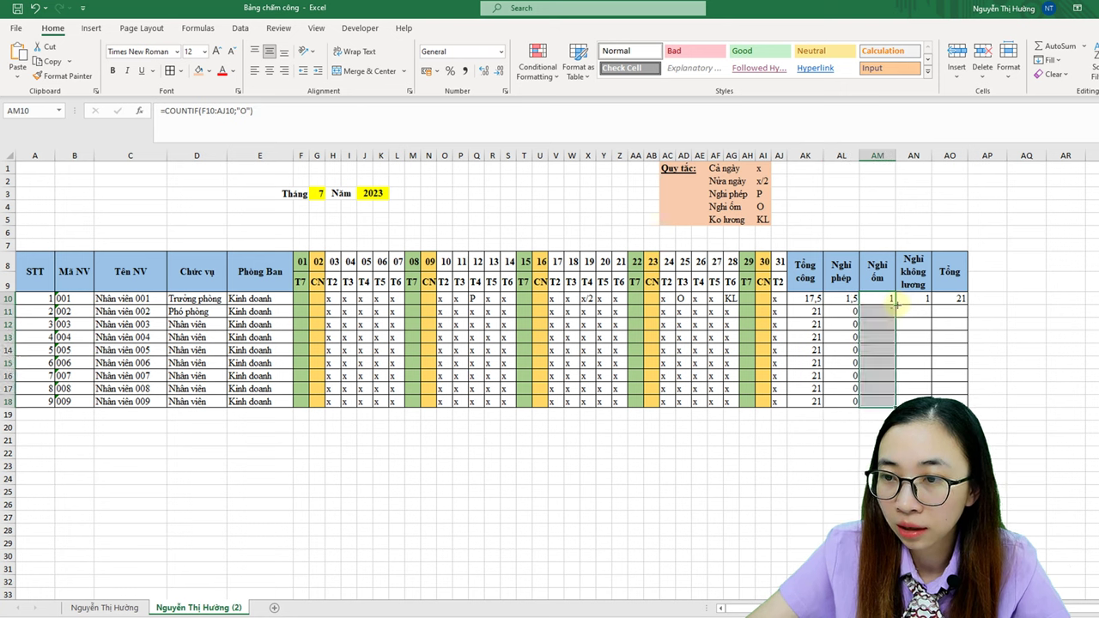
{"action": "left_click", "coordinate": [915, 300]}
{"action": "double_click", "coordinate": [929, 306]}
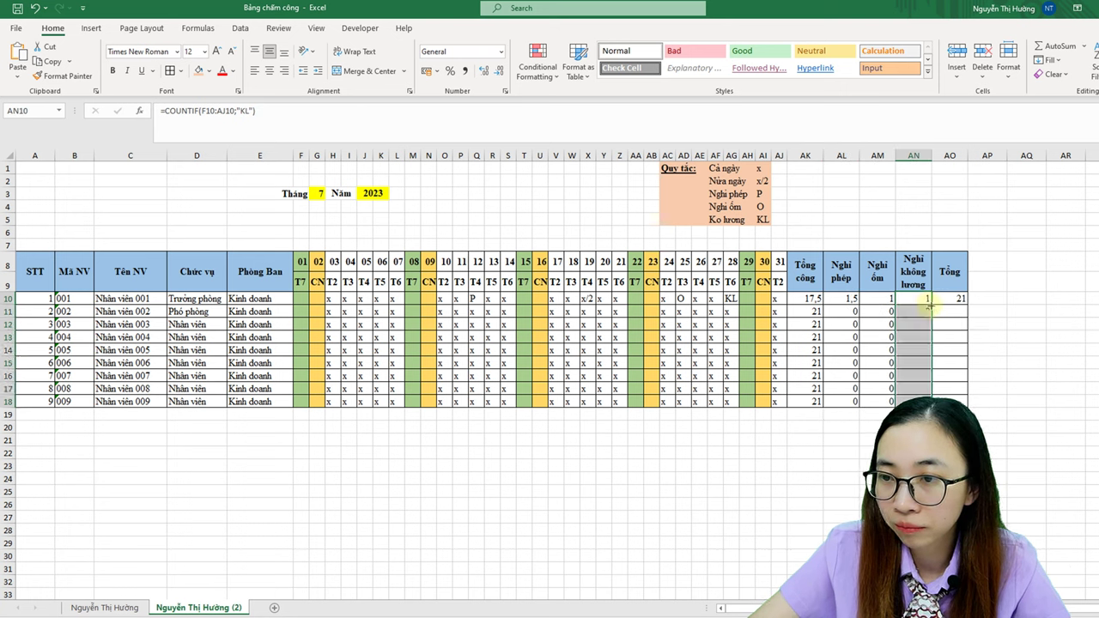
{"action": "left_click", "coordinate": [949, 299]}
{"action": "double_click", "coordinate": [967, 305]}
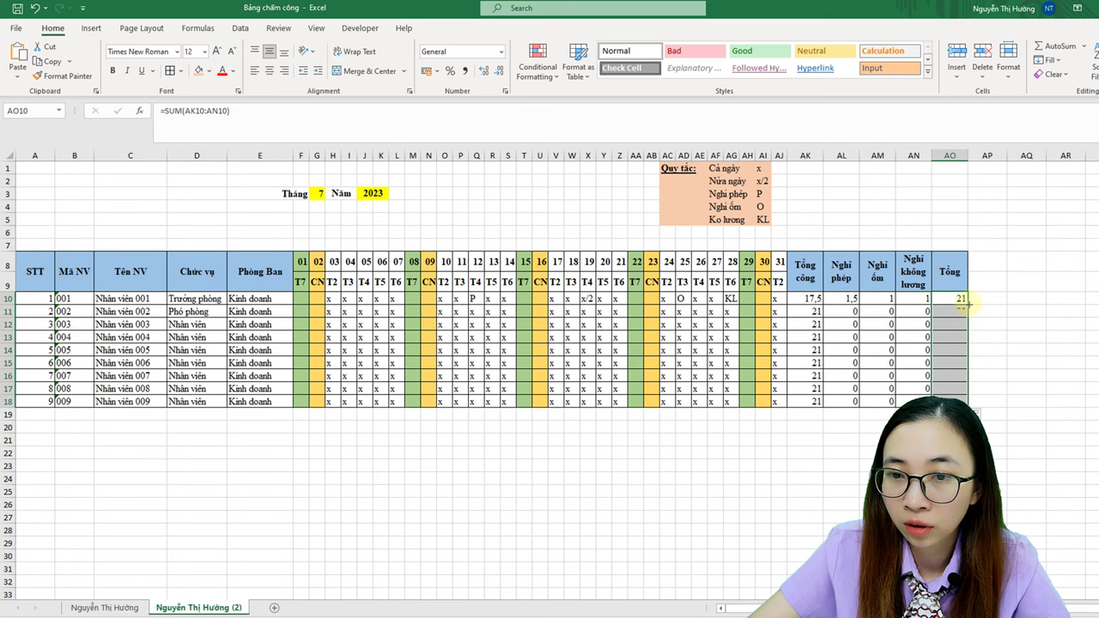
Step: Enter x/2 in V13 and P in Z13, and set day 27 codes for employees 005–007
{"action": "left_click", "coordinate": [557, 337]}
{"action": "type", "text": "x/2"}
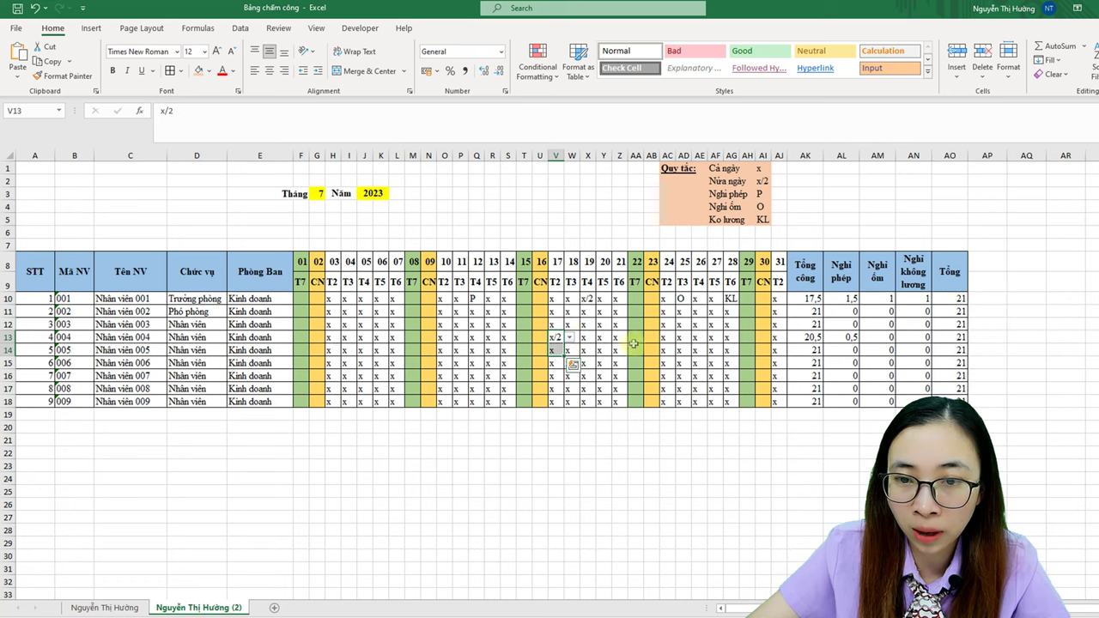
{"action": "left_click", "coordinate": [619, 338]}
{"action": "type", "text": "P"}
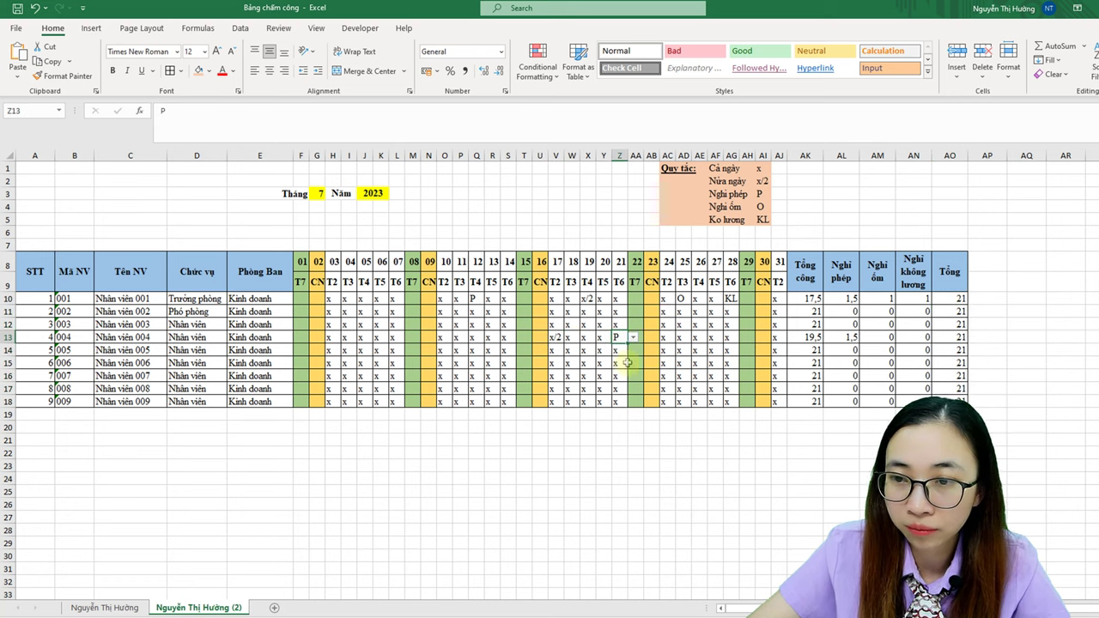
{"action": "left_click", "coordinate": [717, 364]}
{"action": "left_click", "coordinate": [728, 363]}
{"action": "left_click", "coordinate": [717, 387]}
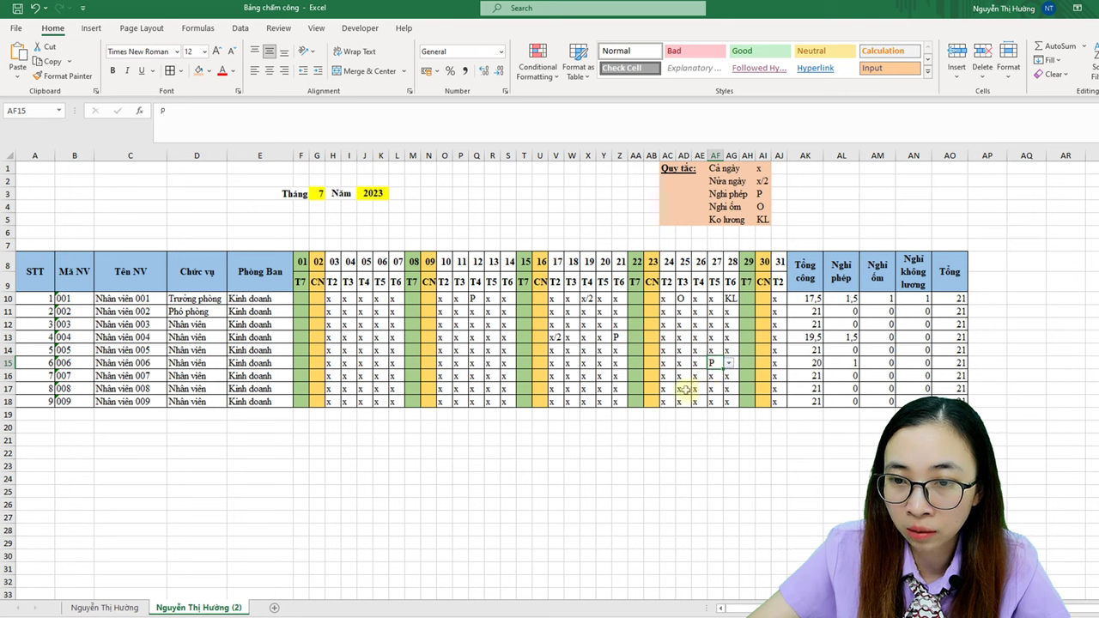
Step: Mark employee 004 sick (O) on day 25 and employee 006 on paid leave (P) on day 11
{"action": "left_click", "coordinate": [679, 338]}
{"action": "left_click", "coordinate": [698, 337]}
{"action": "left_click", "coordinate": [684, 371]}
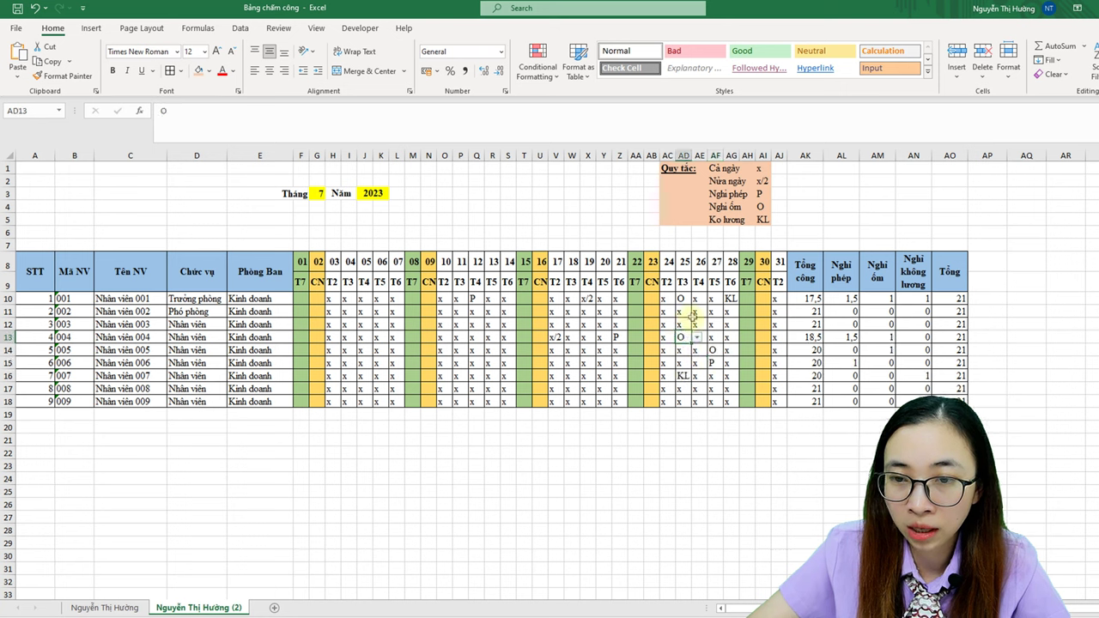
{"action": "left_click", "coordinate": [475, 363]}
{"action": "left_click", "coordinate": [474, 363]}
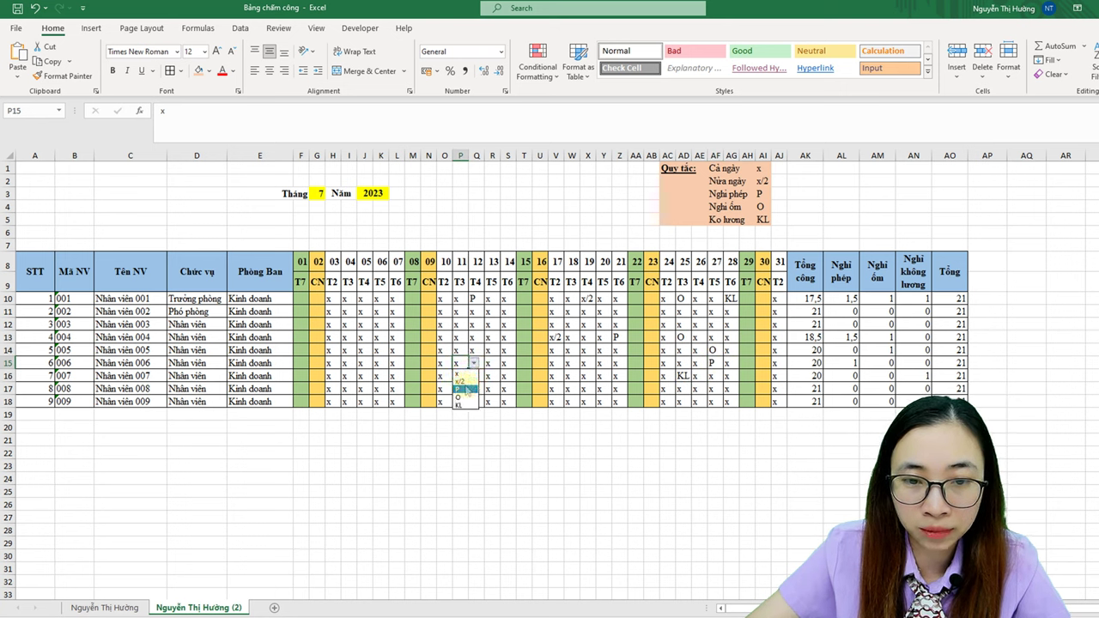
{"action": "left_click", "coordinate": [463, 390]}
{"action": "left_click", "coordinate": [486, 337]}
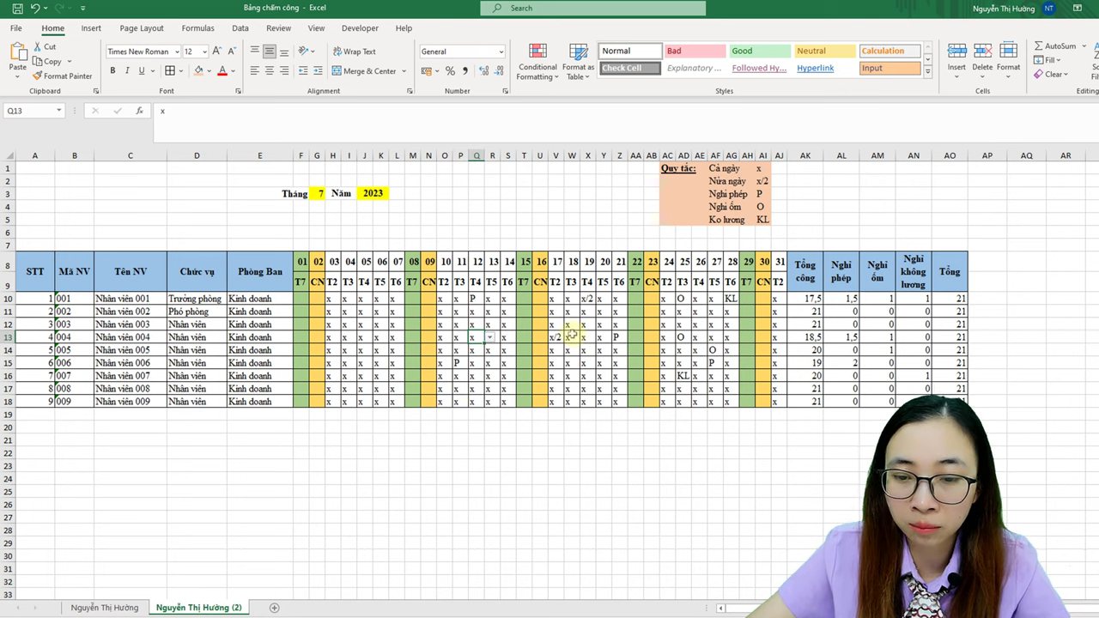
{"action": "left_click", "coordinate": [39, 170]}
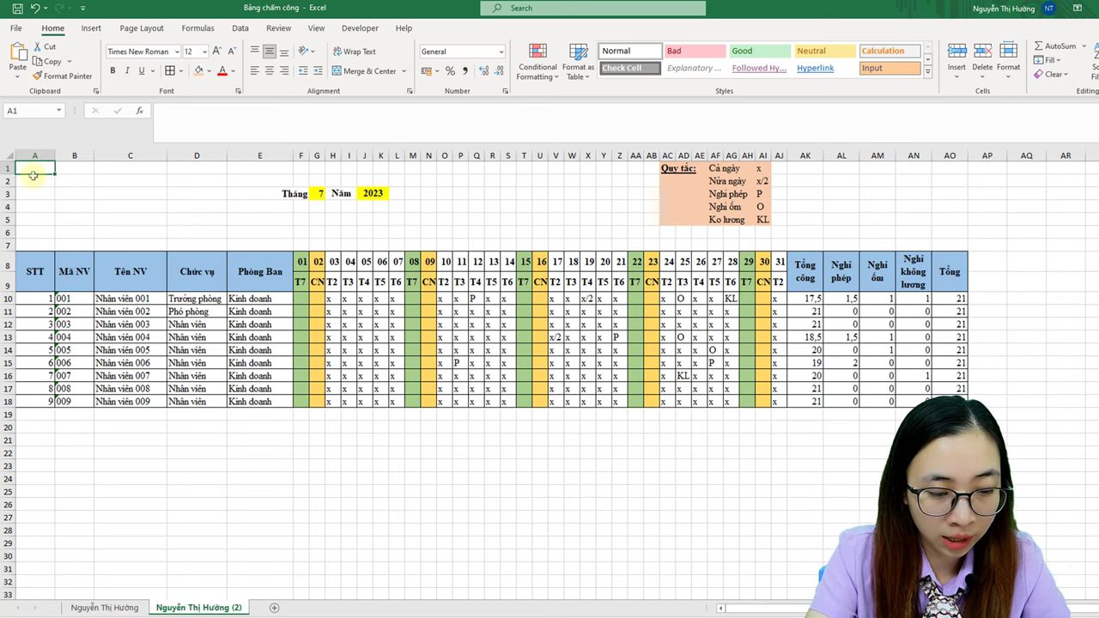
Step: Type the header CÔNG TY TNHH ABC in A1 and PHÒNG: NHÂN SỰ in A2
{"action": "type", "text": "CÔNG"}
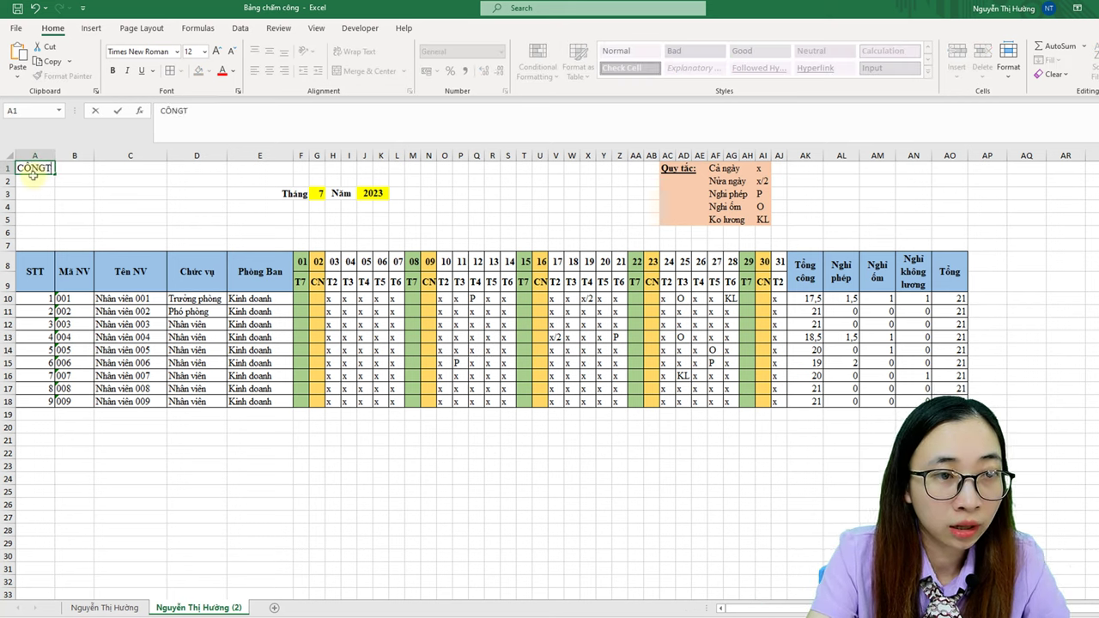
{"action": "type", "text": " TY TNHH ABC"}
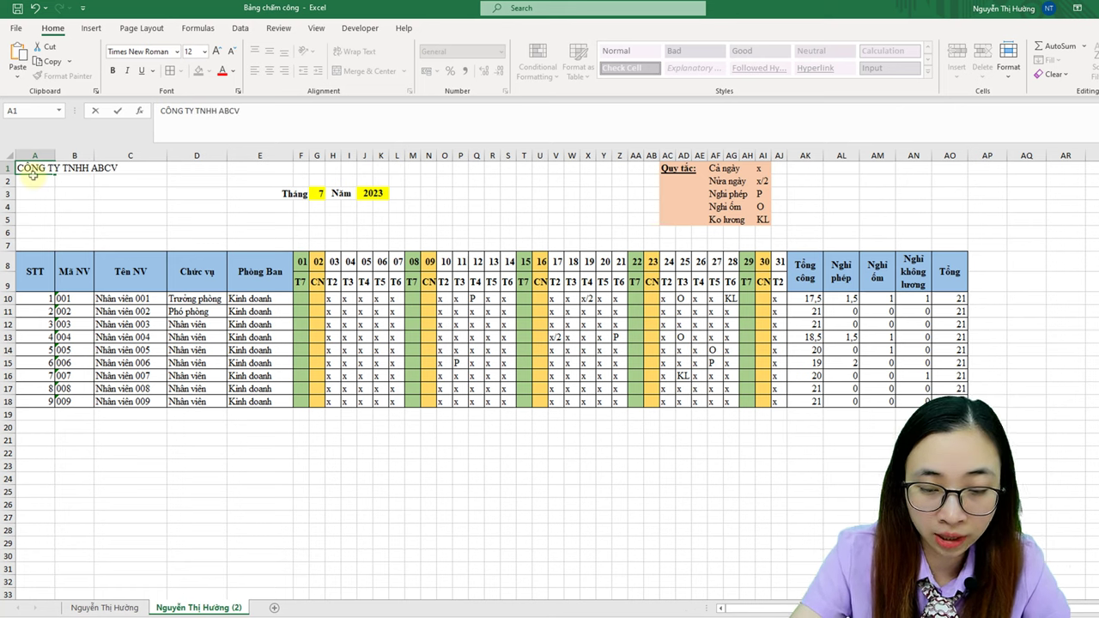
{"action": "key", "text": "Return"}
{"action": "type", "text": "PH"}
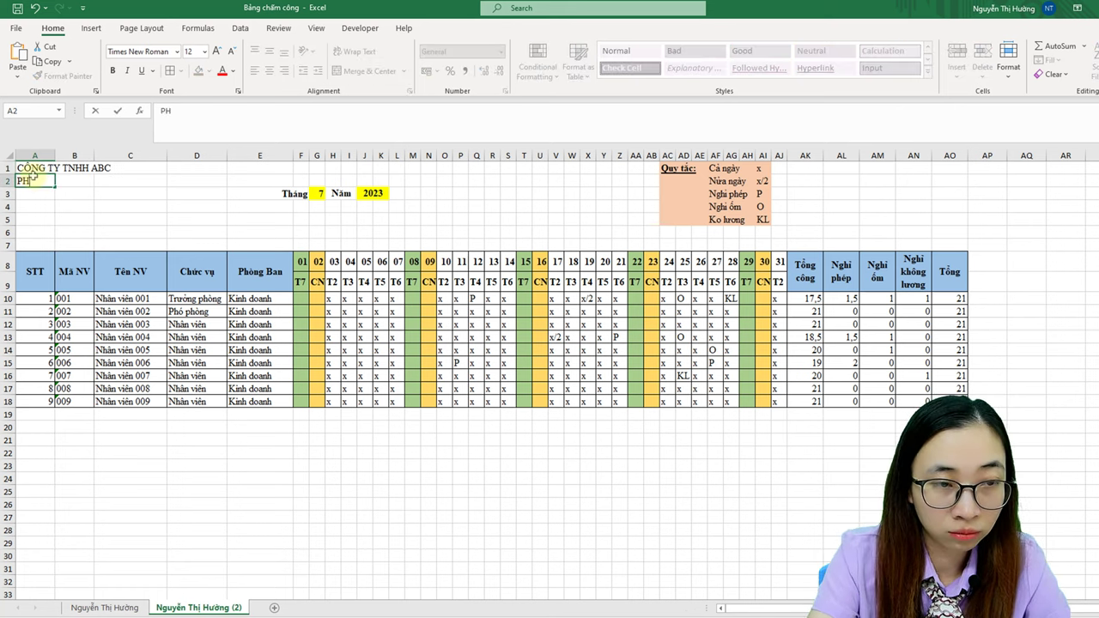
{"action": "type", "text": "ONGf: N"}
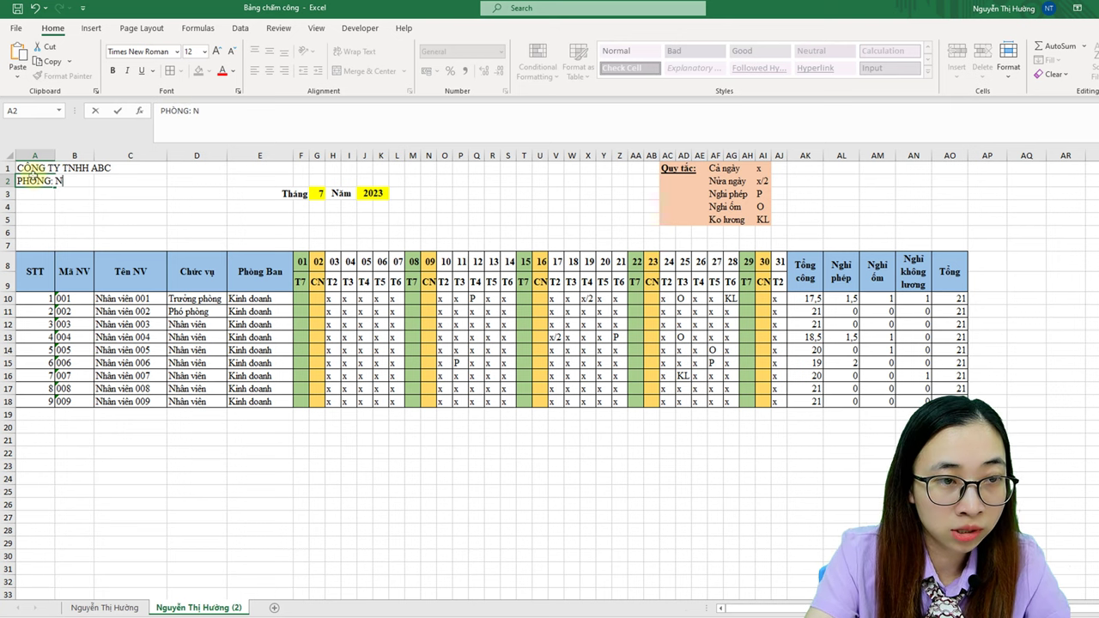
{"action": "type", "text": "j"}
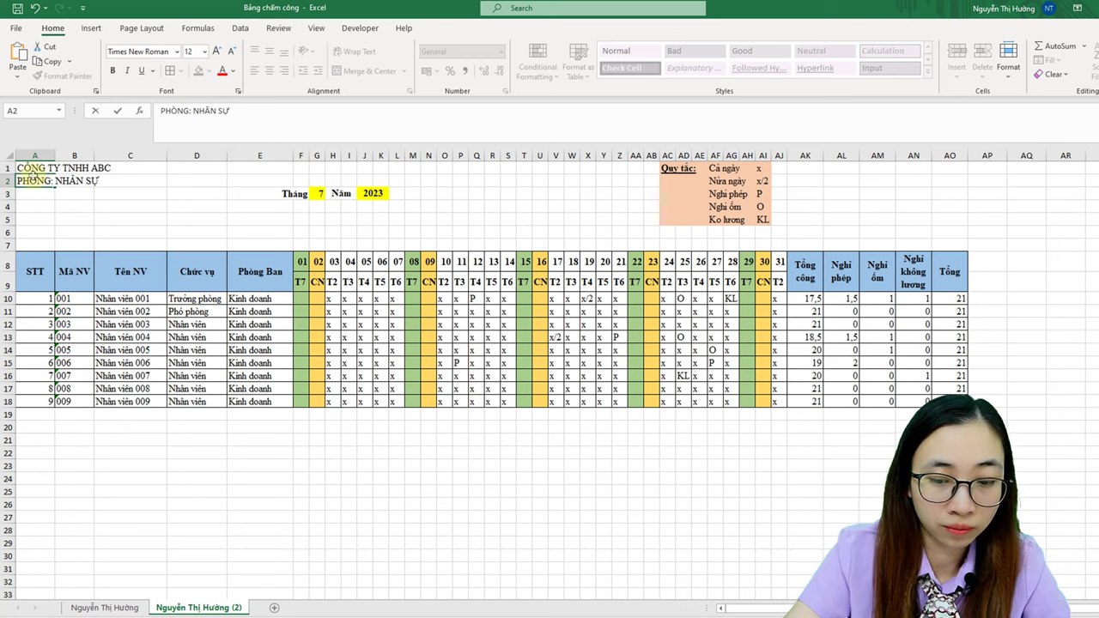
{"action": "key", "text": "Return"}
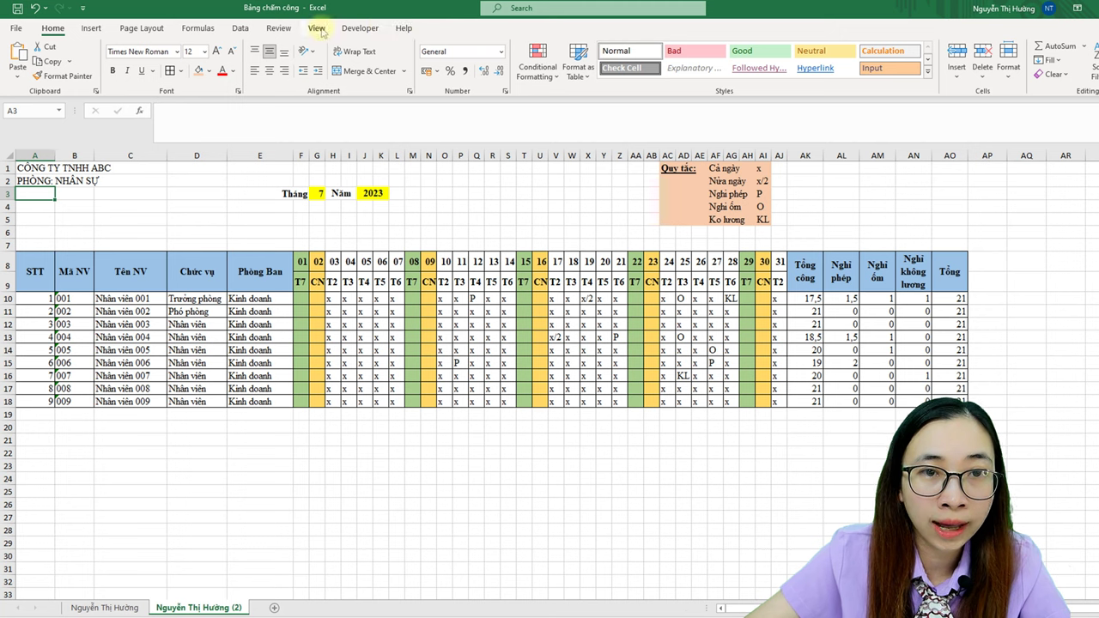
Step: Hide the sheet gridlines and make the A1:A2 header lines bold
{"action": "left_click", "coordinate": [316, 28]}
{"action": "left_click", "coordinate": [142, 71]}
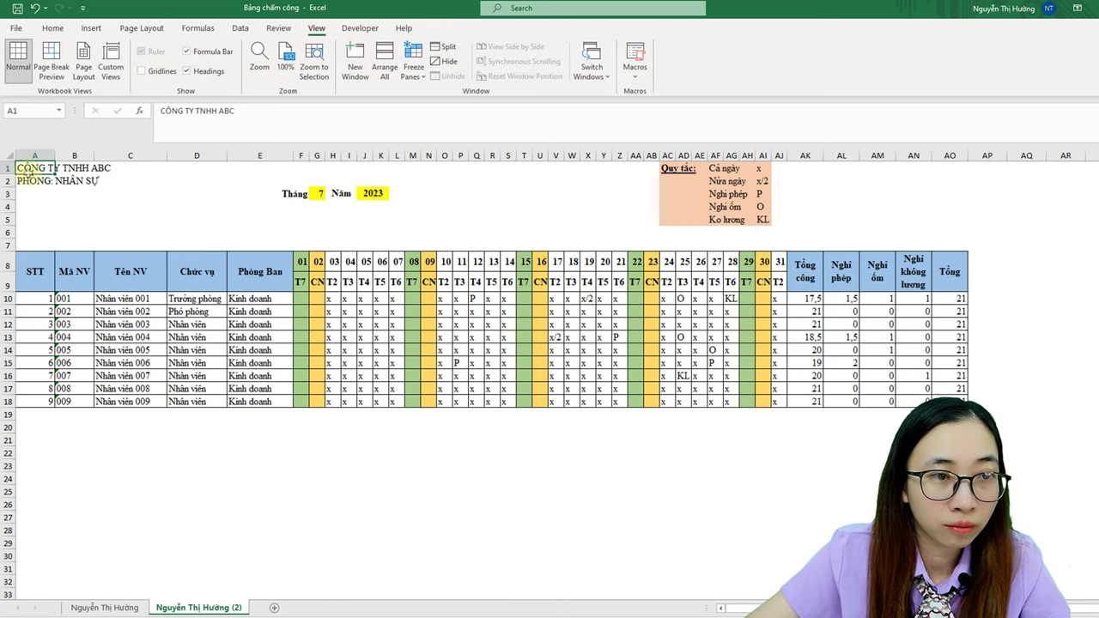
{"action": "left_click_drag", "start_coordinate": [34, 168], "coordinate": [34, 181]}
{"action": "key", "text": "ctrl+b"}
Step: Keep vertical middle alignment applied across the whole sheet
{"action": "key", "text": "ctrl+a"}
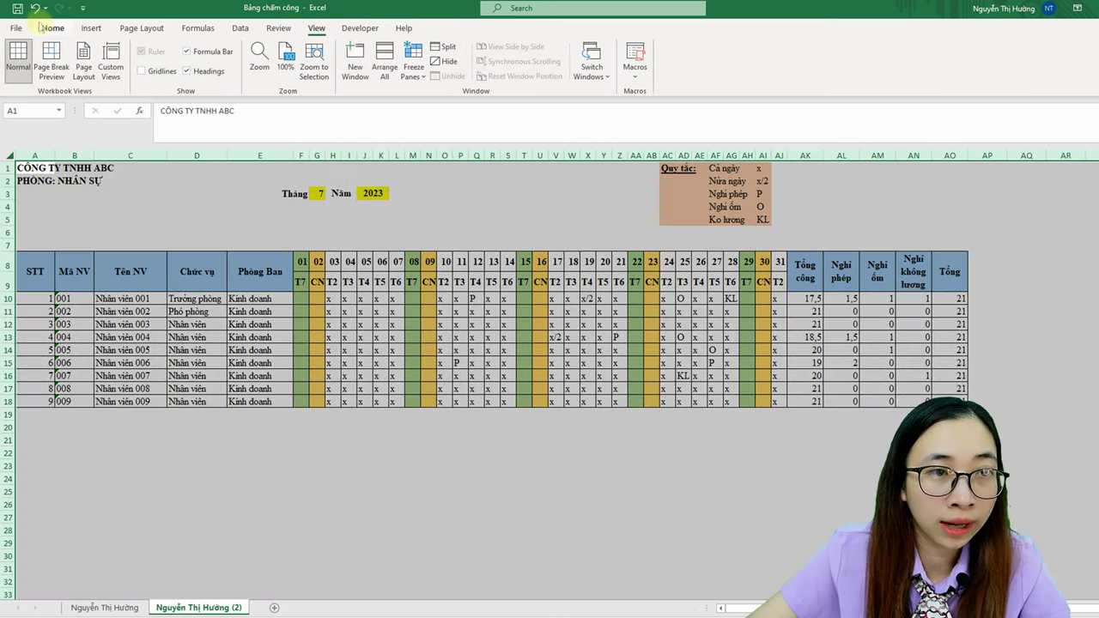
{"action": "left_click", "coordinate": [52, 28]}
{"action": "left_click", "coordinate": [269, 53]}
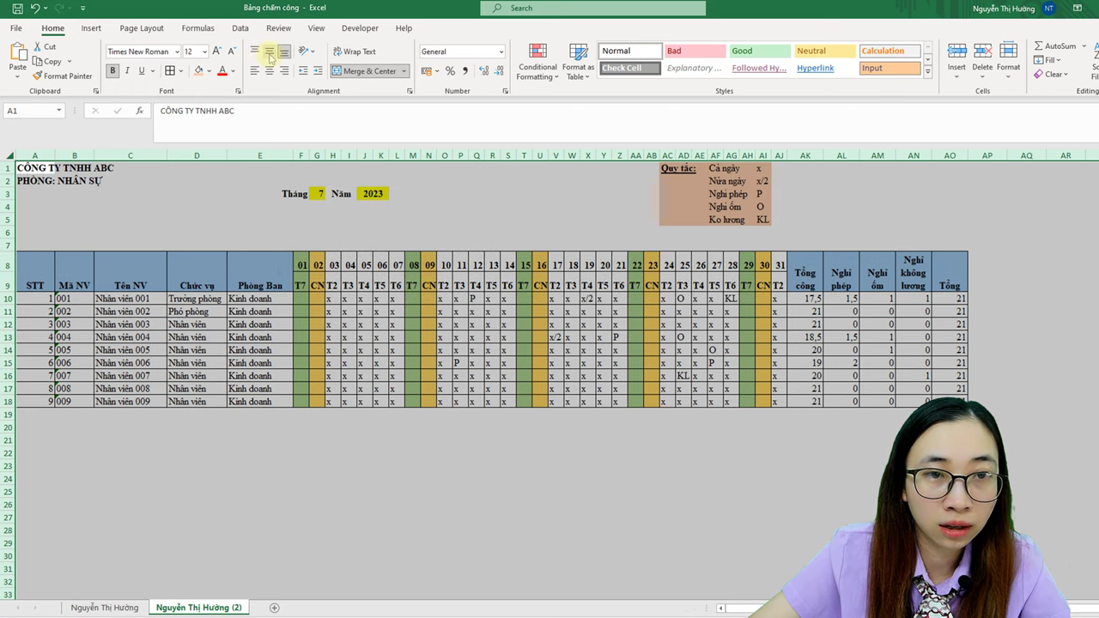
{"action": "left_click", "coordinate": [269, 53]}
{"action": "left_click", "coordinate": [259, 311]}
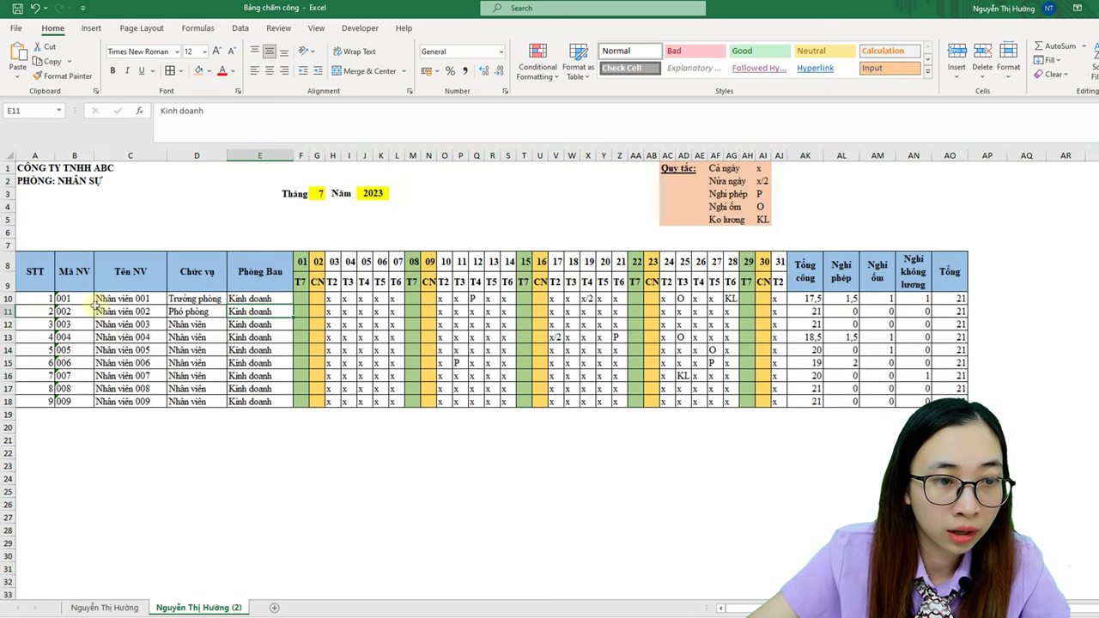
Step: Center-align the employee details A8:E18 and the attendance and totals area F8:AO18
{"action": "left_click_drag", "start_coordinate": [42, 286], "coordinate": [259, 401]}
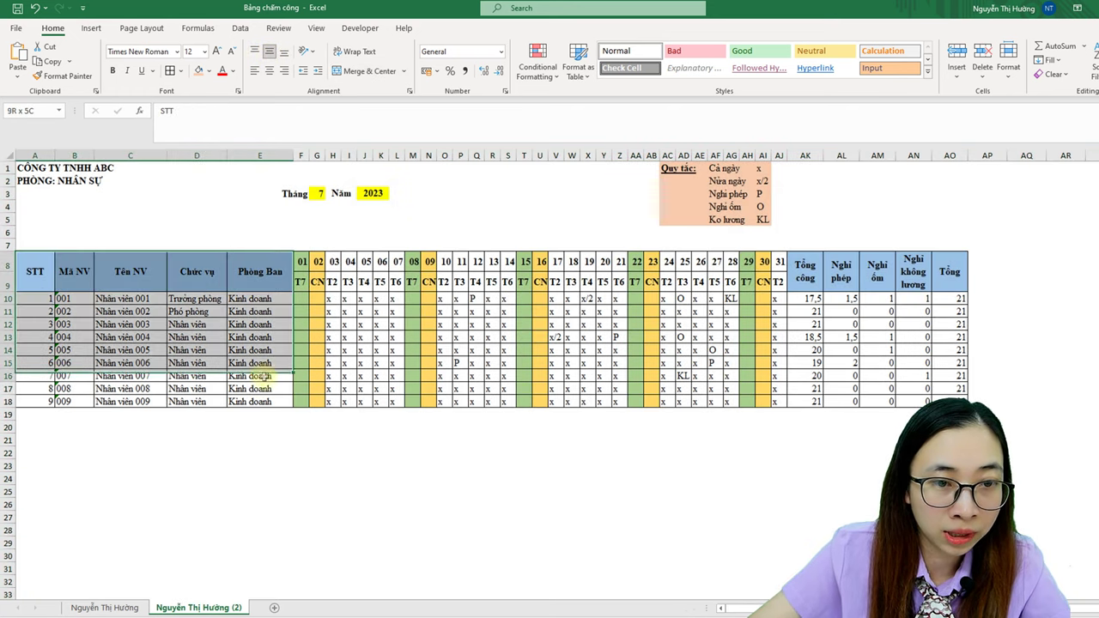
{"action": "left_click", "coordinate": [269, 71]}
{"action": "left_click", "coordinate": [260, 299]}
{"action": "left_click_drag", "start_coordinate": [302, 262], "coordinate": [953, 400]}
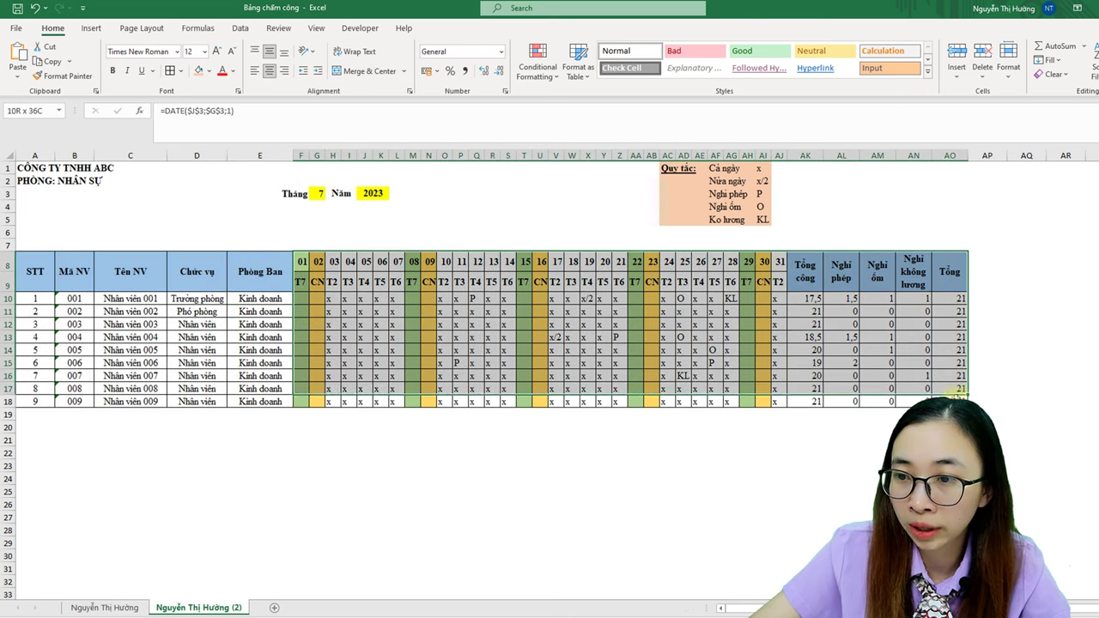
{"action": "left_click", "coordinate": [269, 71]}
{"action": "left_click", "coordinate": [492, 282]}
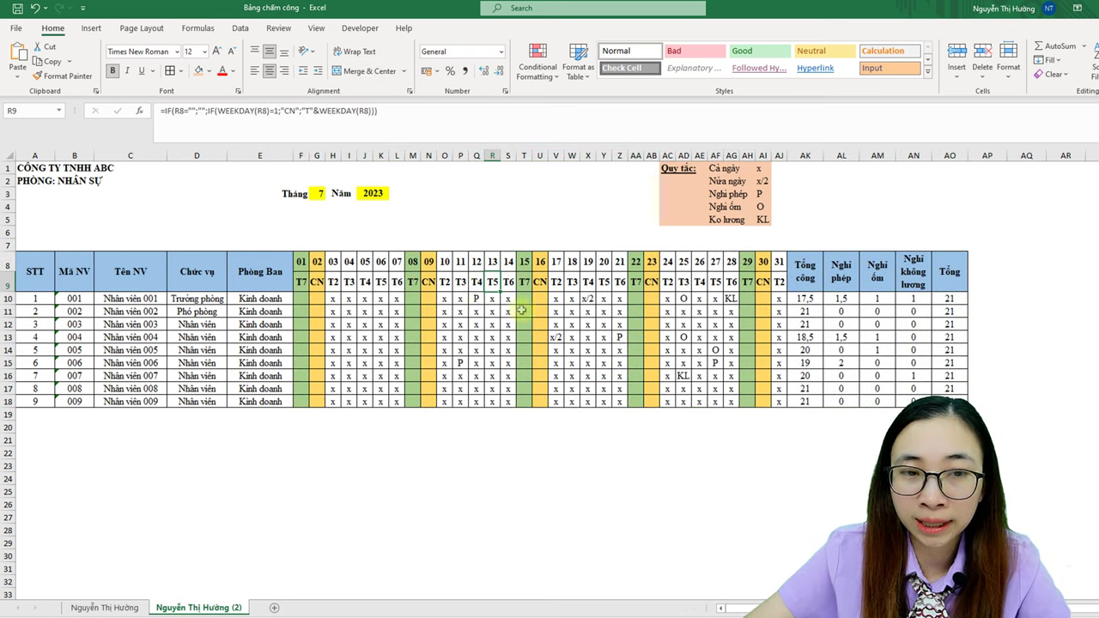
{"action": "left_click", "coordinate": [885, 282]}
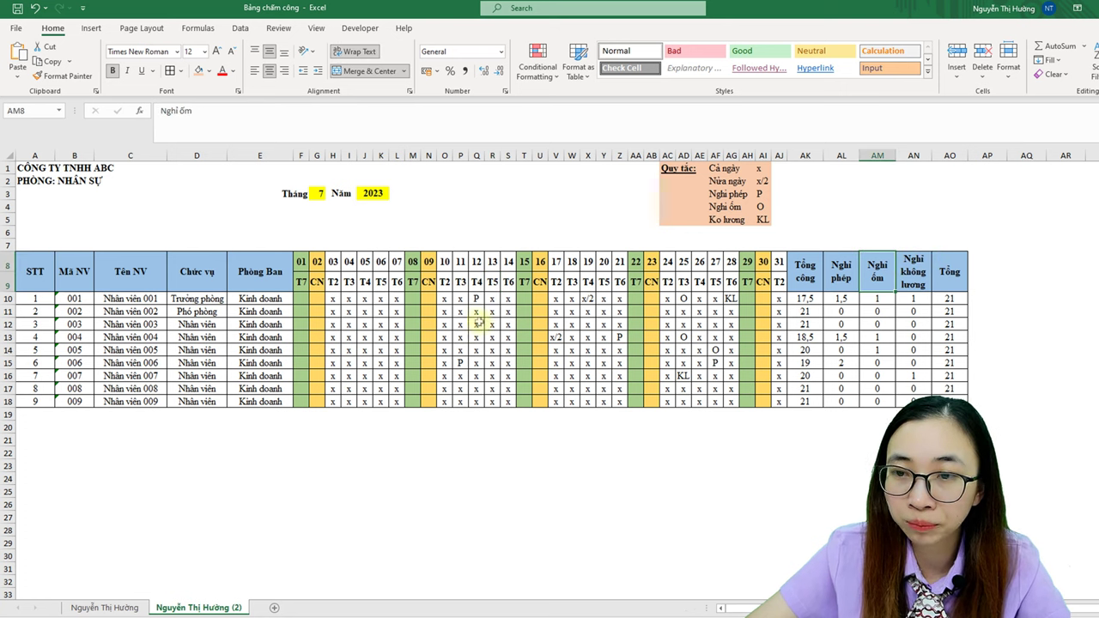
{"action": "left_click", "coordinate": [320, 194]}
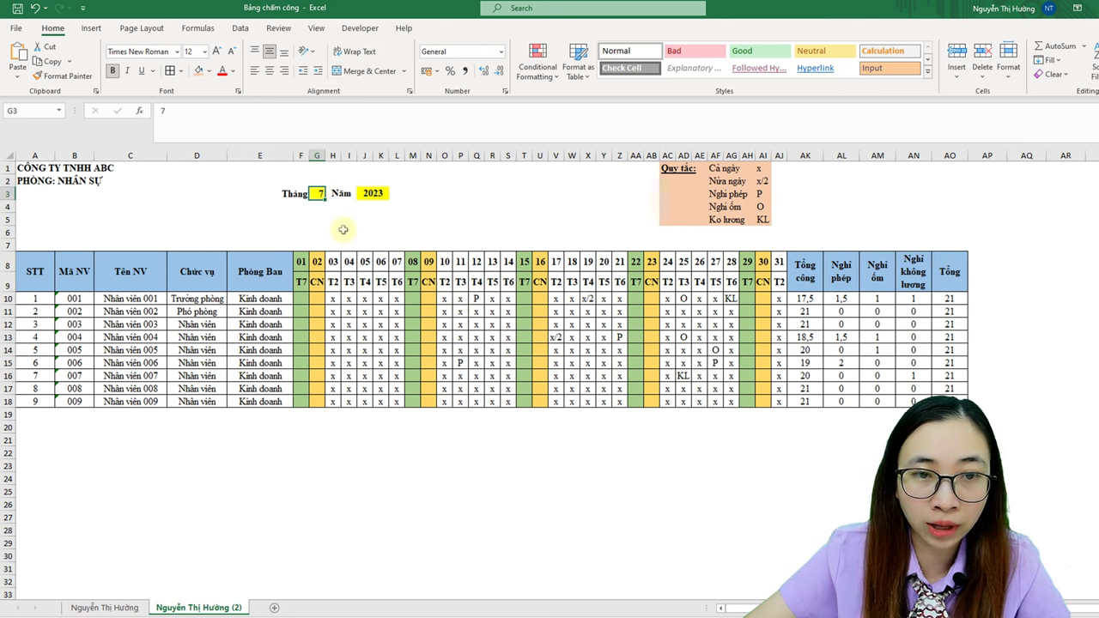
{"action": "type", "text": "3"}
{"action": "key", "text": "Return"}
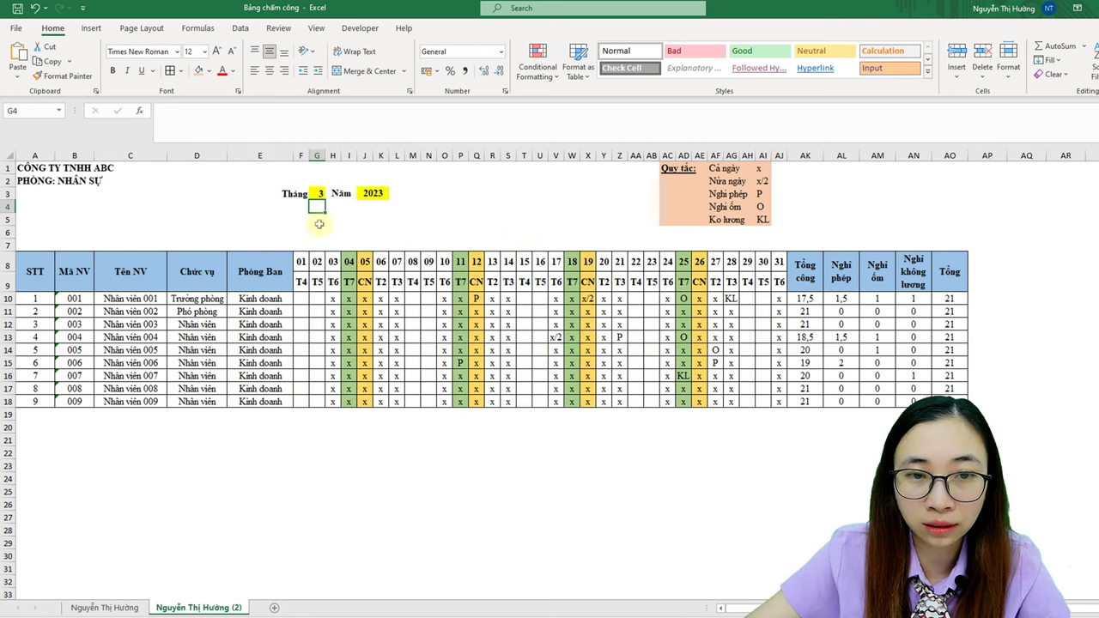
{"action": "left_click", "coordinate": [321, 195]}
{"action": "left_click_drag", "start_coordinate": [798, 297], "coordinate": [914, 401]}
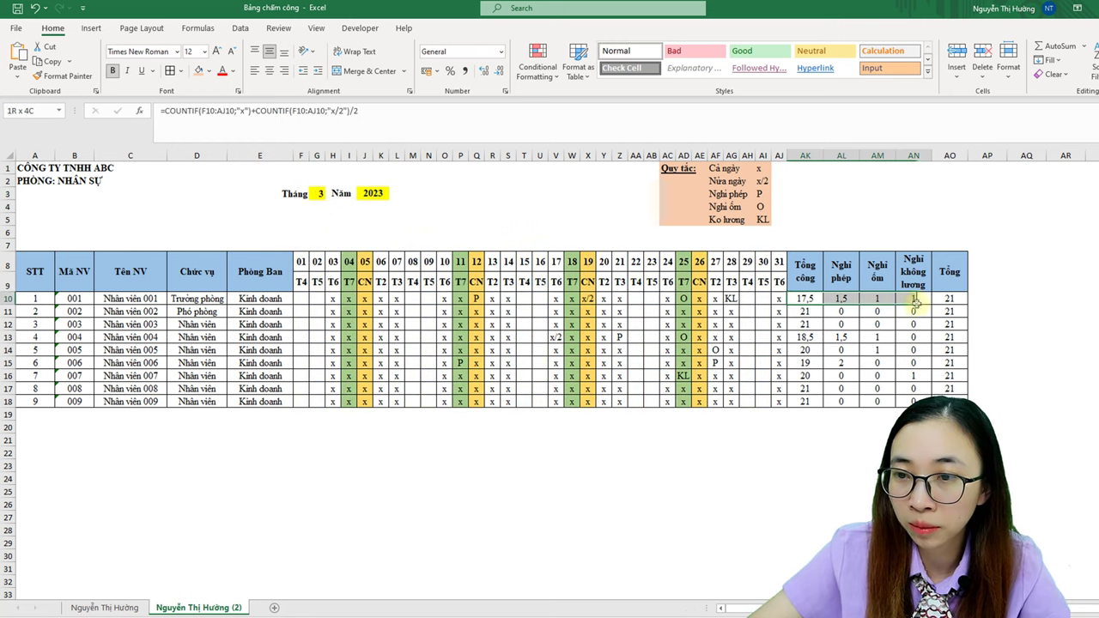
{"action": "left_click", "coordinate": [321, 193]}
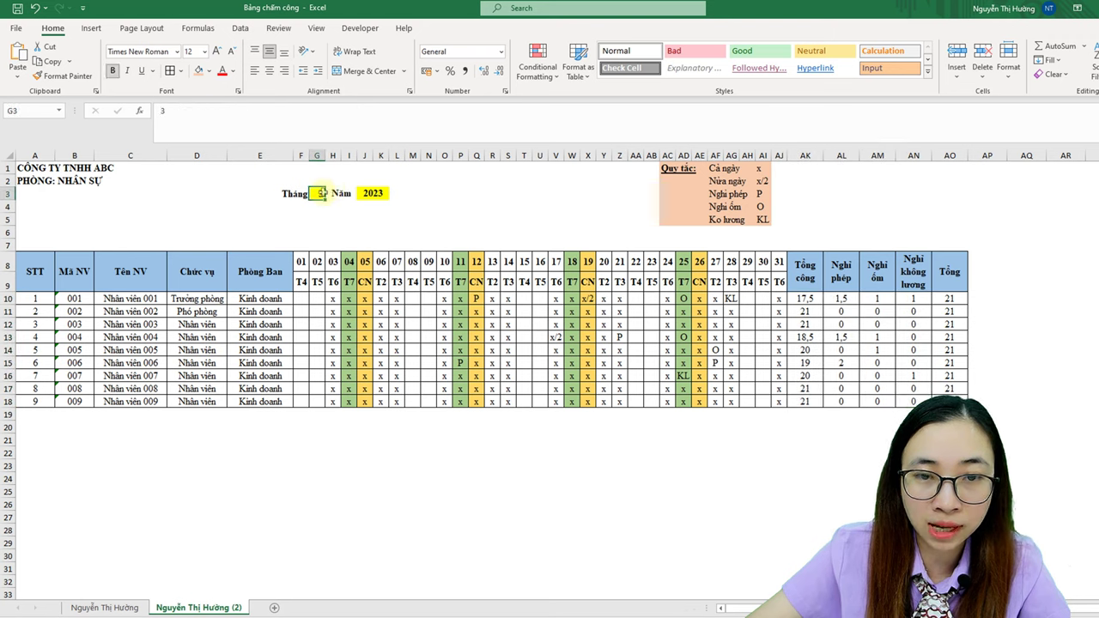
{"action": "type", "text": "7"}
{"action": "key", "text": "Return"}
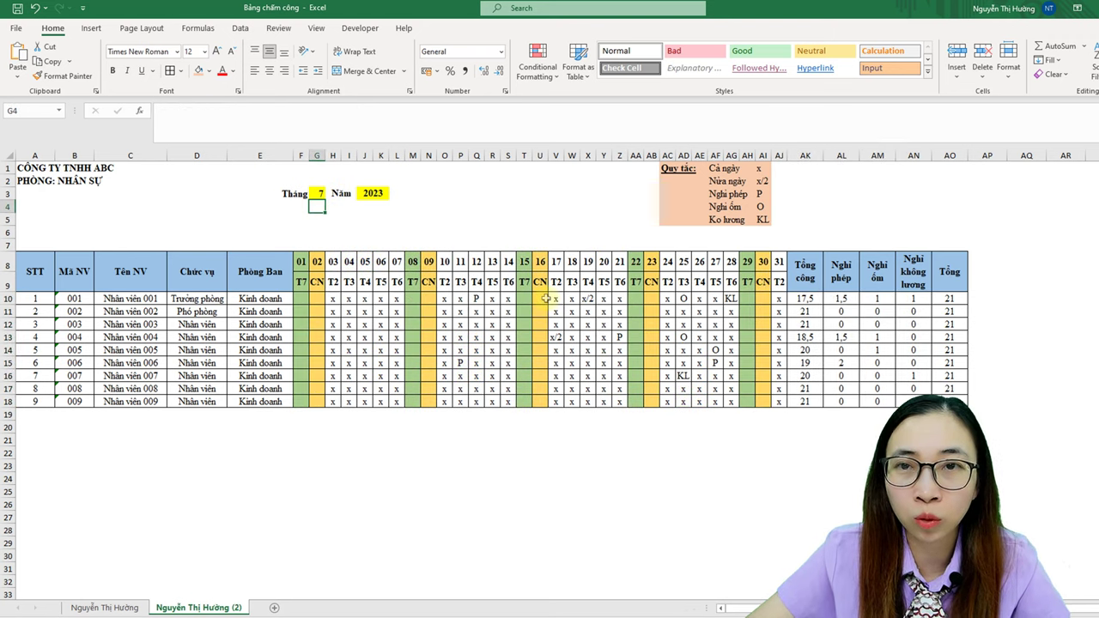
{"action": "left_click", "coordinate": [546, 298]}
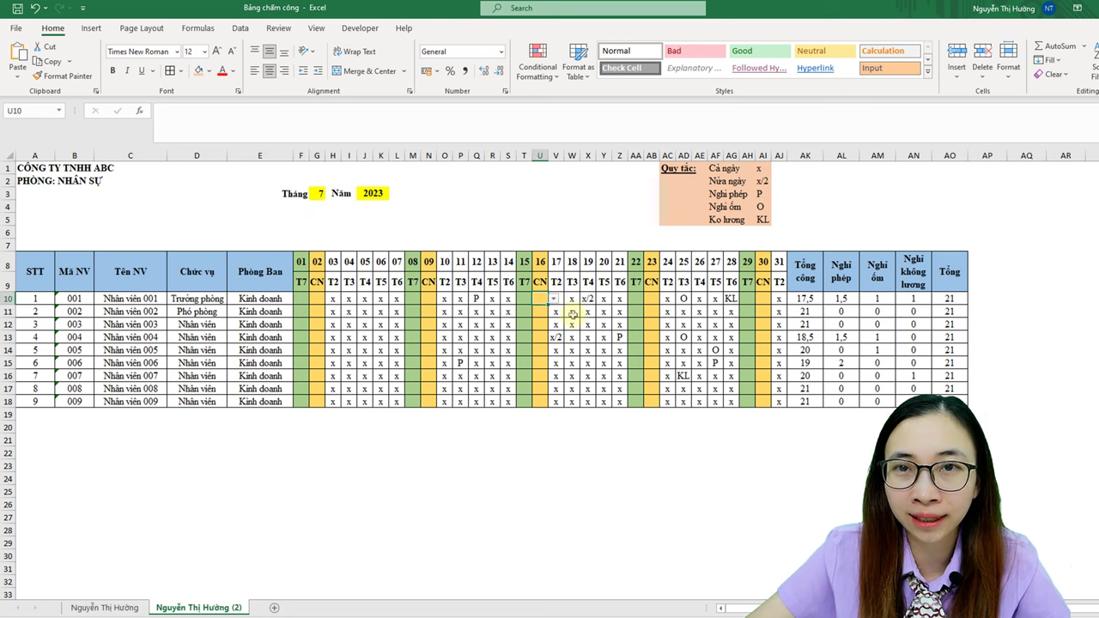
{"action": "left_click_drag", "start_coordinate": [461, 350], "coordinate": [872, 361]}
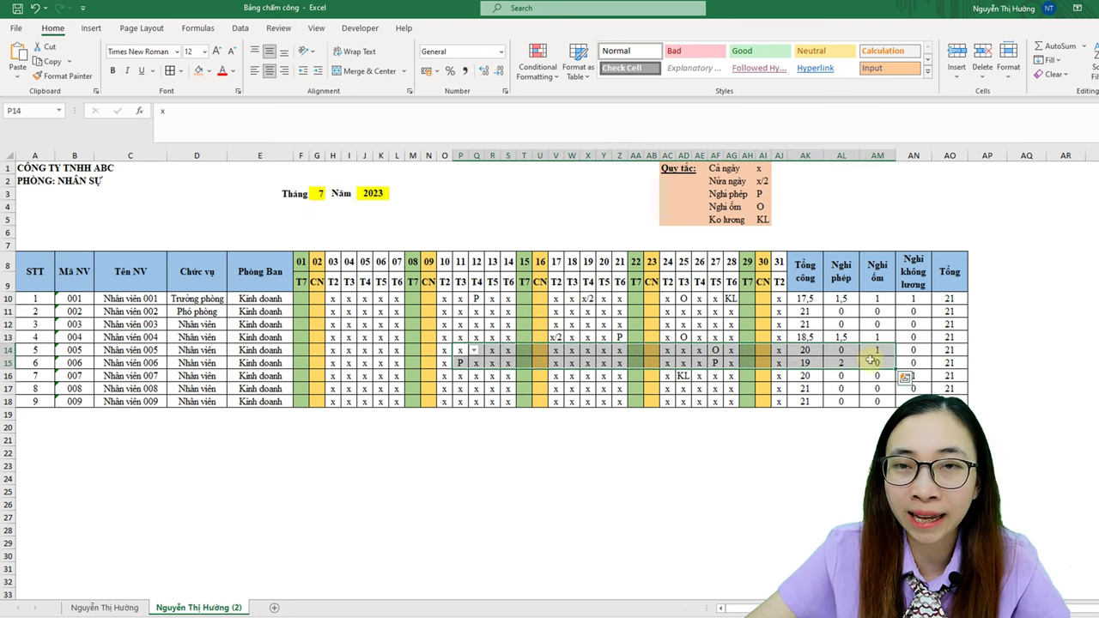
{"action": "left_click", "coordinate": [474, 313]}
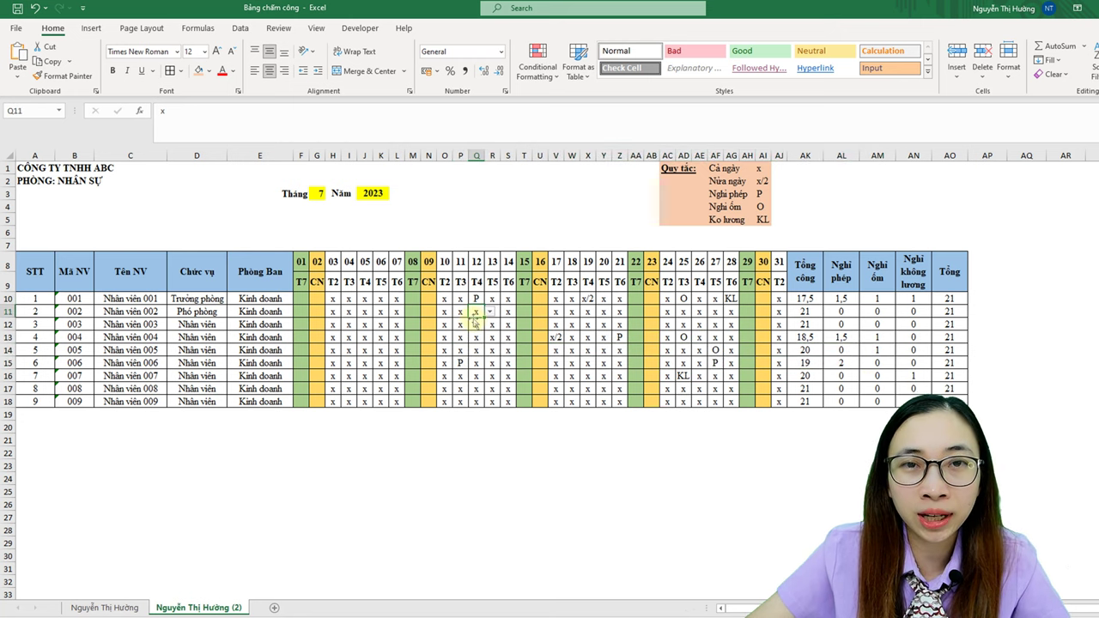